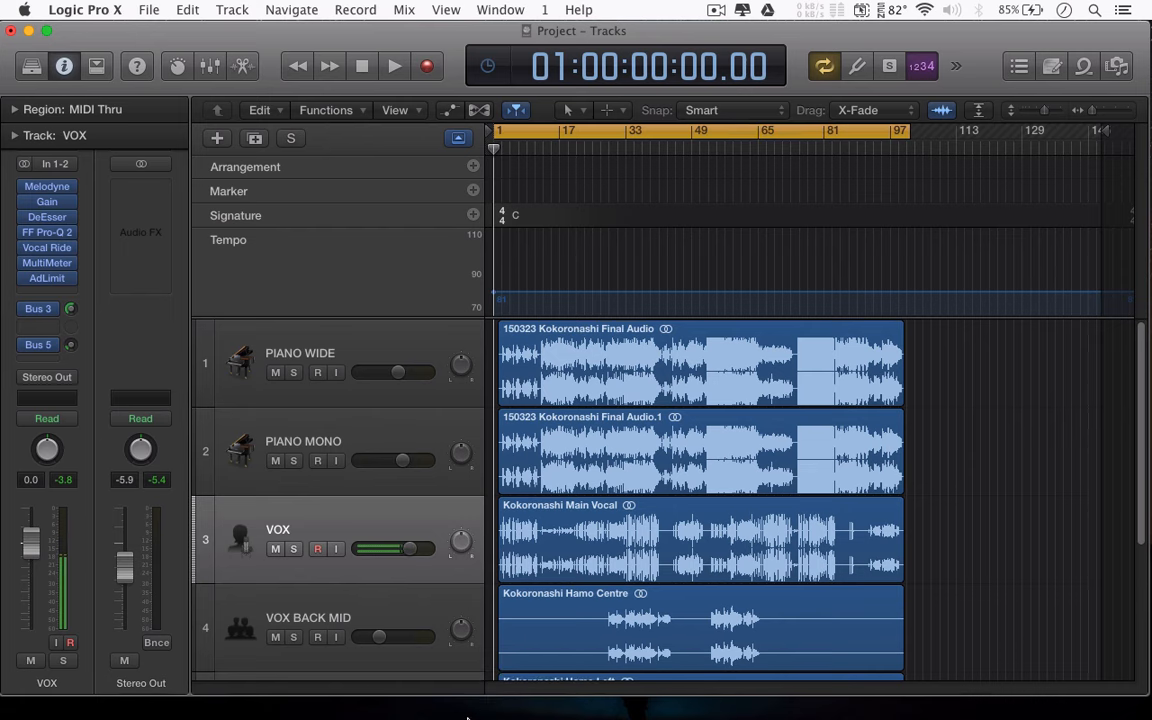
Check the Project folder in Finder and look over the piano and vocal tracks in Logic Pro X
{"action": "mouse_move", "coordinate": [467, 712]}
{"action": "left_click", "coordinate": [290, 690]}
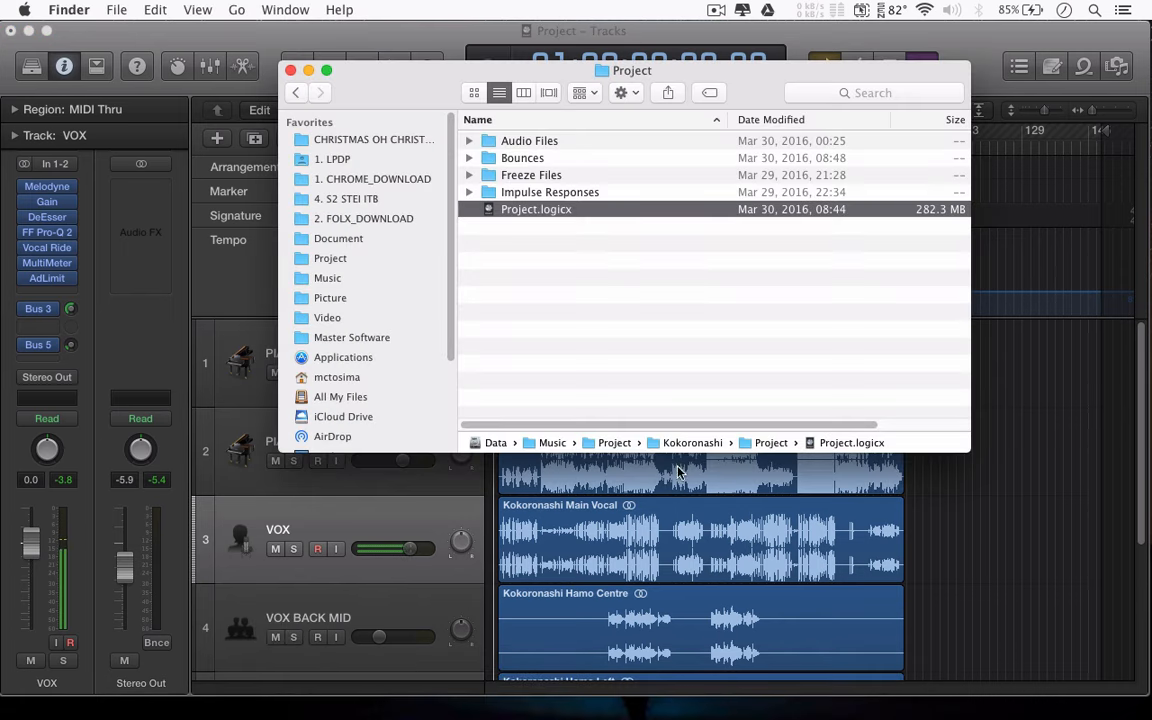
{"action": "left_click", "coordinate": [882, 479]}
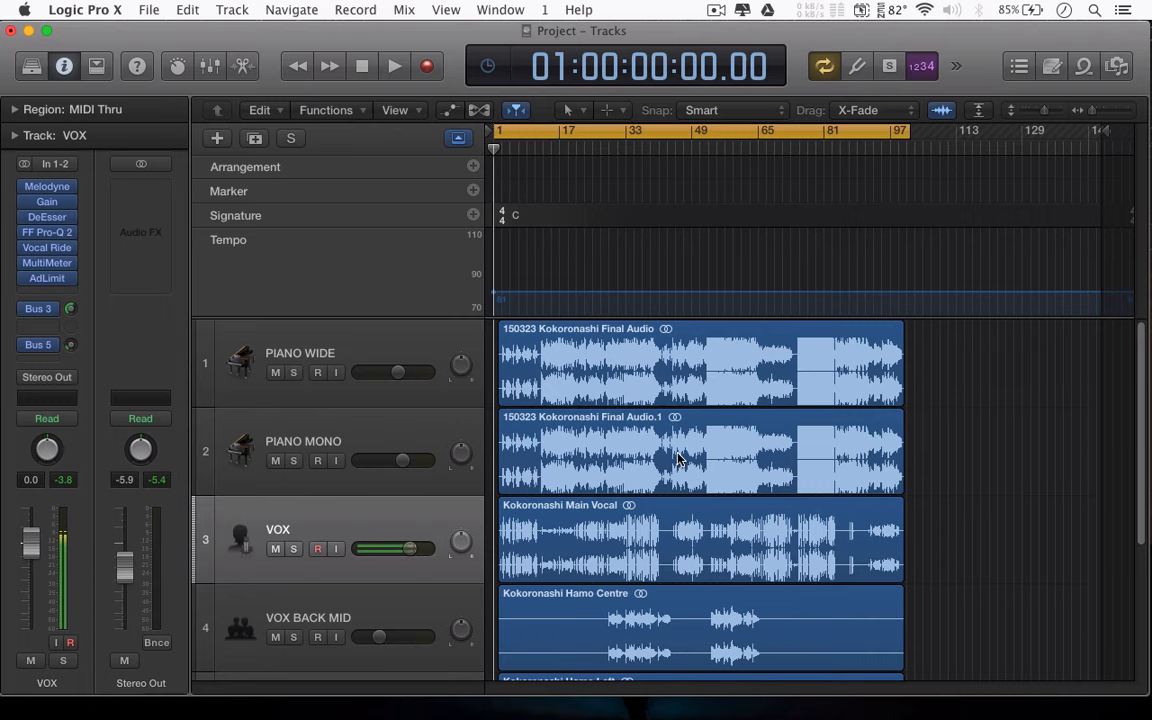
{"action": "scroll", "coordinate": [690, 455], "scroll_direction": "down", "scroll_amount": 5}
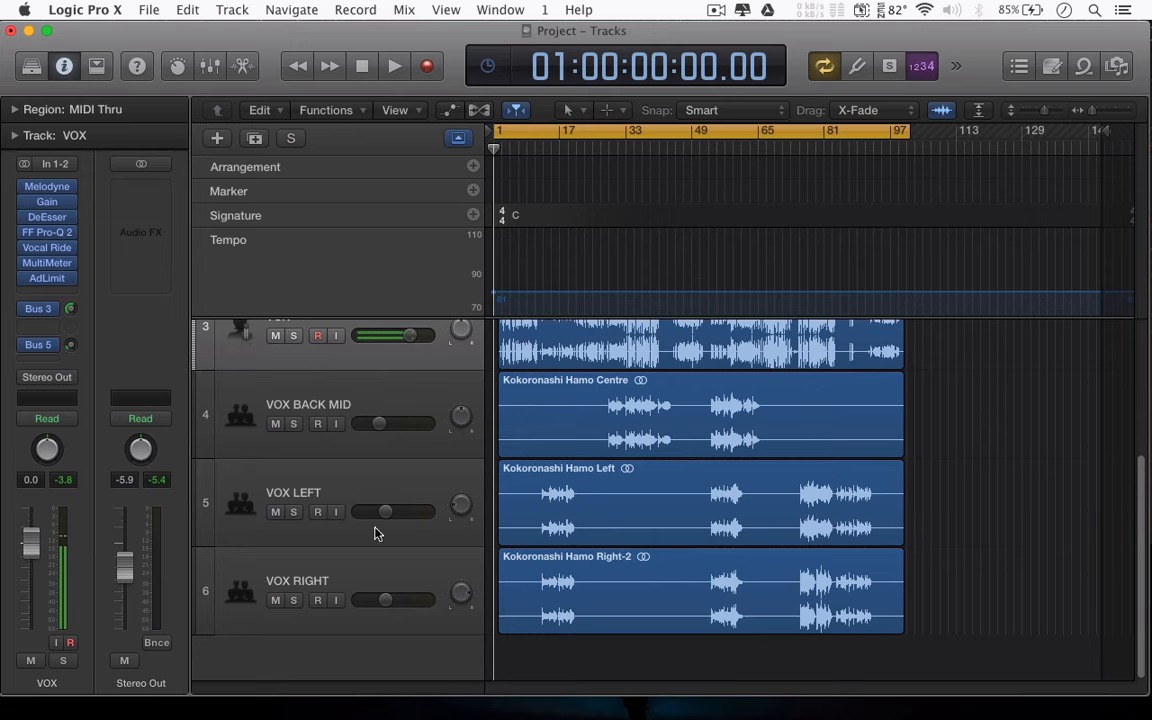
{"action": "scroll", "coordinate": [273, 456], "scroll_direction": "up", "scroll_amount": 2}
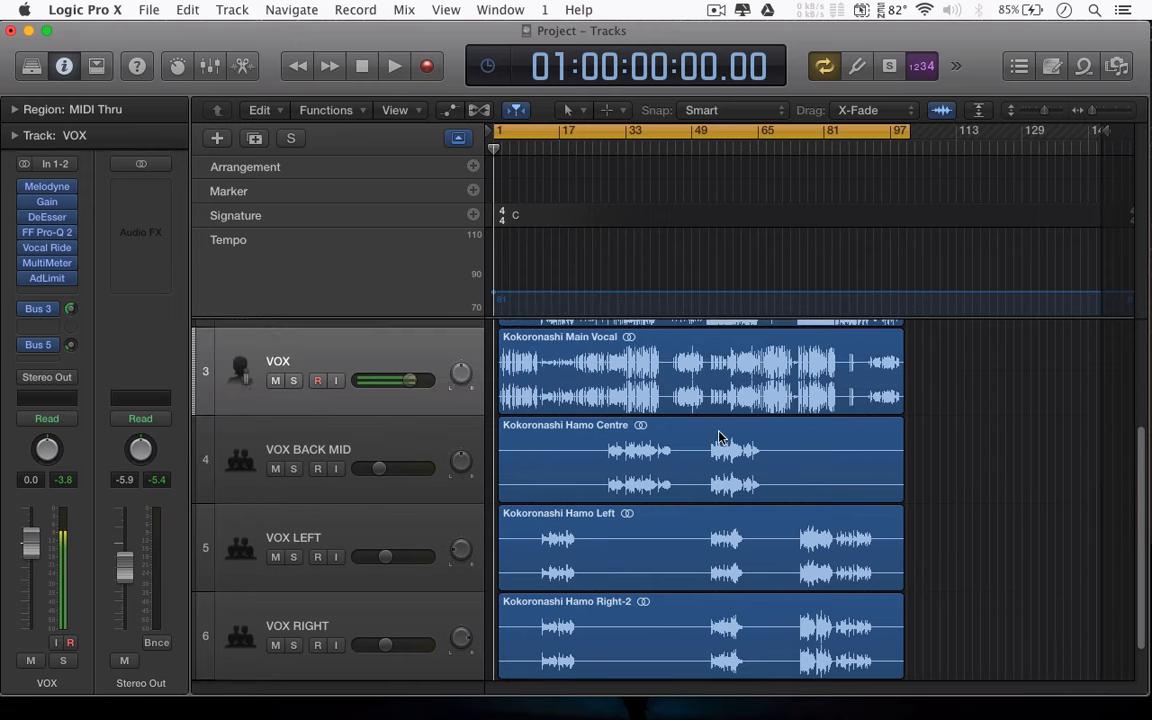
{"action": "scroll", "coordinate": [677, 490], "scroll_direction": "up", "scroll_amount": 5}
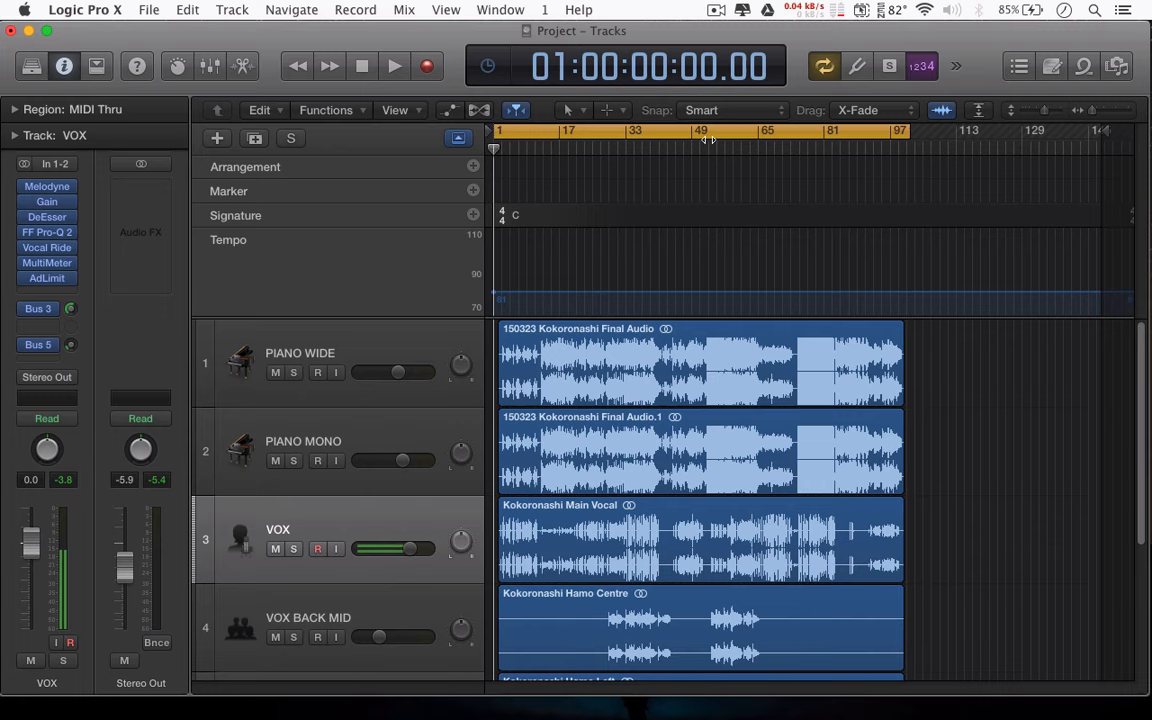
Listen to the mix from the start, from about bar 52 and from about bar 82, and stop playback
{"action": "key", "text": "space"}
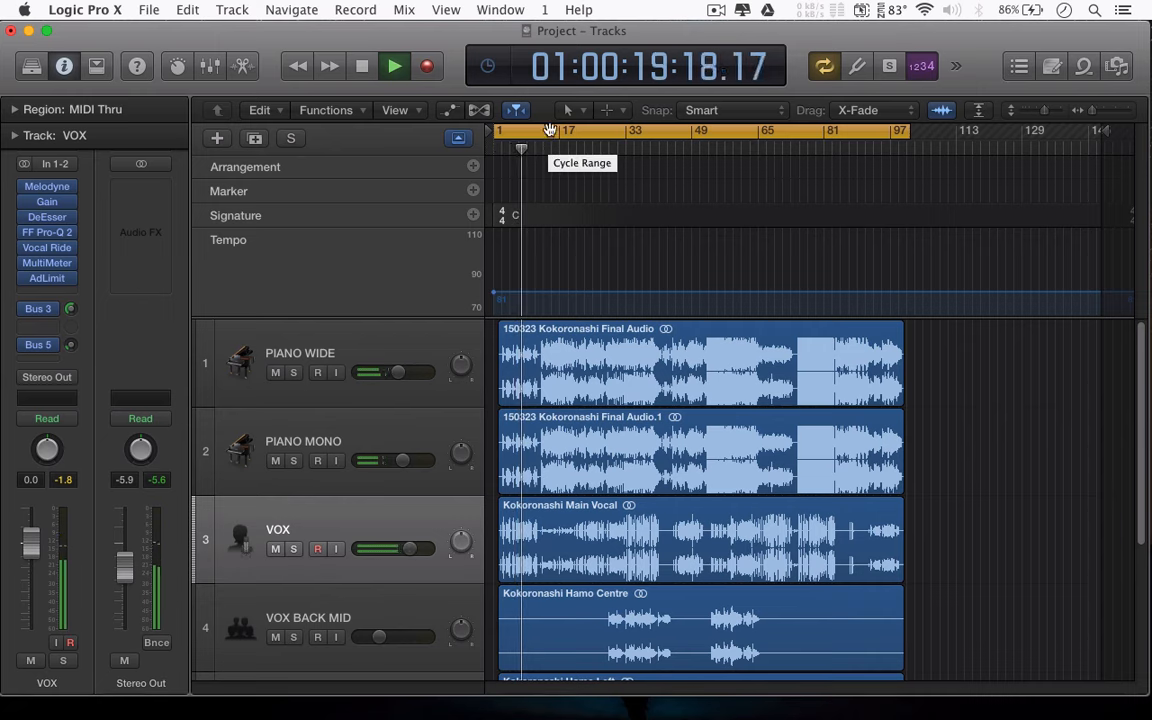
{"action": "left_click", "coordinate": [706, 143]}
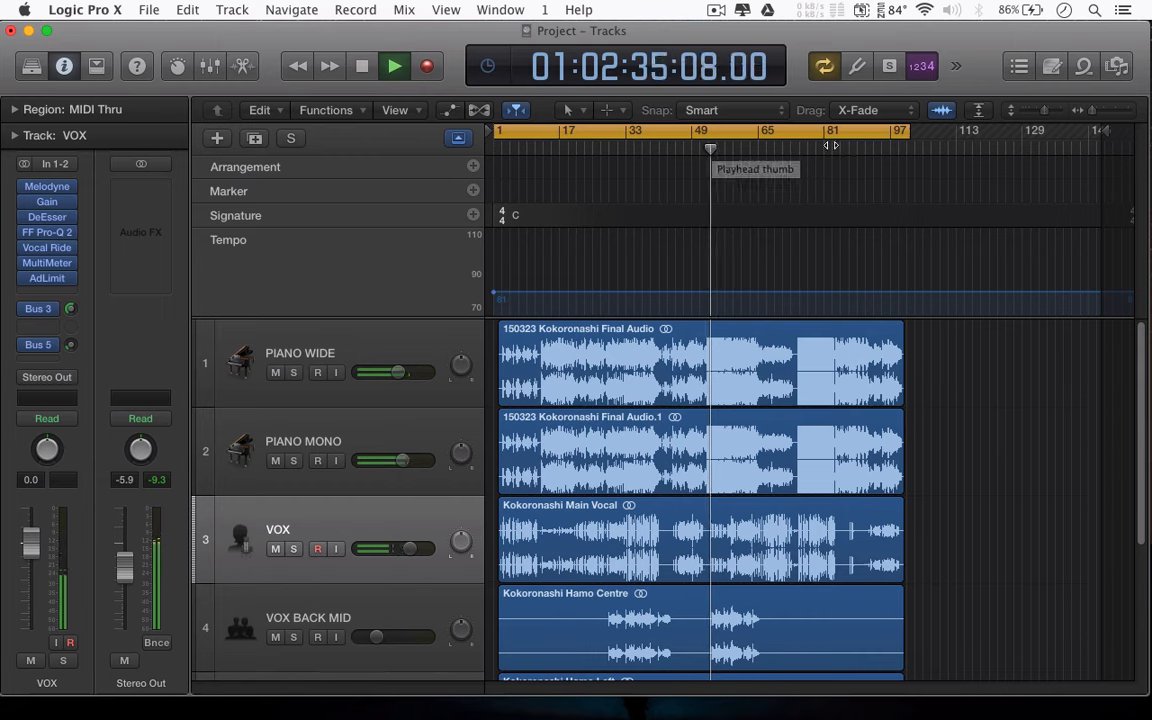
{"action": "left_click", "coordinate": [830, 146]}
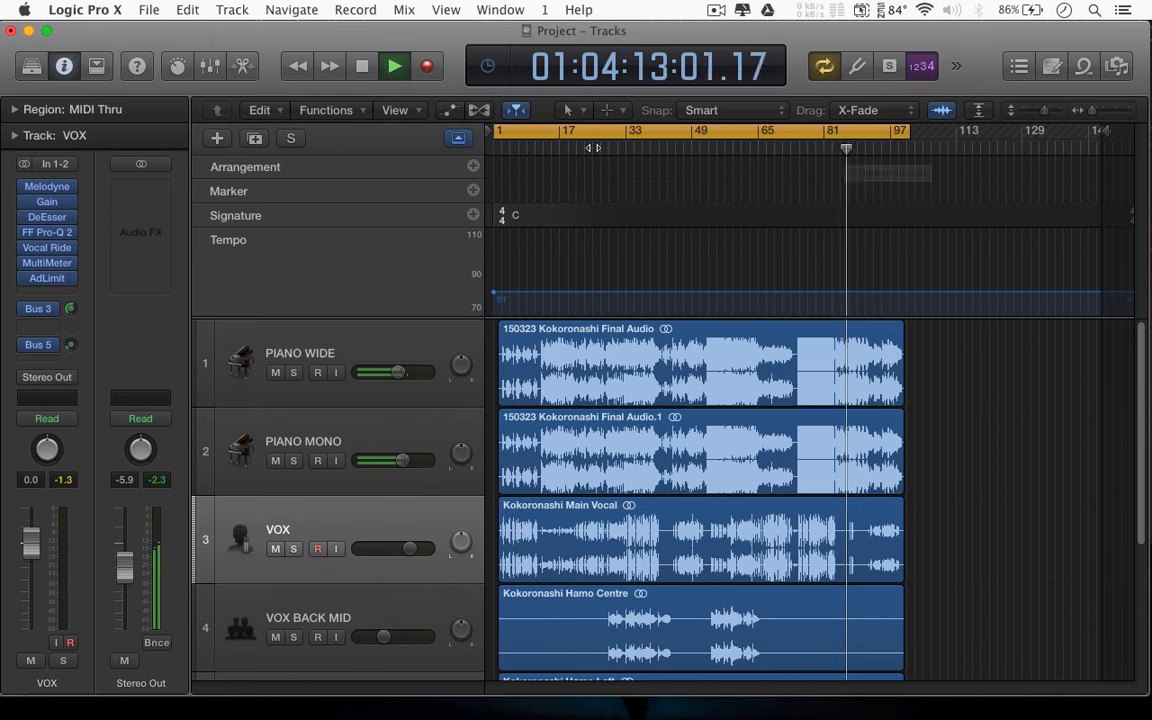
{"action": "key", "text": "space"}
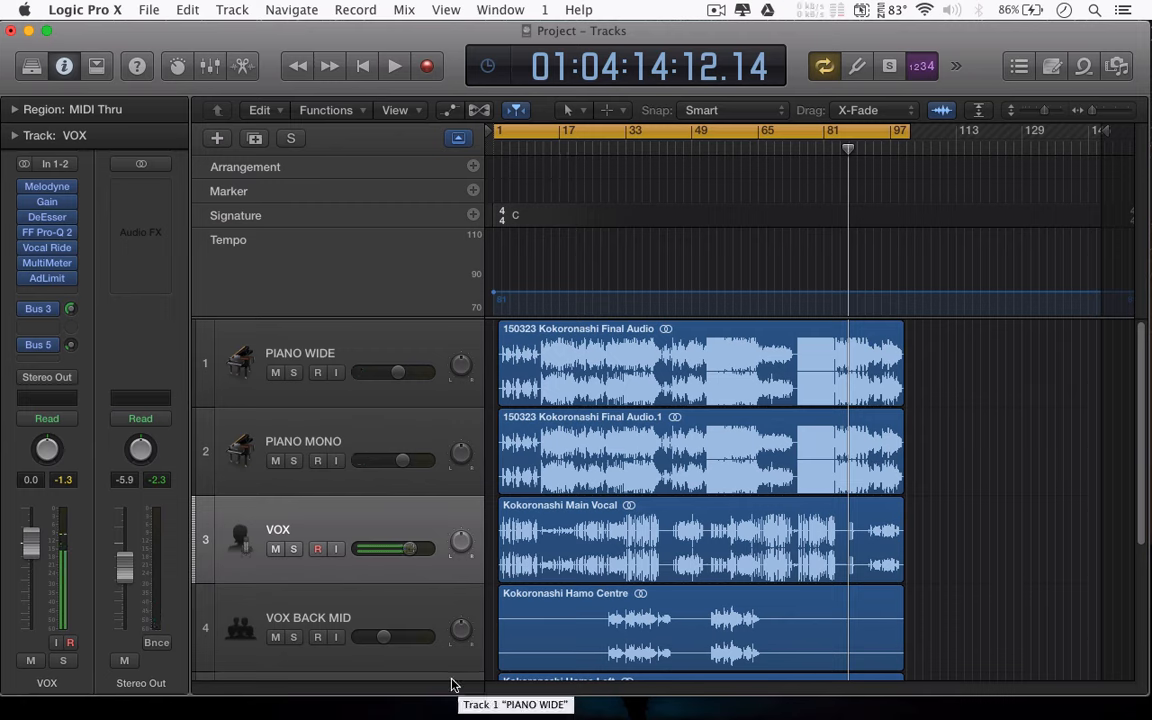
Insert the Waves GW MixCentric (s) plug-in on the Stereo Out channel and place its window clear of the ruler
{"action": "left_click", "coordinate": [162, 189]}
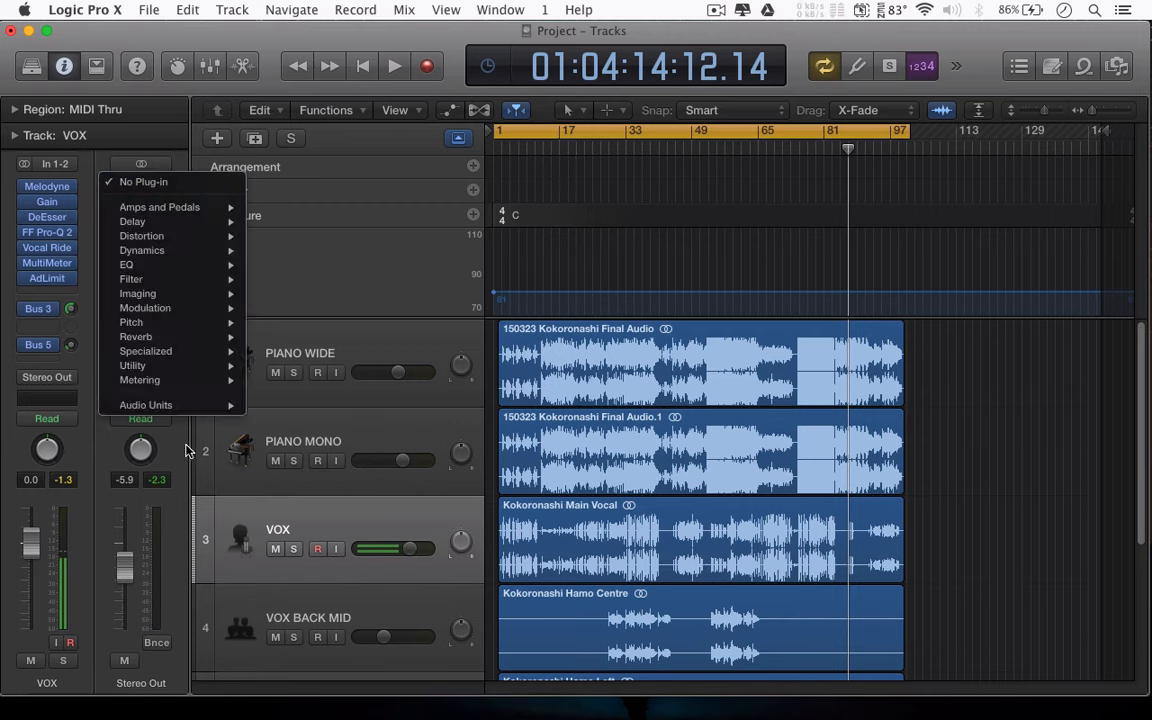
{"action": "mouse_move", "coordinate": [171, 405]}
{"action": "mouse_move", "coordinate": [300, 514]}
{"action": "mouse_move", "coordinate": [505, 617]}
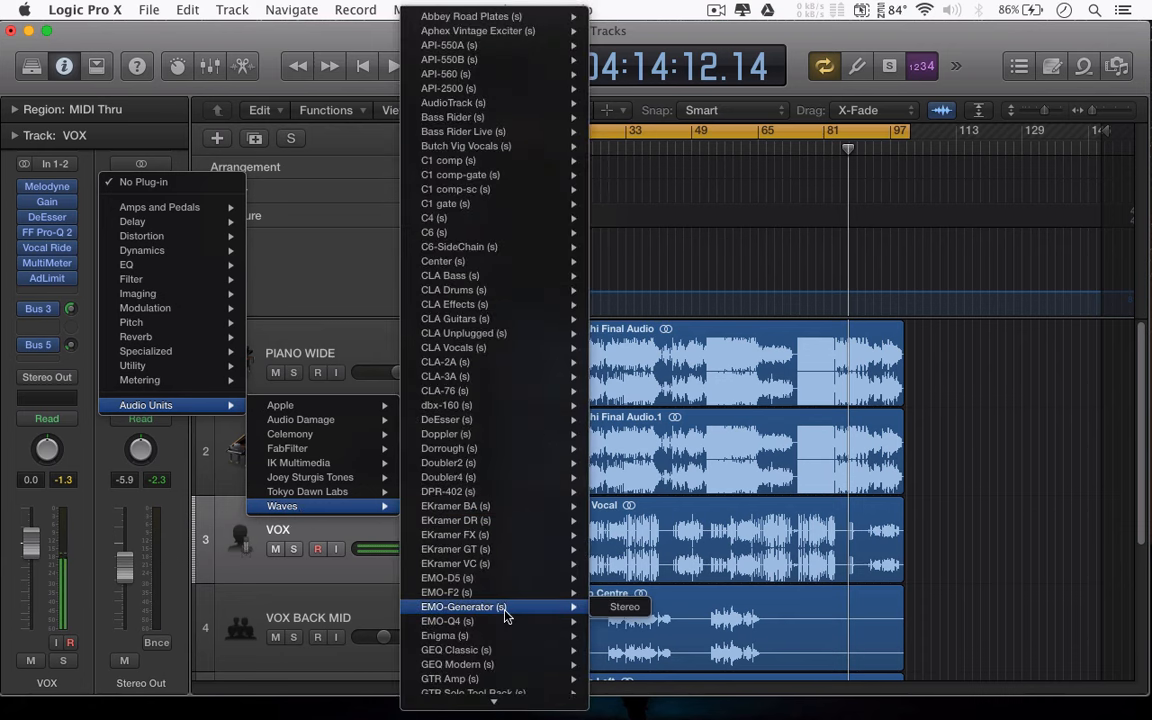
{"action": "scroll", "coordinate": [506, 615], "scroll_direction": "down", "scroll_amount": 3}
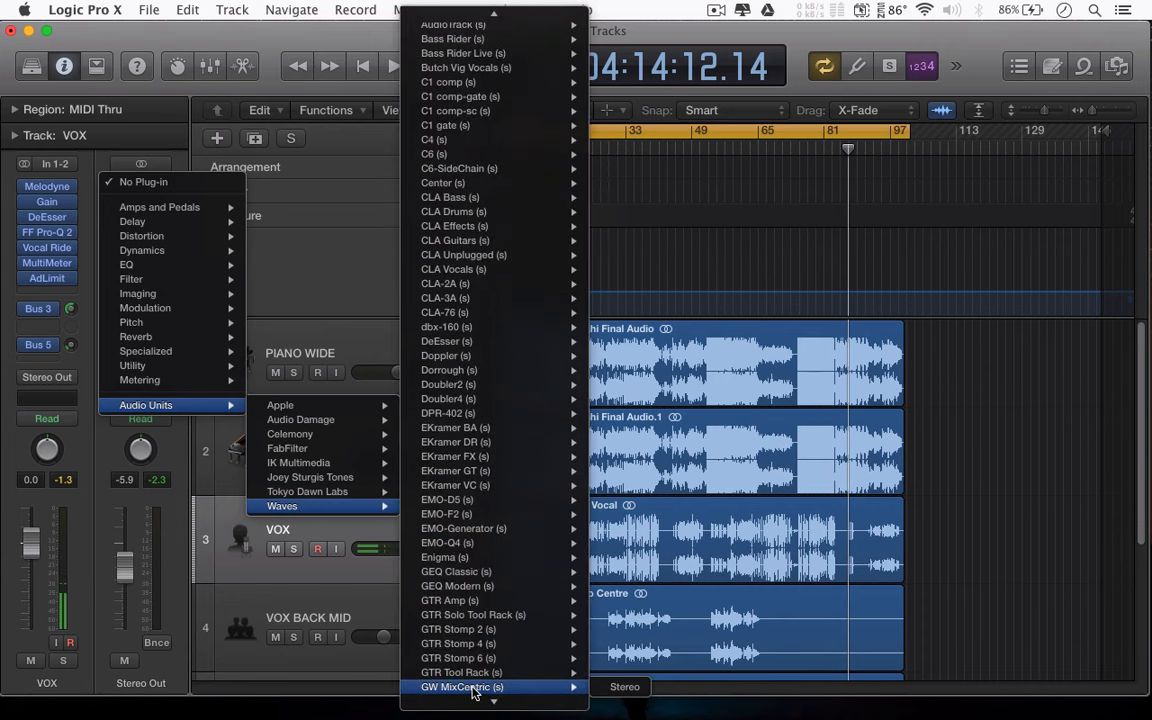
{"action": "left_click", "coordinate": [475, 692]}
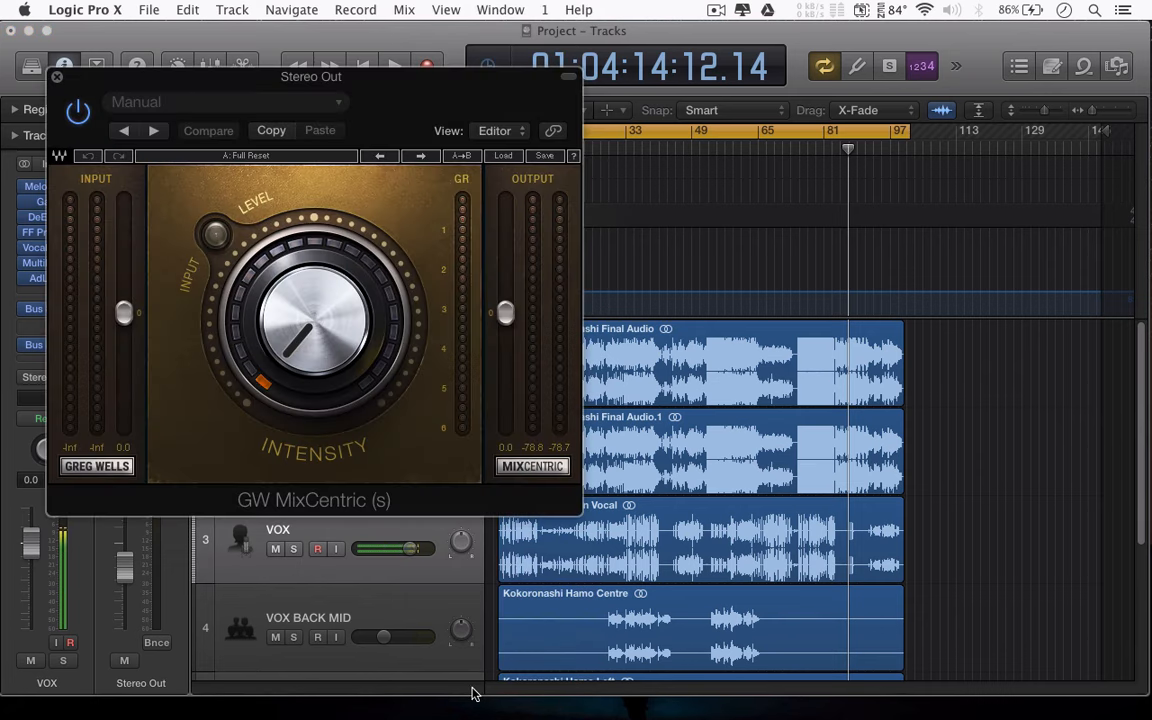
{"action": "left_click_drag", "start_coordinate": [378, 76], "coordinate": [388, 308]}
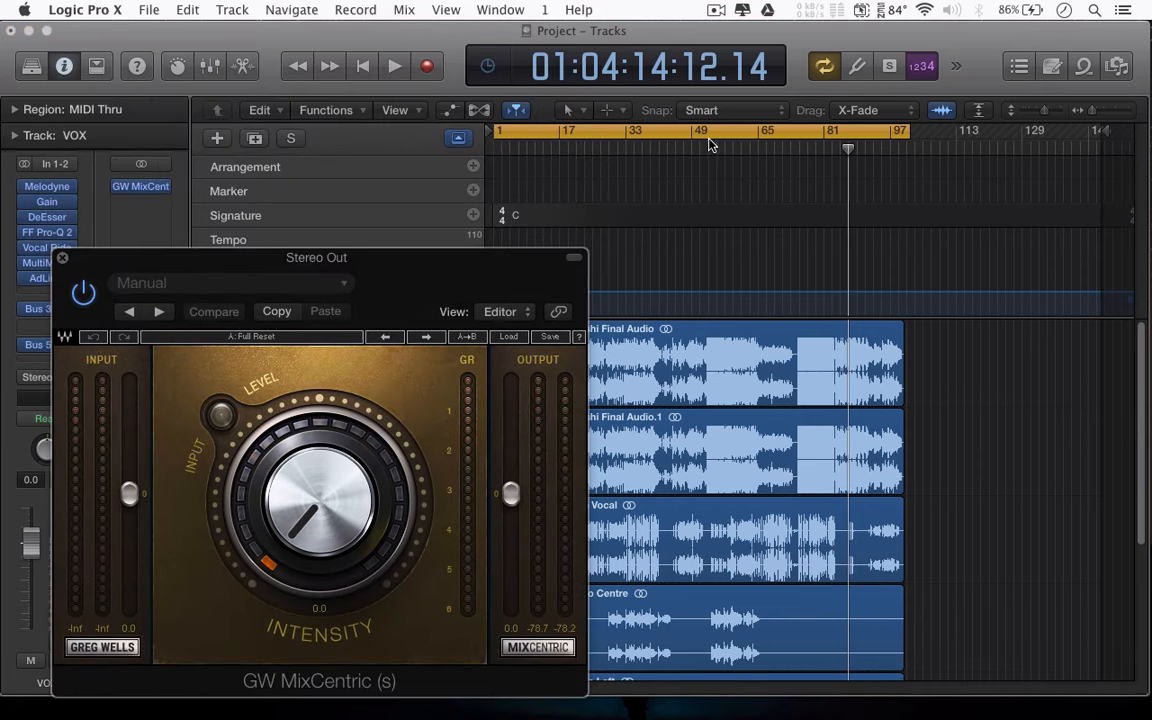
Play the mix from about bar 47 while raising MixCentric's Intensity to 10.0, and stop playback
{"action": "left_click", "coordinate": [720, 147]}
{"action": "key", "text": "space"}
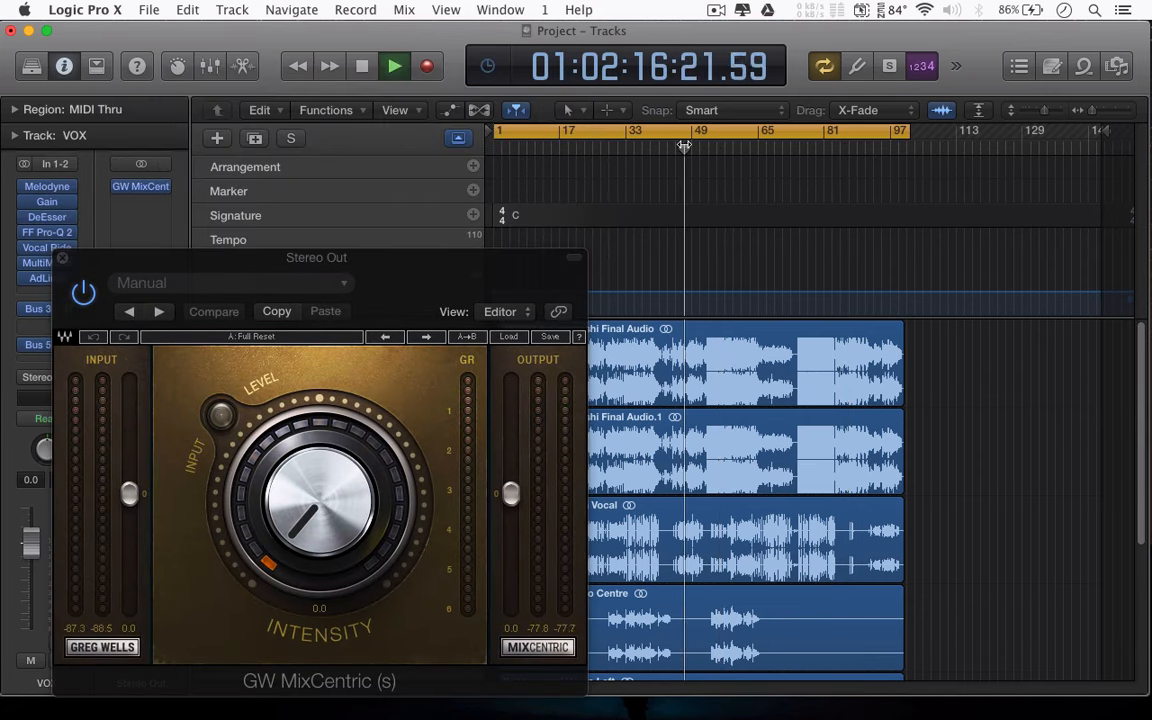
{"action": "left_click_drag", "start_coordinate": [398, 265], "coordinate": [800, 130]}
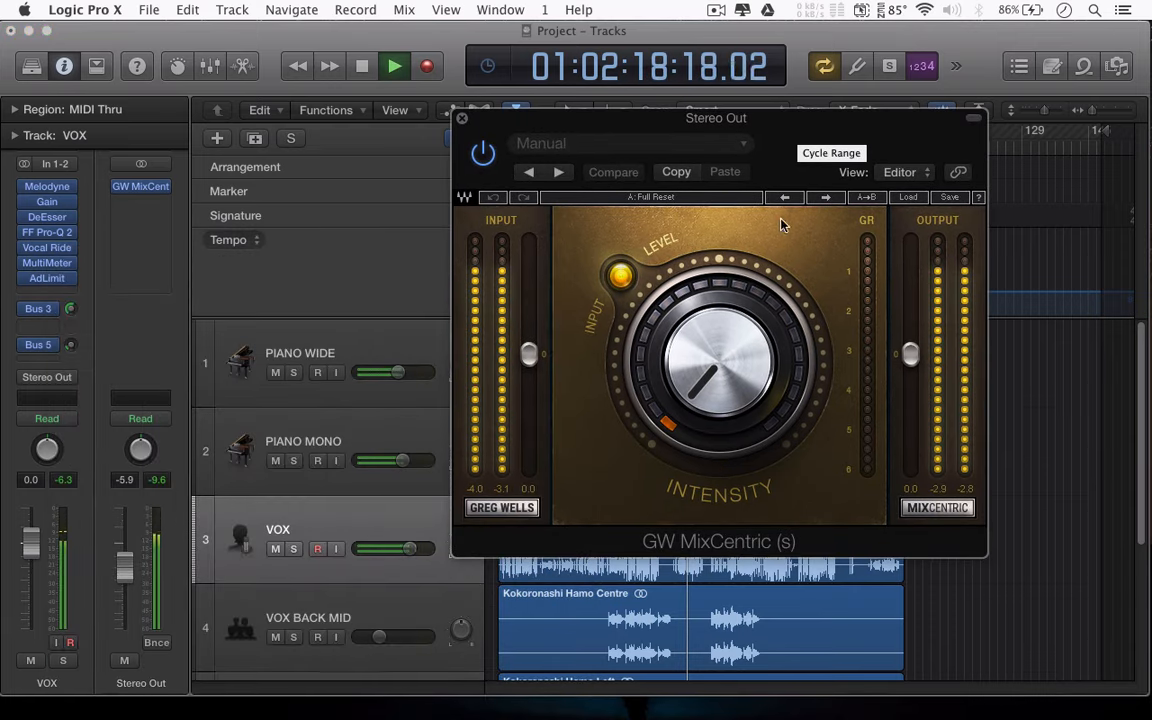
{"action": "mouse_move", "coordinate": [718, 360]}
{"action": "left_mouse_down"}
{"action": "mouse_move", "coordinate": [718, 250]}
{"action": "mouse_move", "coordinate": [718, 336]}
{"action": "left_mouse_up"}
{"action": "left_click_drag", "start_coordinate": [727, 476], "coordinate": [727, 478]}
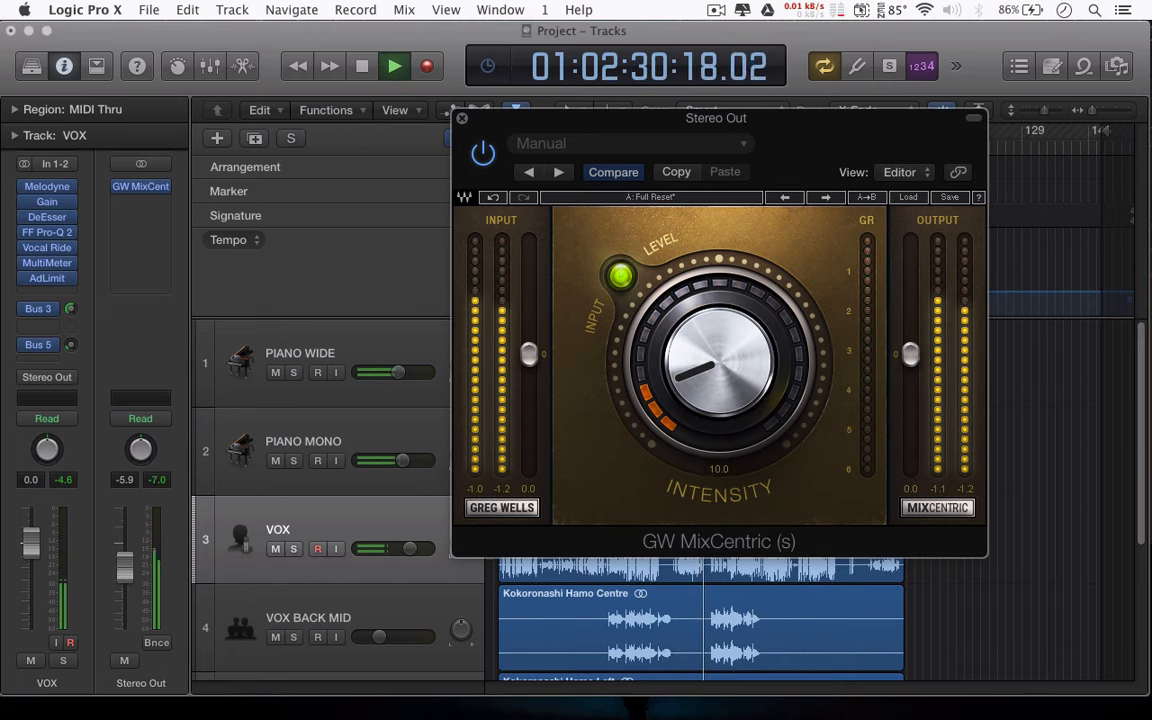
{"action": "key", "text": "space"}
Close the MixCentric window and return the playhead to the start of the project
{"action": "left_click_drag", "start_coordinate": [803, 125], "coordinate": [887, 182]}
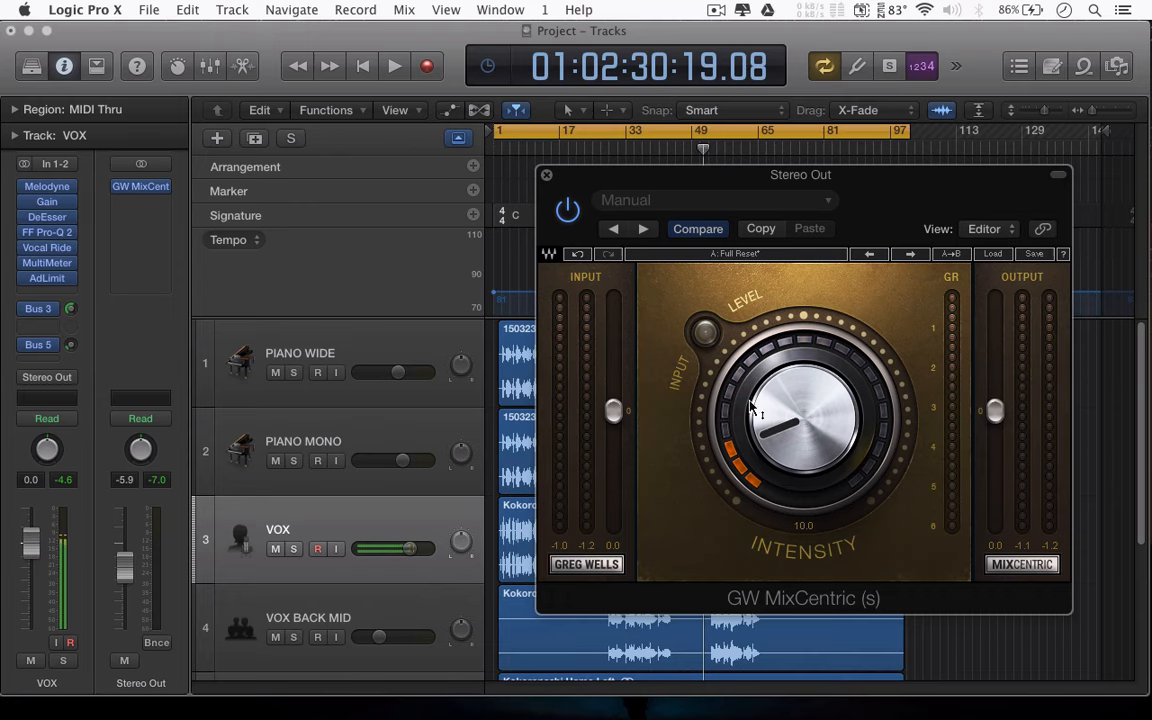
{"action": "left_click", "coordinate": [547, 175]}
{"action": "key", "text": "Return"}
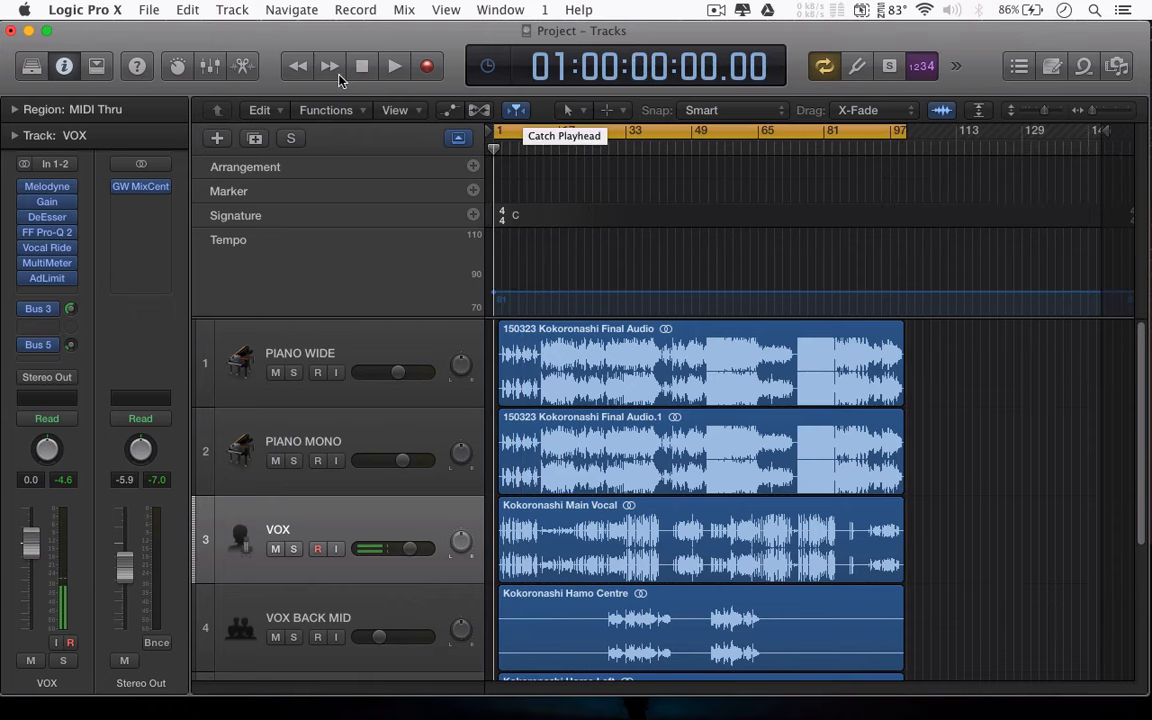
With the global tracks hidden, select all six tracks from PIANO WIDE to VOX RIGHT and reset the Stereo Out volume to 0.0
{"action": "left_click", "coordinate": [458, 139]}
{"action": "left_click", "coordinate": [378, 188]}
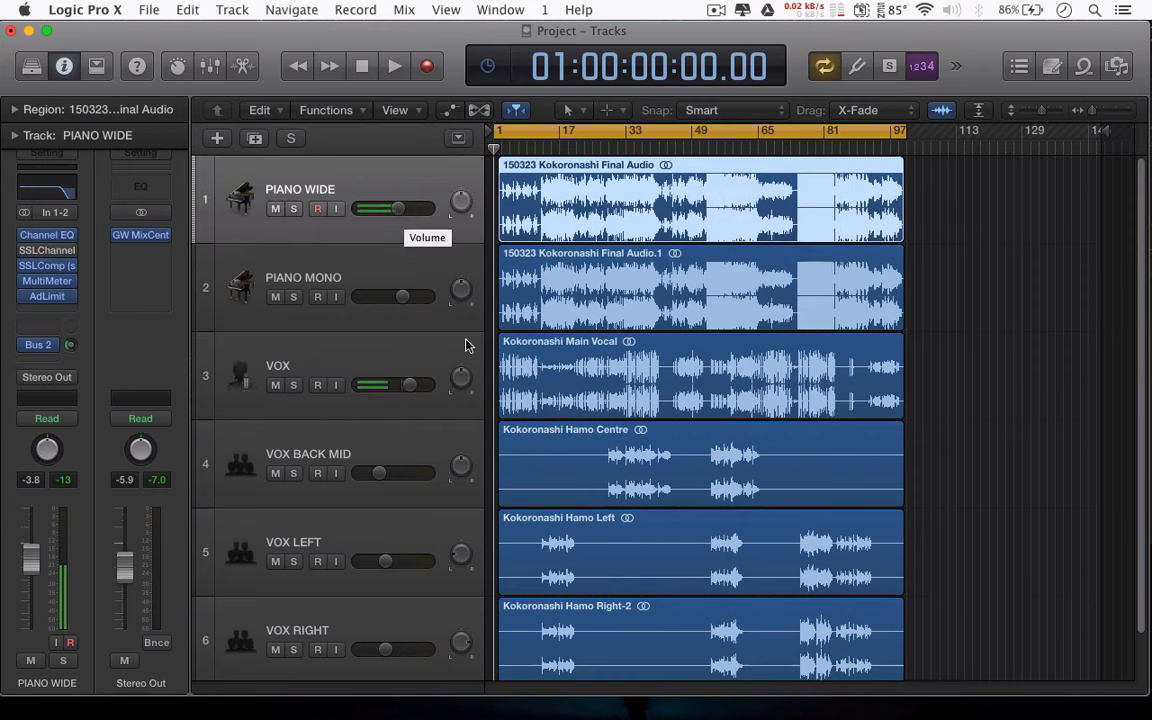
{"action": "scroll", "coordinate": [460, 340], "scroll_direction": "down", "scroll_amount": 2}
{"action": "left_click", "coordinate": [430, 579], "text": "shift"}
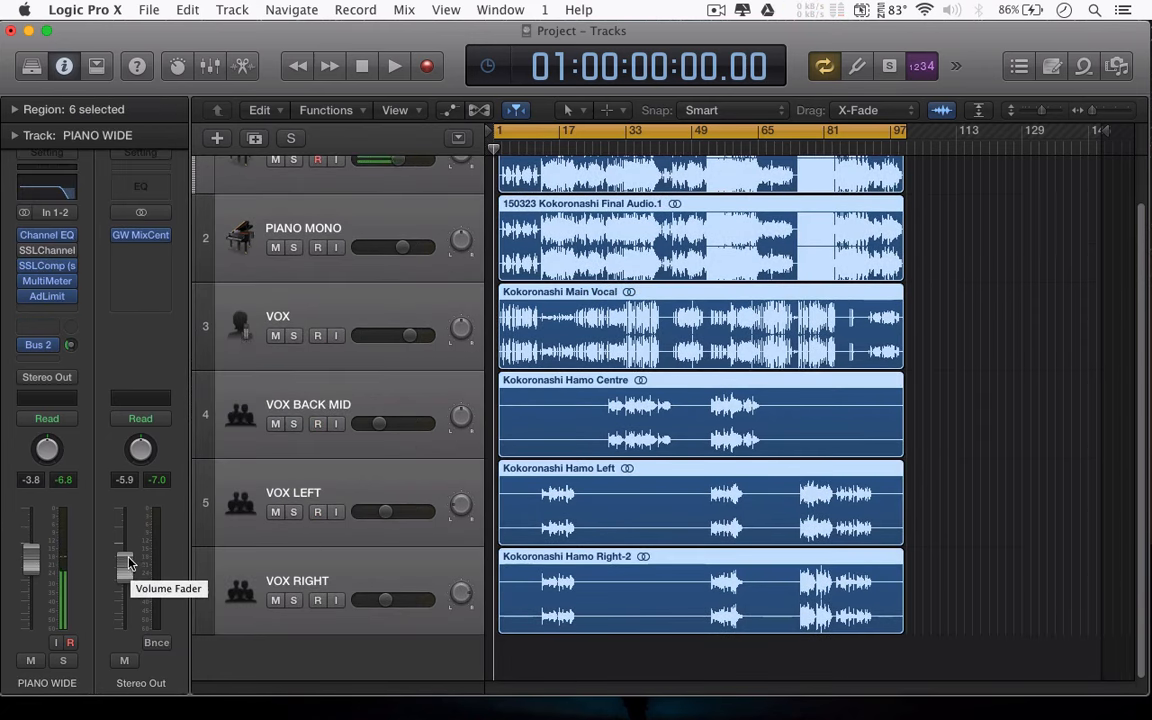
{"action": "left_click", "coordinate": [128, 480], "text": "alt"}
Set up a project bounce to PCM only, without MP3, as a Wave file with 24 Bit resolution
{"action": "left_click", "coordinate": [148, 9]}
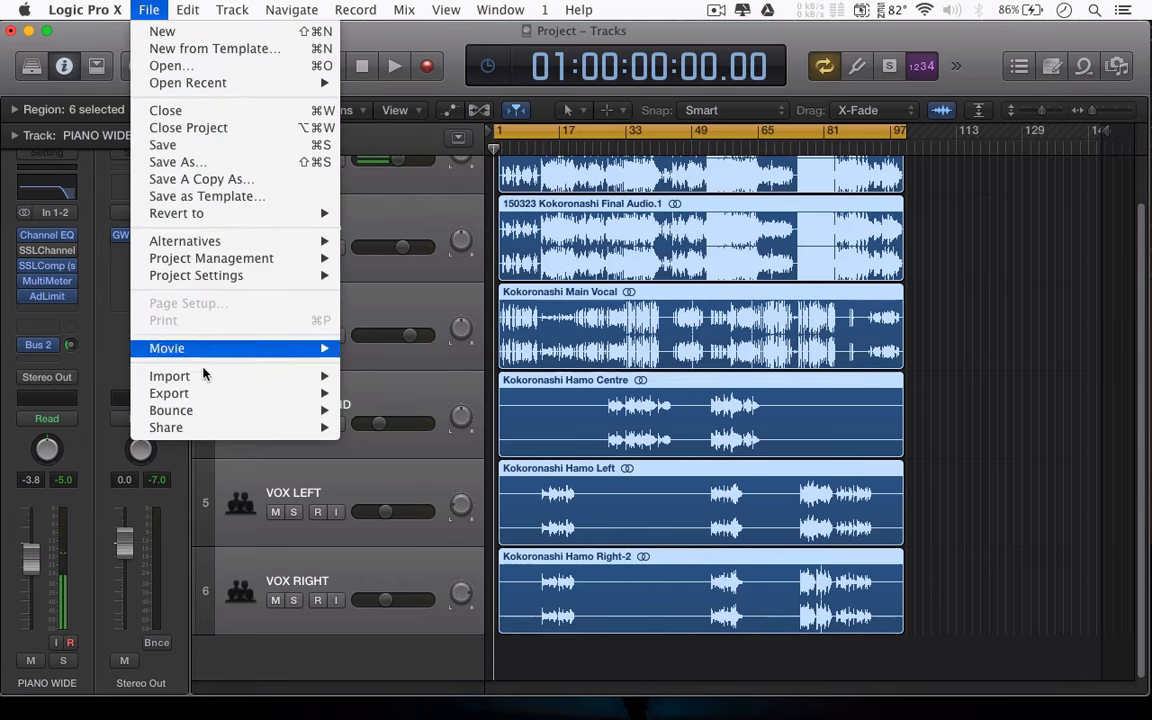
{"action": "mouse_move", "coordinate": [208, 410]}
{"action": "left_click", "coordinate": [415, 472]}
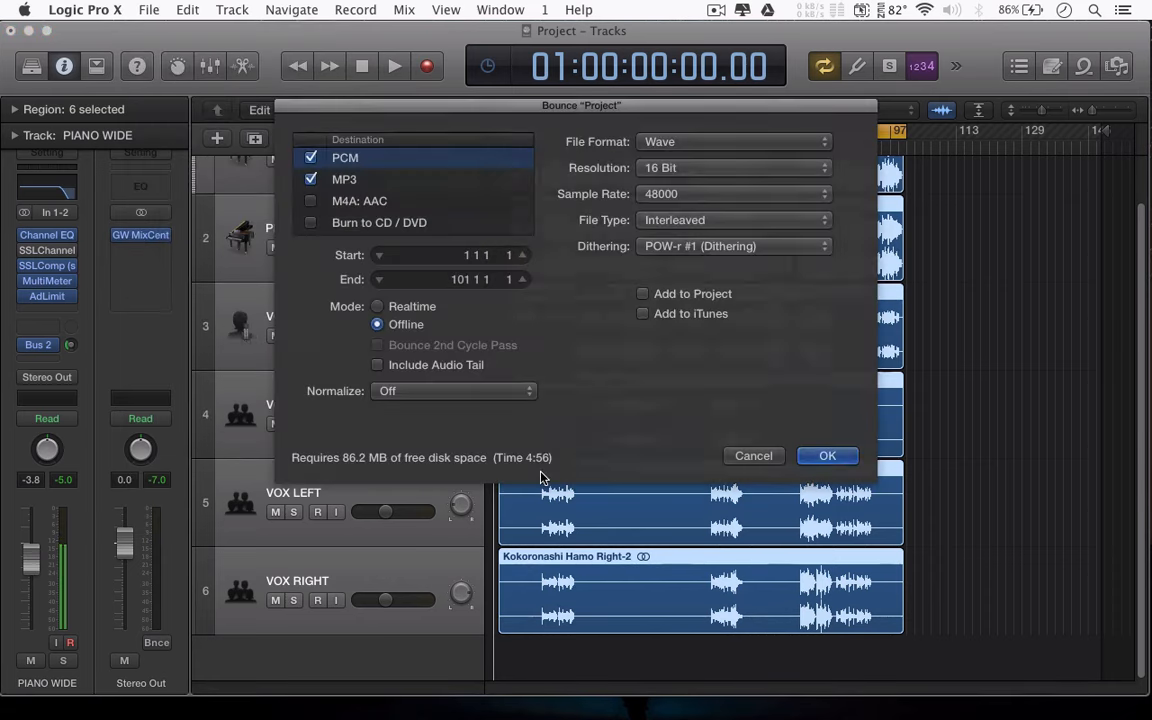
{"action": "left_click", "coordinate": [312, 179]}
{"action": "left_click", "coordinate": [367, 158]}
{"action": "left_click", "coordinate": [666, 142]}
{"action": "left_click", "coordinate": [665, 144]}
{"action": "left_click", "coordinate": [700, 168]}
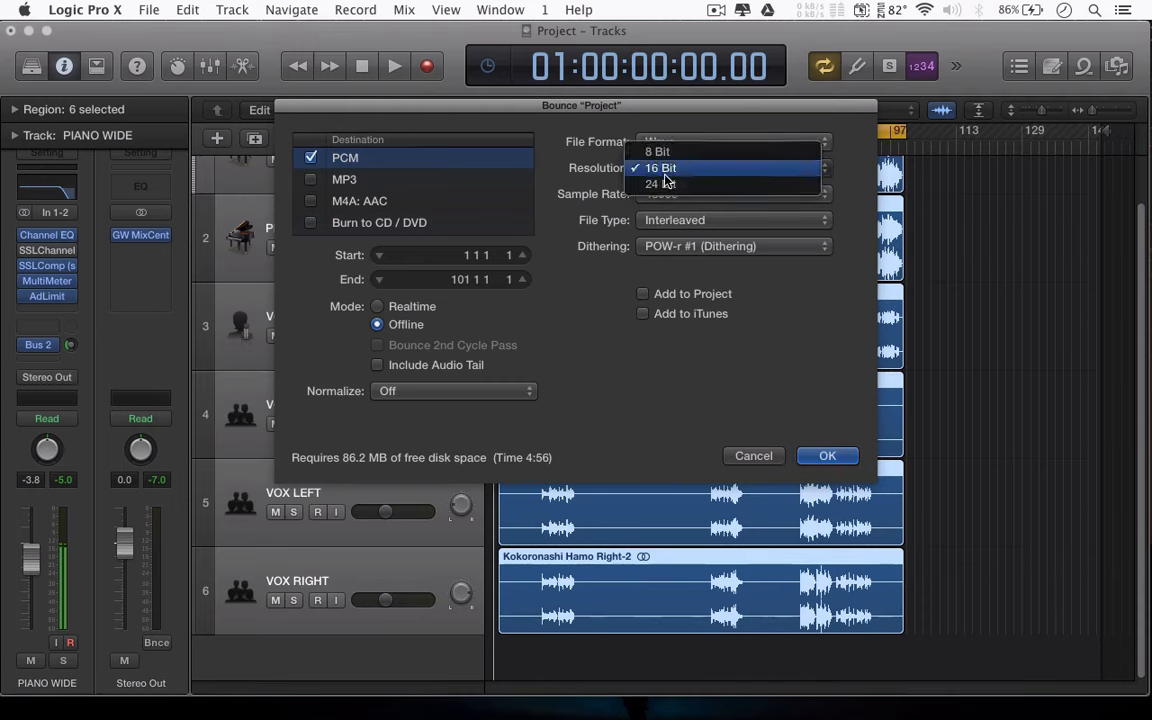
{"action": "left_click", "coordinate": [660, 184]}
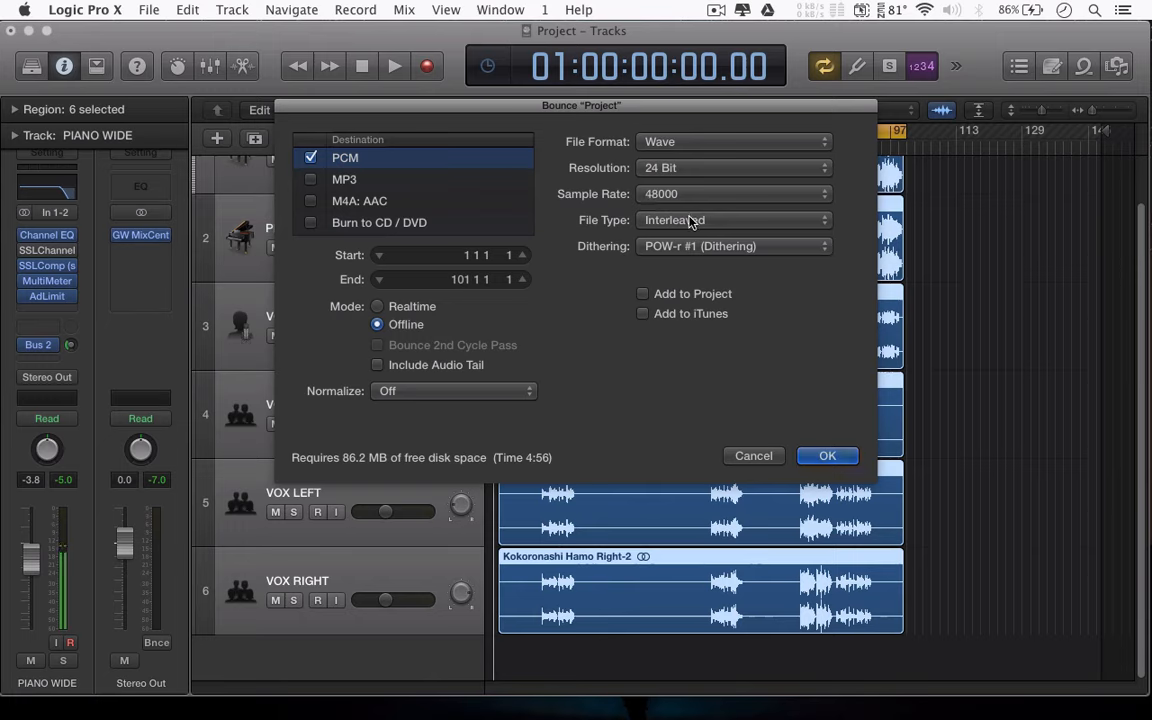
Review the bounce's file type, dithering, resolution and normalize options, keeping Interleaved, POW-r #1 (Dithering), 24 Bit and Off
{"action": "left_click", "coordinate": [689, 221]}
{"action": "left_click", "coordinate": [689, 221]}
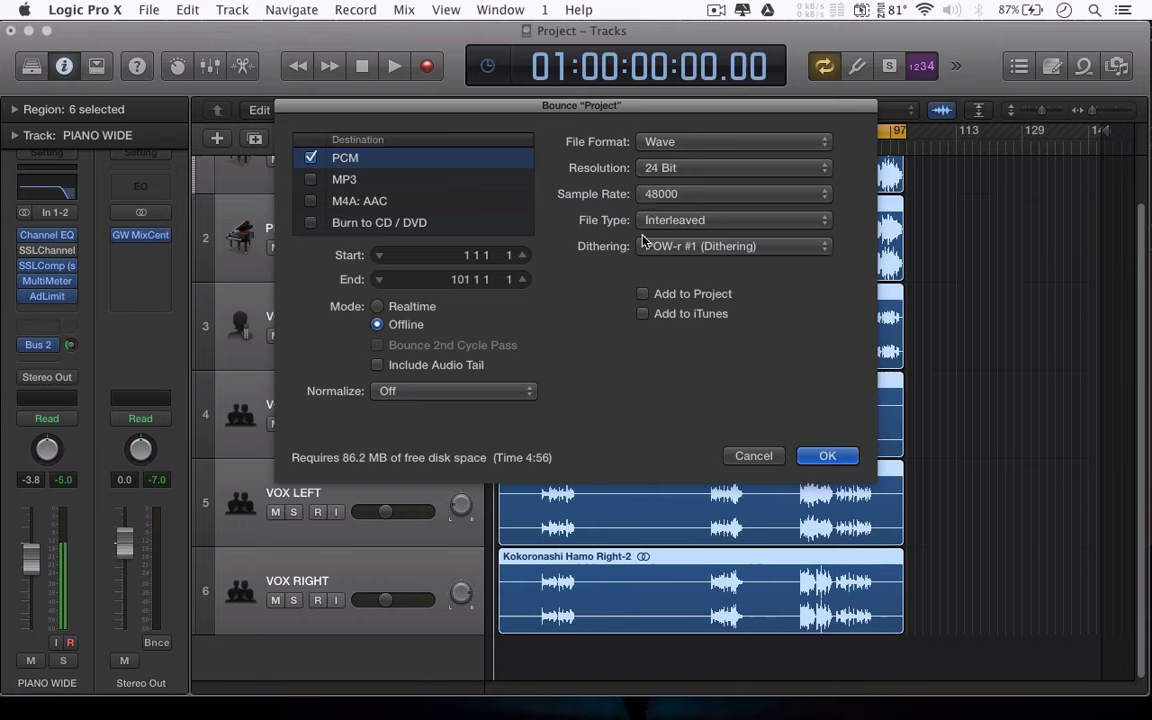
{"action": "left_click", "coordinate": [686, 248]}
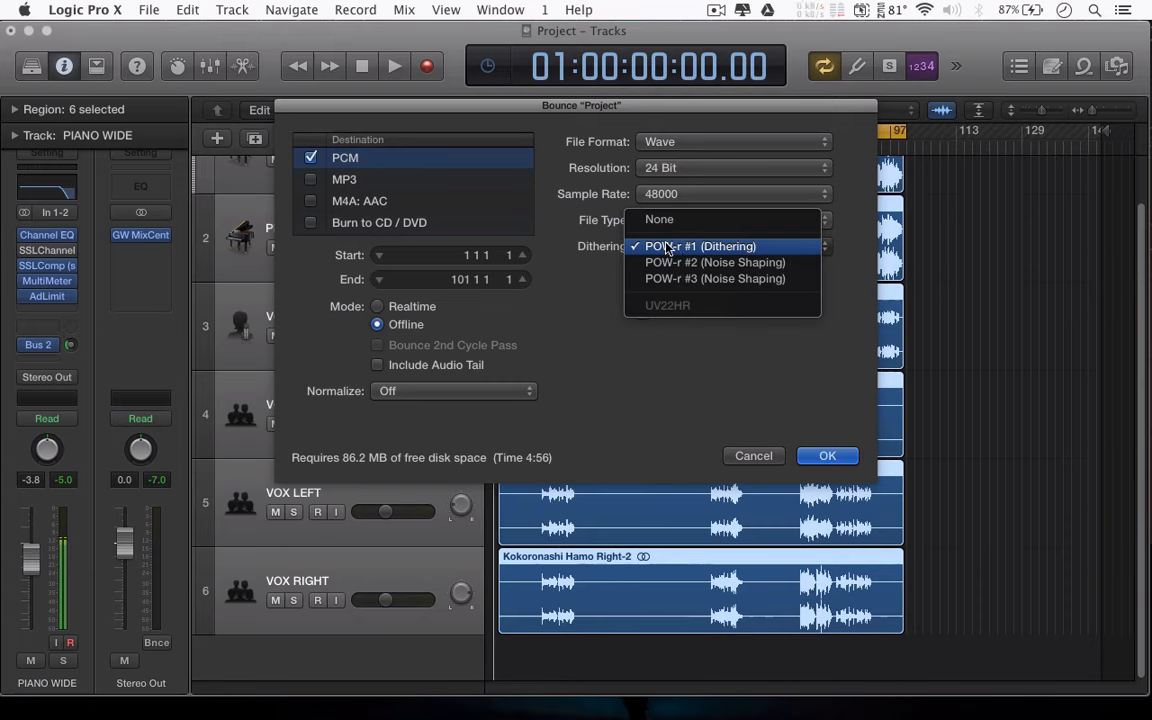
{"action": "left_click", "coordinate": [683, 249]}
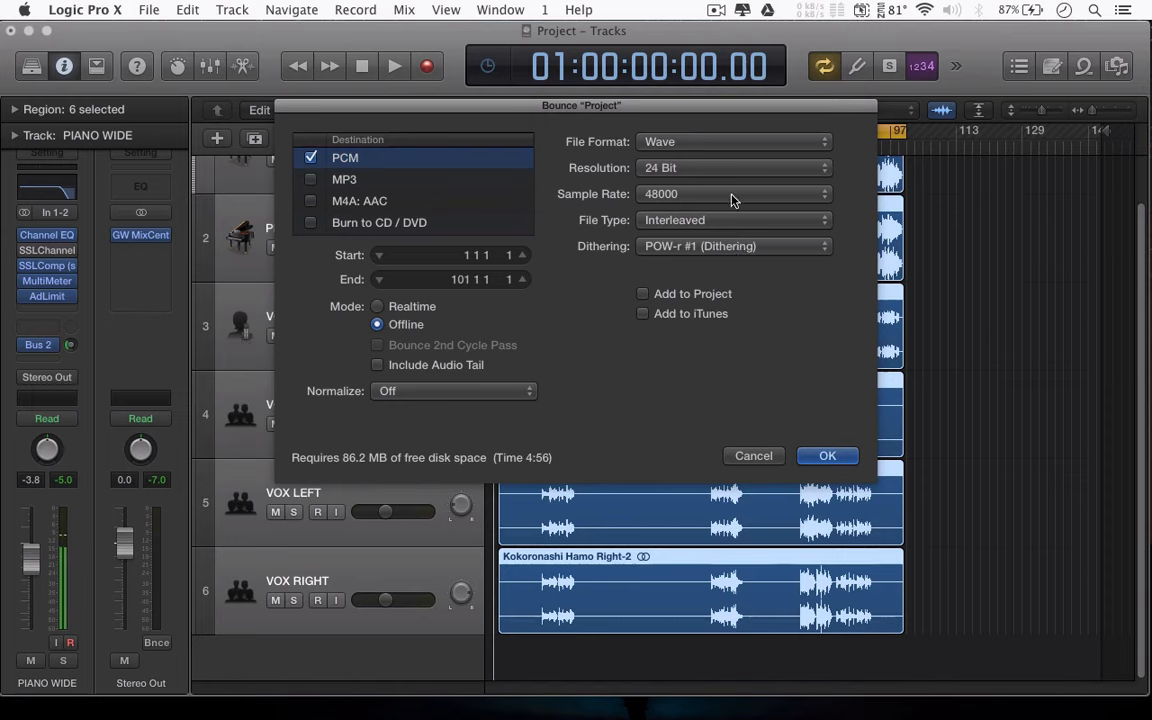
{"action": "left_click", "coordinate": [673, 170]}
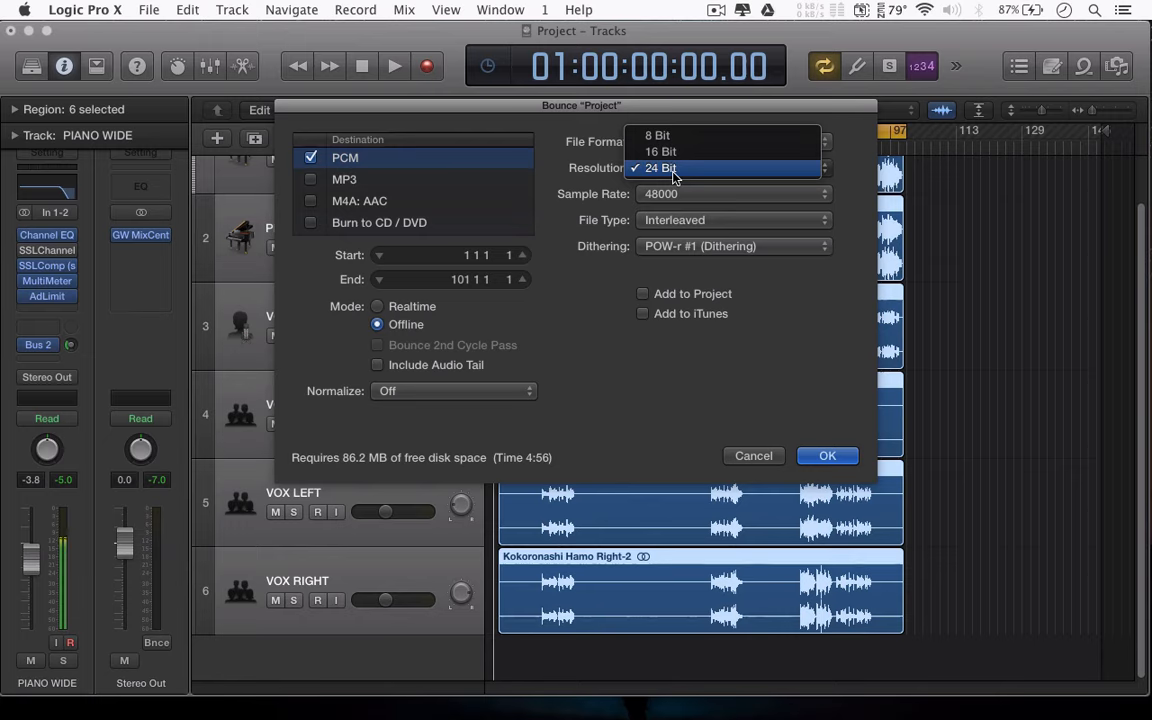
{"action": "left_click", "coordinate": [790, 293]}
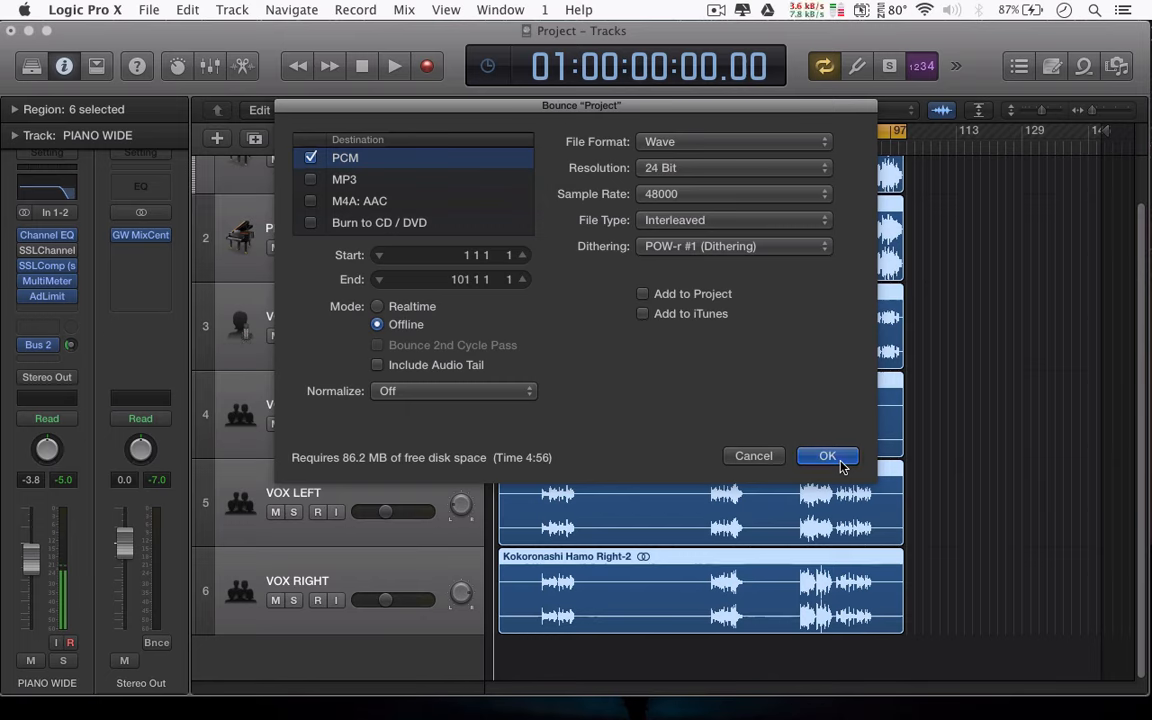
{"action": "left_click", "coordinate": [477, 394]}
{"action": "left_click", "coordinate": [465, 397]}
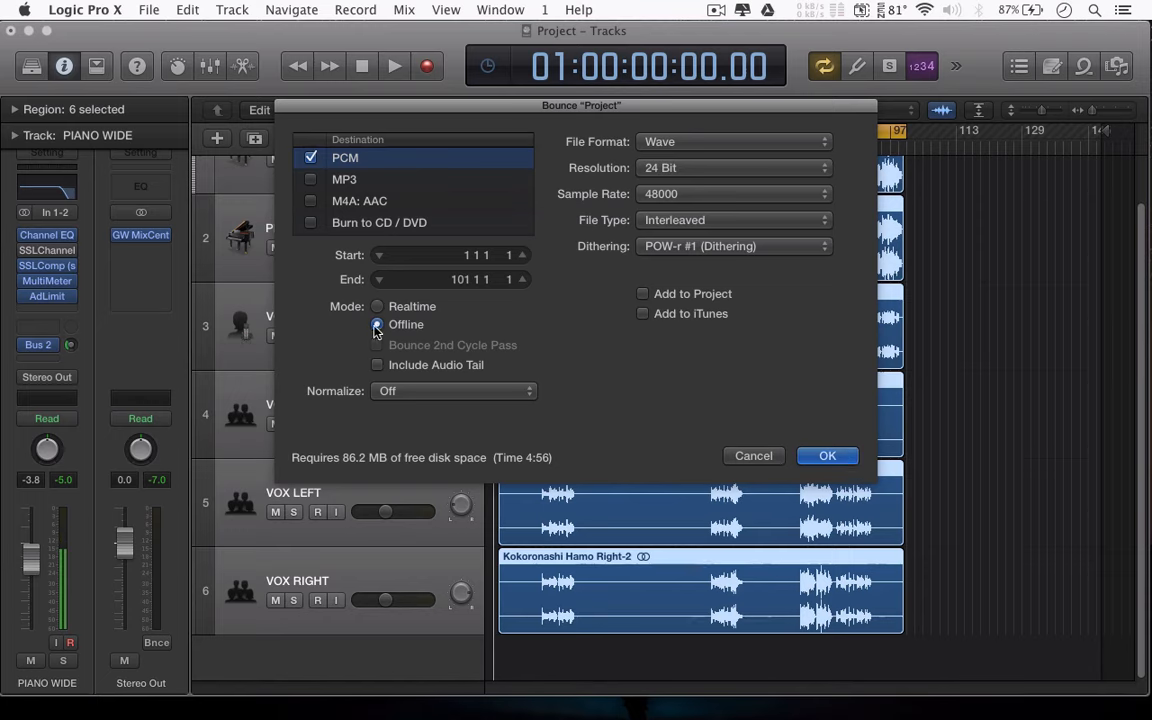
Confirm the bounce settings and bounce the project into the Kokoronashi folder under the name Final
{"action": "left_click", "coordinate": [826, 457]}
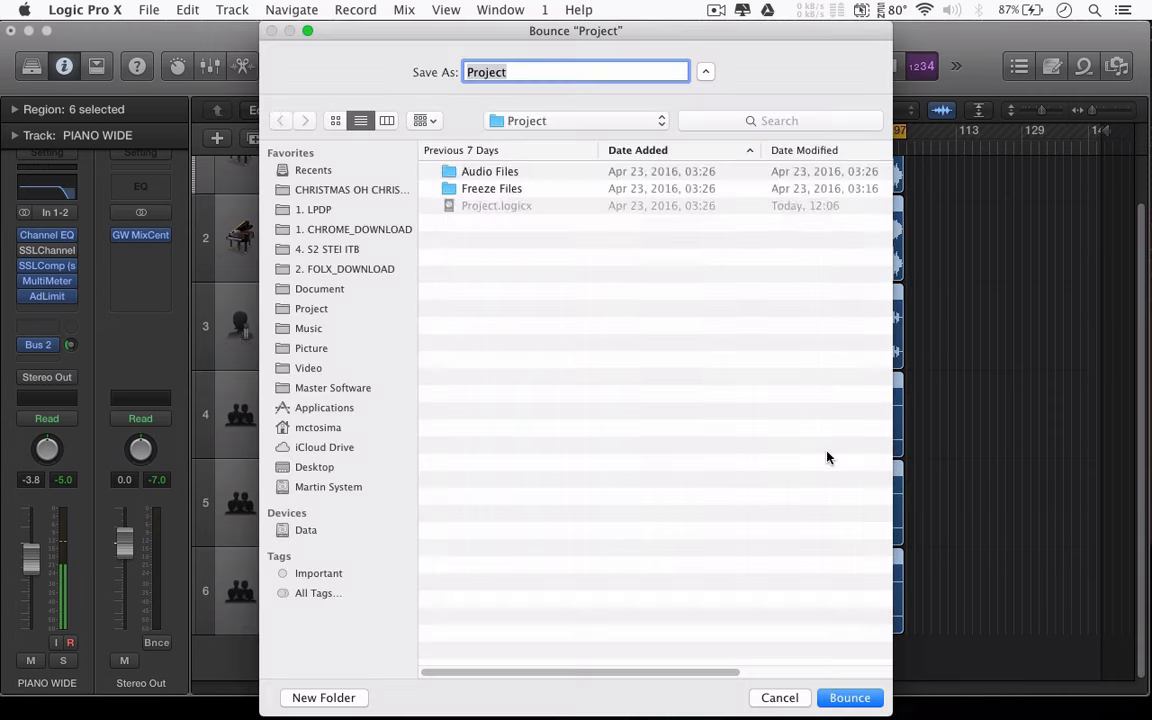
{"action": "left_click", "coordinate": [586, 121]}
{"action": "left_click", "coordinate": [581, 157]}
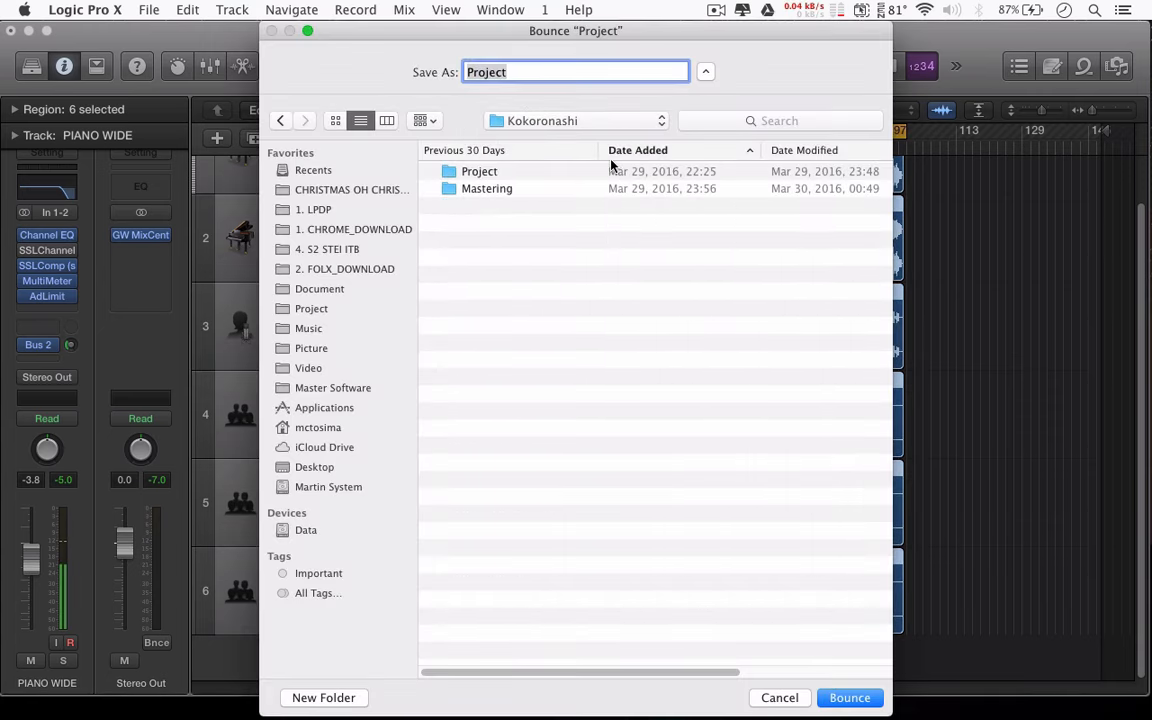
{"action": "left_click", "coordinate": [600, 315]}
{"action": "double_click", "coordinate": [478, 72]}
{"action": "type", "text": "Final"}
{"action": "key", "text": "Return"}
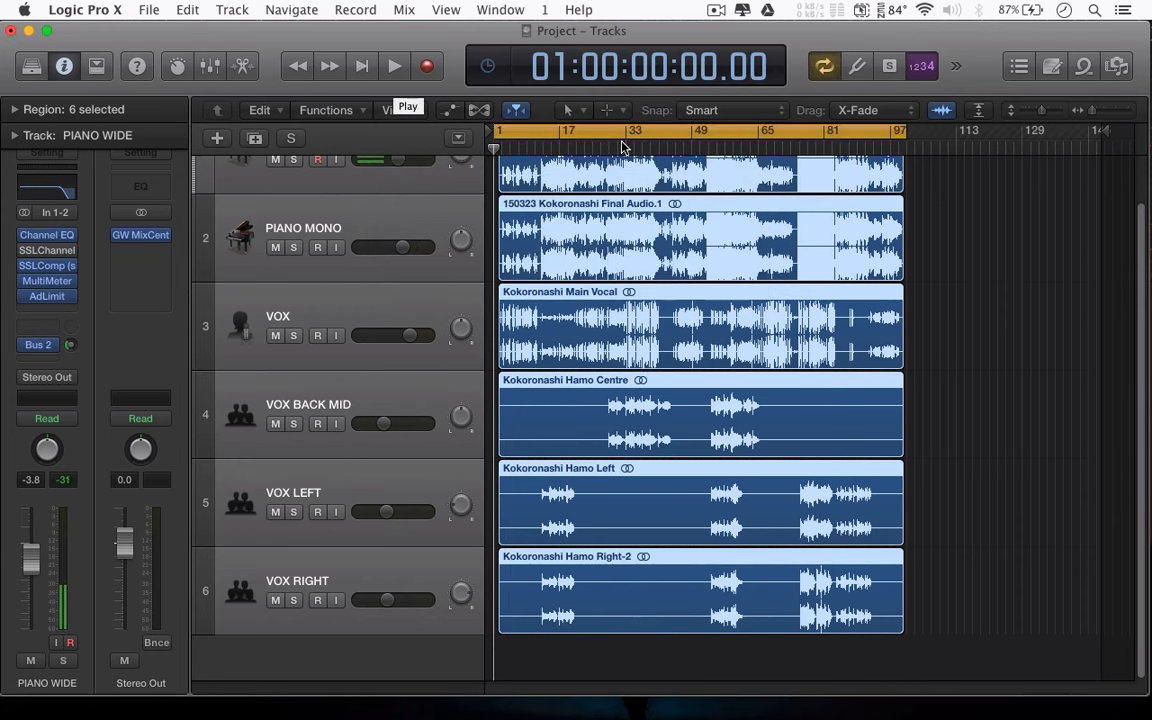
Start a new empty project, saving the changes made to the current project
{"action": "left_click", "coordinate": [148, 10]}
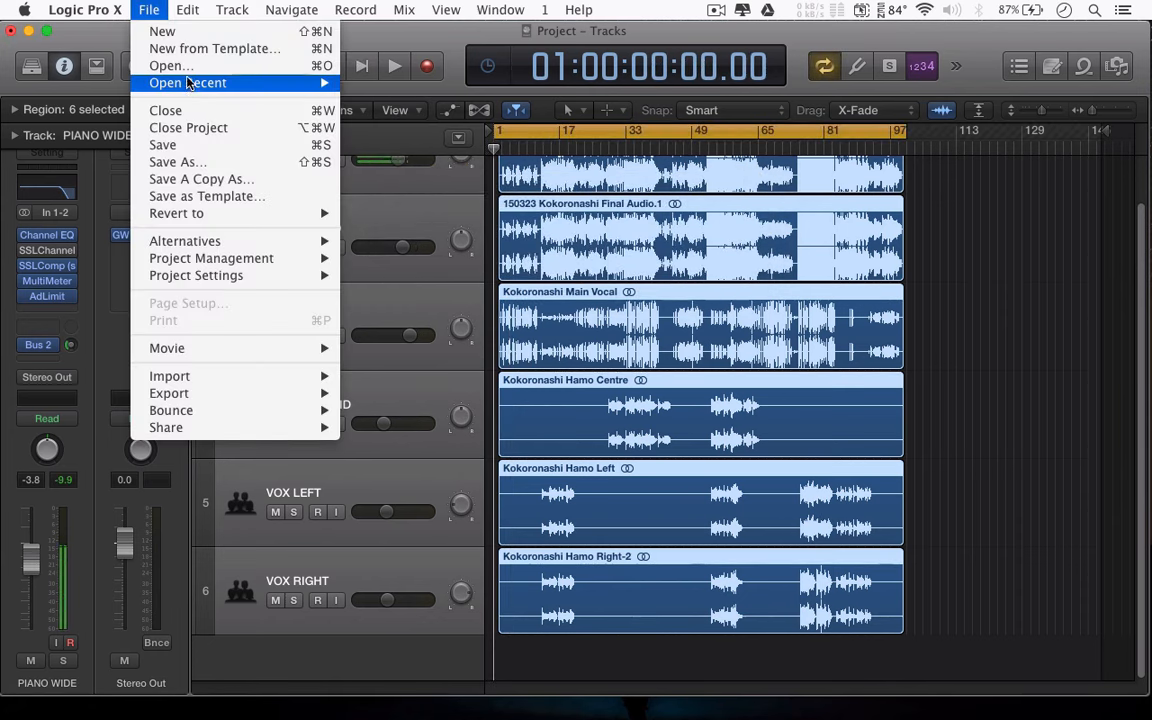
{"action": "mouse_move", "coordinate": [188, 84]}
{"action": "left_click", "coordinate": [193, 31]}
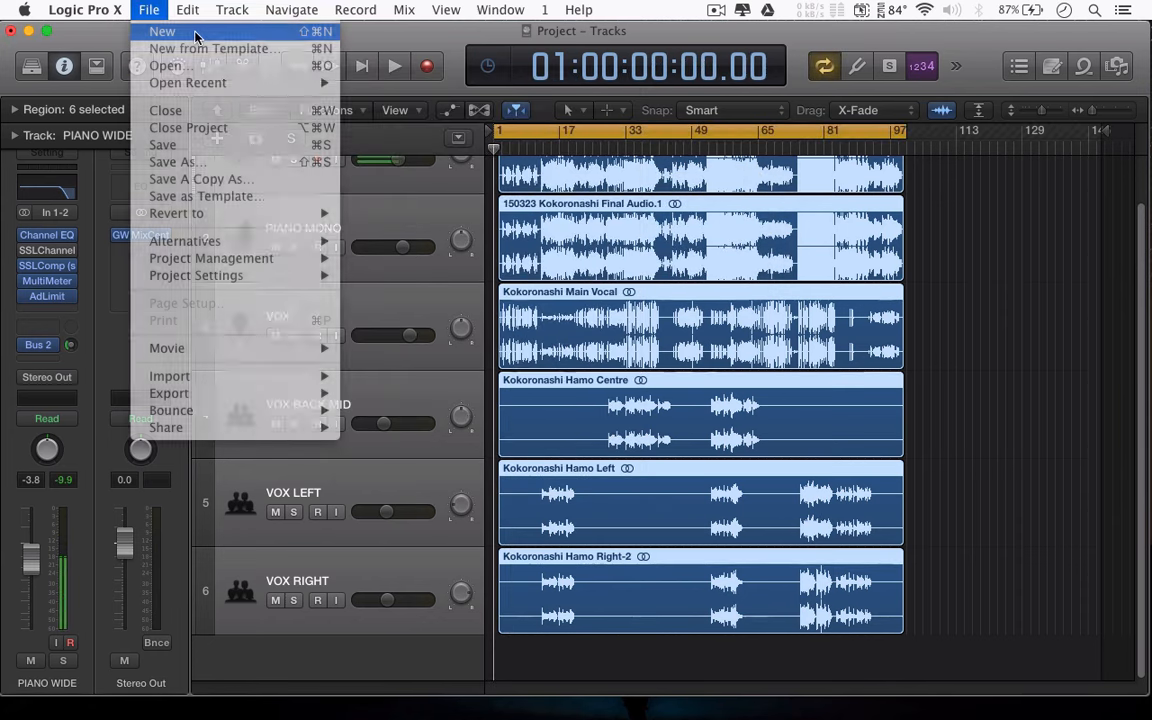
{"action": "left_click", "coordinate": [707, 284]}
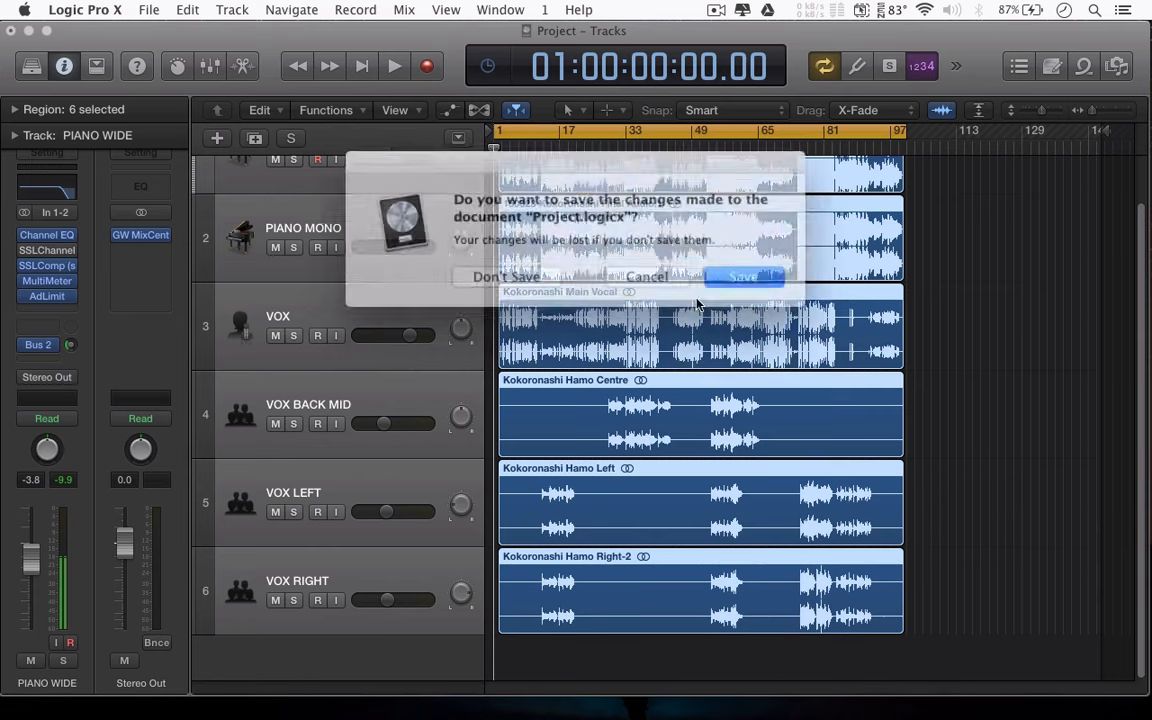
{"action": "left_click", "coordinate": [722, 271]}
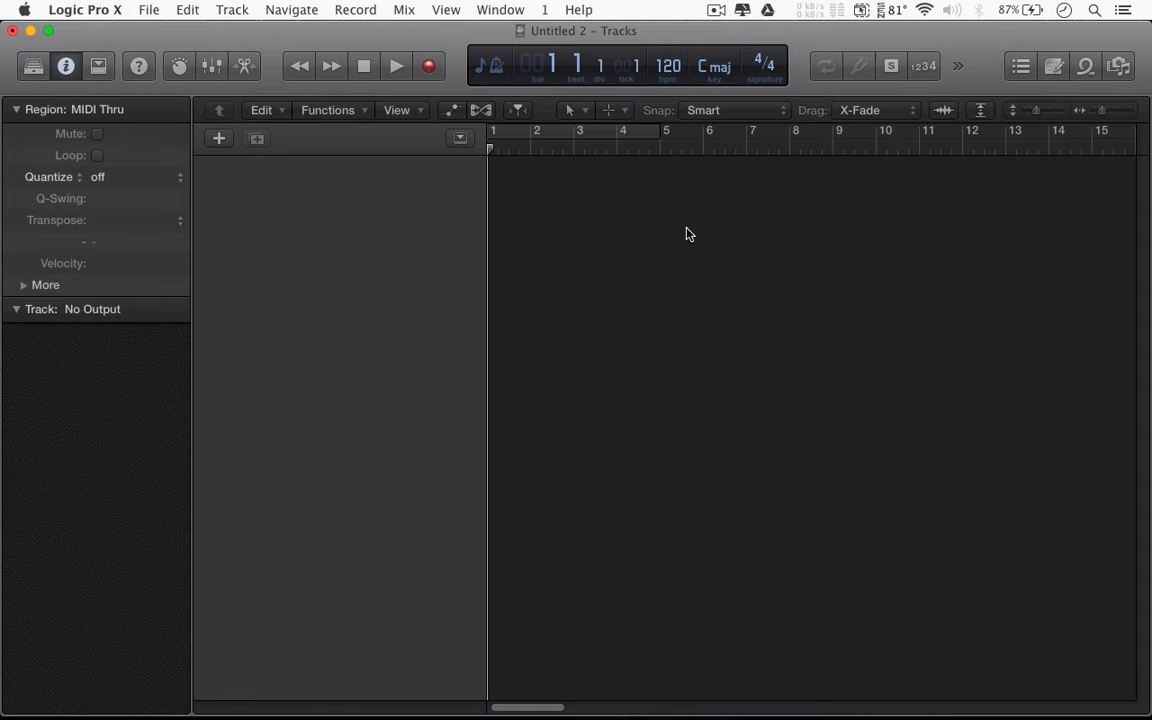
Create one audio track, turn off its input monitoring and rename it Mix Track
{"action": "left_click", "coordinate": [551, 83]}
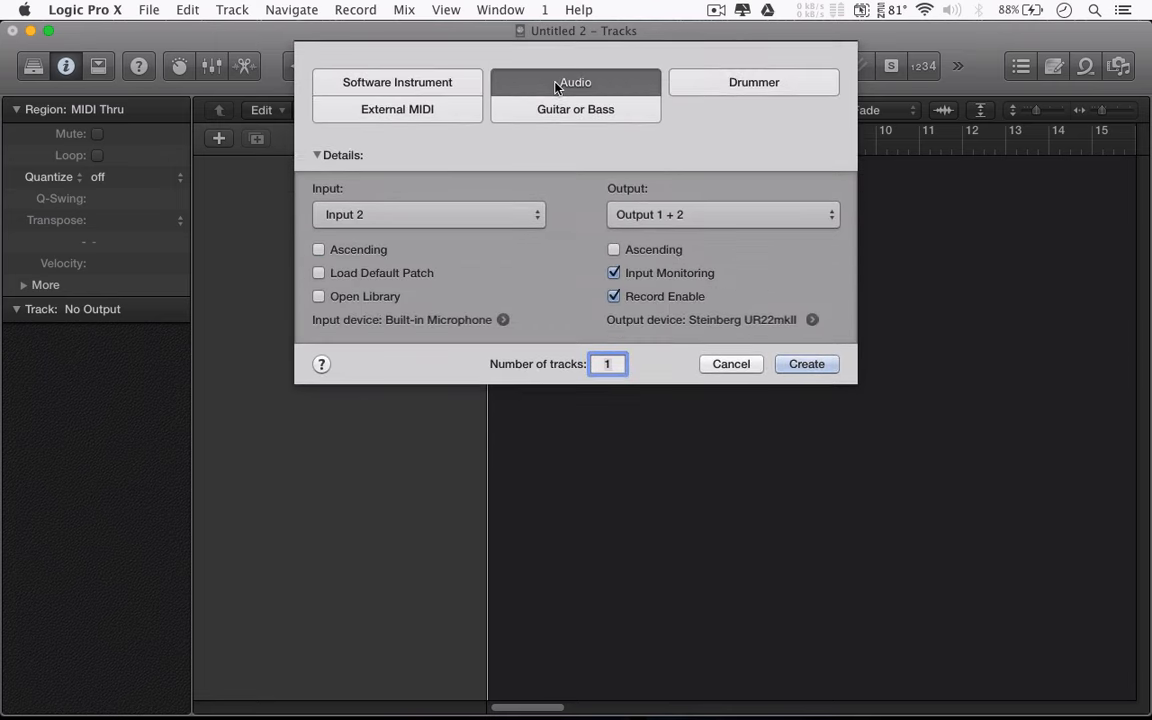
{"action": "key", "text": "Return"}
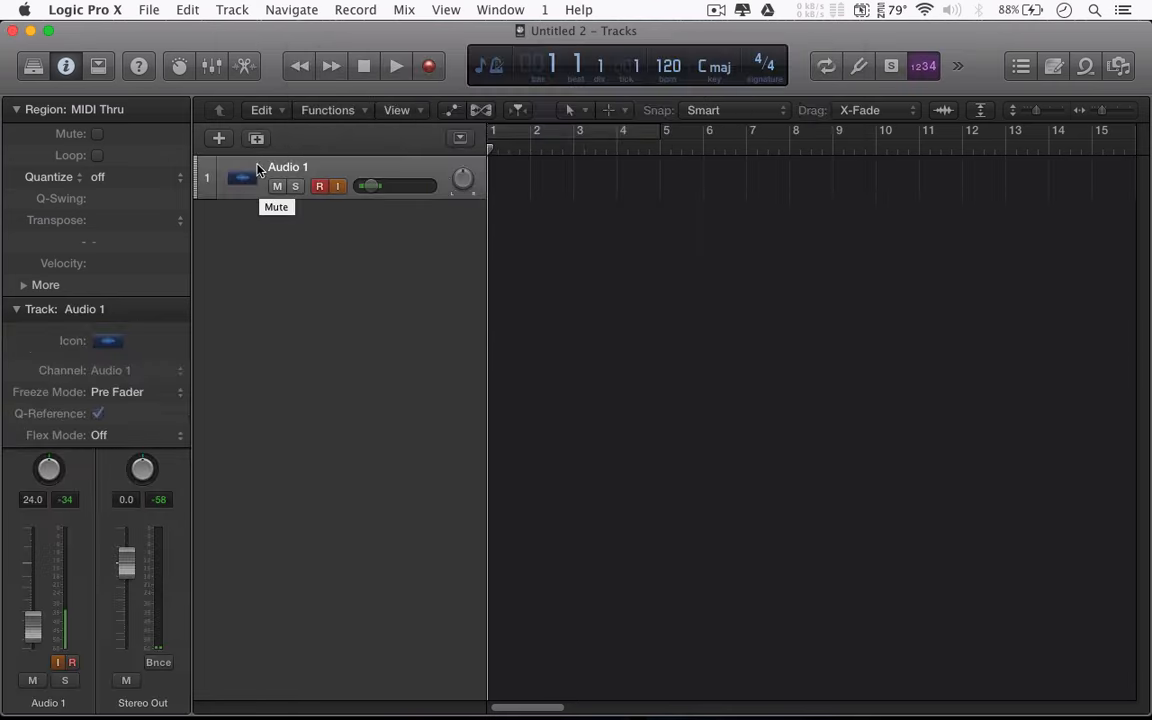
{"action": "double_click", "coordinate": [288, 168]}
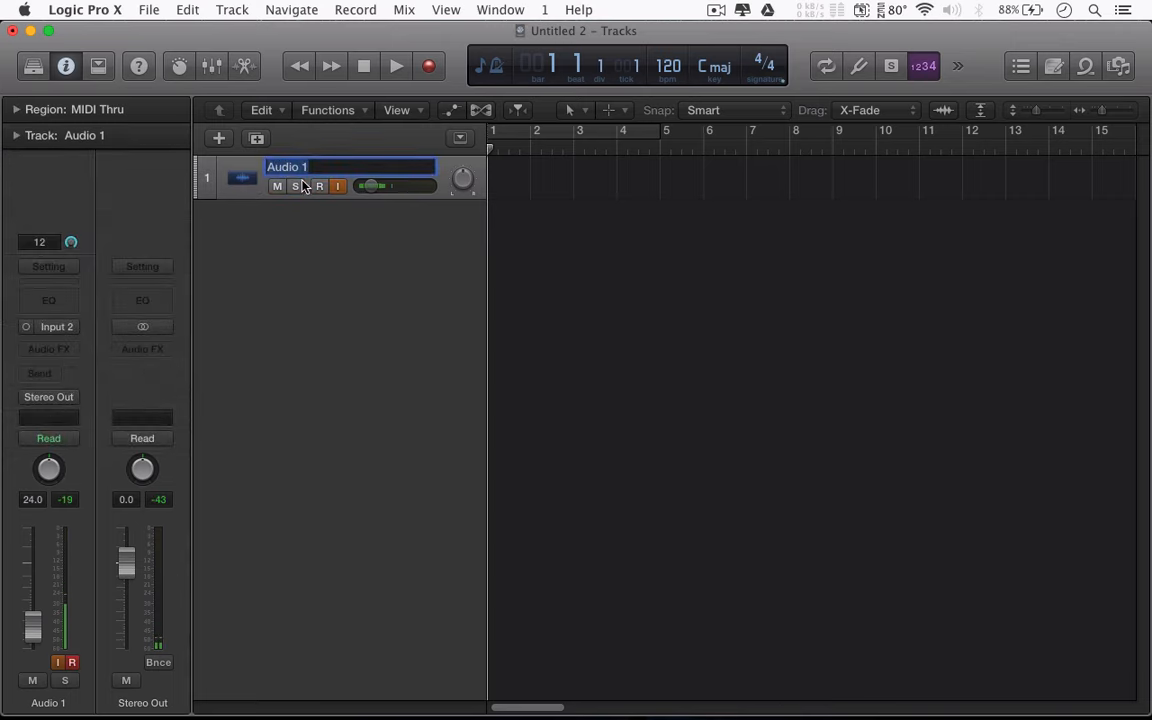
{"action": "left_click", "coordinate": [319, 186]}
{"action": "double_click", "coordinate": [300, 169]}
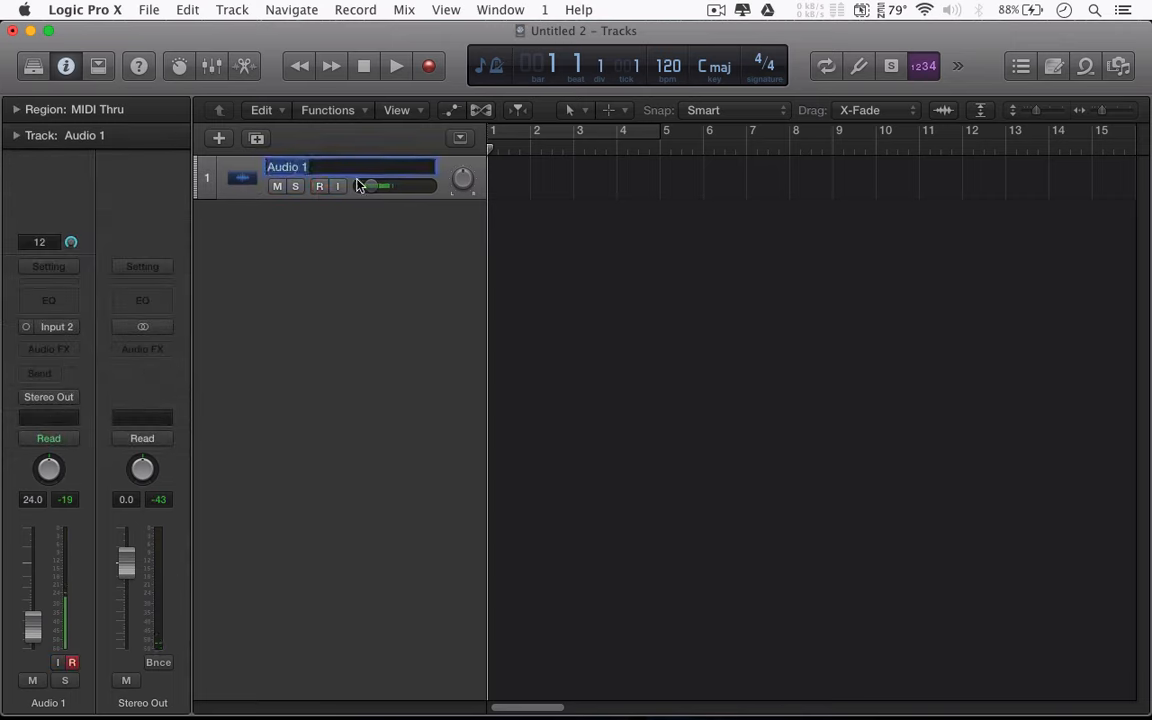
{"action": "type", "text": "Mix Tr"}
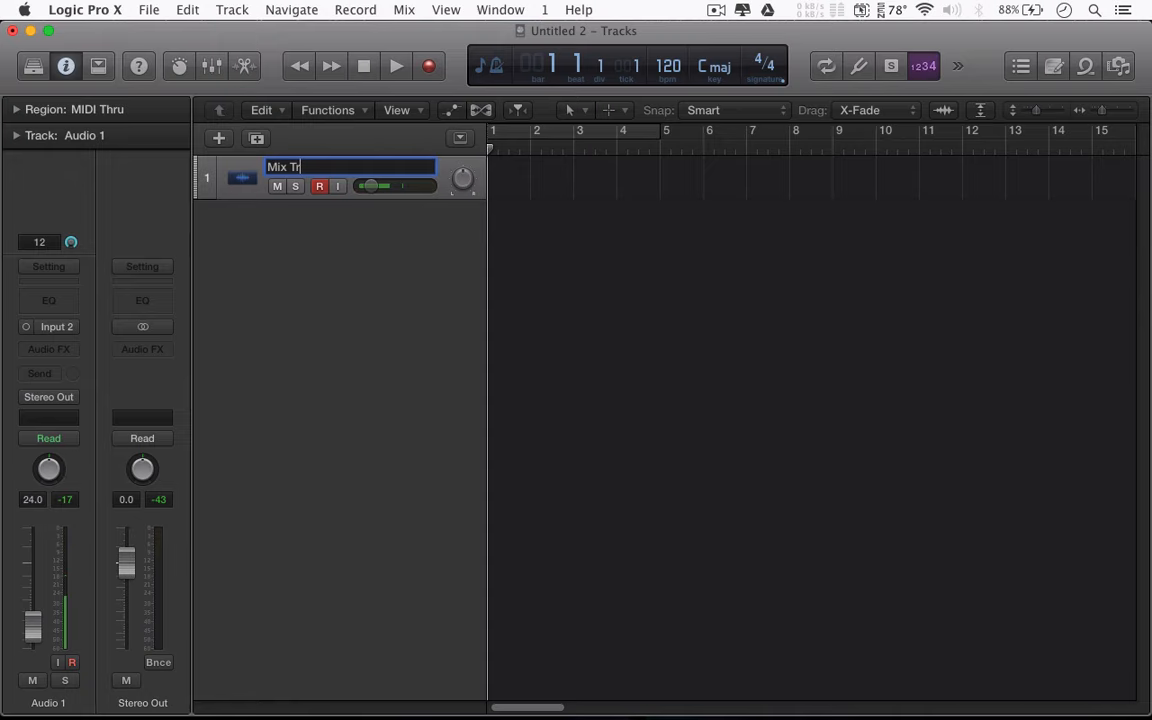
{"action": "type", "text": "ack"}
{"action": "key", "text": "Return"}
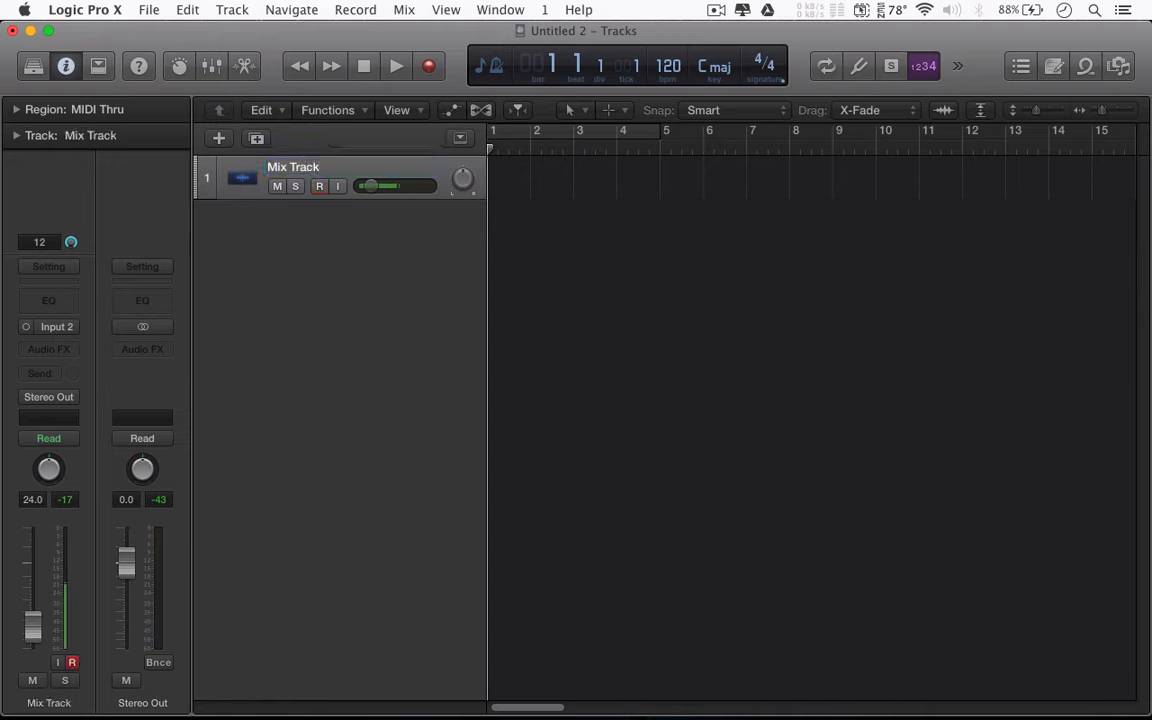
Reset the Mix Track volume to 0.0 and lower the Stereo Out volume to -5.3
{"action": "left_click", "coordinate": [372, 190], "text": "alt"}
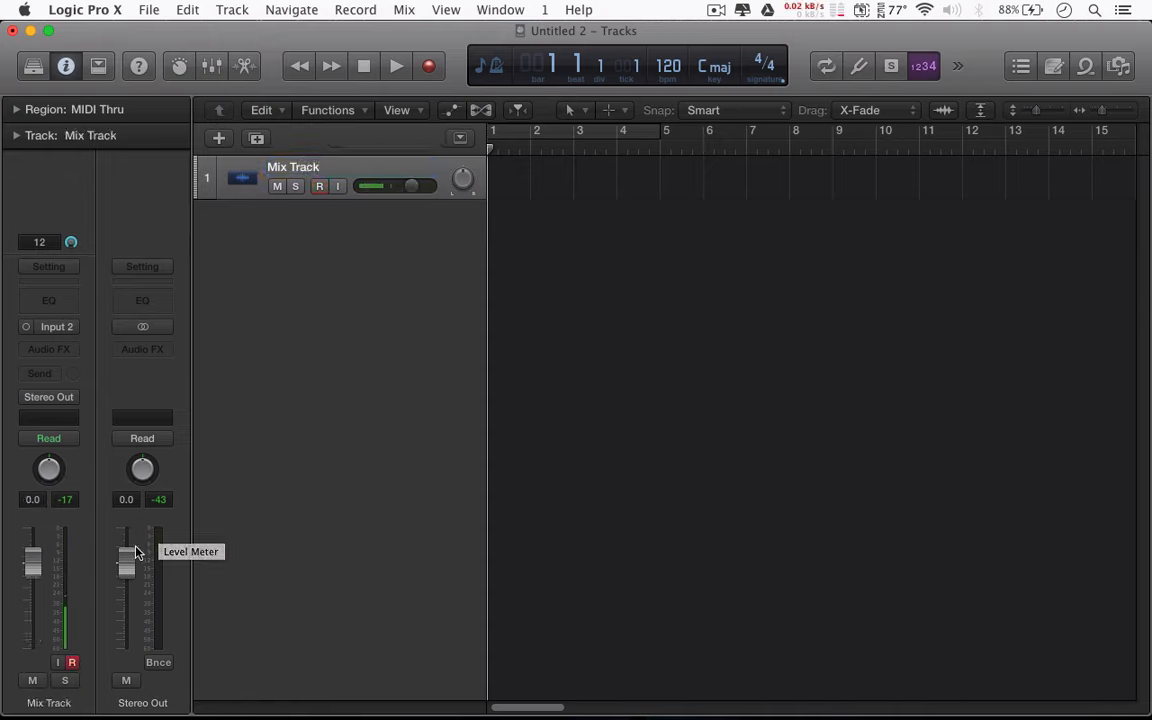
{"action": "left_click_drag", "start_coordinate": [127, 562], "coordinate": [127, 588]}
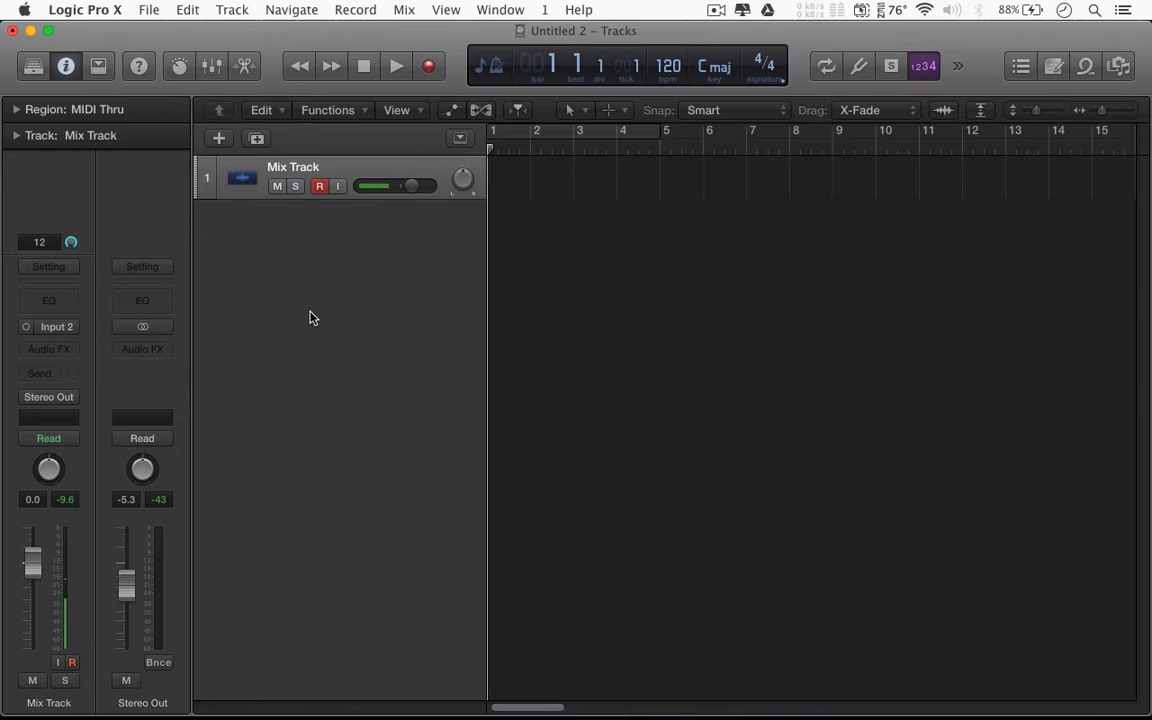
Switch to Finder and add Final Mix from the Kokoronashi folder to Mix Track at bar 1, importing its tempo information
{"action": "key", "text": "super+Tab"}
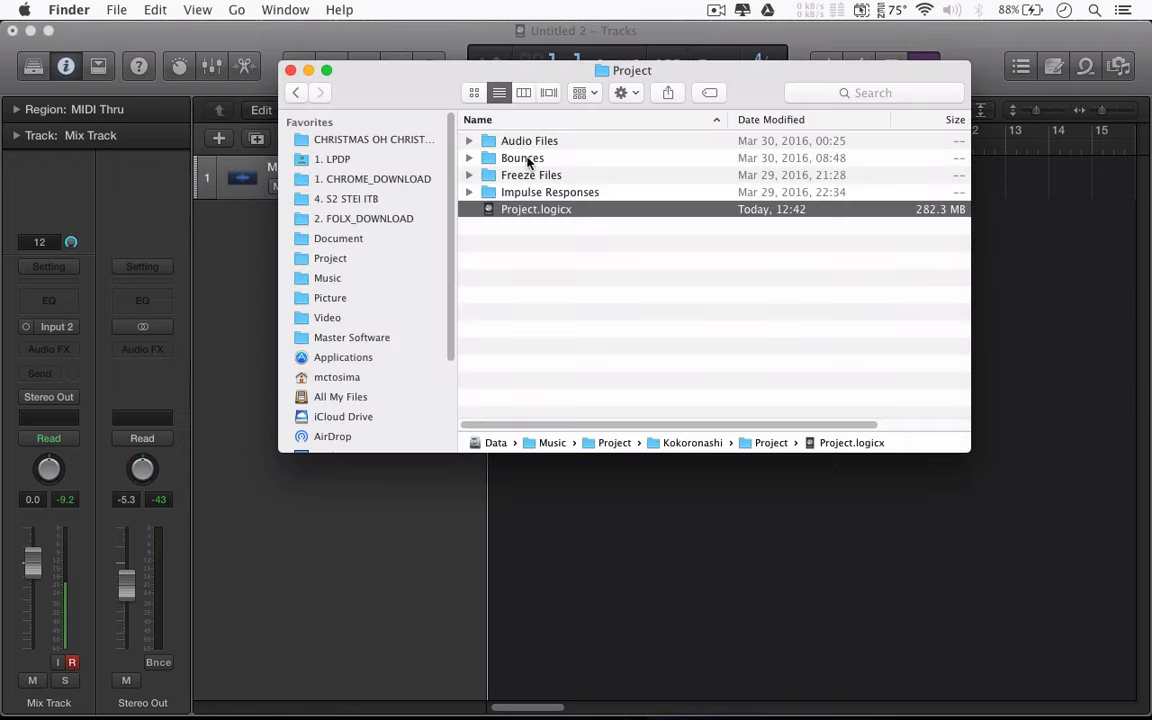
{"action": "double_click", "coordinate": [505, 175]}
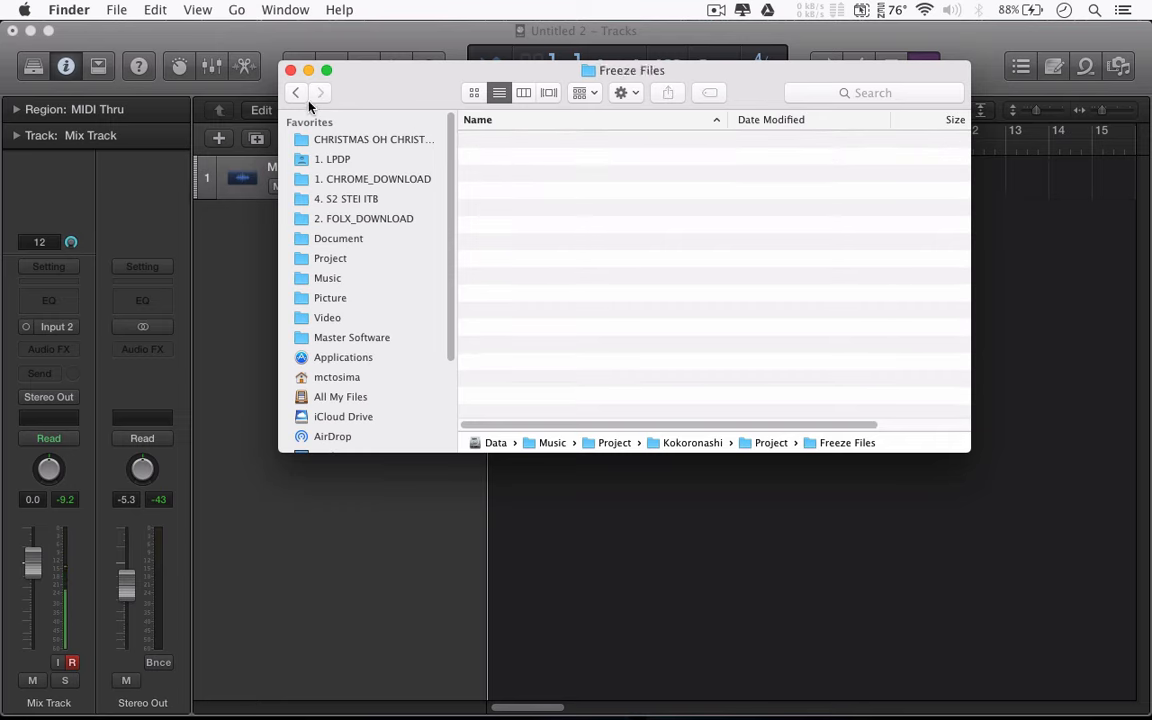
{"action": "left_click", "coordinate": [296, 92]}
{"action": "double_click", "coordinate": [520, 160]}
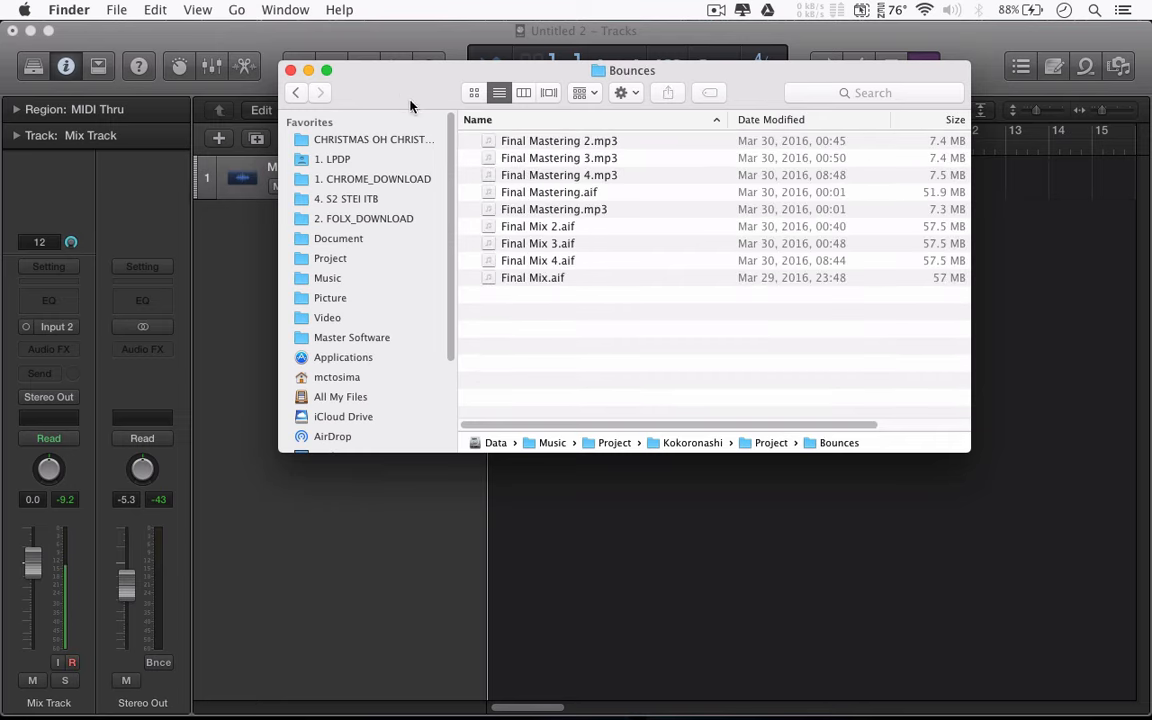
{"action": "left_click", "coordinate": [294, 93]}
{"action": "left_click", "coordinate": [292, 93]}
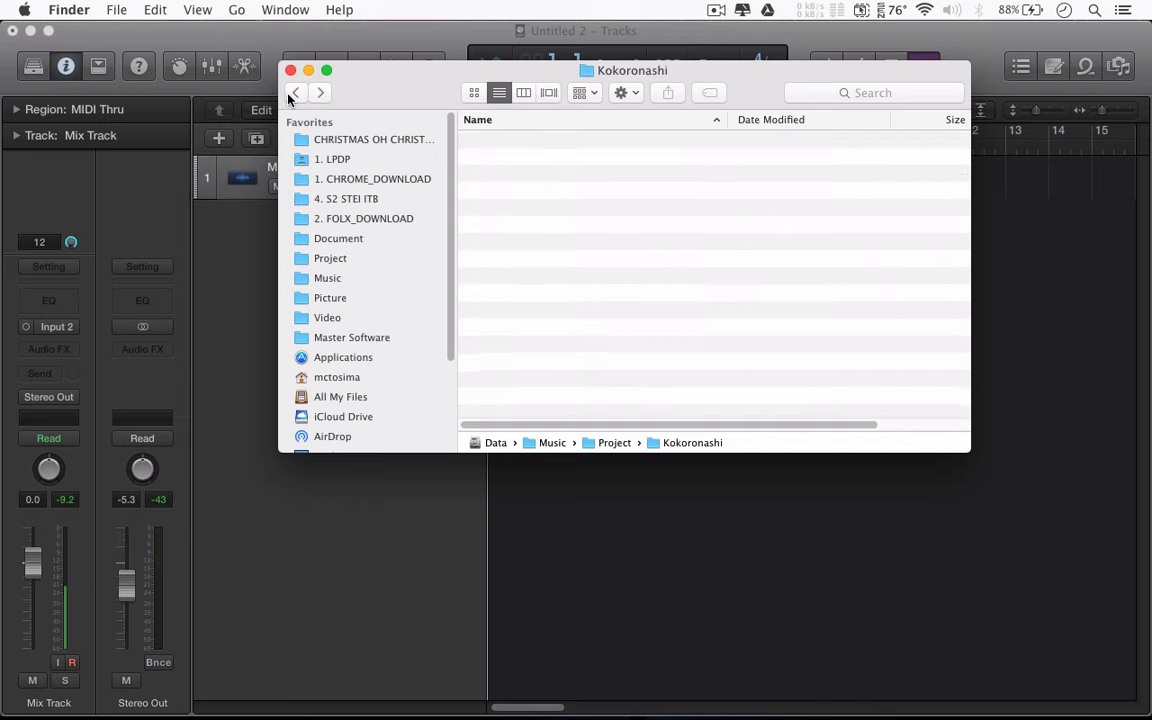
{"action": "left_click_drag", "start_coordinate": [363, 80], "coordinate": [365, 372]}
{"action": "left_click_drag", "start_coordinate": [489, 438], "coordinate": [494, 190]}
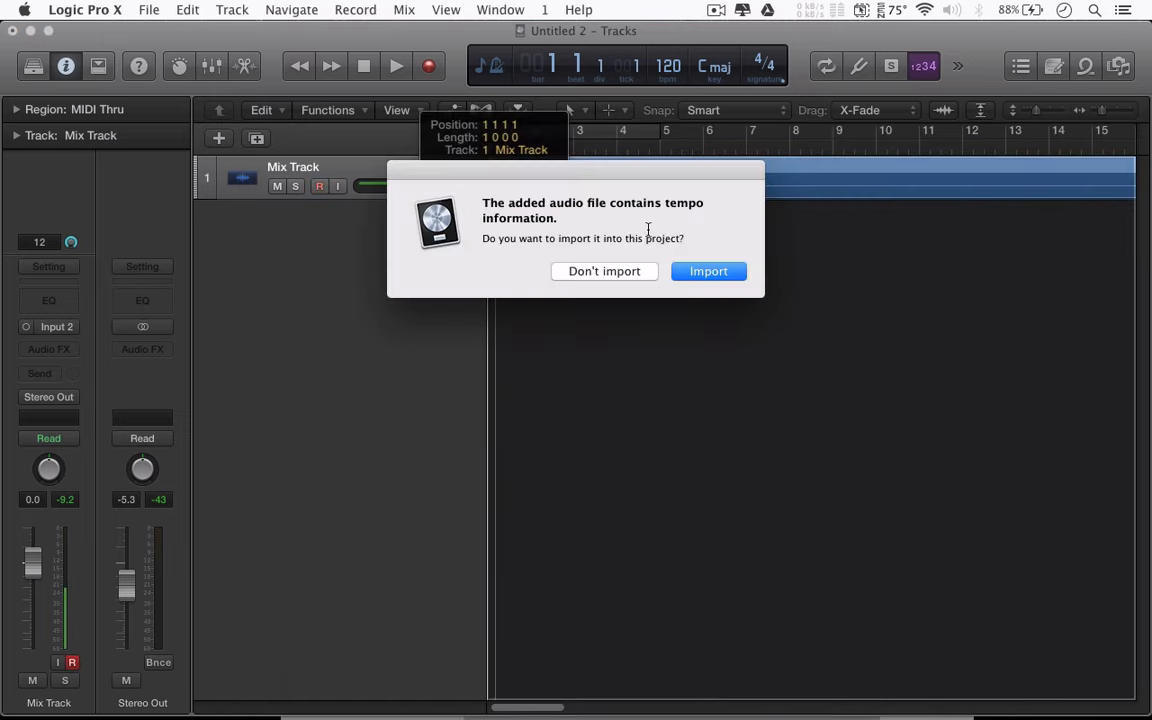
{"action": "left_click", "coordinate": [708, 273]}
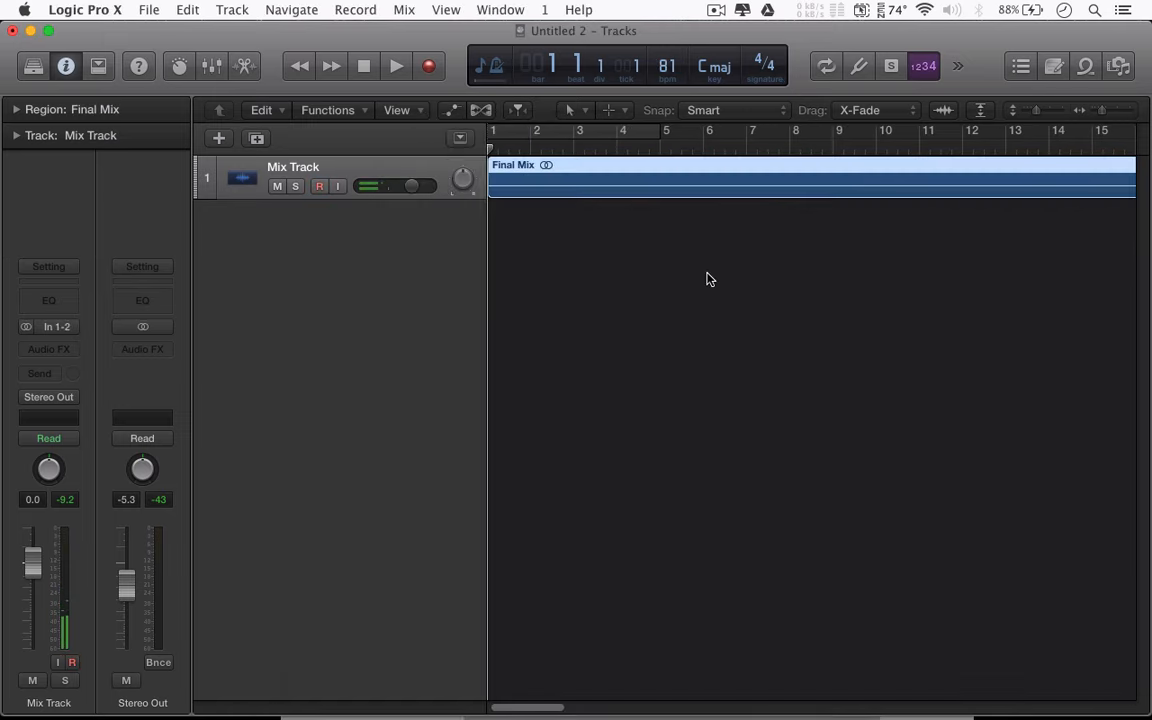
Create a track for the Stereo Out channel strip from the mixer, and hide the mixer
{"action": "left_click", "coordinate": [980, 110]}
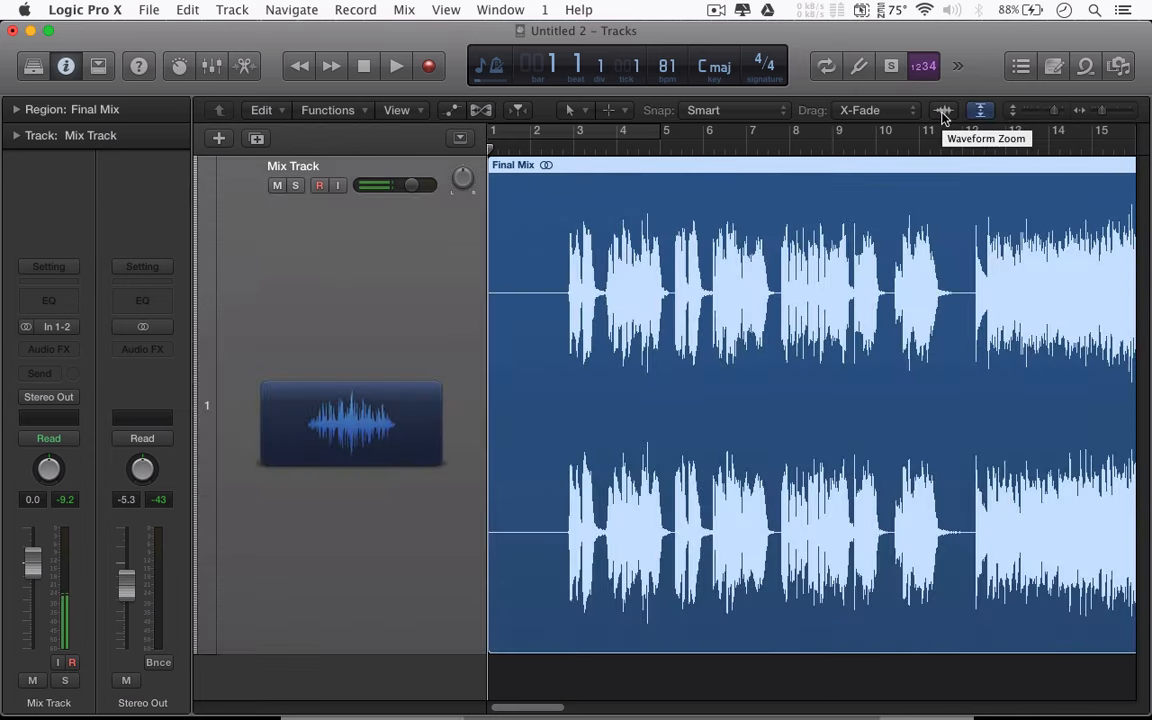
{"action": "left_click", "coordinate": [980, 110]}
{"action": "key", "text": "x"}
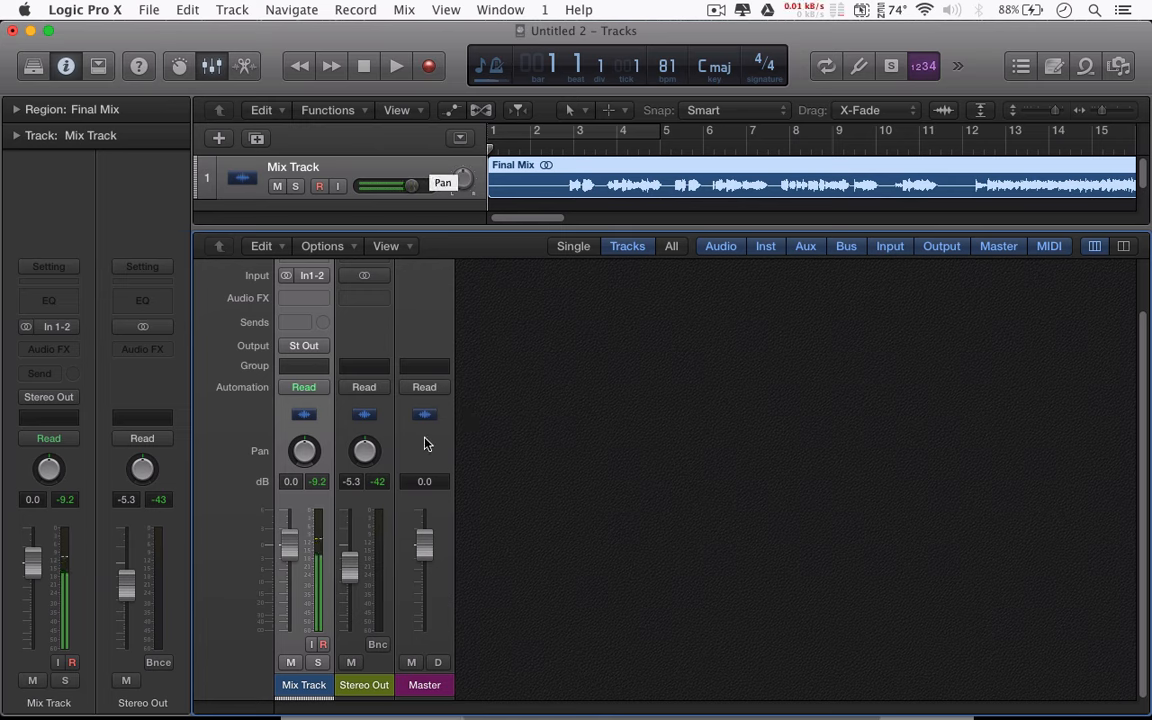
{"action": "right_click", "coordinate": [364, 686]}
{"action": "left_click", "coordinate": [506, 563]}
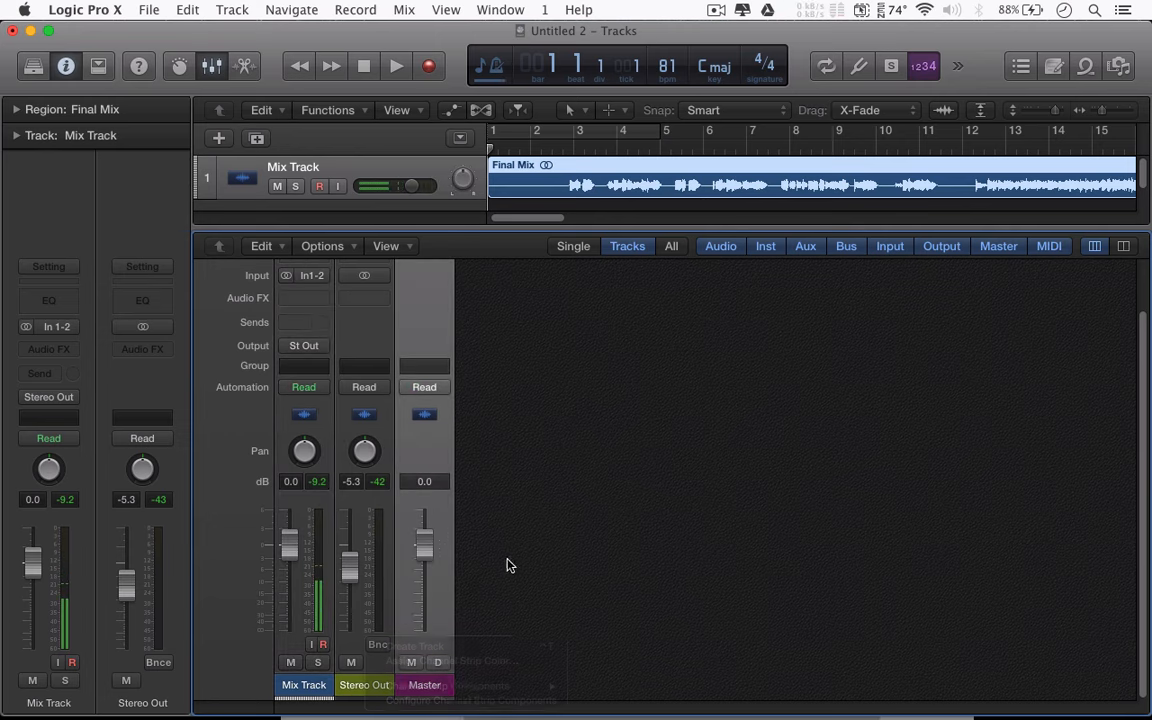
{"action": "left_click", "coordinate": [378, 684]}
{"action": "right_click", "coordinate": [377, 685]}
{"action": "left_click", "coordinate": [421, 656]}
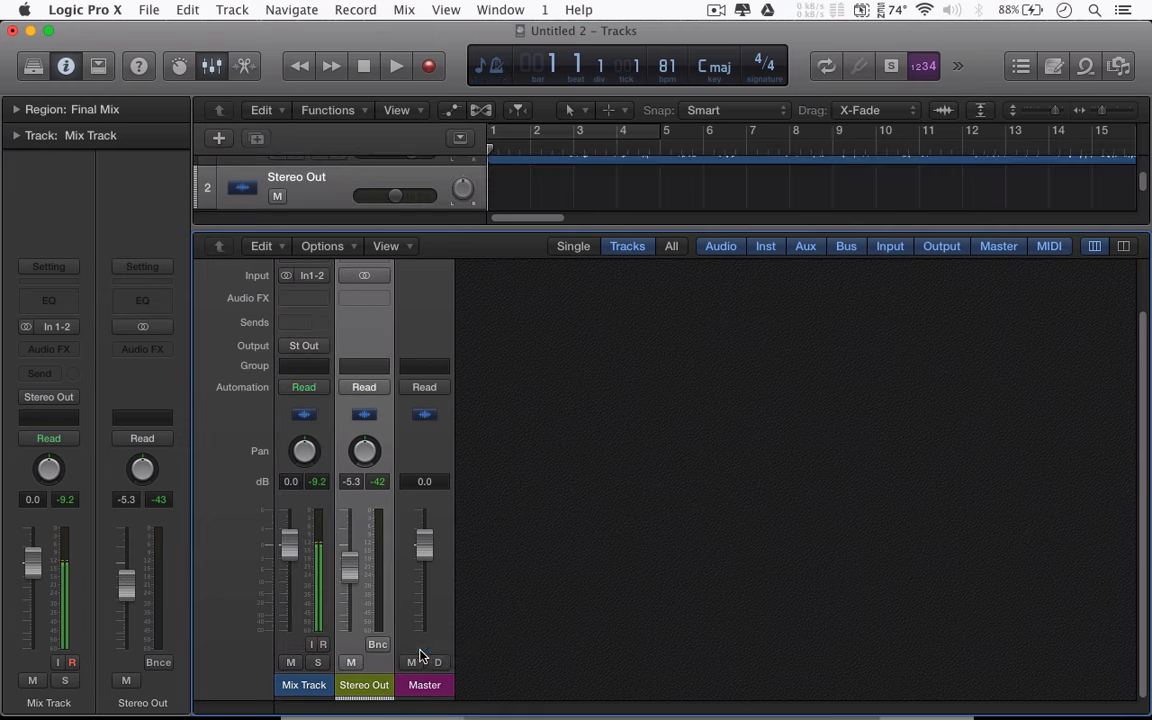
{"action": "left_click", "coordinate": [210, 66]}
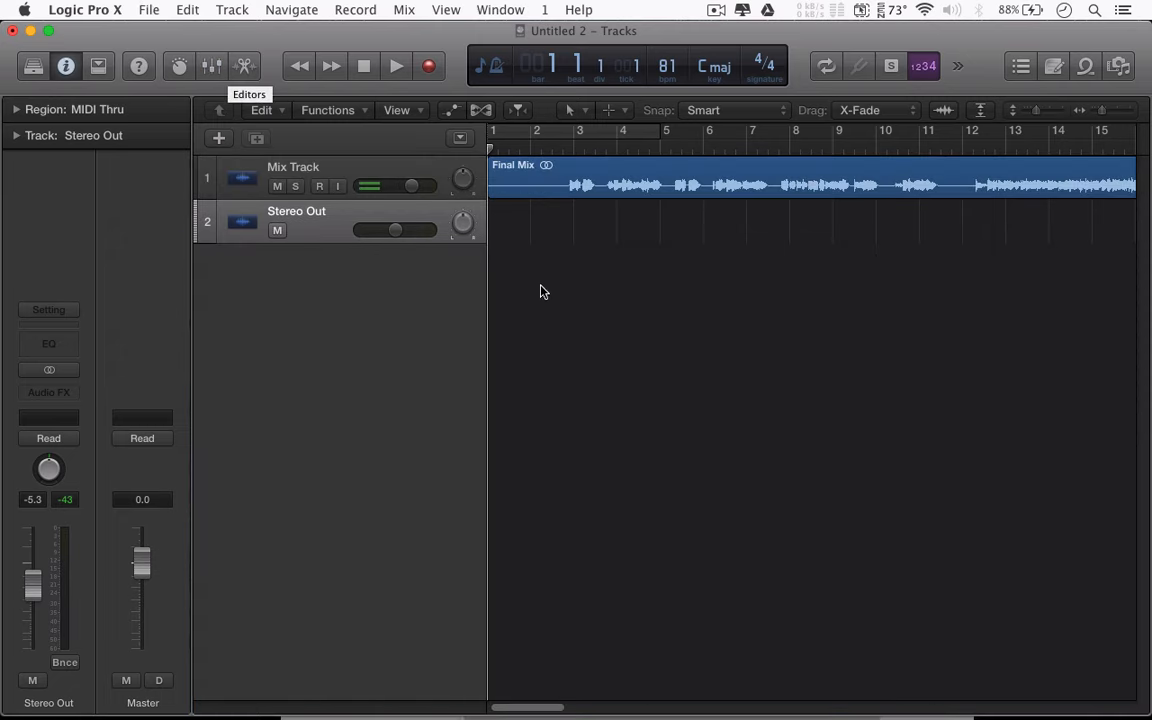
Reopen the mixer, create a track for the Master channel strip, and hide the mixer again
{"action": "left_click", "coordinate": [210, 66]}
{"action": "right_click", "coordinate": [423, 684]}
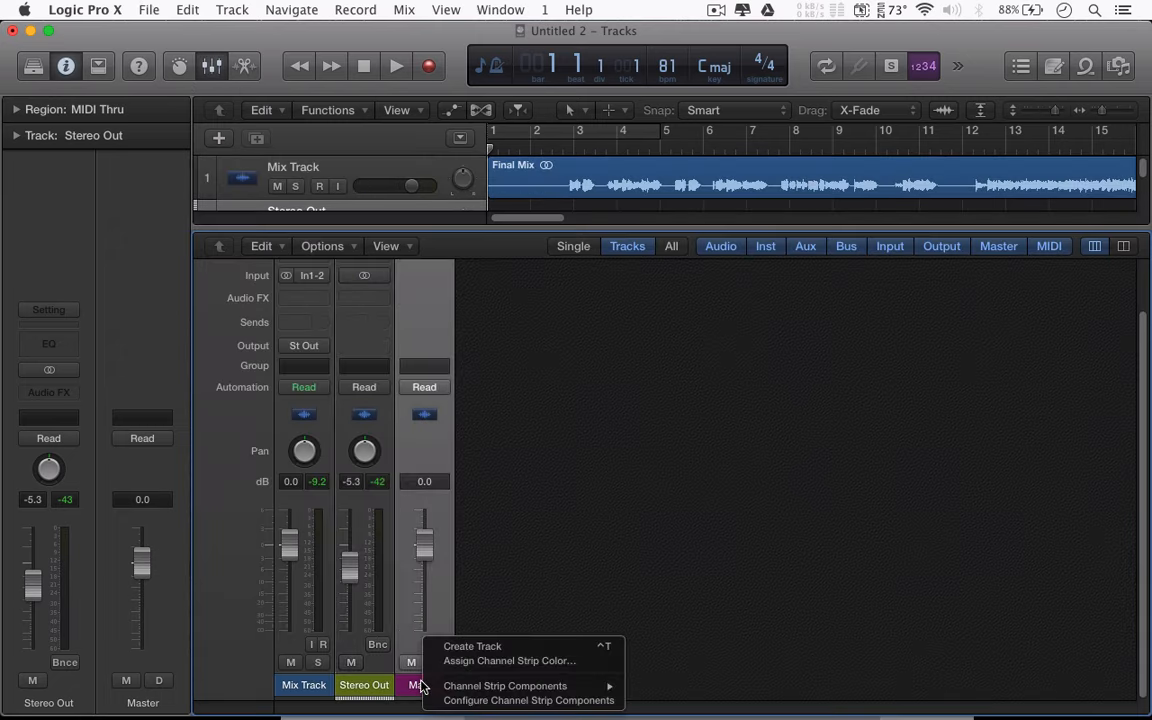
{"action": "left_click", "coordinate": [447, 644]}
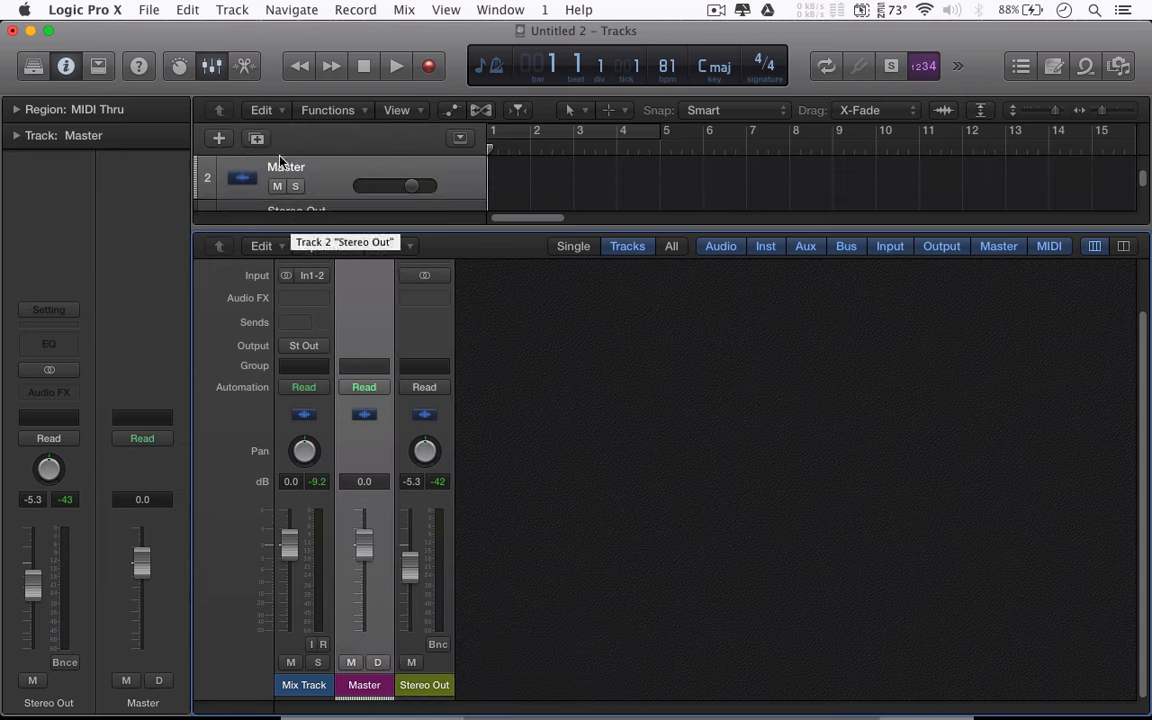
{"action": "left_click", "coordinate": [211, 64]}
Try to delete the Stereo Out track
{"action": "left_click", "coordinate": [337, 265]}
{"action": "key", "text": "super+BackSpace"}
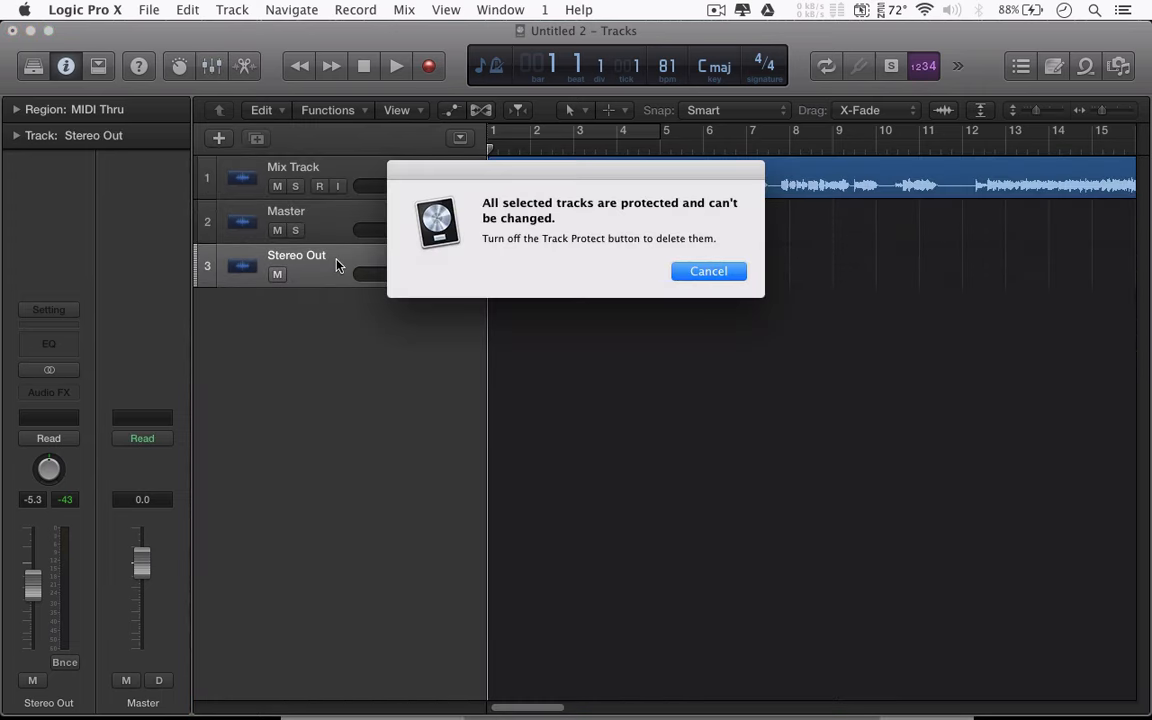
{"action": "key", "text": "Return"}
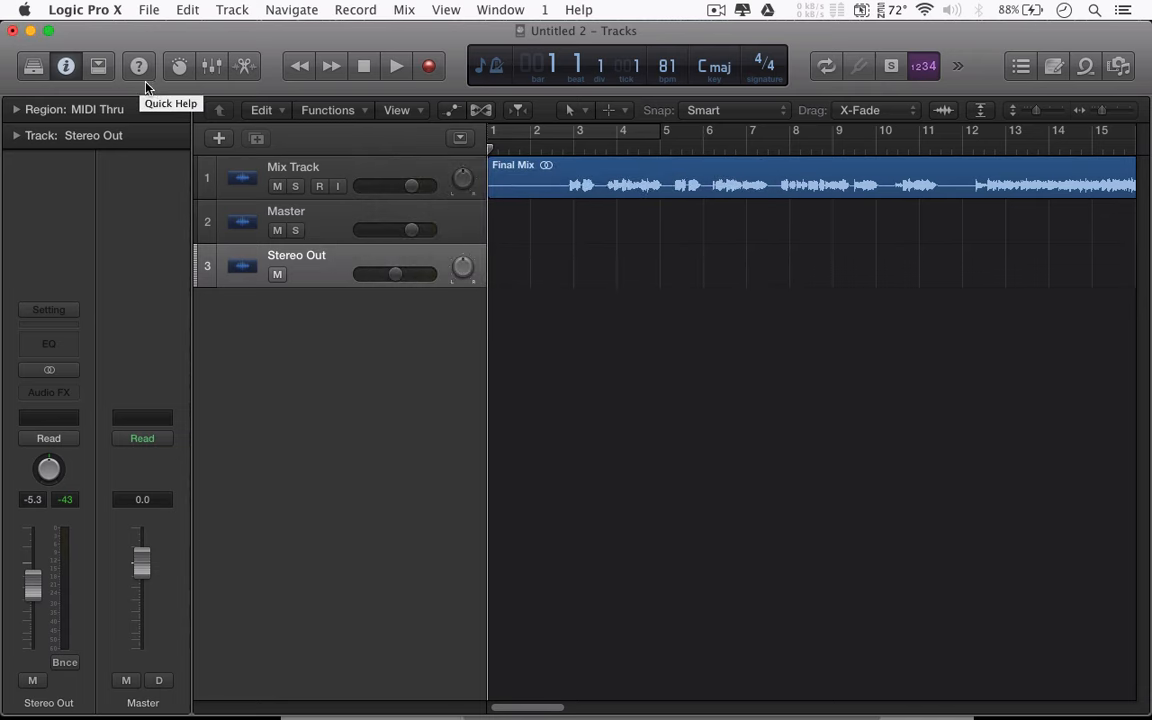
{"action": "left_click", "coordinate": [211, 64]}
{"action": "right_click", "coordinate": [360, 686]}
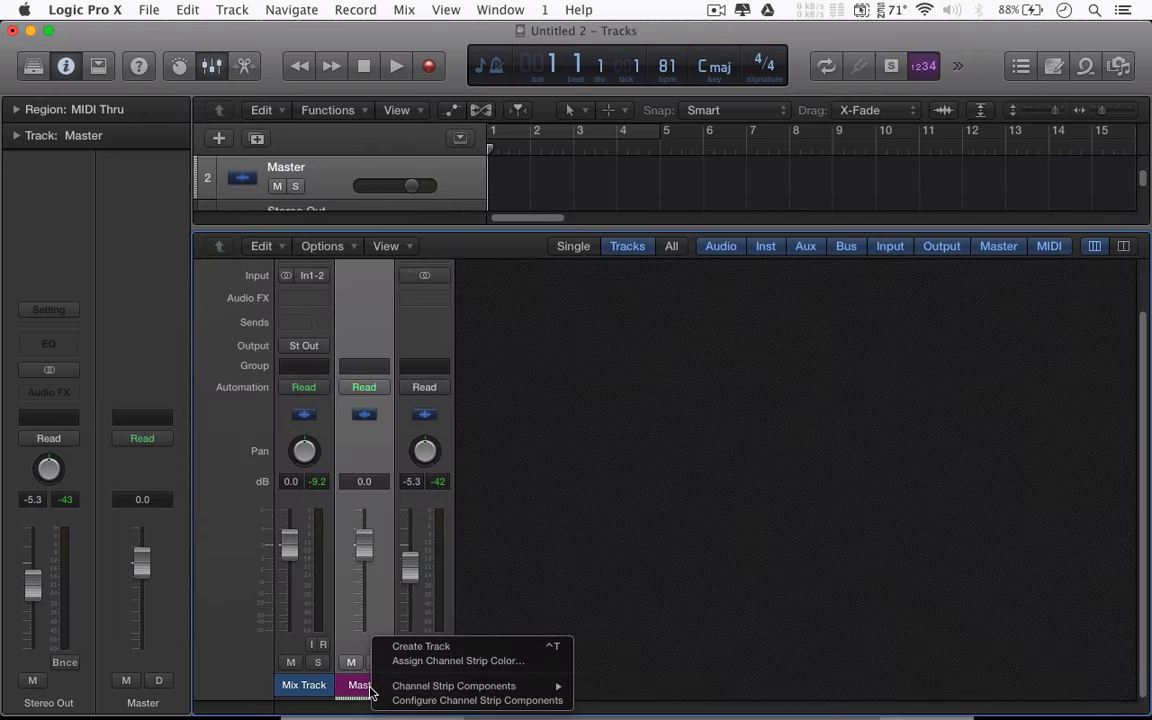
{"action": "key", "text": "Escape"}
{"action": "key", "text": "x"}
Hide the Stereo Out track so only Mix Track and Master are shown in the track list
{"action": "key", "text": "h"}
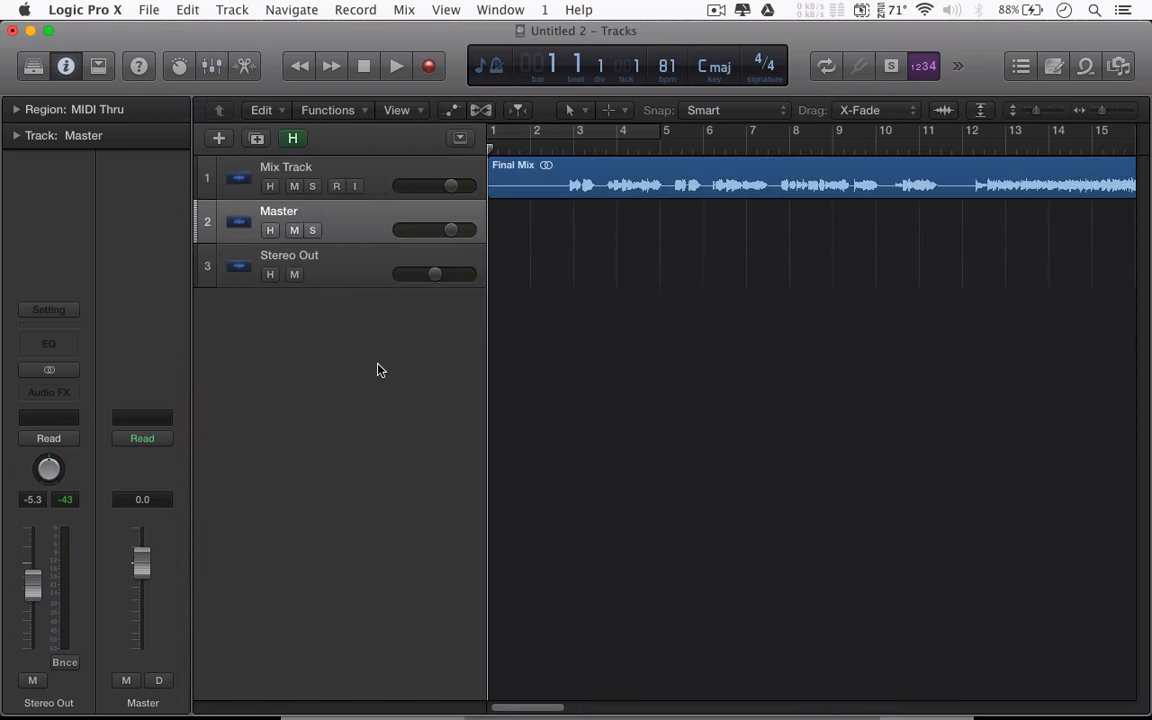
{"action": "left_click", "coordinate": [270, 275]}
{"action": "left_click", "coordinate": [370, 262]}
{"action": "key", "text": "h"}
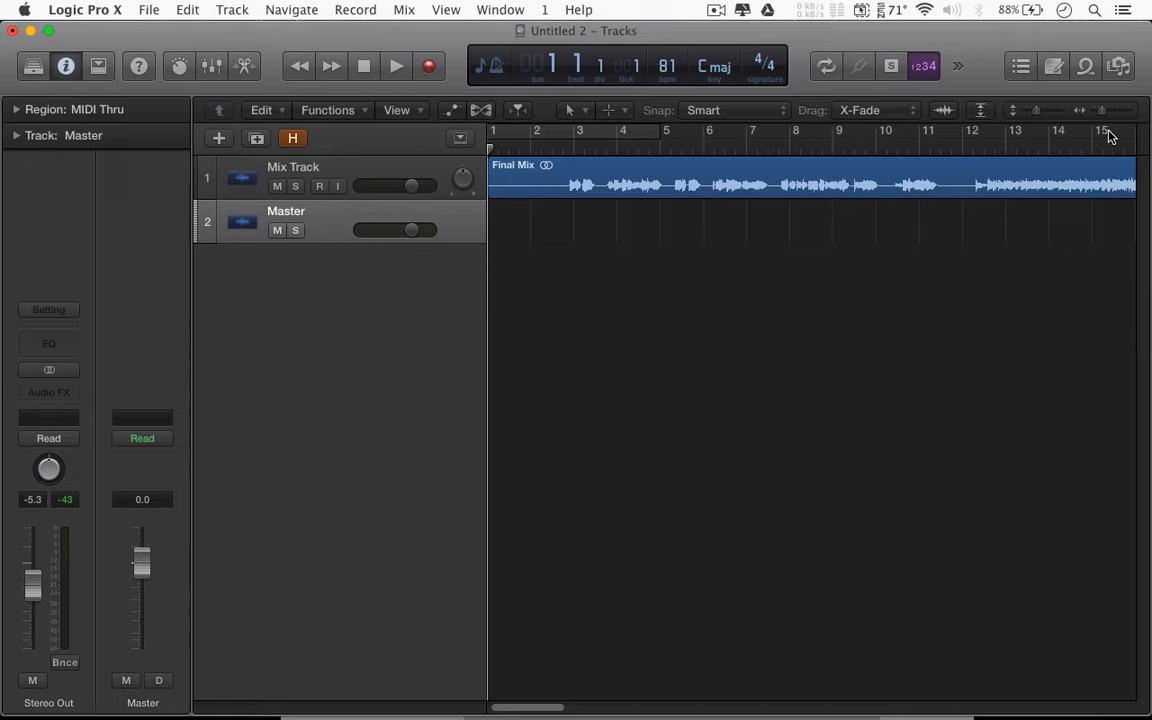
Enlarge the heights of Mix Track and Master, select the Master track and toggle the automation view on and off
{"action": "left_click_drag", "start_coordinate": [1101, 111], "coordinate": [1105, 112]}
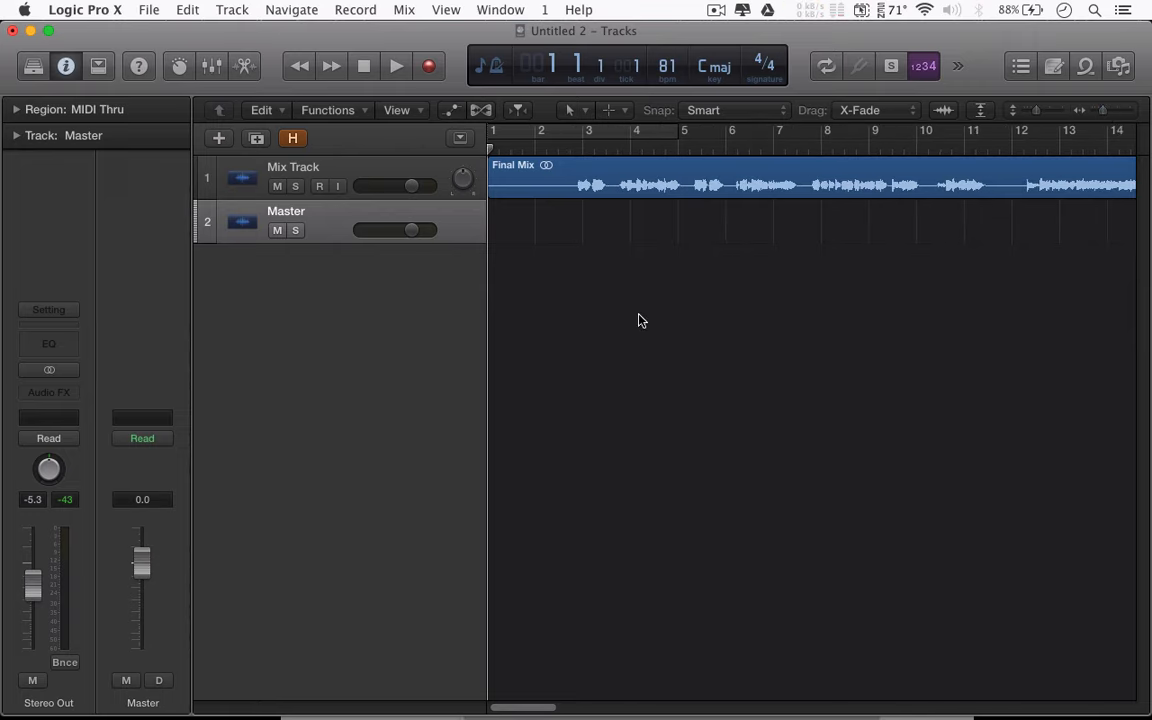
{"action": "left_click", "coordinate": [352, 177]}
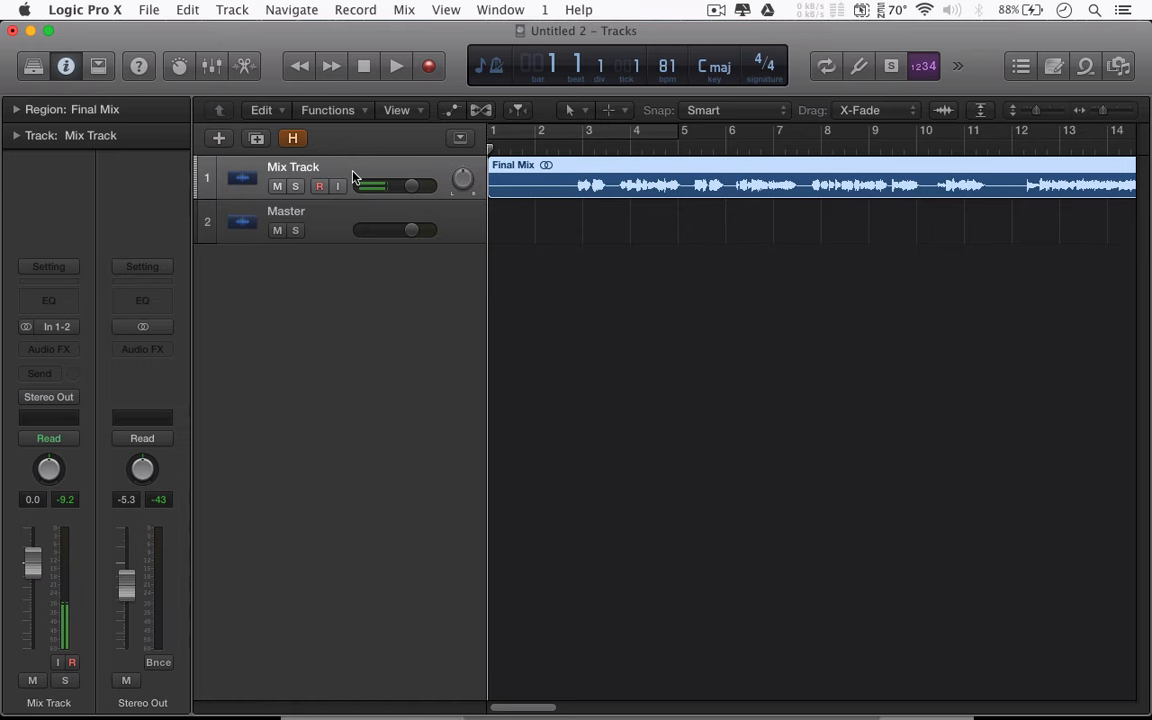
{"action": "left_click_drag", "start_coordinate": [1036, 111], "coordinate": [1051, 113]}
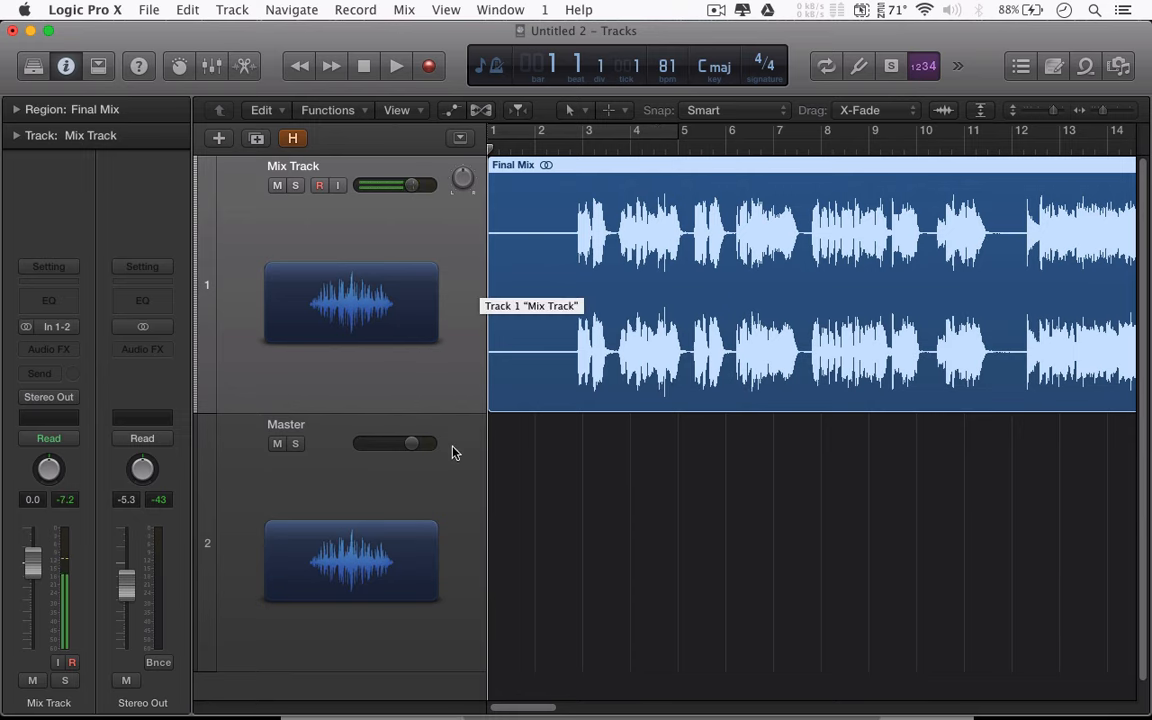
{"action": "left_click", "coordinate": [438, 489]}
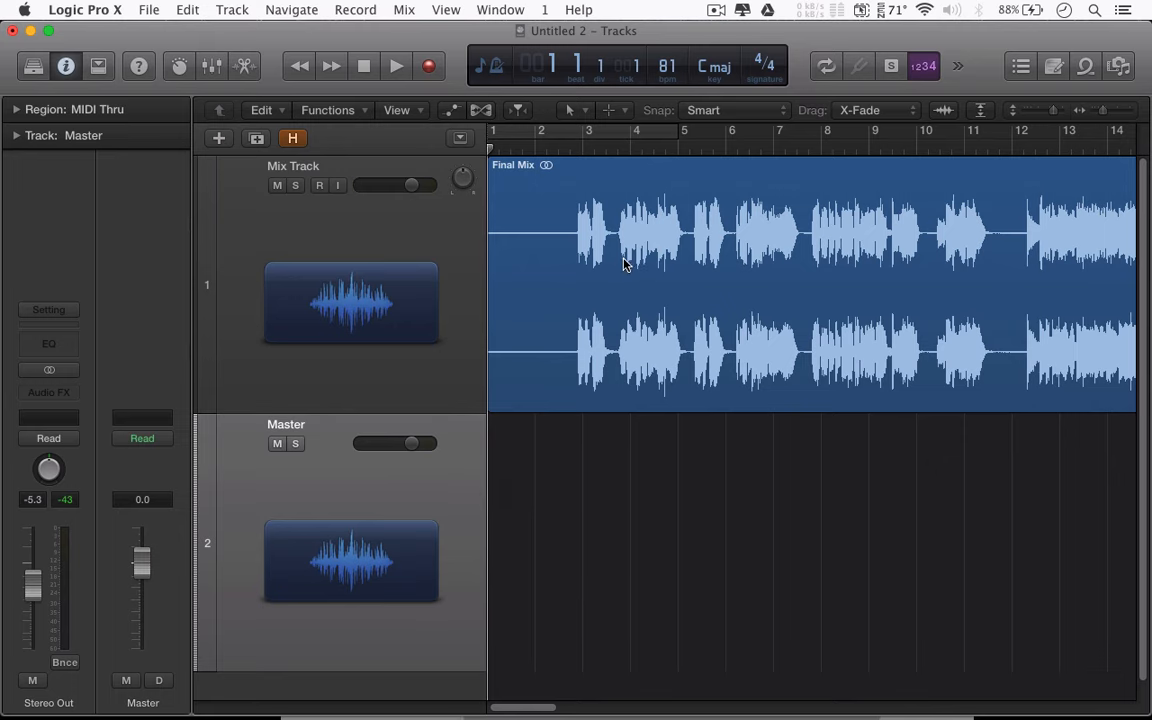
{"action": "key", "text": "a"}
{"action": "key", "text": "a"}
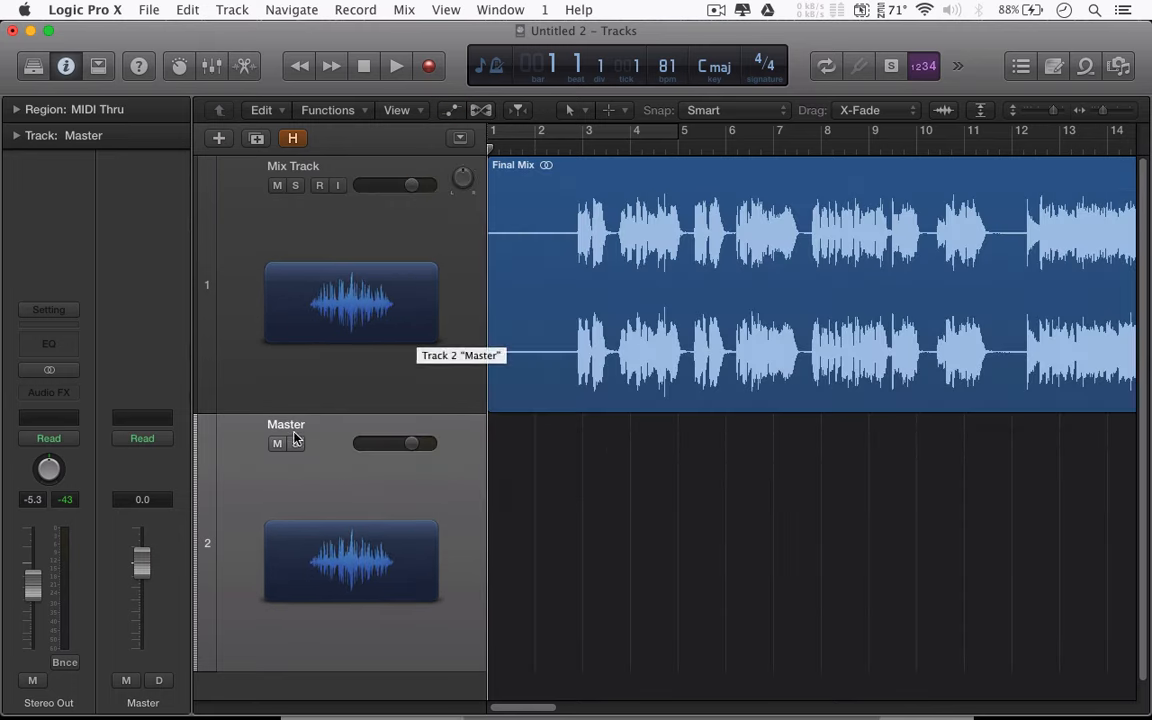
Check the Master channel strip in the mixer, hide the mixer and play the opening of the mix briefly
{"action": "key", "text": "x"}
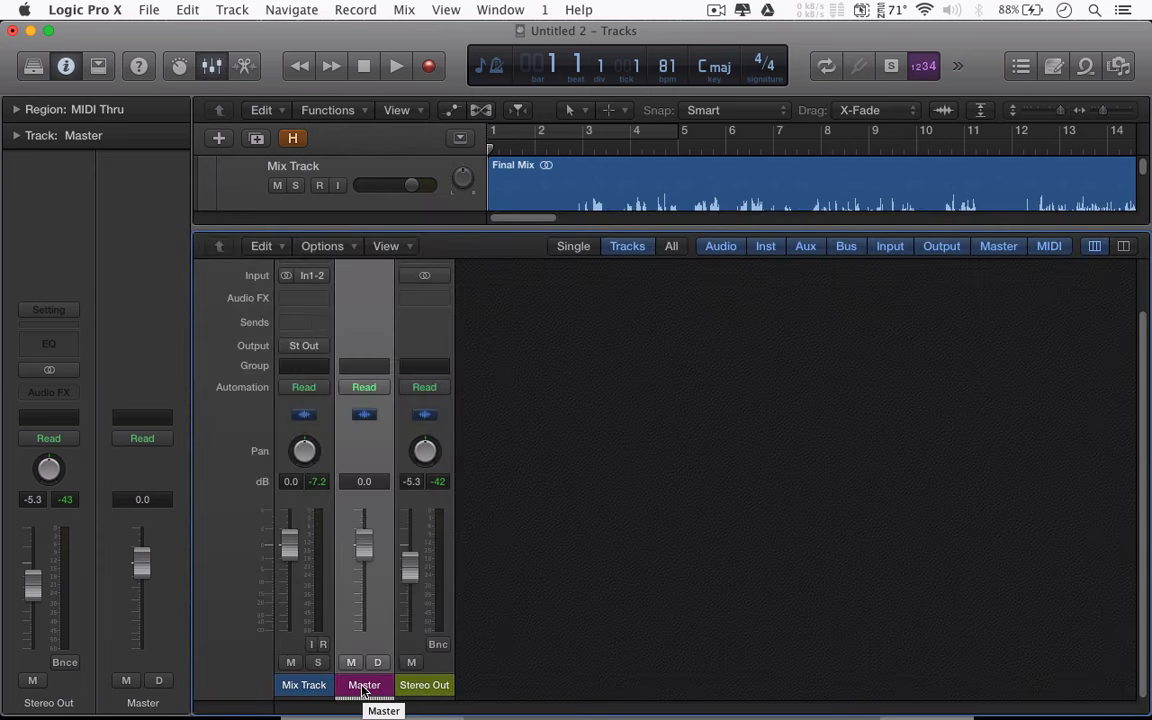
{"action": "key", "text": "x"}
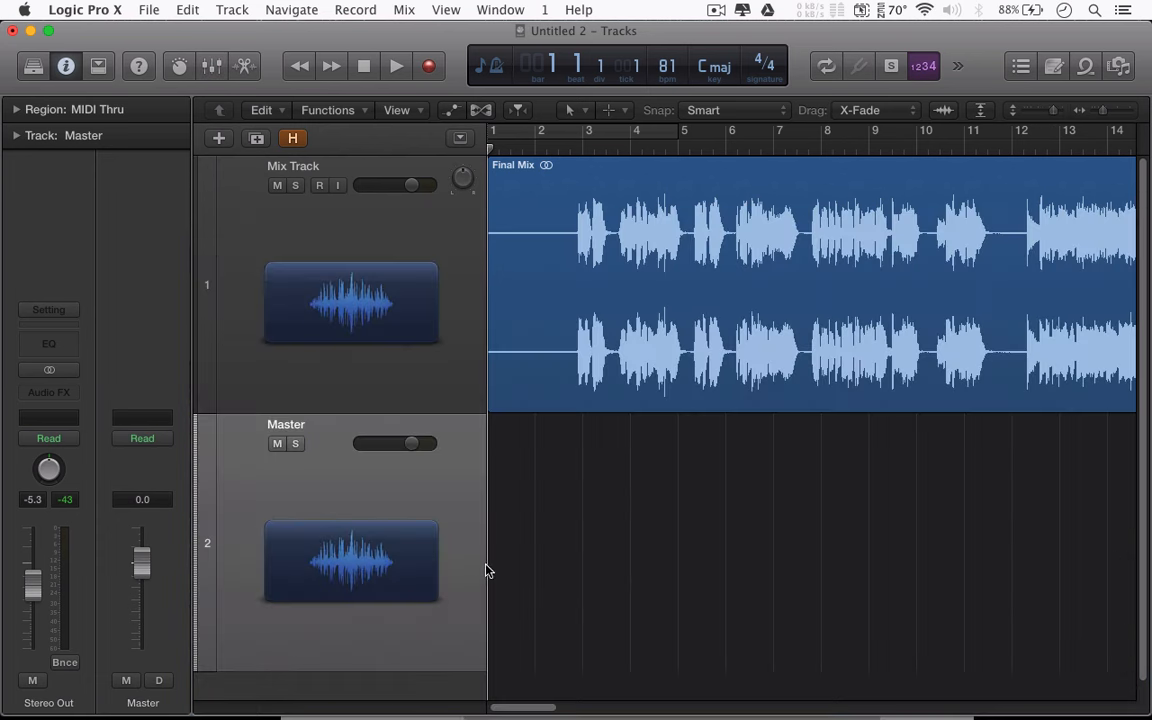
{"action": "key", "text": "space"}
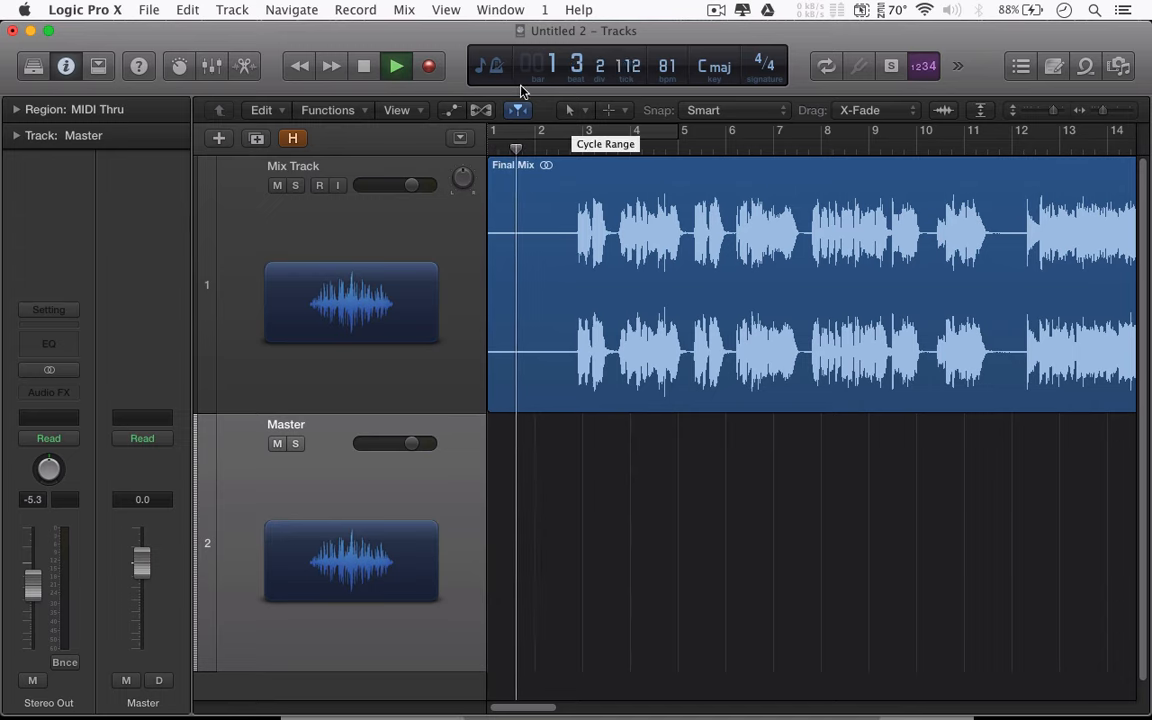
{"action": "key", "text": "space"}
Switch the transport display to time and play briefly through the silent opening of Final Mix
{"action": "left_click", "coordinate": [485, 66]}
{"action": "left_click", "coordinate": [462, 155]}
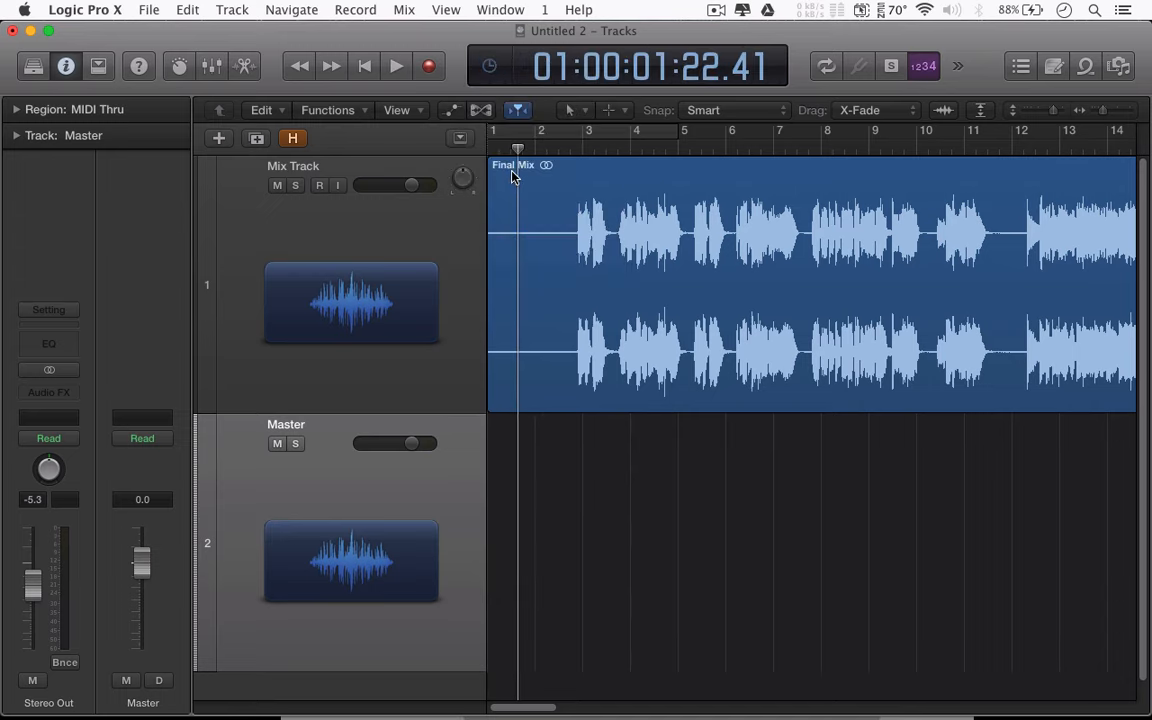
{"action": "key", "text": "space"}
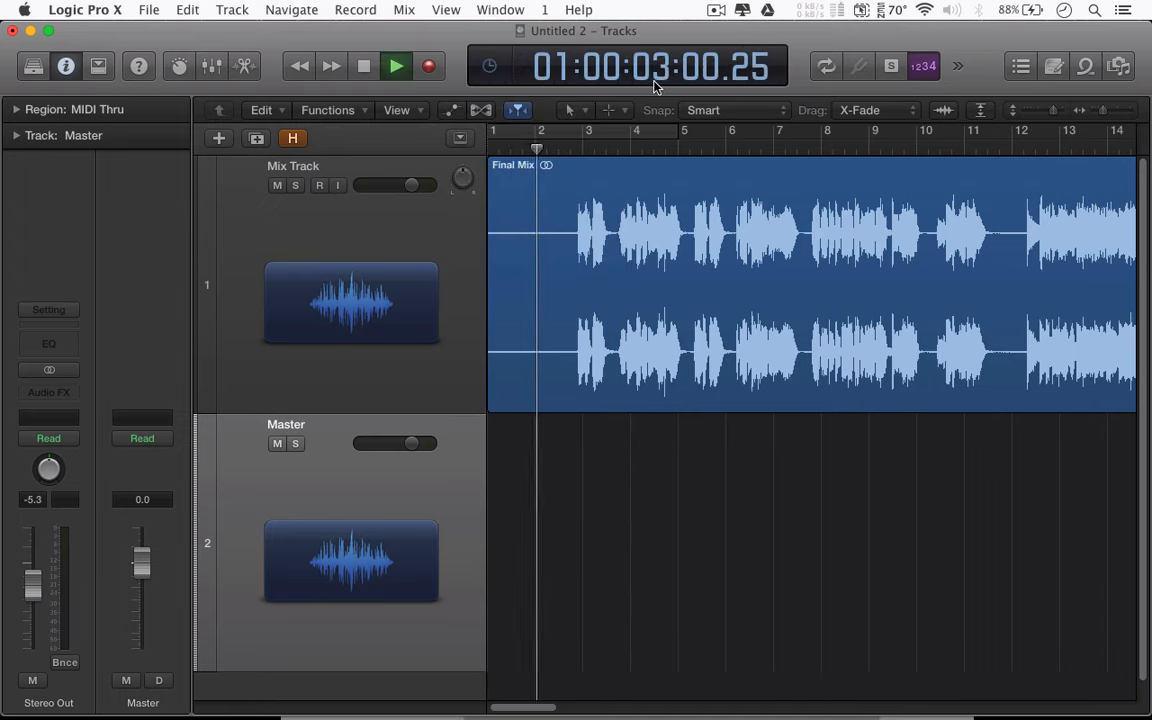
{"action": "key", "text": "space"}
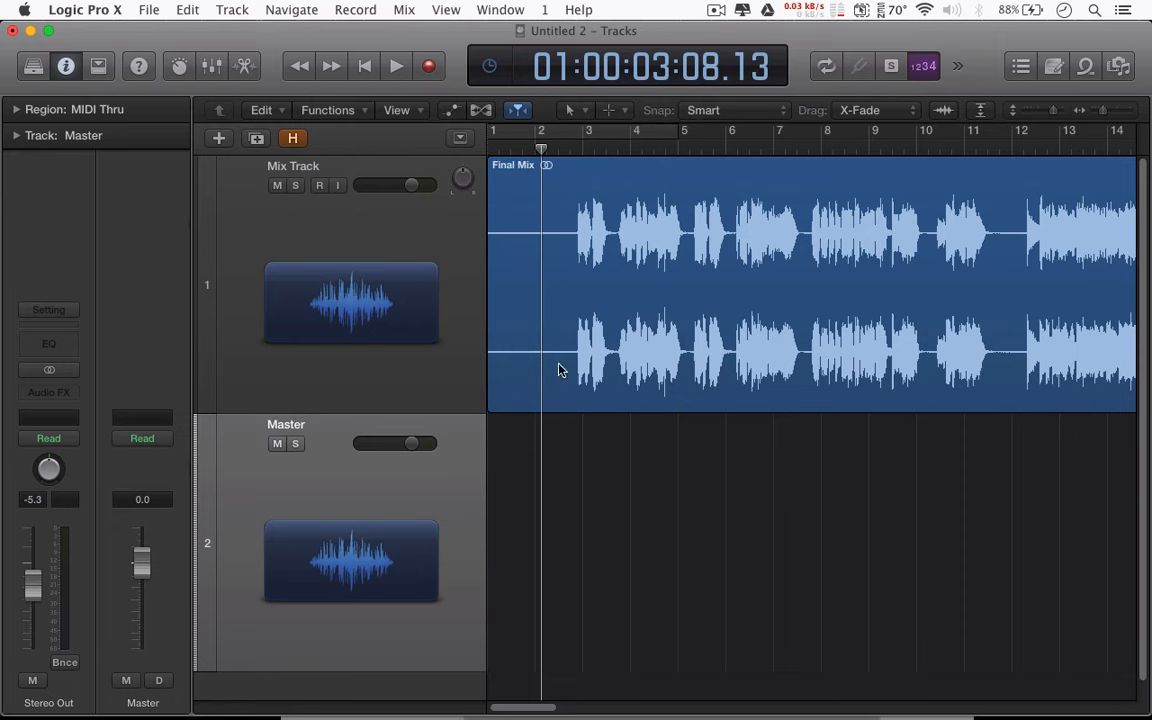
Turn snapping off, shorten the silence at the start of Final Mix and place the playhead where the sound begins
{"action": "left_click", "coordinate": [692, 110]}
{"action": "left_click_drag", "start_coordinate": [490, 288], "coordinate": [514, 288]}
{"action": "left_click_drag", "start_coordinate": [638, 159], "coordinate": [558, 150]}
{"action": "left_click", "coordinate": [548, 148]}
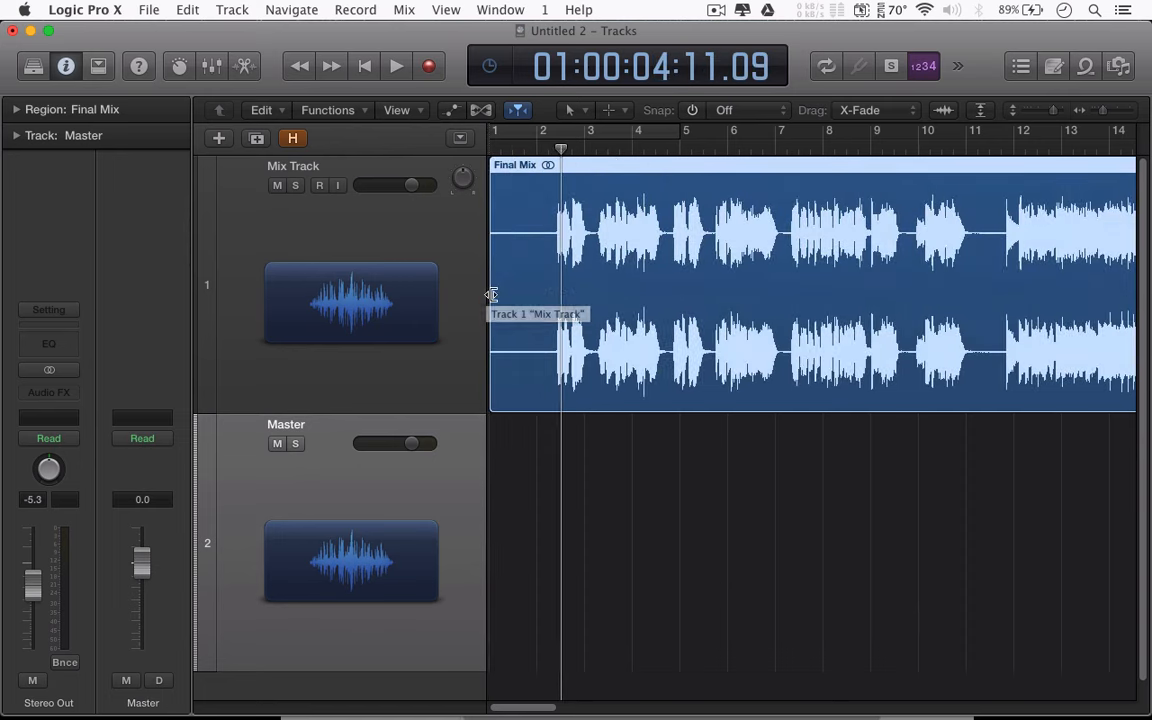
{"action": "left_click_drag", "start_coordinate": [492, 295], "coordinate": [505, 298]}
{"action": "left_click_drag", "start_coordinate": [612, 175], "coordinate": [555, 148]}
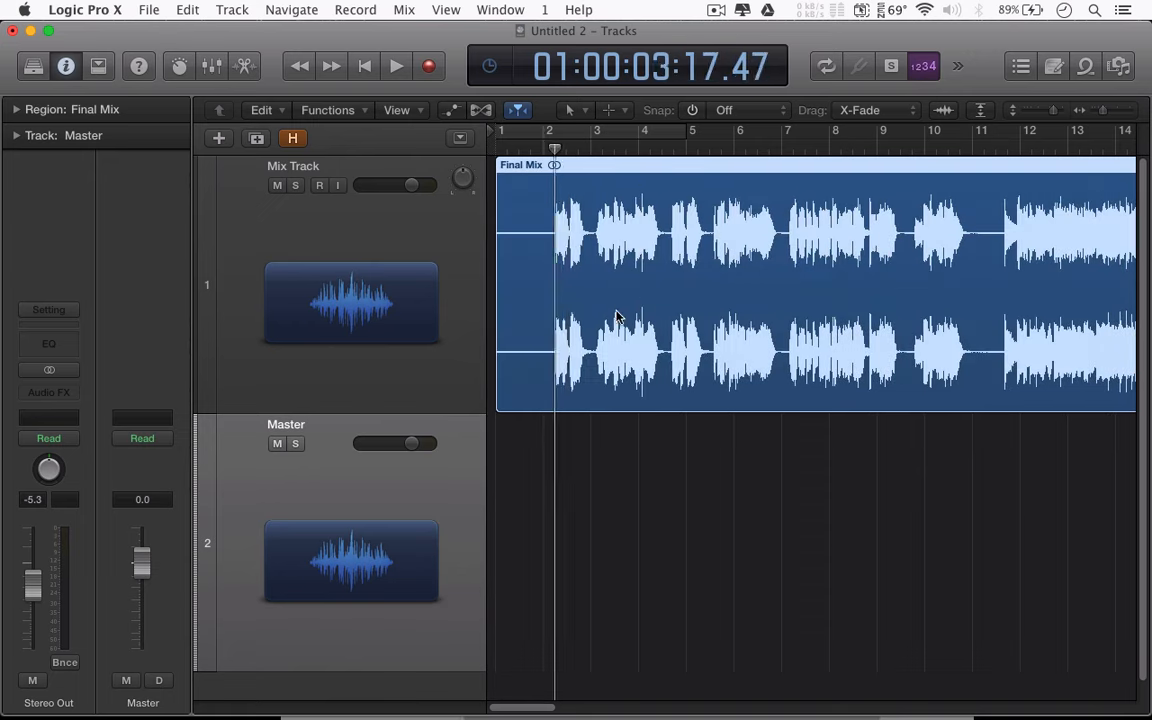
Show automation and draw a Master volume fade-in from −∞ dB at the region's start to +0.0 dB at position 2 1 4 2
{"action": "key", "text": "a"}
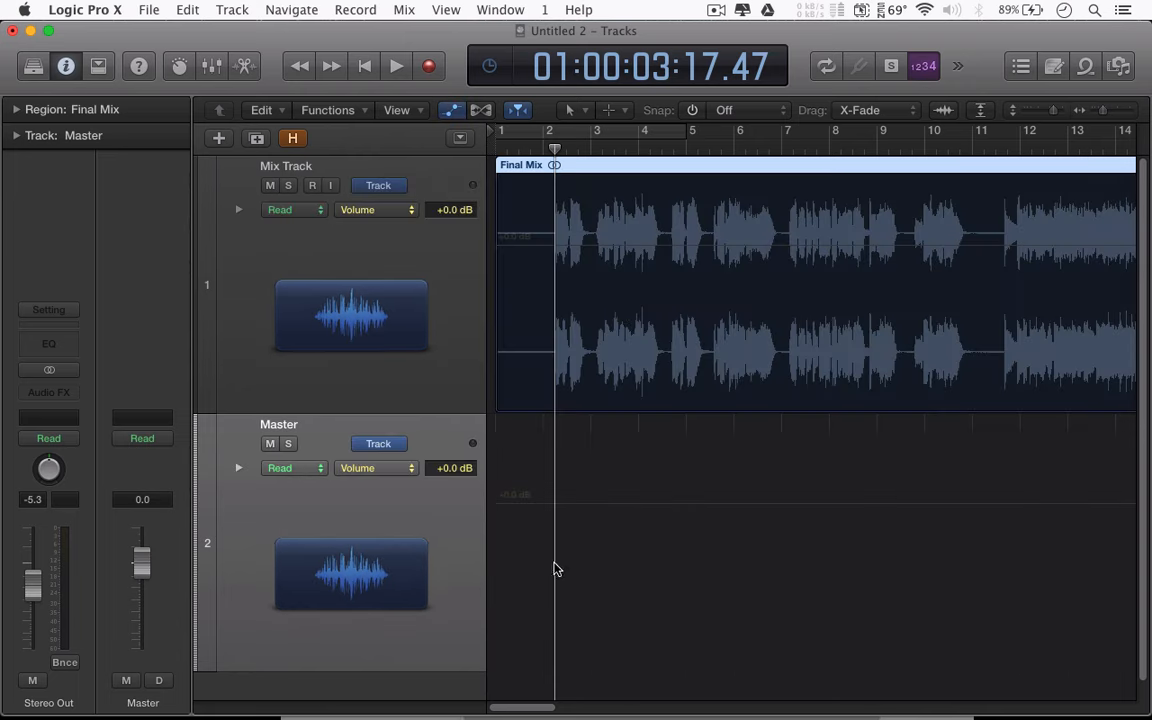
{"action": "left_click", "coordinate": [557, 509]}
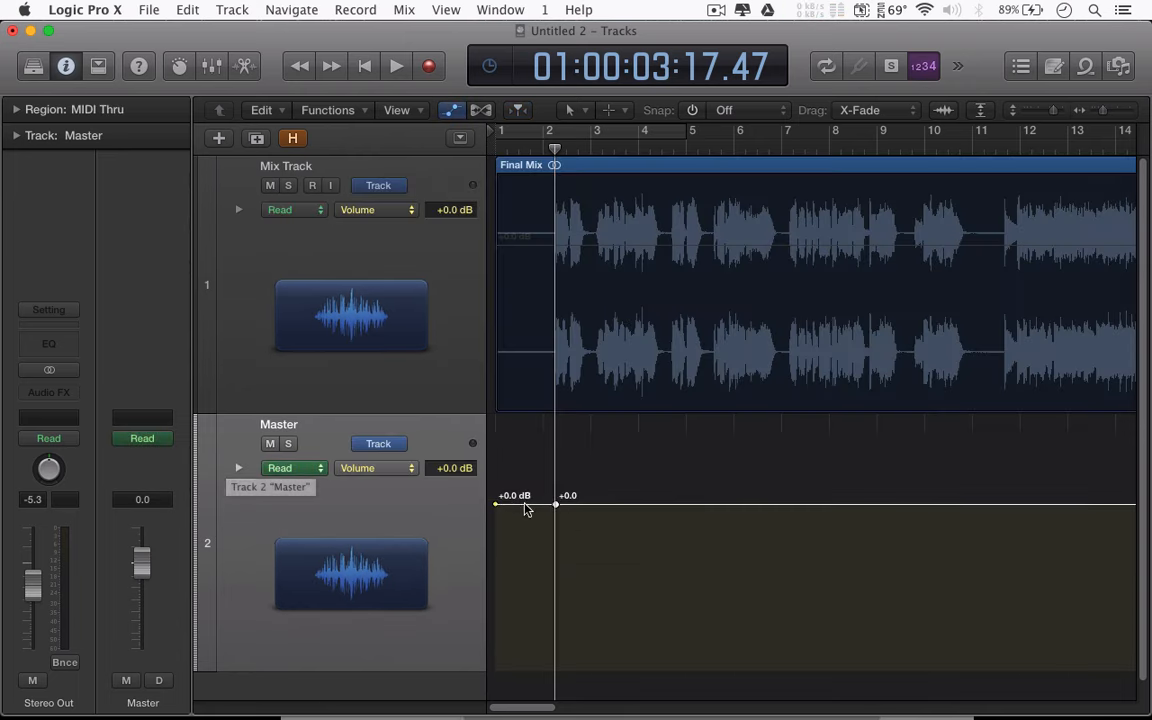
{"action": "left_click_drag", "start_coordinate": [499, 508], "coordinate": [496, 668]}
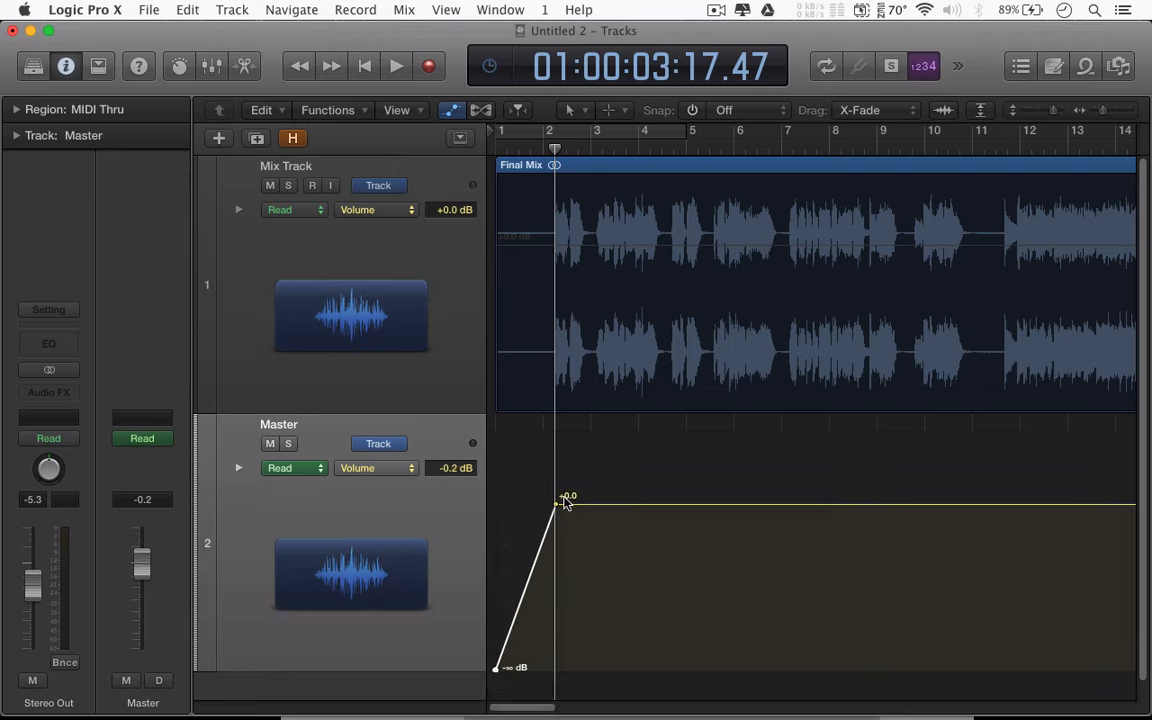
{"action": "left_click_drag", "start_coordinate": [558, 508], "coordinate": [552, 507]}
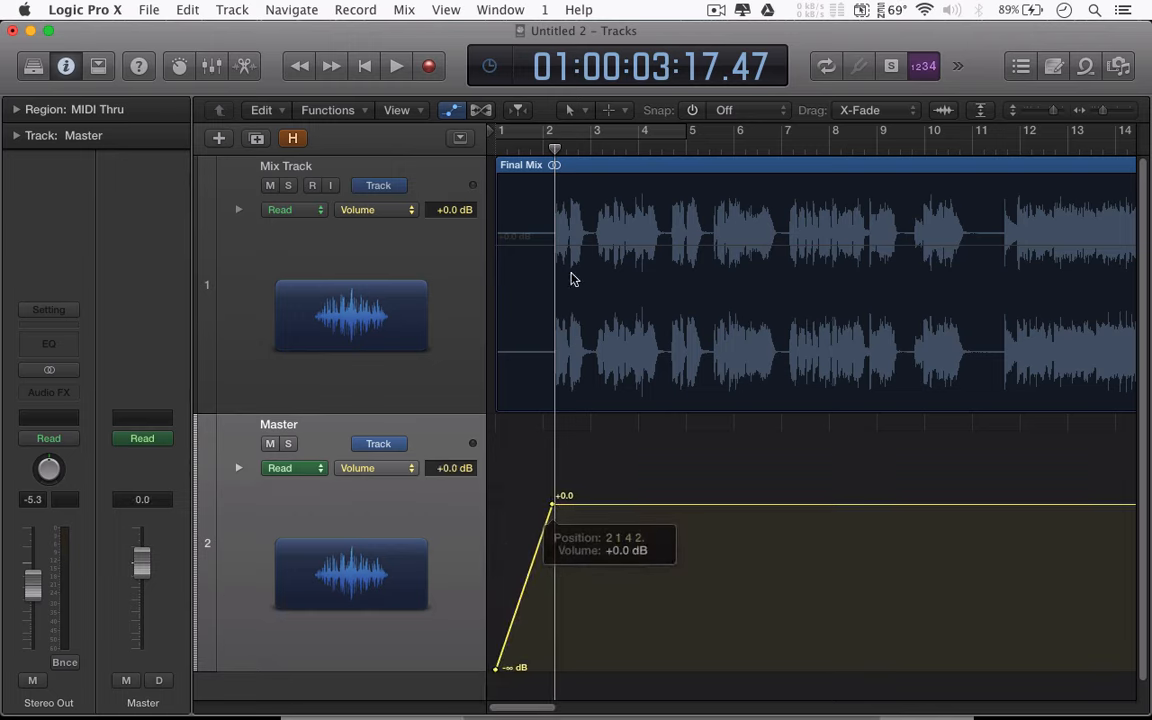
Play the opening of Final Mix to check the Master fade-in
{"action": "left_click_drag", "start_coordinate": [537, 151], "coordinate": [506, 151]}
{"action": "key", "text": "space"}
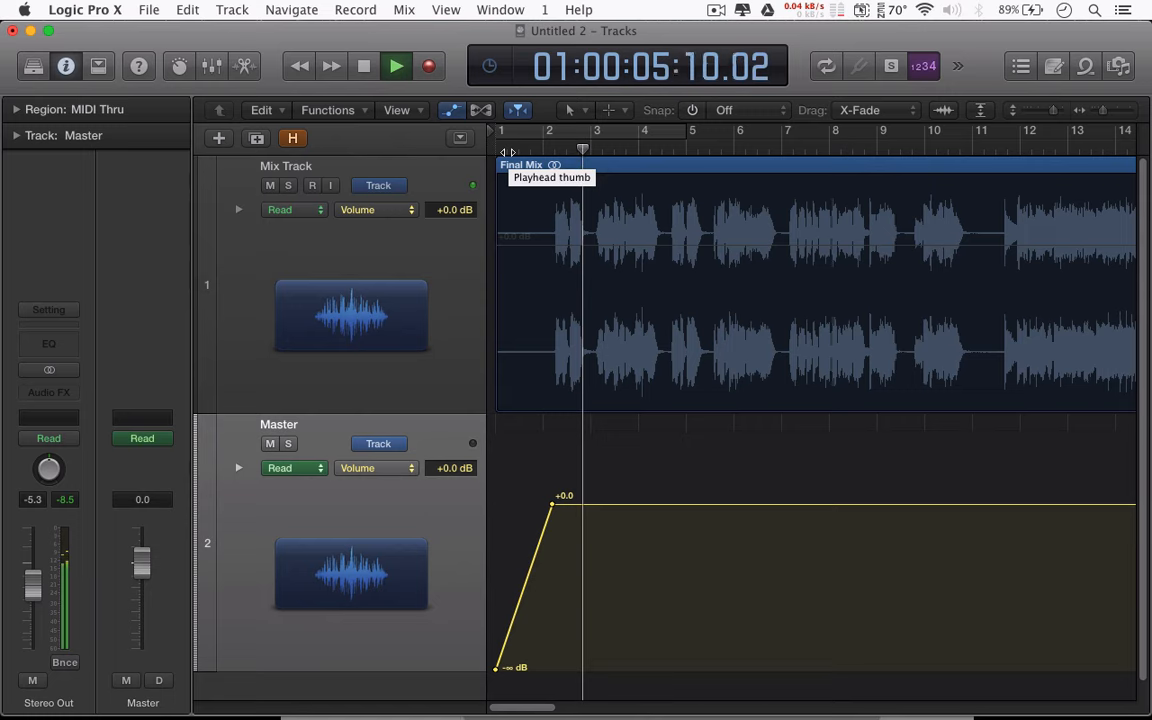
{"action": "key", "text": "space"}
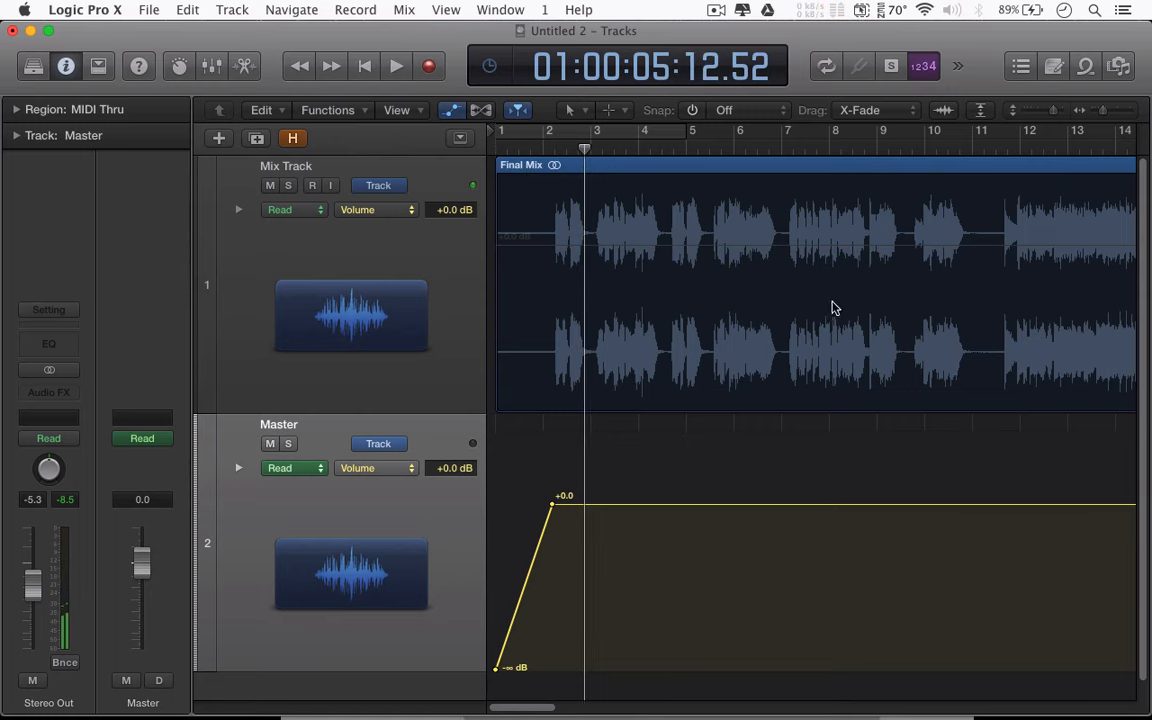
Play the ending of Final Mix and draw a Master volume fade-out from +0.0 dB at position 98 4 3 94 to −∞ dB near the region's end
{"action": "left_click", "coordinate": [874, 262], "text": "ctrl+alt"}
{"action": "left_click", "coordinate": [925, 147]}
{"action": "left_click_drag", "start_coordinate": [1094, 111], "coordinate": [1107, 115]}
{"action": "key", "text": "space"}
{"action": "scroll", "coordinate": [1026, 188], "scroll_direction": "right", "scroll_amount": 5}
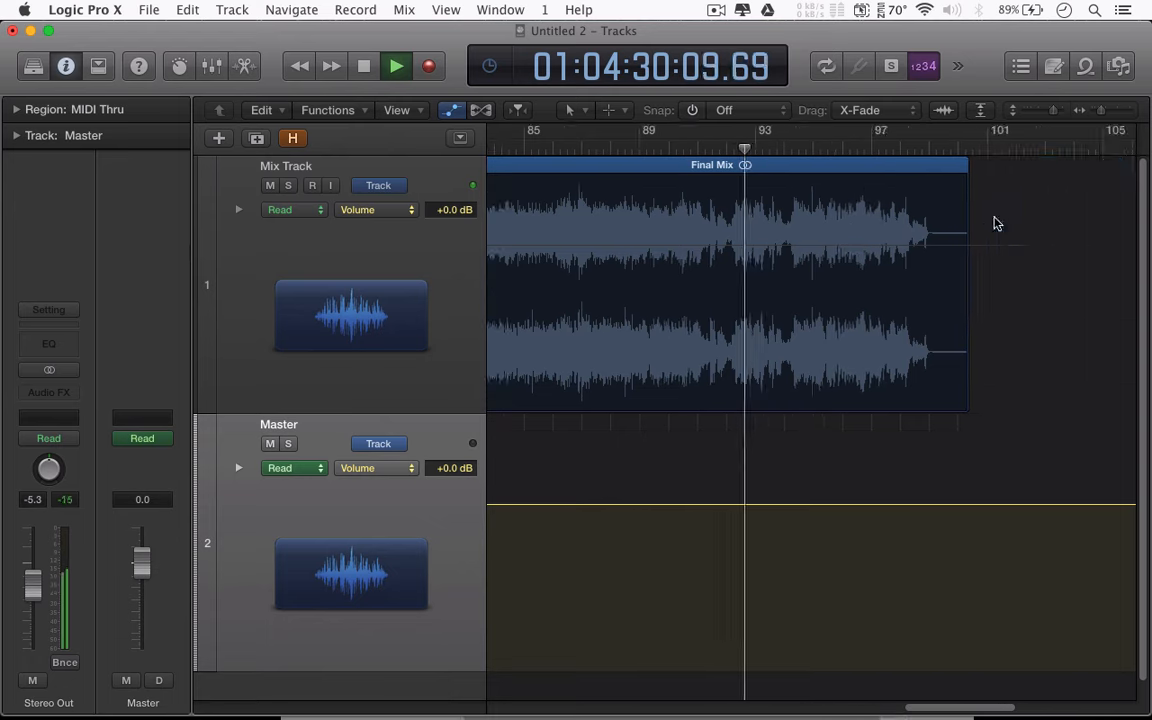
{"action": "left_click", "coordinate": [875, 149]}
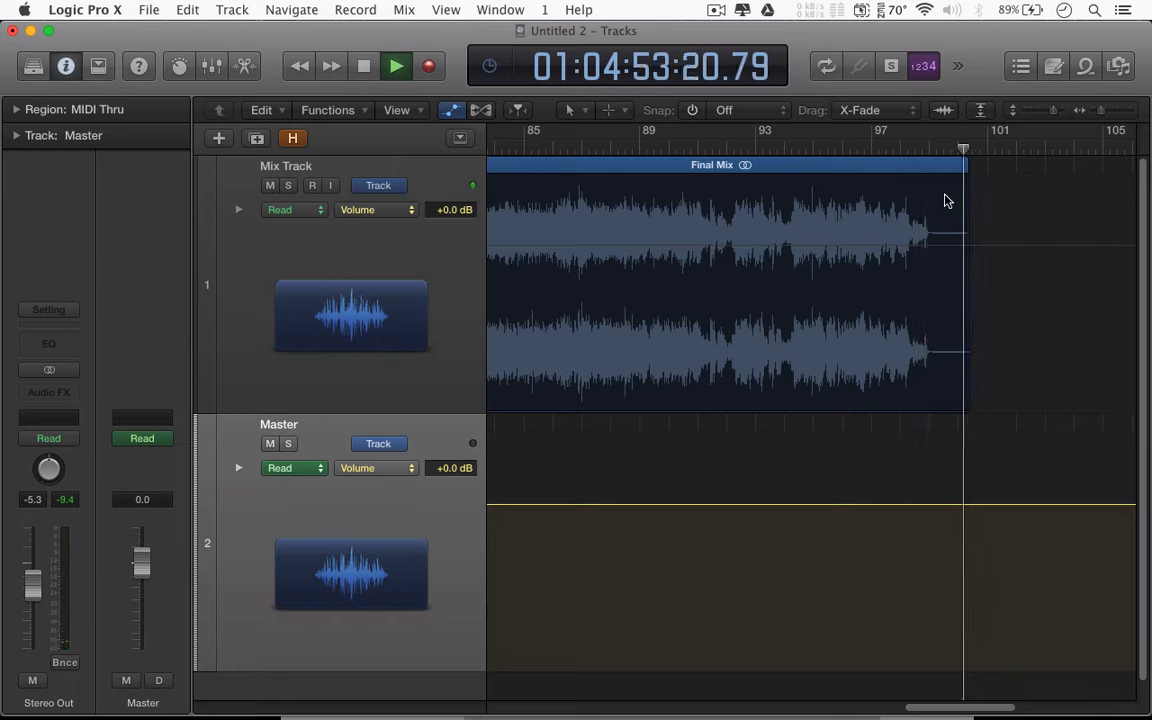
{"action": "key", "text": "space"}
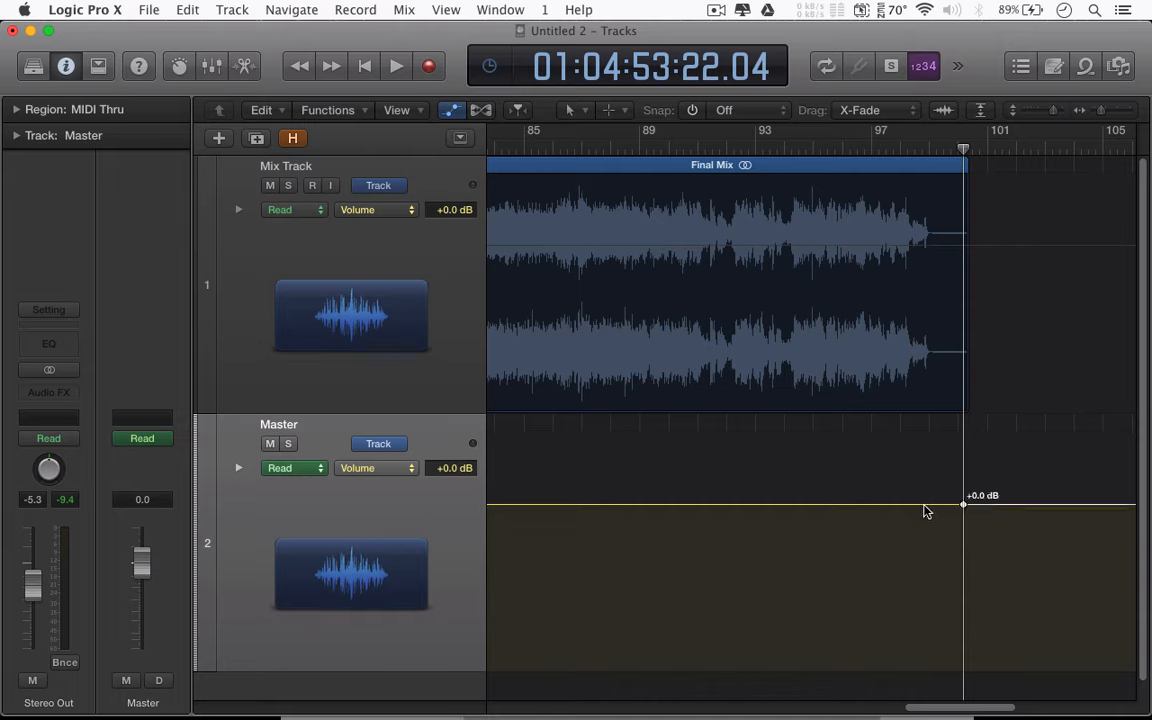
{"action": "left_click", "coordinate": [925, 504]}
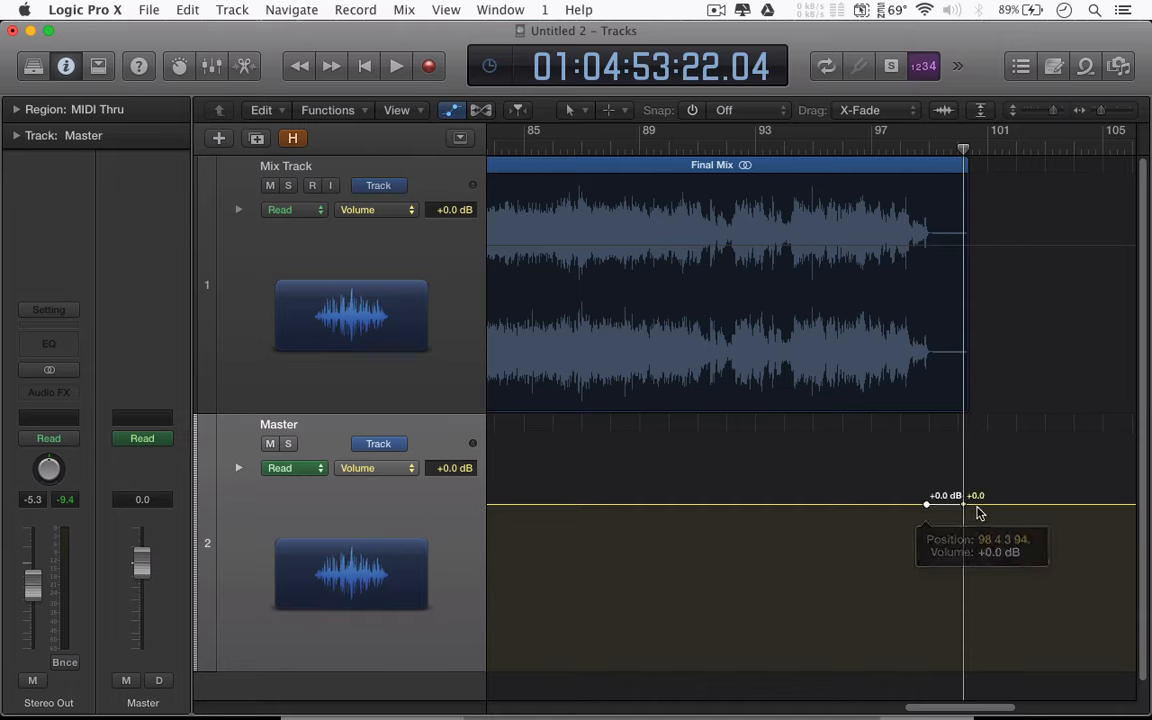
{"action": "left_click_drag", "start_coordinate": [964, 504], "coordinate": [965, 668]}
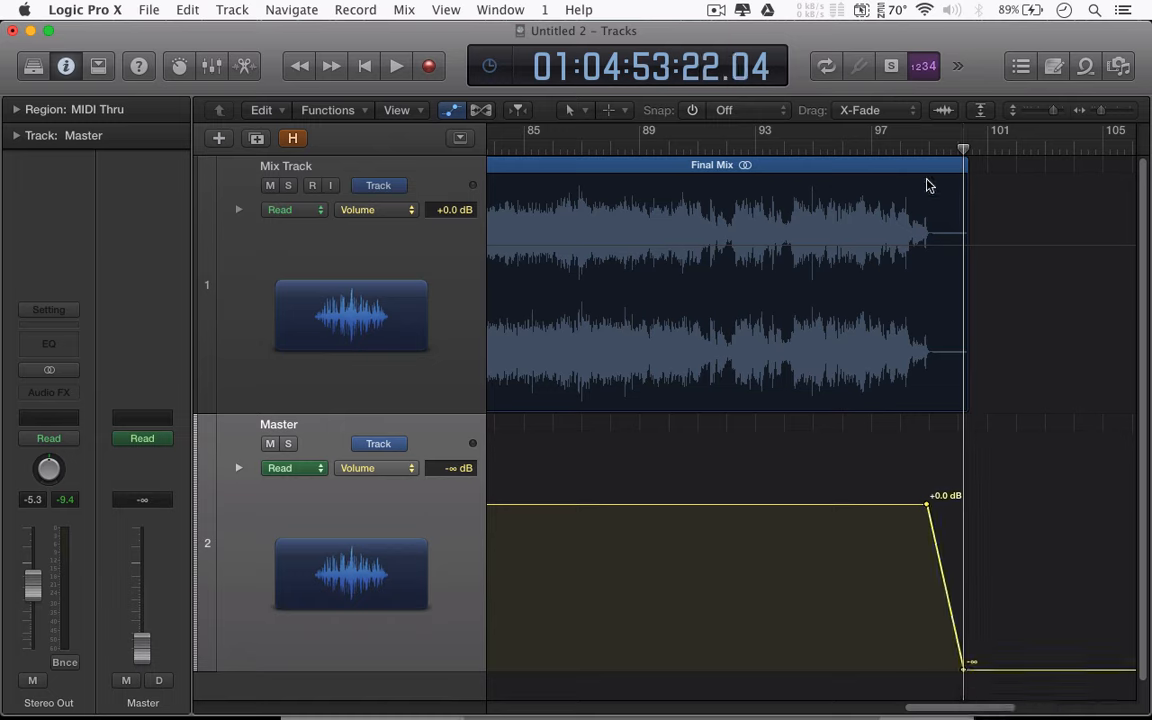
Play the ending of Final Mix to check the Master fade-out and view the whole region
{"action": "left_click_drag", "start_coordinate": [964, 148], "coordinate": [915, 149]}
{"action": "key", "text": "space"}
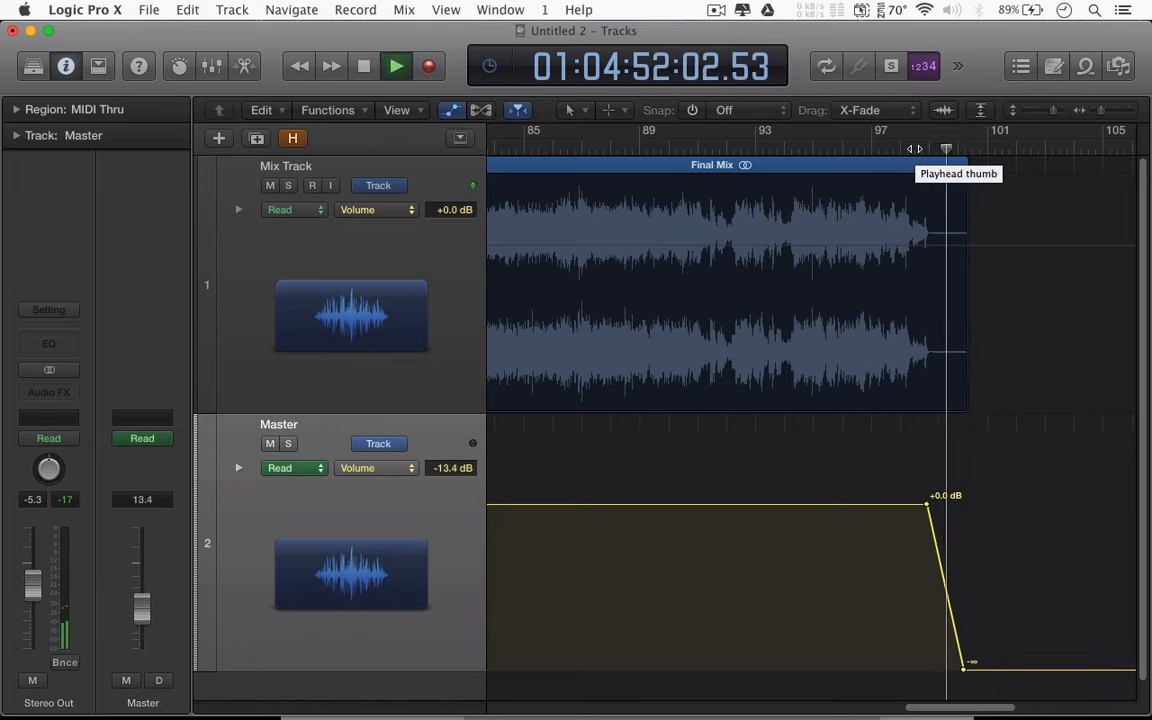
{"action": "key", "text": "space"}
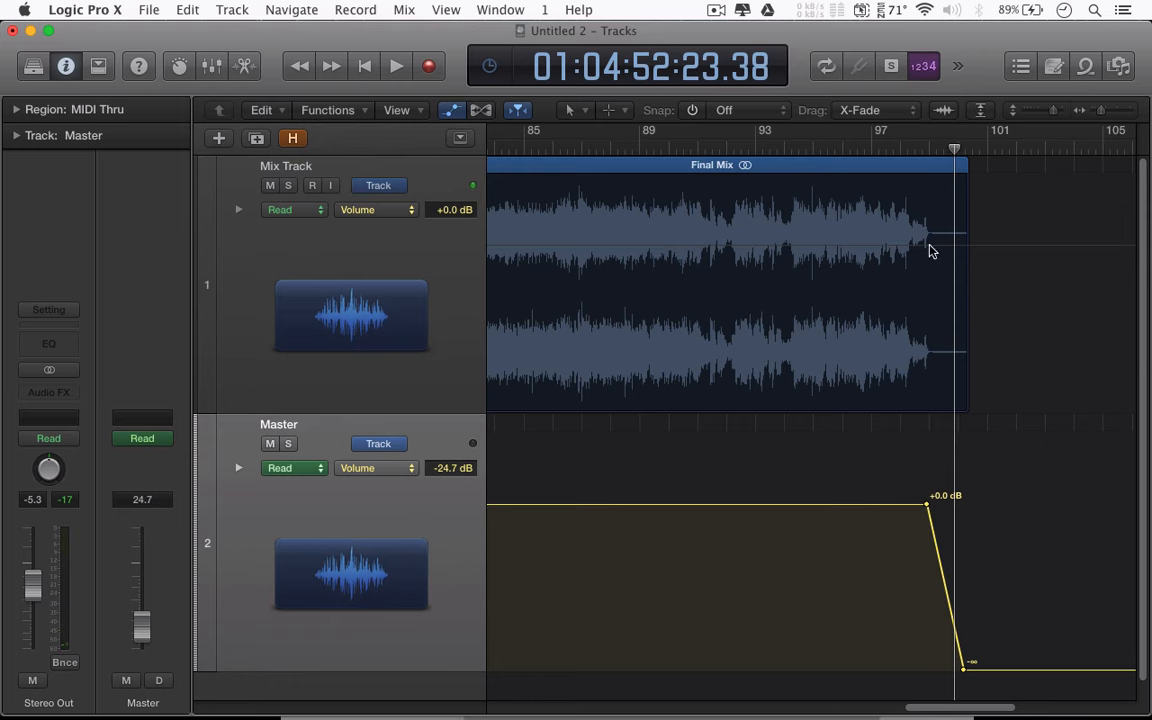
{"action": "left_click_drag", "start_coordinate": [1101, 110], "coordinate": [1093, 110]}
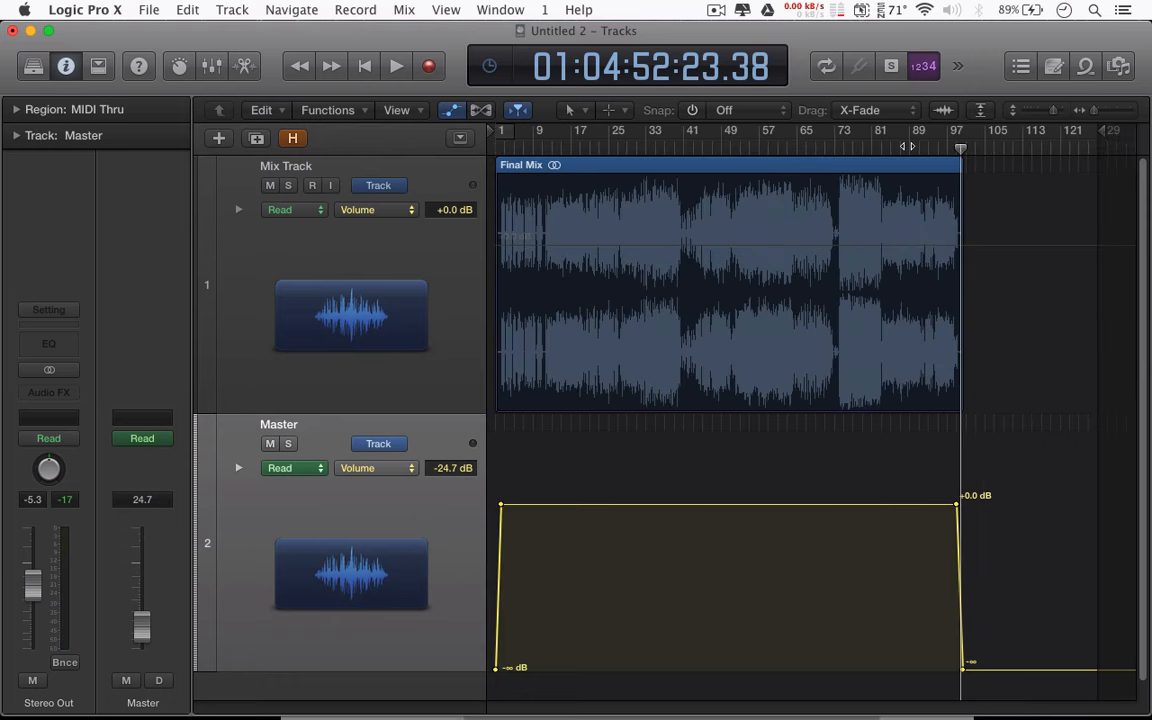
Compare the channel strips of Mix Track and Master, and move the playhead to about bar 9
{"action": "left_click", "coordinate": [425, 290]}
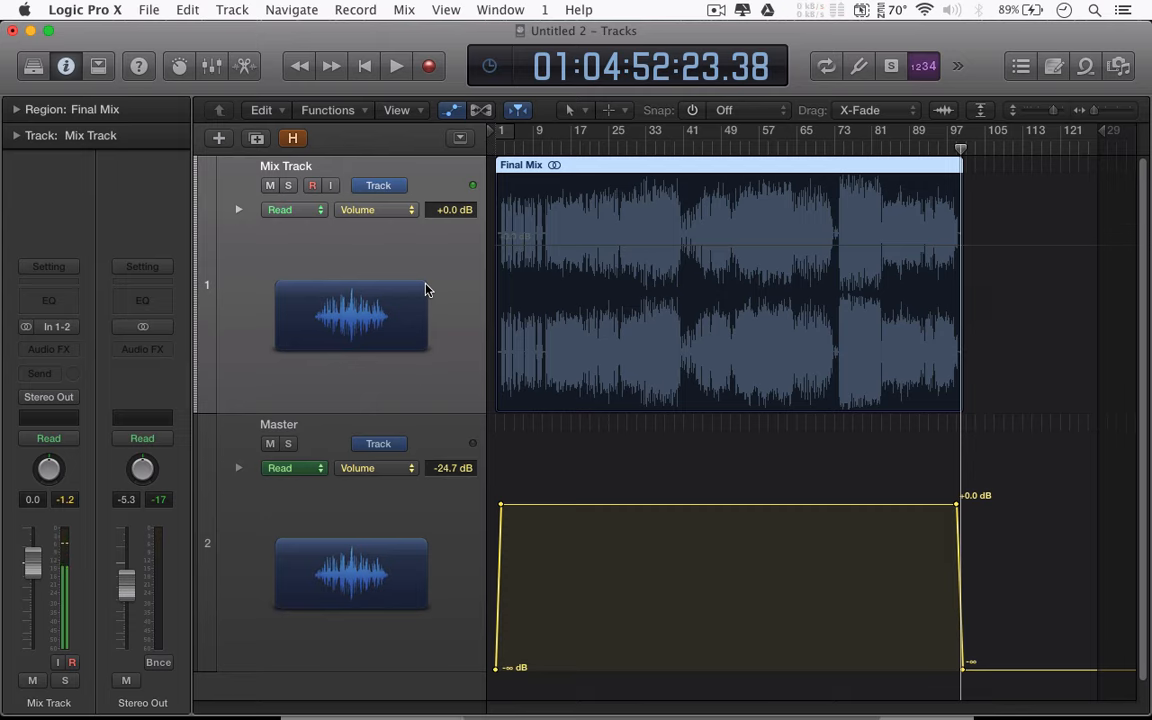
{"action": "left_click", "coordinate": [334, 541]}
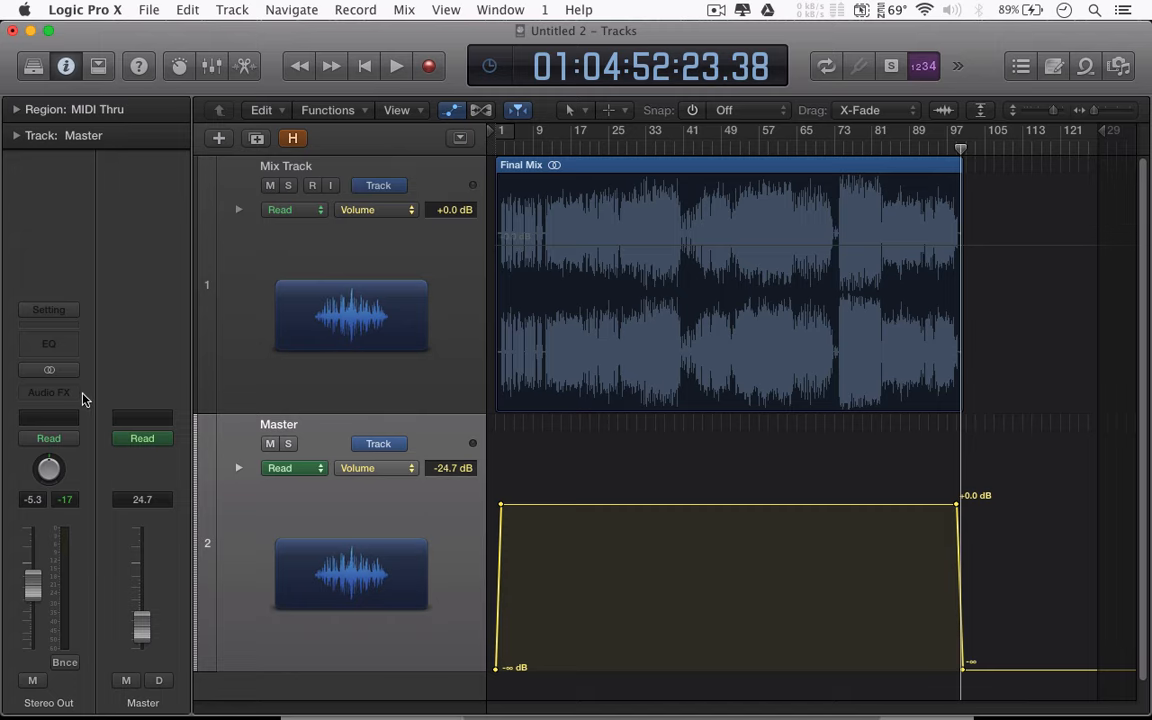
{"action": "left_click", "coordinate": [267, 329]}
{"action": "left_click", "coordinate": [275, 553]}
{"action": "left_click_drag", "start_coordinate": [548, 147], "coordinate": [537, 148]}
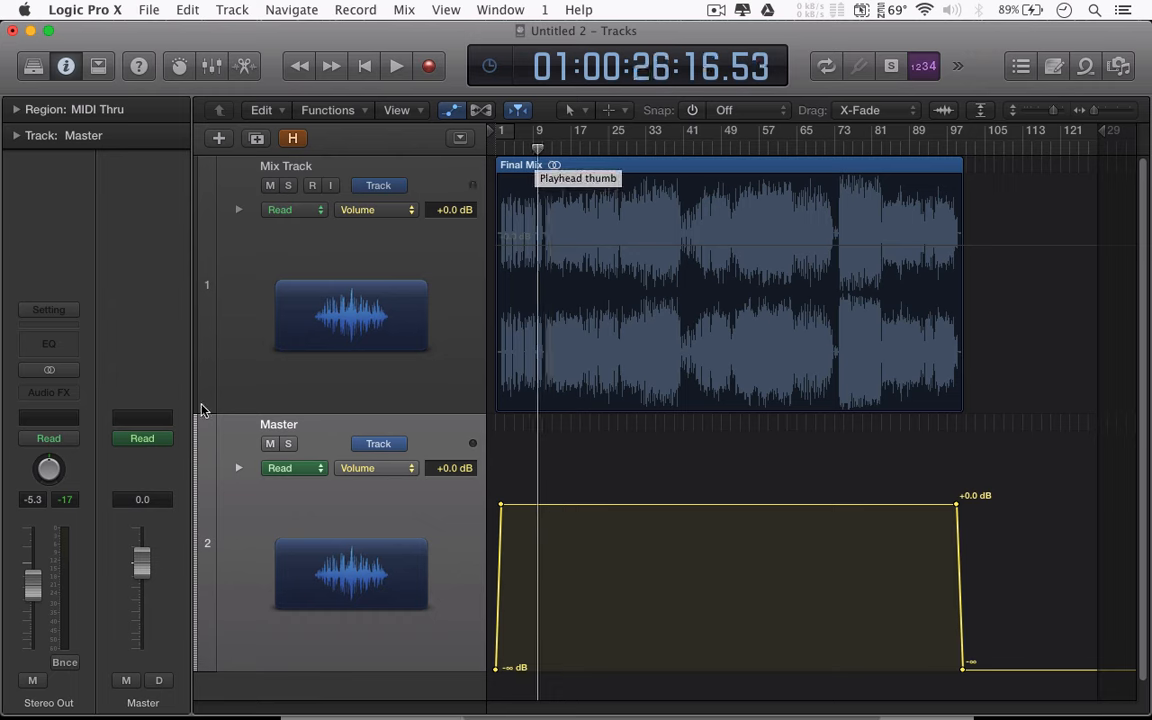
Insert the Waves H-EQ stereo plug-in as an audio effect on the Stereo Out channel
{"action": "left_click", "coordinate": [38, 392]}
{"action": "mouse_move", "coordinate": [108, 613]}
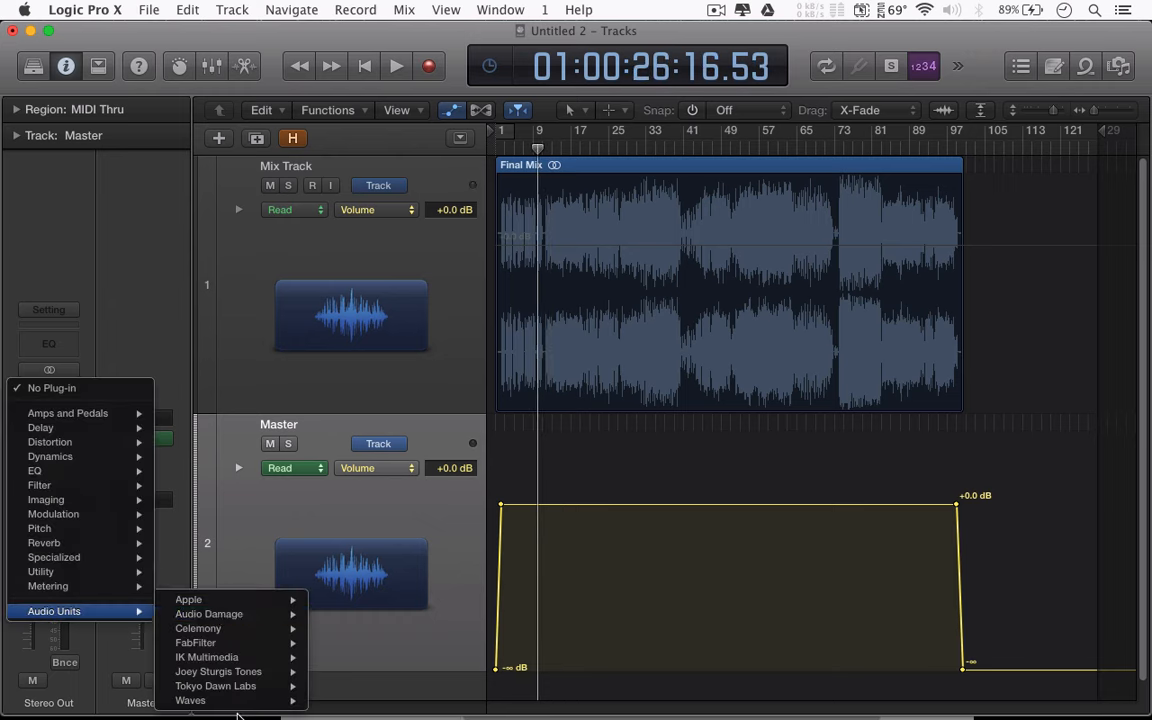
{"action": "mouse_move", "coordinate": [190, 700]}
{"action": "scroll", "coordinate": [372, 497], "scroll_direction": "down", "scroll_amount": 1}
{"action": "scroll", "coordinate": [372, 497], "scroll_direction": "down", "scroll_amount": 5}
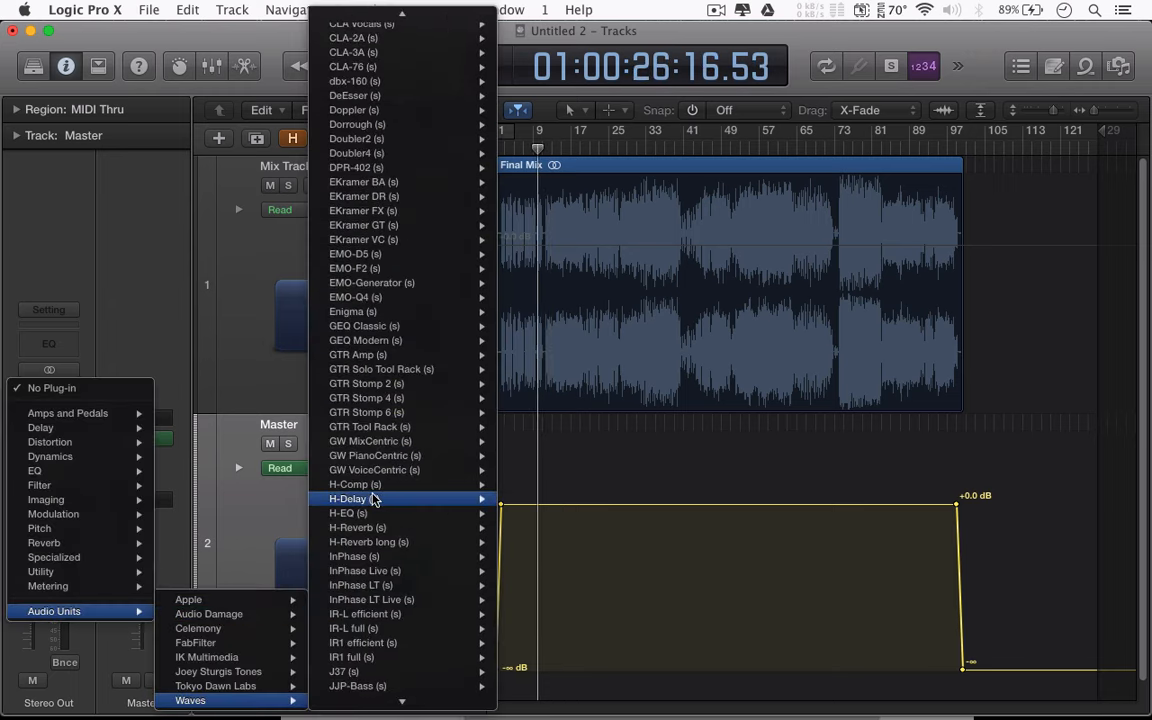
{"action": "mouse_move", "coordinate": [372, 499]}
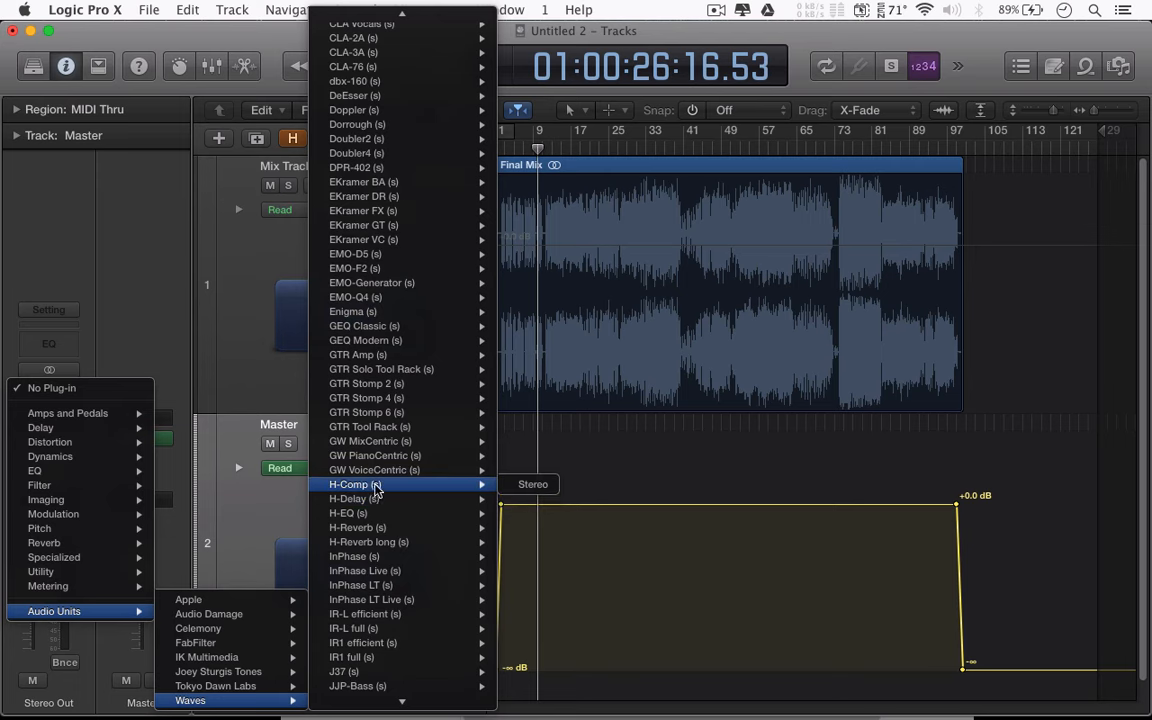
{"action": "left_click", "coordinate": [380, 516]}
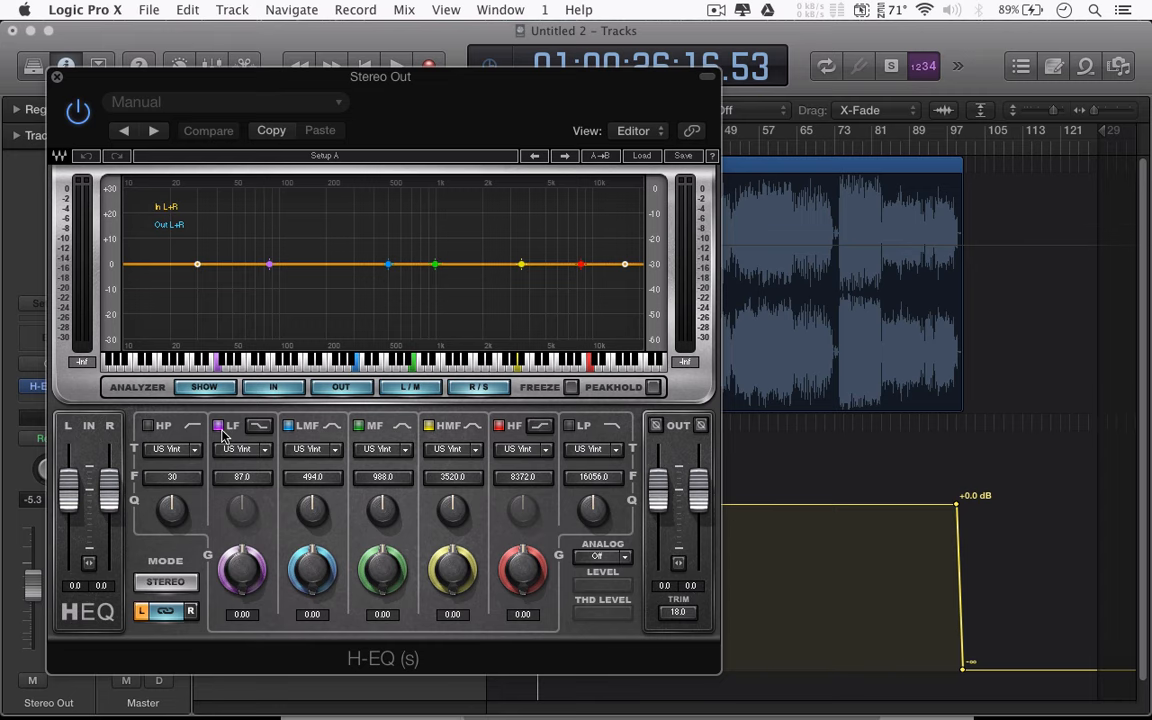
Turn off the LF, LMF, MF, HMF and HF bands of the H-EQ
{"action": "left_click", "coordinate": [224, 430]}
{"action": "left_click", "coordinate": [298, 427]}
{"action": "left_click", "coordinate": [379, 428]}
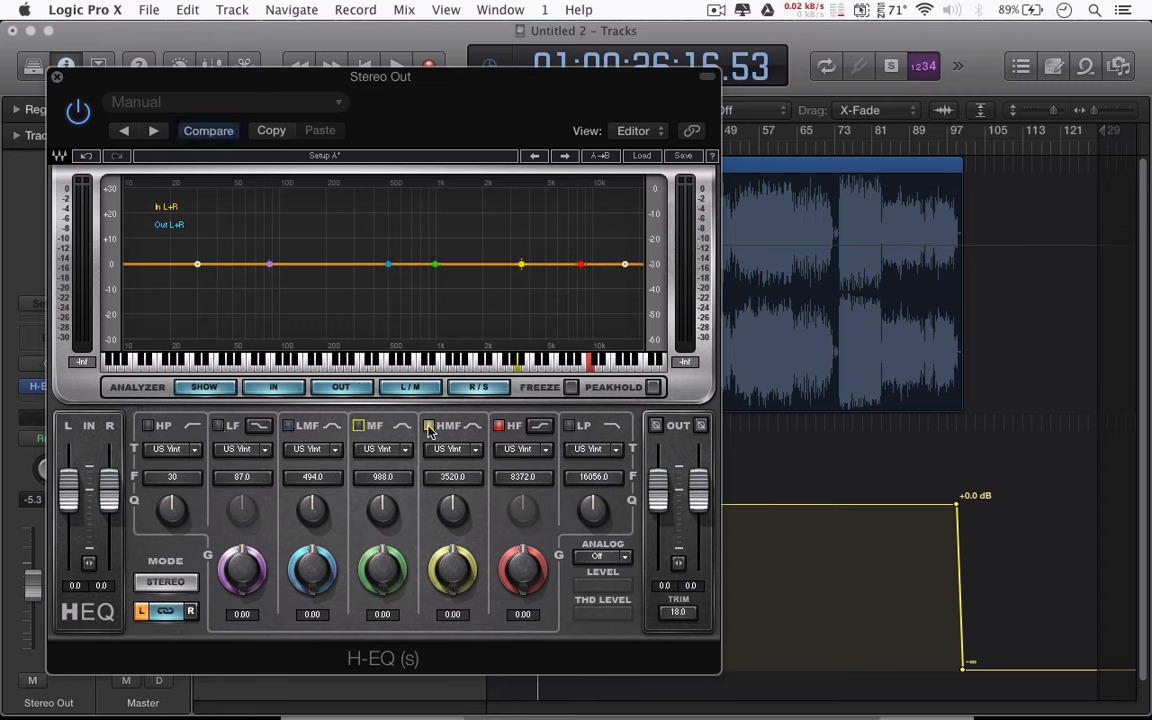
{"action": "left_click", "coordinate": [429, 428]}
{"action": "left_click", "coordinate": [501, 428]}
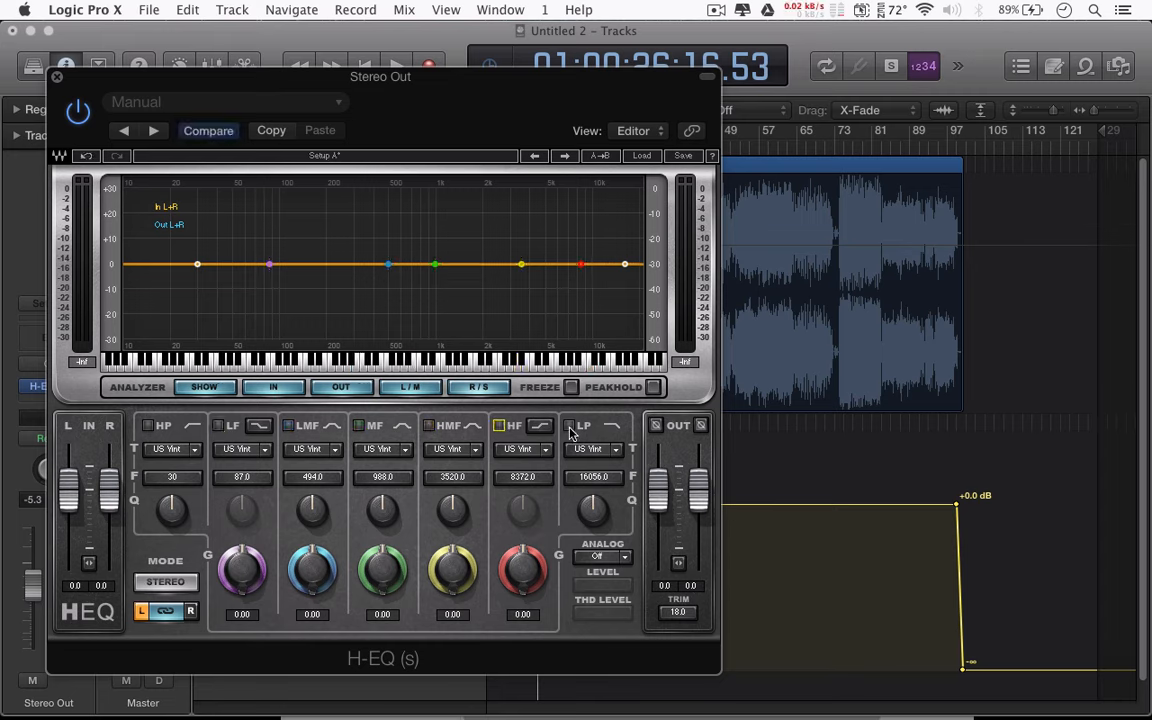
Enable the H-EQ's high-pass filter, set its frequency to 25 Hz and its filter type to UK Modern
{"action": "left_click", "coordinate": [148, 426]}
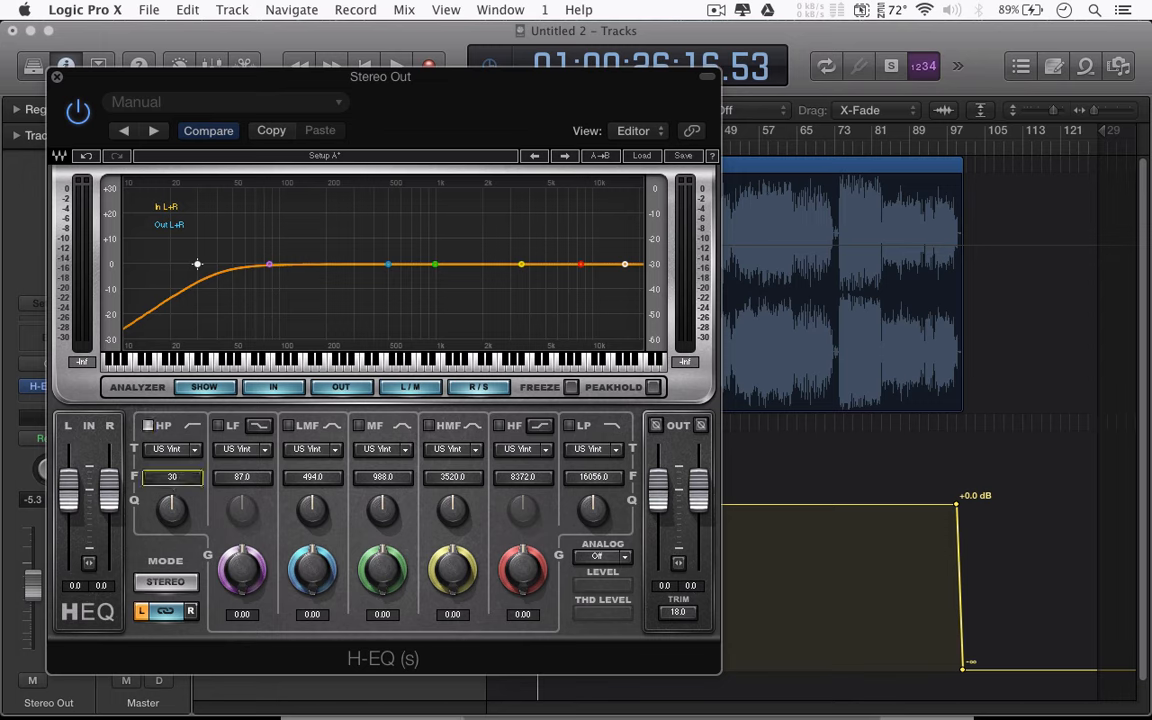
{"action": "left_click", "coordinate": [172, 477]}
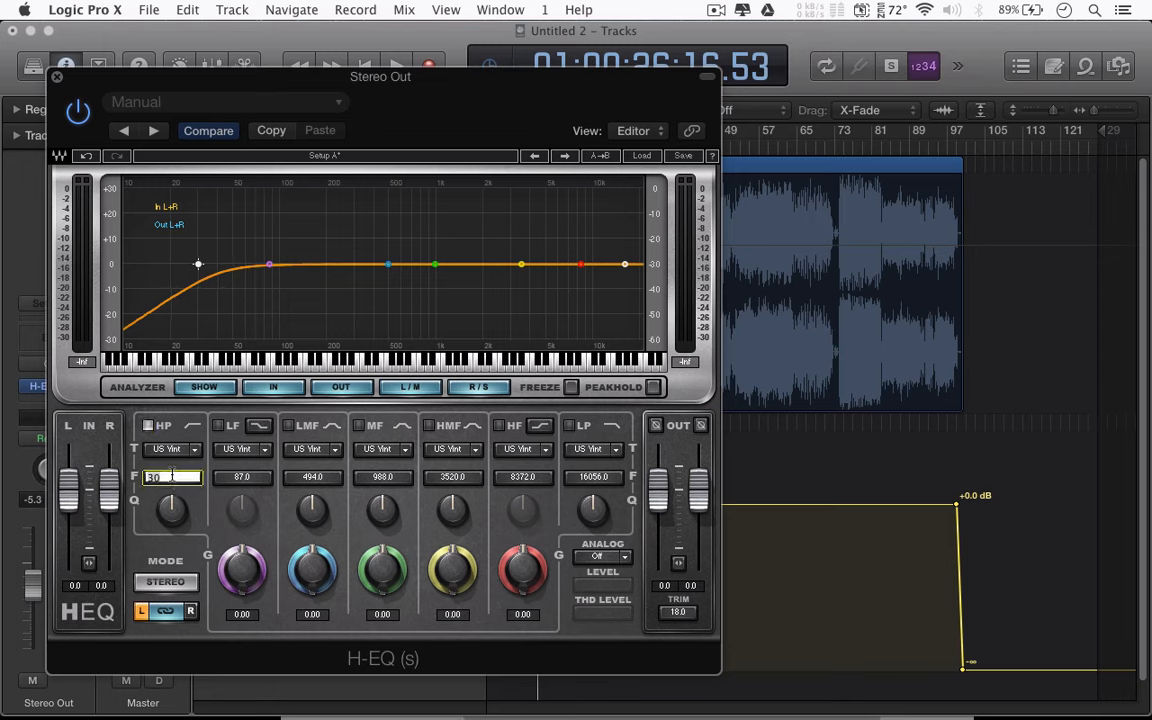
{"action": "key", "text": "Return"}
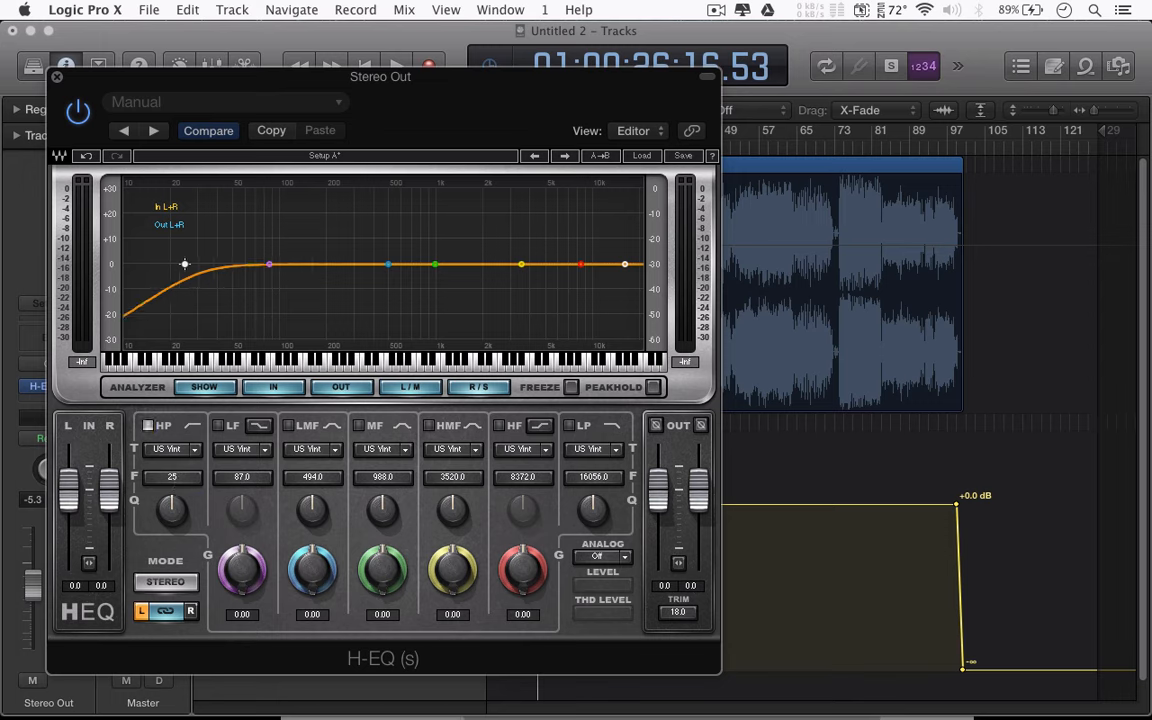
{"action": "left_click", "coordinate": [178, 454]}
{"action": "left_click", "coordinate": [178, 454]}
{"action": "left_click", "coordinate": [180, 455]}
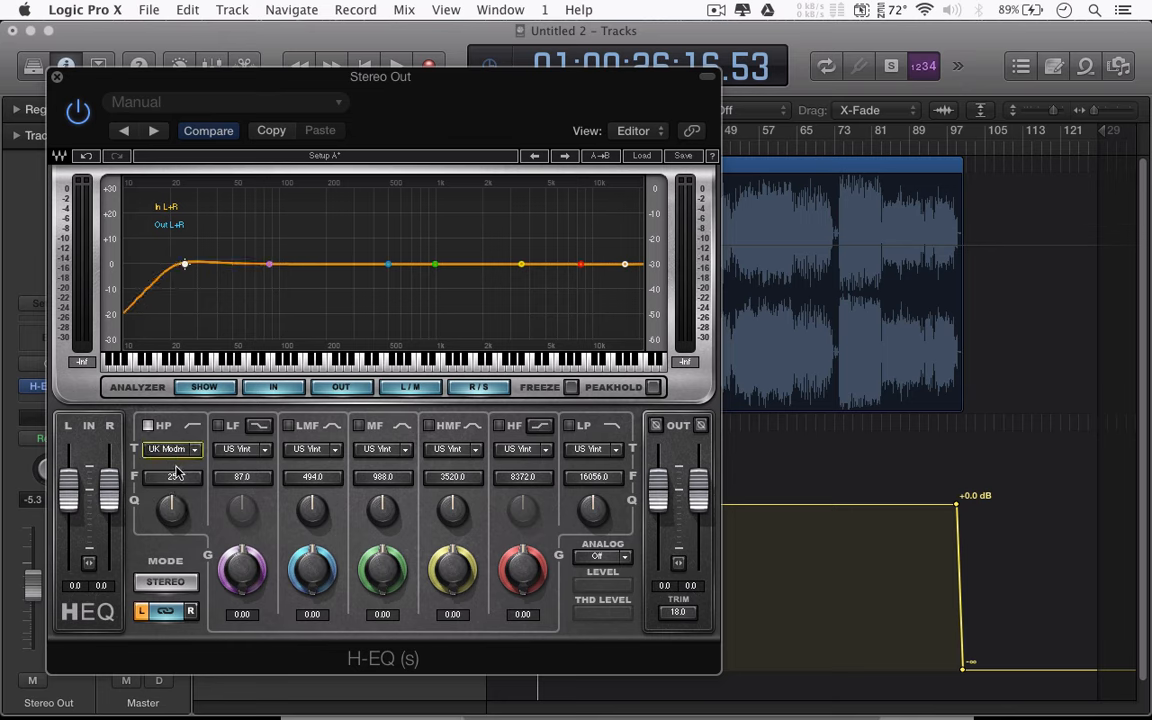
Set the H-EQ high-pass filter type to Digital 2, raise its Q for a steeper slope, and close the plug-in
{"action": "left_click", "coordinate": [176, 455]}
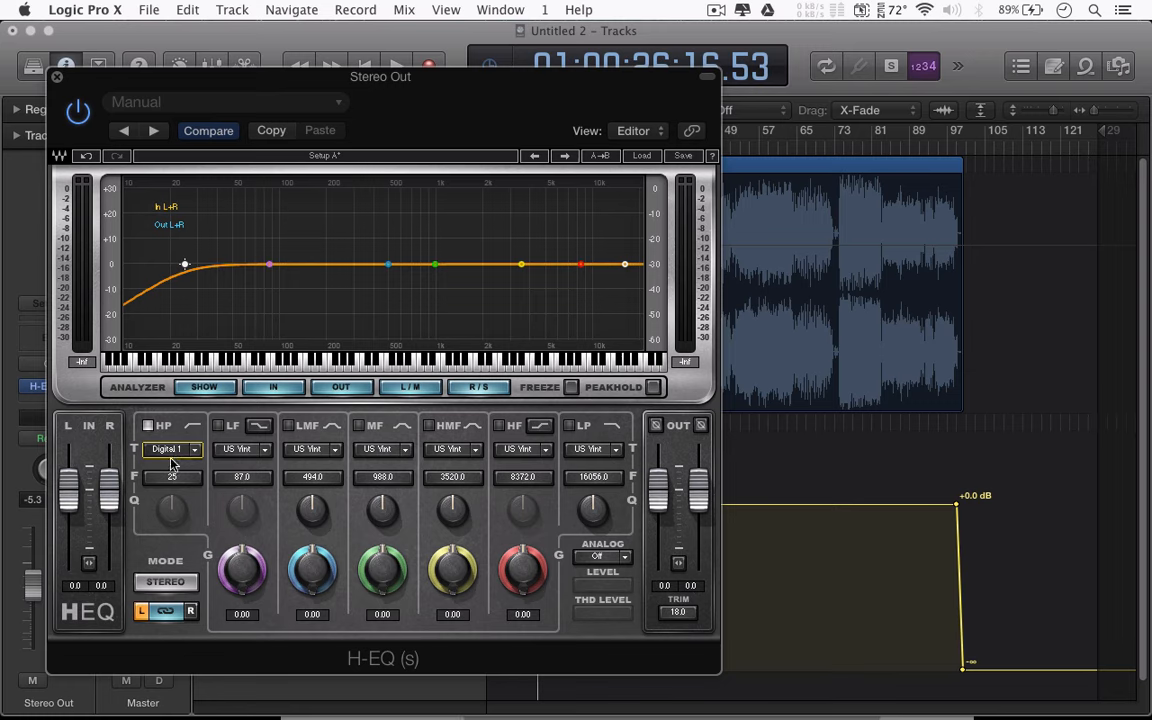
{"action": "left_click", "coordinate": [175, 454]}
{"action": "left_click_drag", "start_coordinate": [173, 511], "coordinate": [158, 451]}
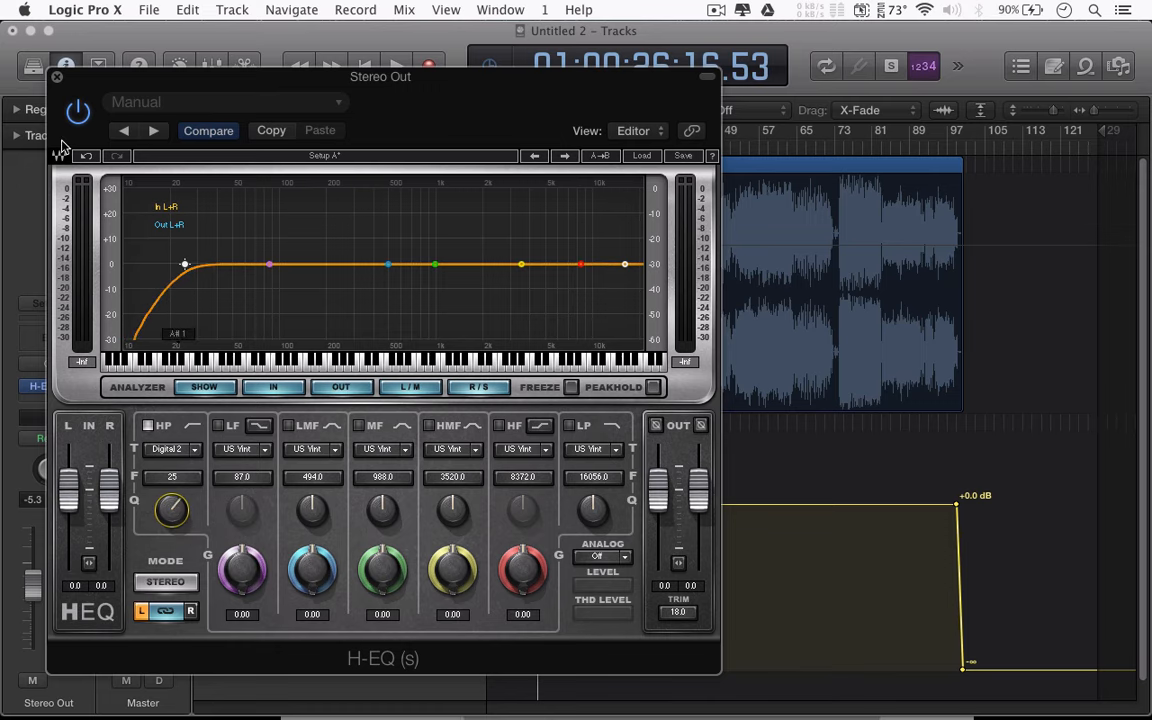
{"action": "left_click", "coordinate": [57, 77]}
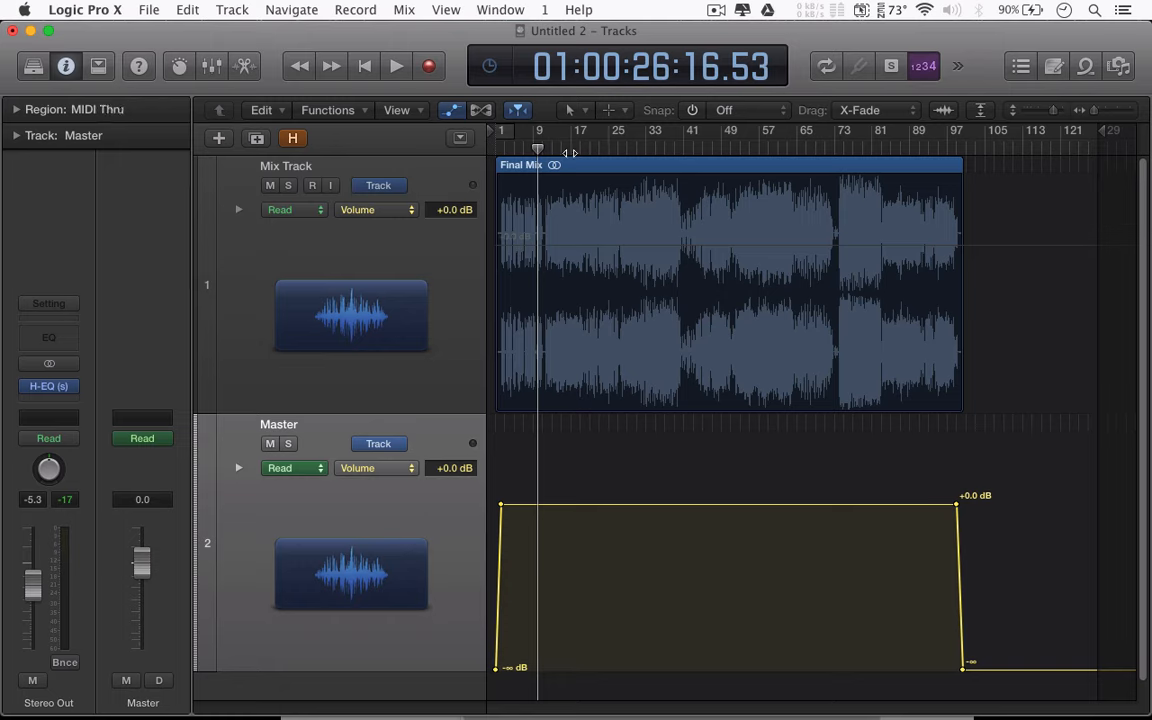
Audition the mix from about bars 15, 36 and 40, and check the Mix Track and Master channel strips
{"action": "left_click", "coordinate": [570, 150]}
{"action": "key", "text": "space"}
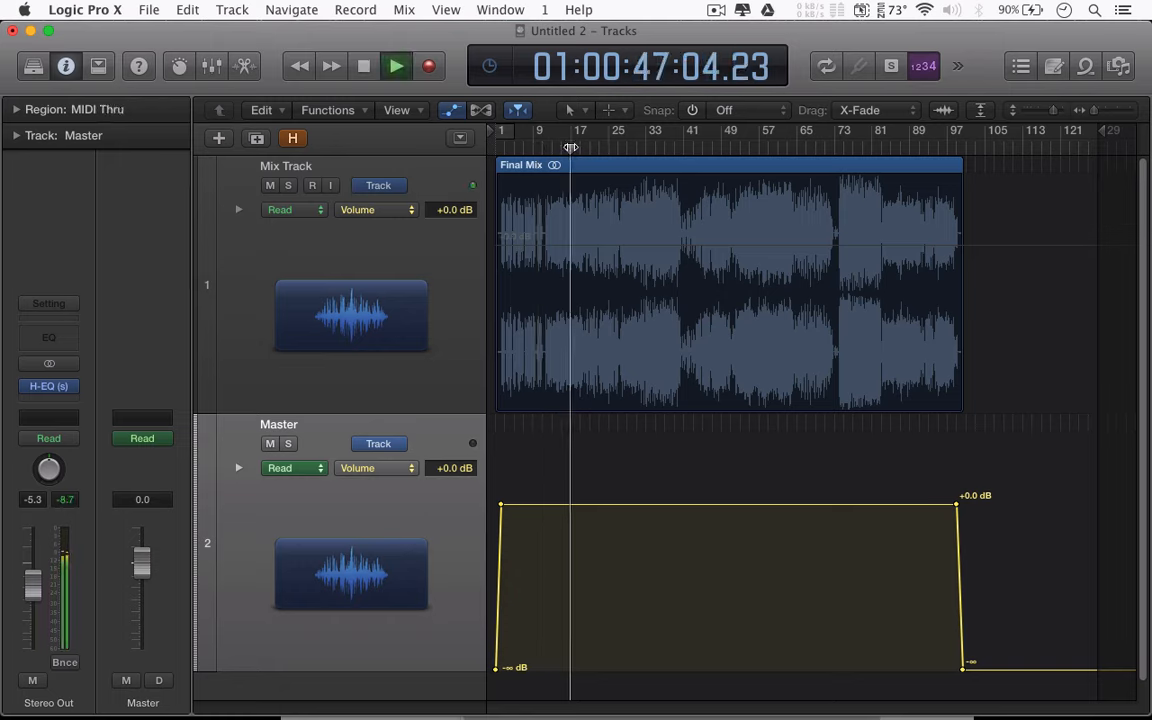
{"action": "left_click", "coordinate": [671, 148]}
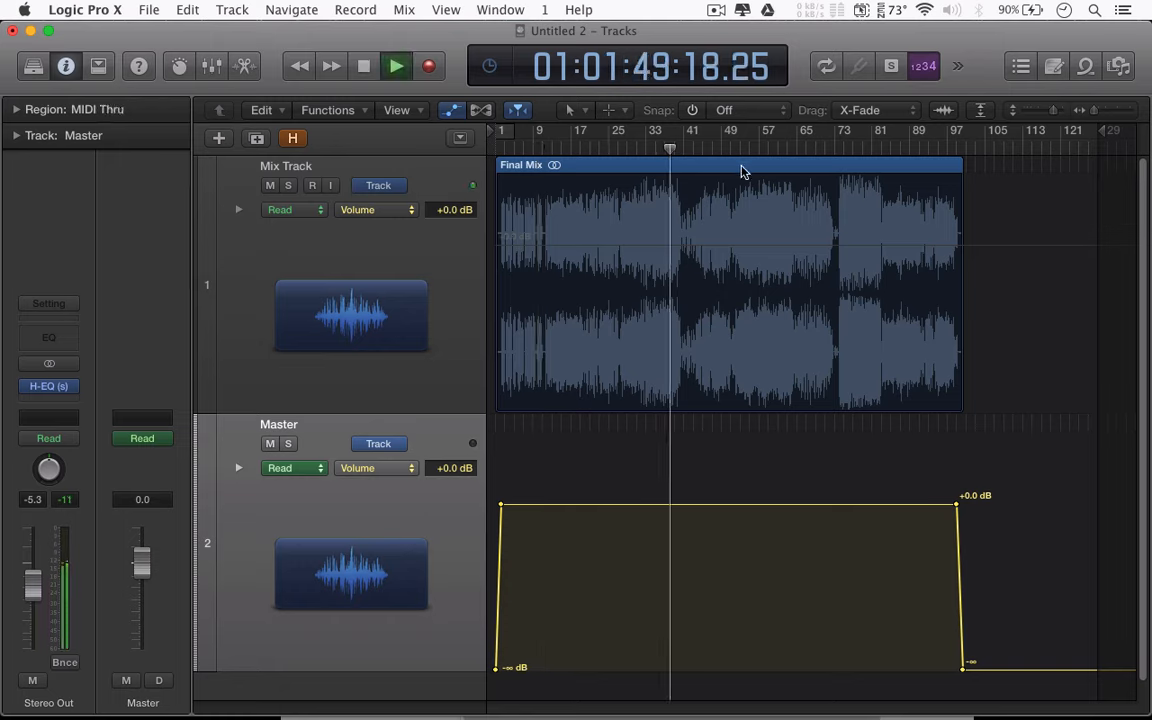
{"action": "left_click", "coordinate": [689, 149]}
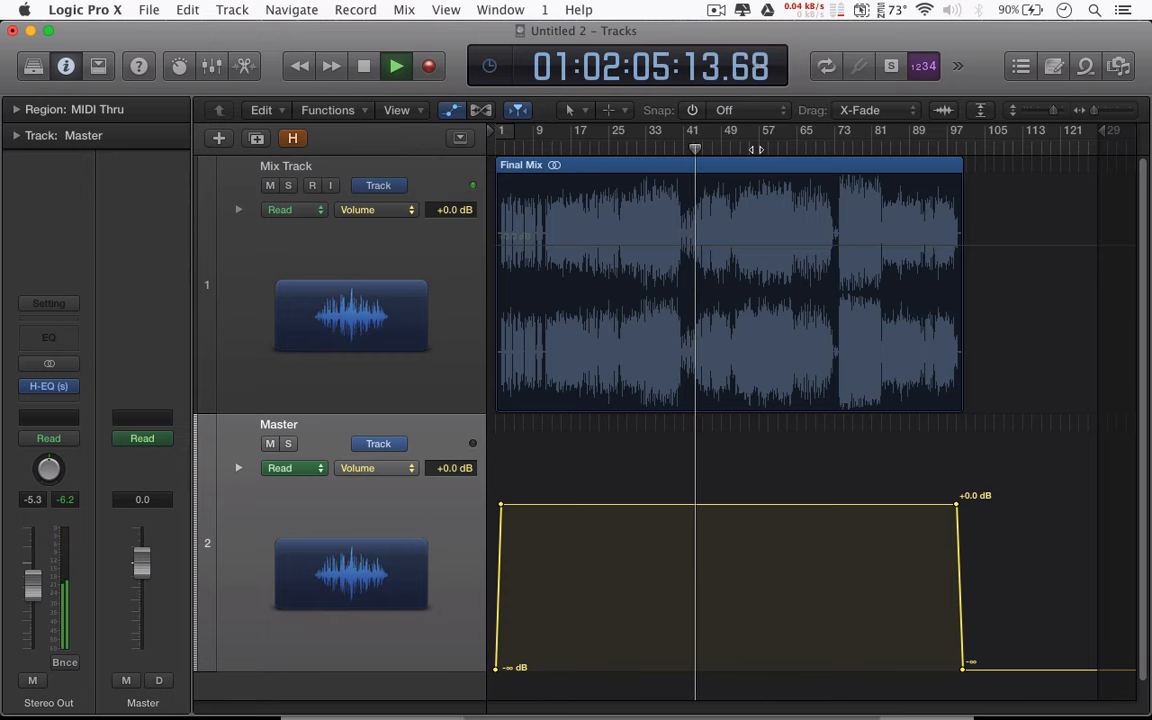
{"action": "key", "text": "space"}
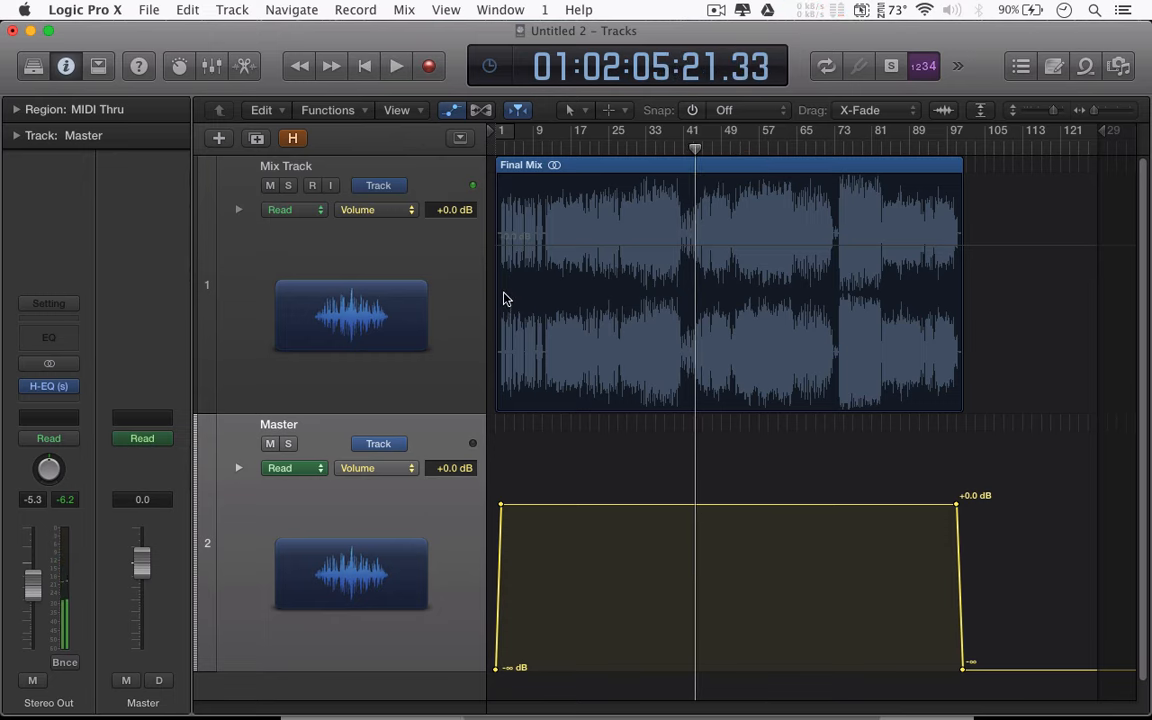
{"action": "left_click", "coordinate": [366, 333]}
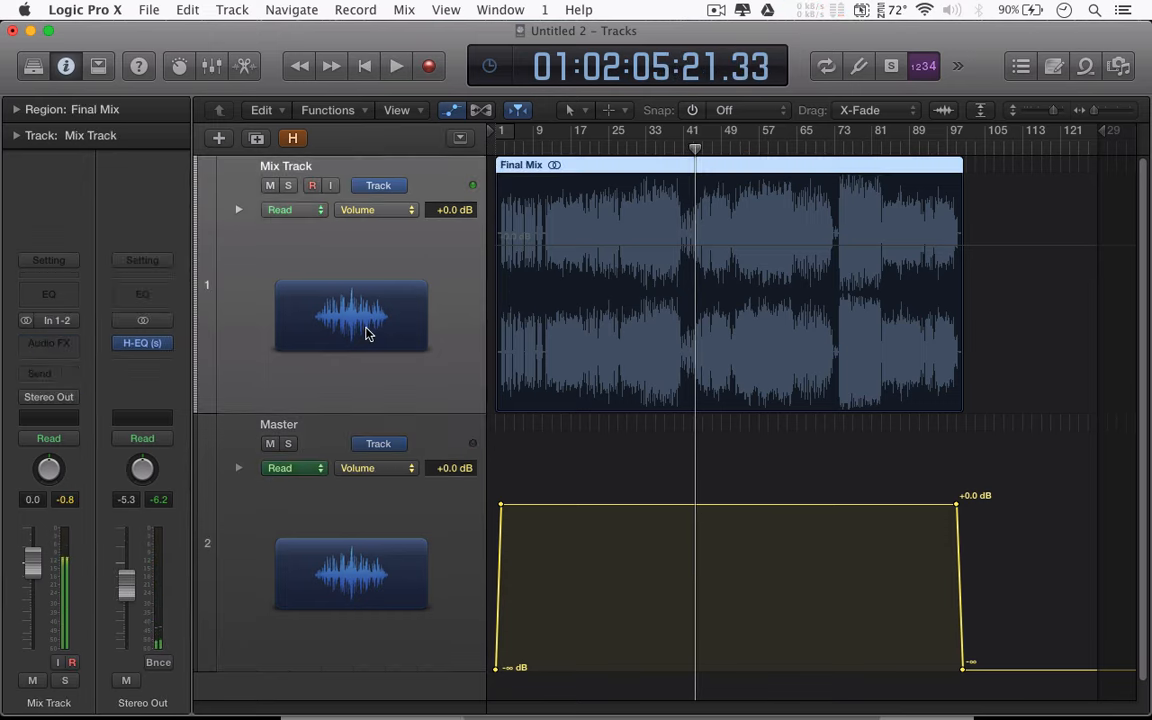
{"action": "left_click", "coordinate": [350, 527]}
Insert the Waves API-2500 stereo compressor after the H-EQ on the Stereo Out channel and move its window off the channel strips
{"action": "left_click", "coordinate": [72, 400]}
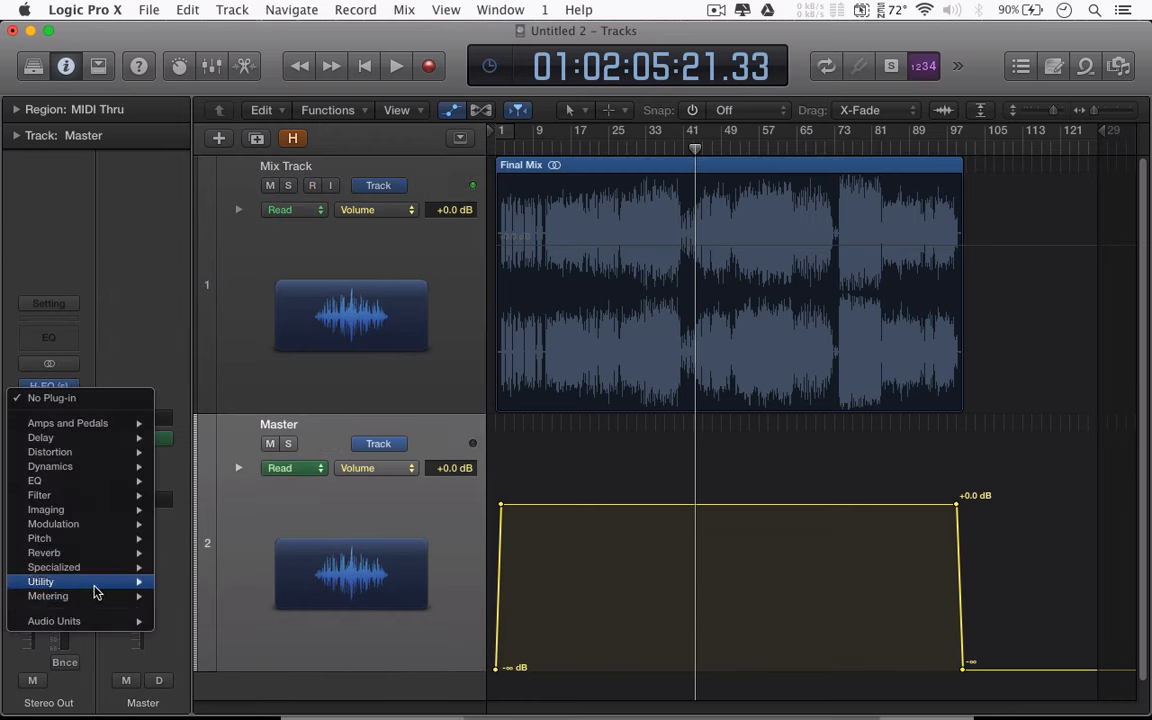
{"action": "mouse_move", "coordinate": [77, 620]}
{"action": "mouse_move", "coordinate": [228, 702]}
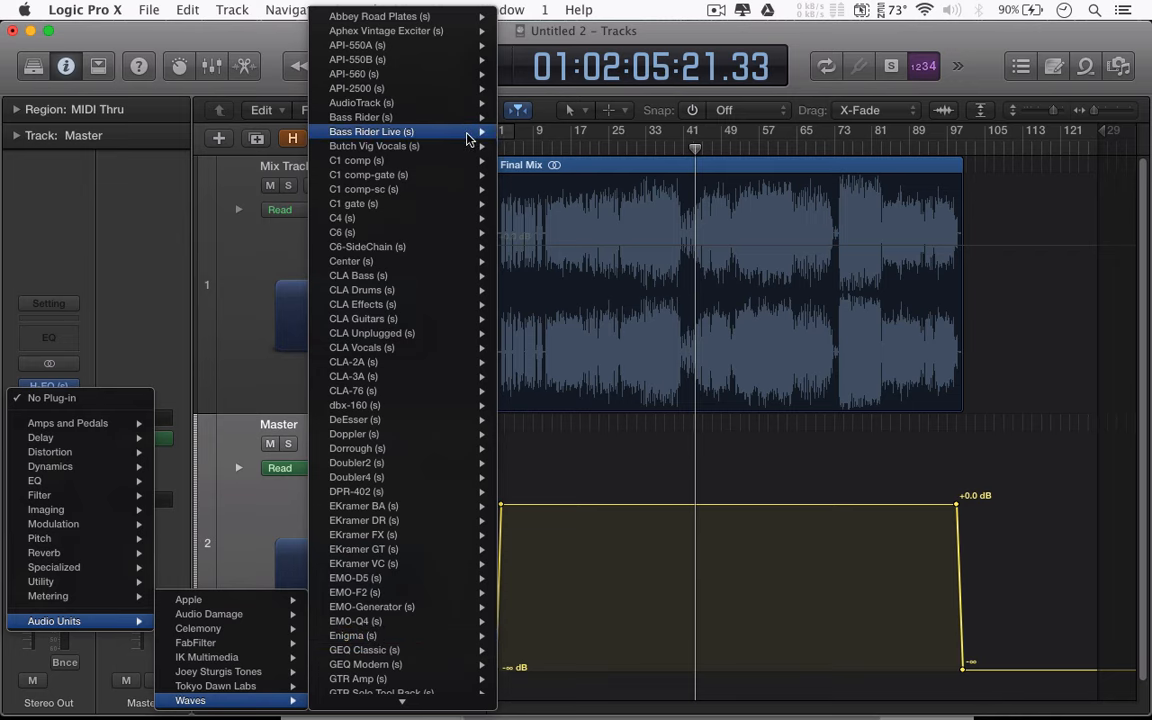
{"action": "mouse_move", "coordinate": [354, 98]}
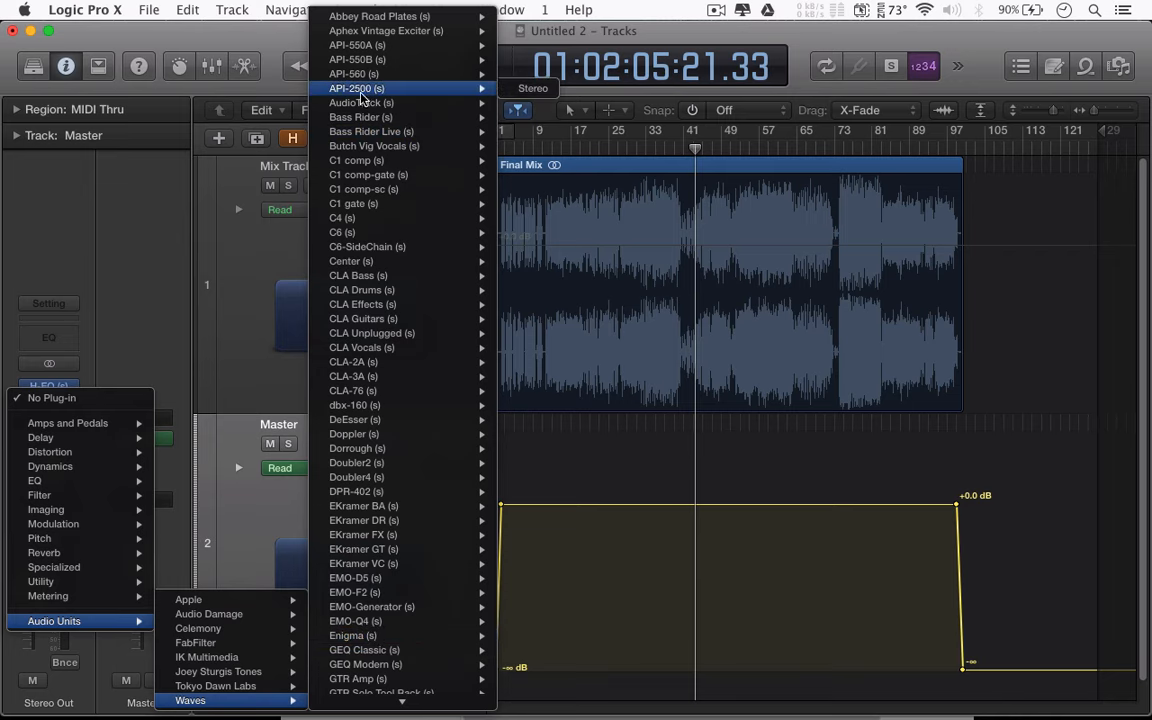
{"action": "left_click", "coordinate": [361, 98]}
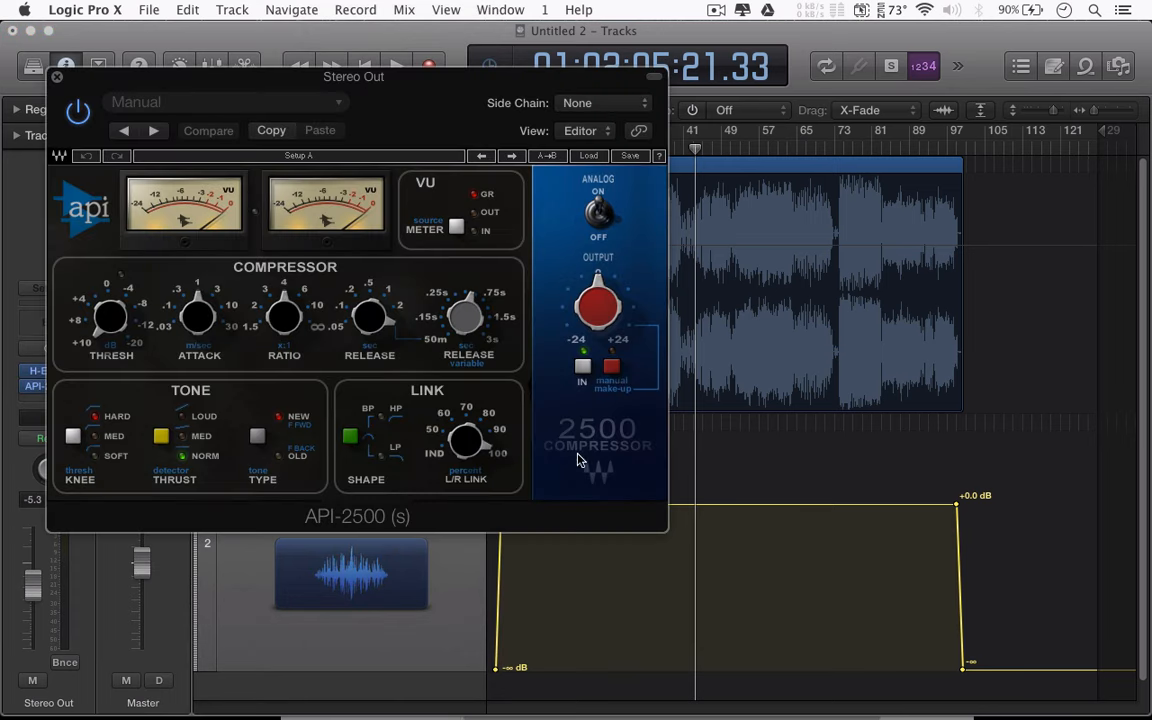
{"action": "left_click_drag", "start_coordinate": [398, 106], "coordinate": [676, 207]}
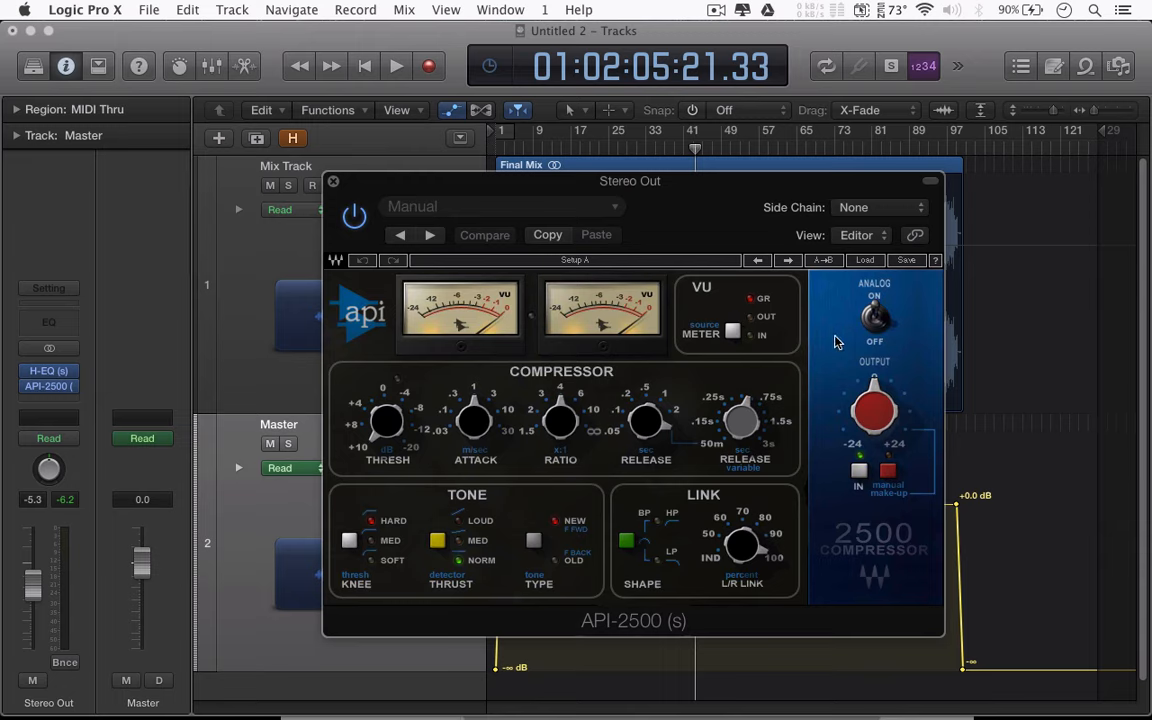
Turn off the API-2500's analog modelling and move its window down clear of the timeline ruler
{"action": "left_click", "coordinate": [870, 316]}
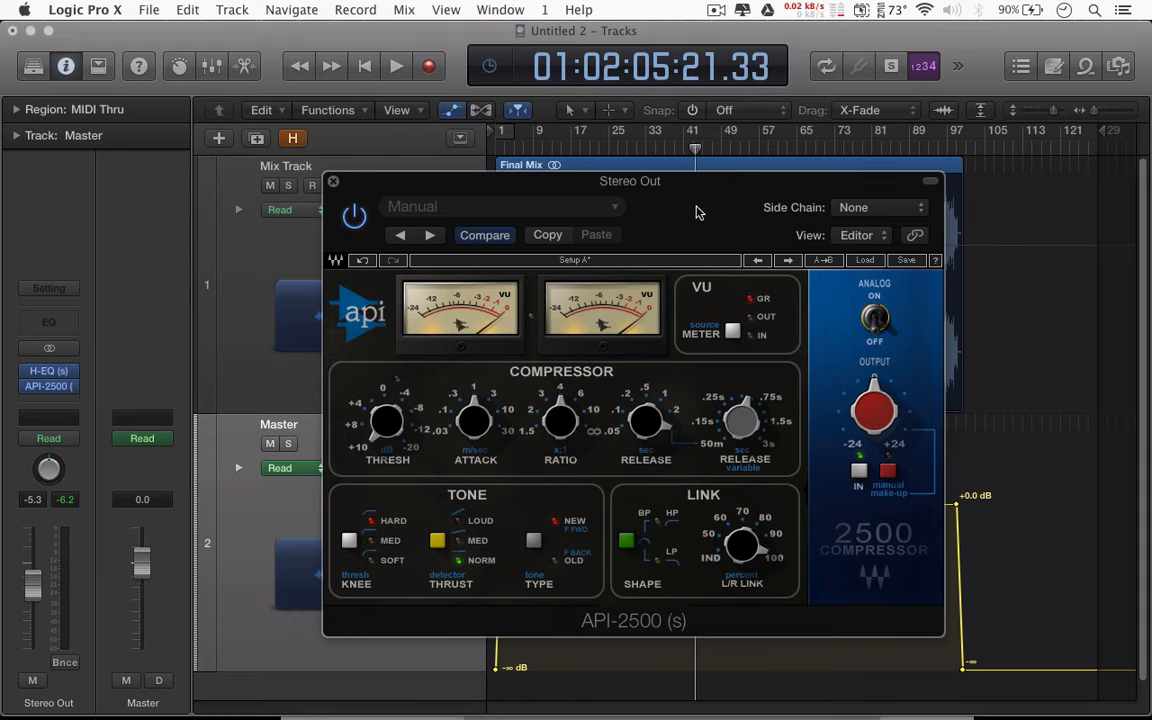
{"action": "left_click_drag", "start_coordinate": [692, 185], "coordinate": [676, 172]}
{"action": "left_click_drag", "start_coordinate": [778, 245], "coordinate": [778, 279]}
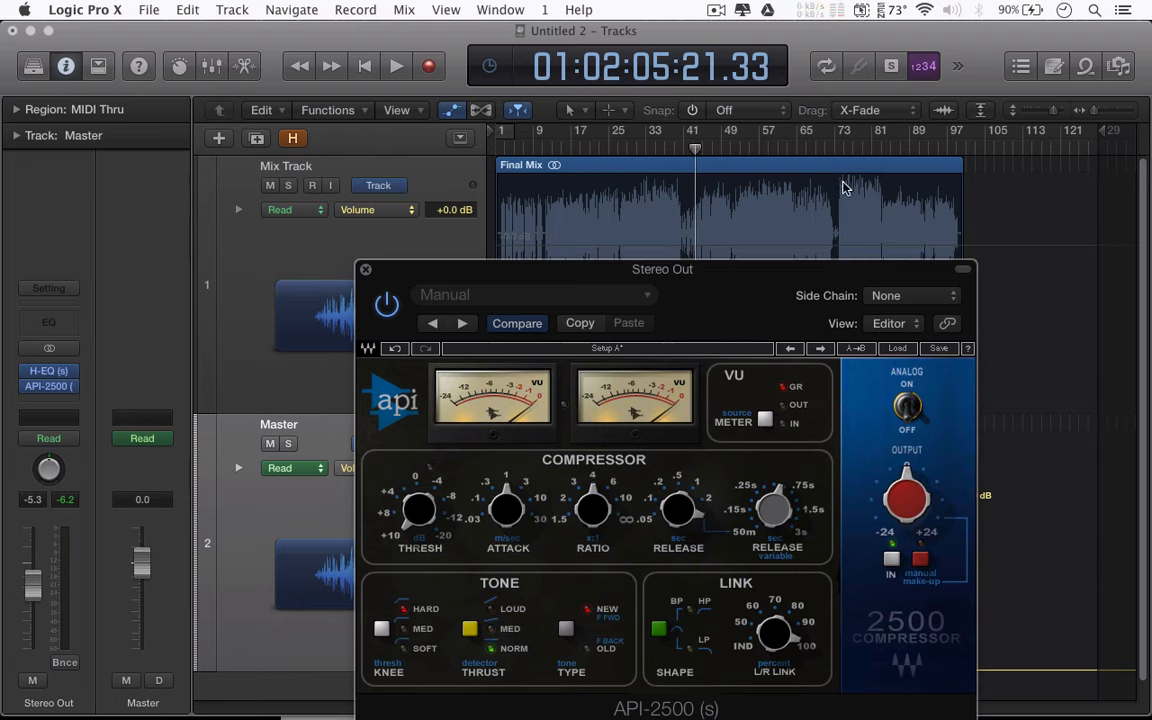
Play the mix from about bar 72 and set the API-2500's knee to MED and its tone type to OLD
{"action": "left_click", "coordinate": [838, 149]}
{"action": "key", "text": "space"}
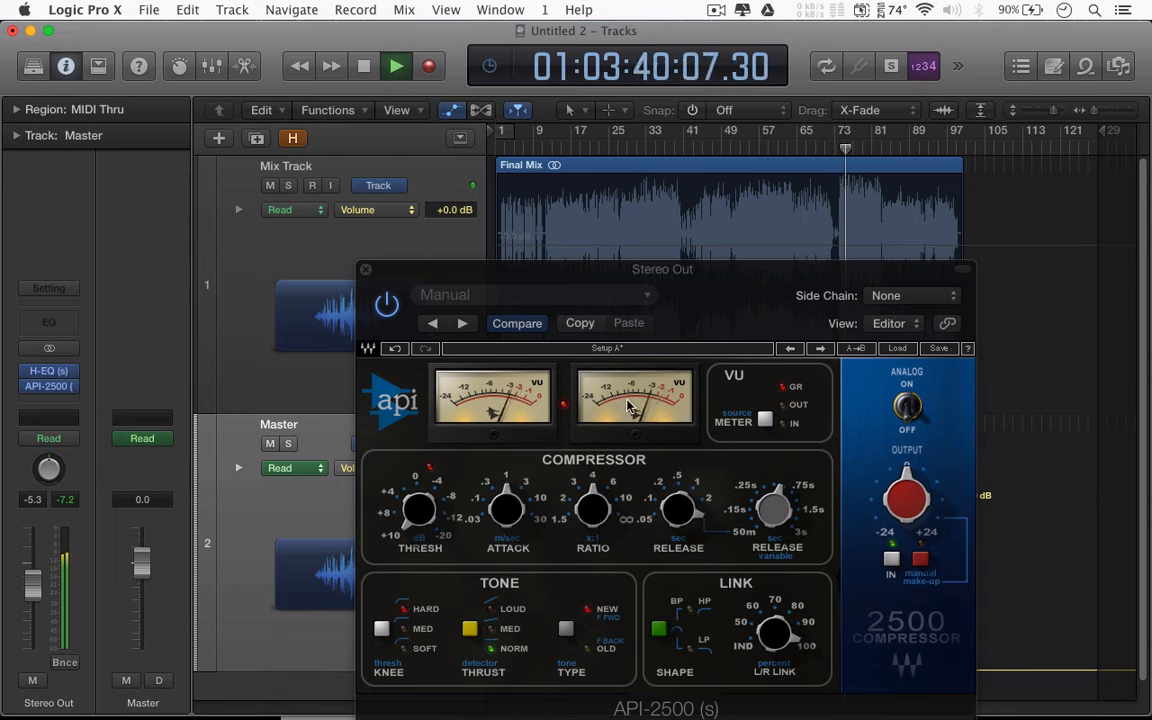
{"action": "mouse_move", "coordinate": [427, 535]}
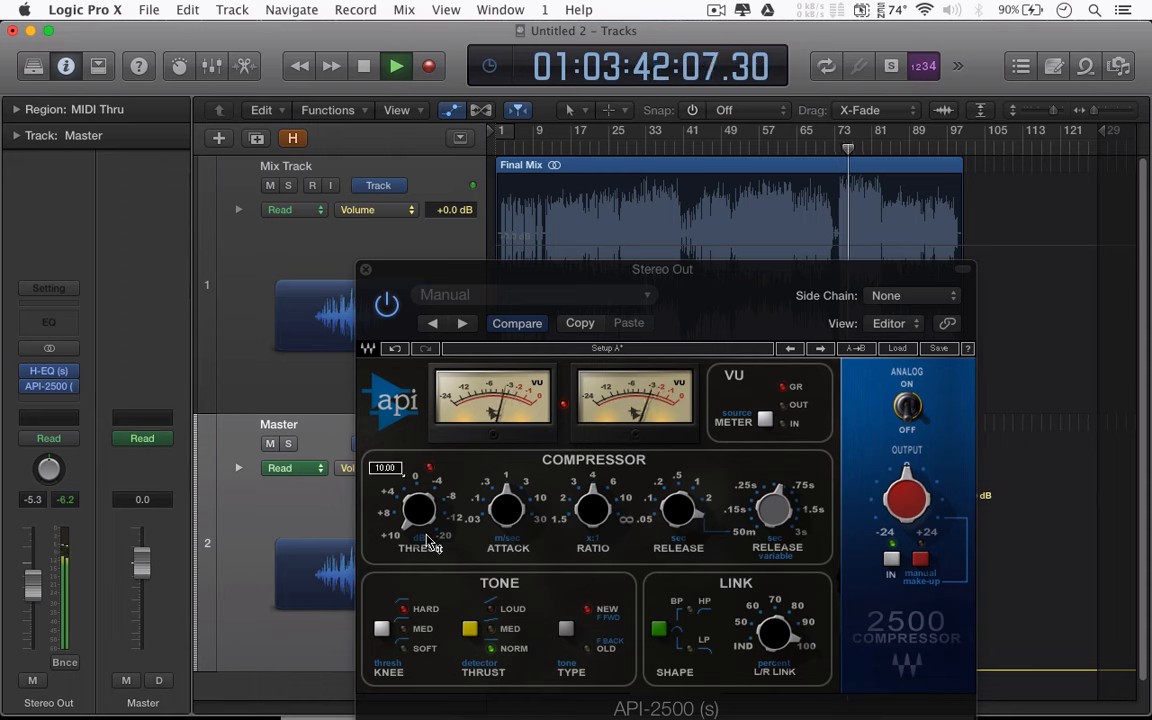
{"action": "left_click_drag", "start_coordinate": [427, 540], "coordinate": [413, 516]}
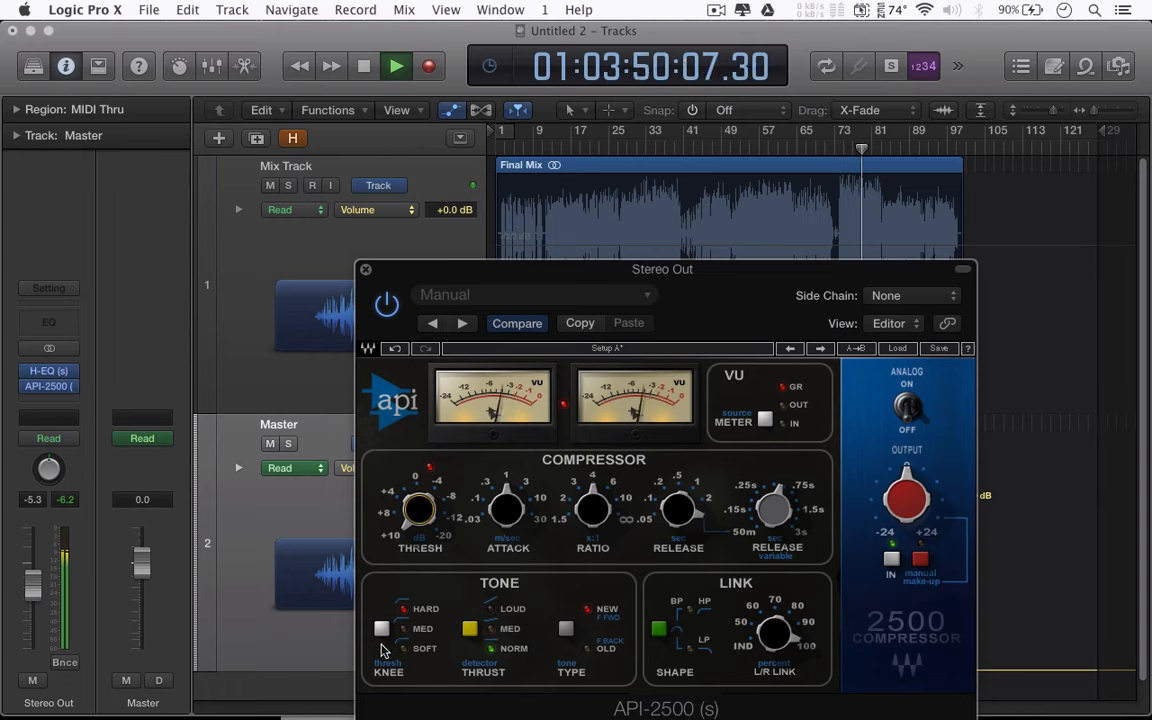
{"action": "left_click", "coordinate": [567, 630]}
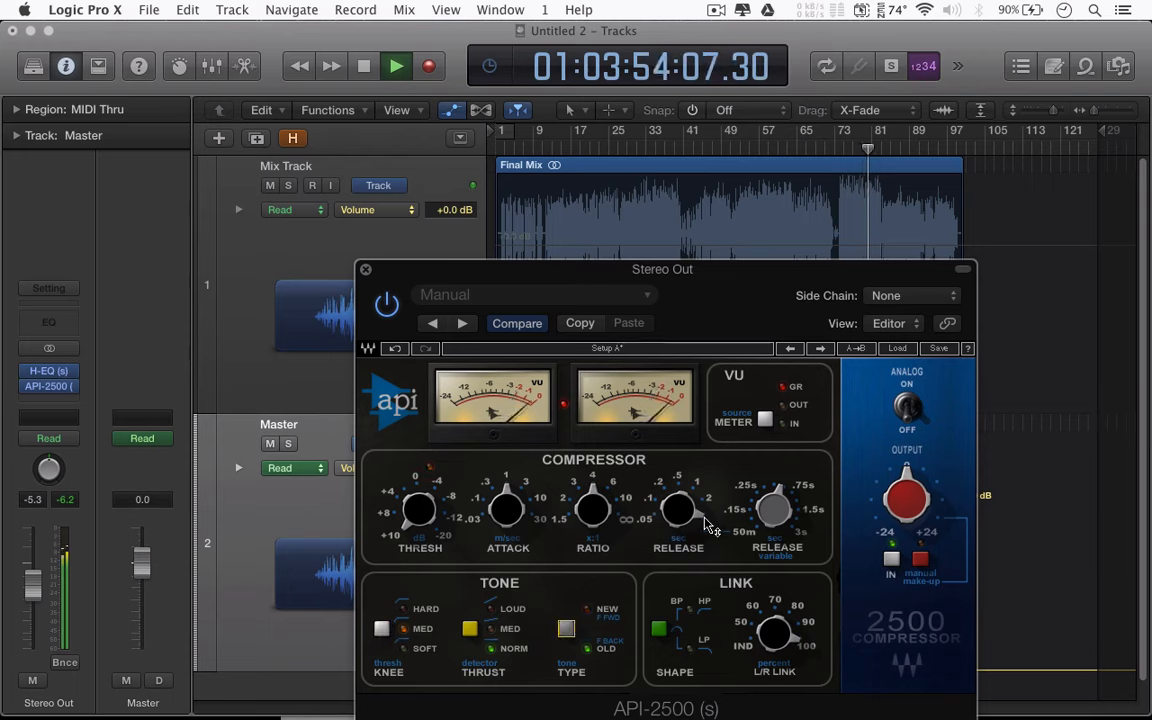
{"action": "key", "text": "space"}
Set the API-2500's threshold to 7.76 dB while playing the loud section from about bar 73
{"action": "mouse_move", "coordinate": [604, 529]}
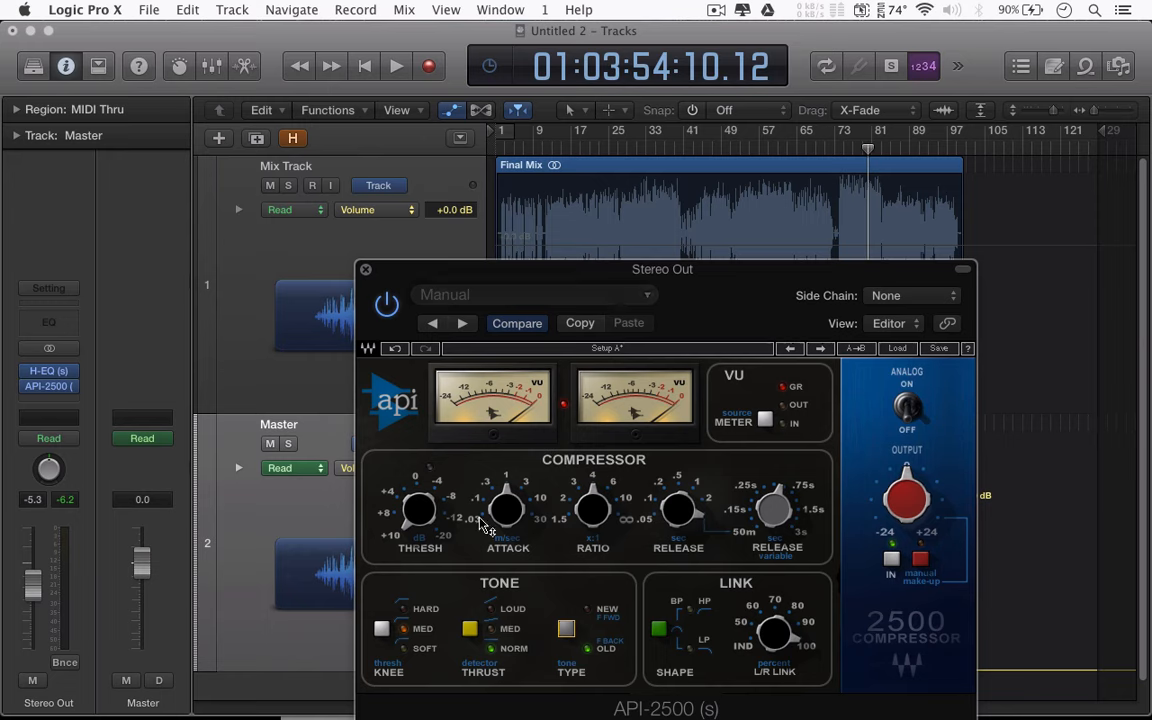
{"action": "left_click", "coordinate": [843, 150]}
{"action": "key", "text": "space"}
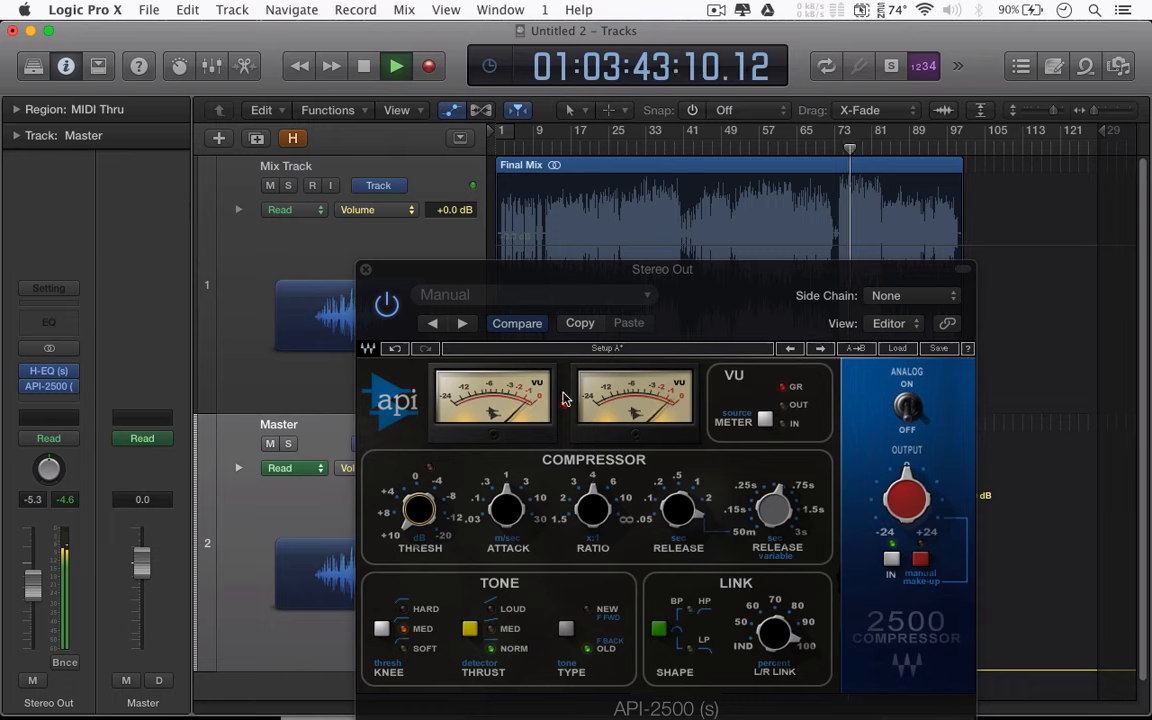
{"action": "mouse_move", "coordinate": [432, 511]}
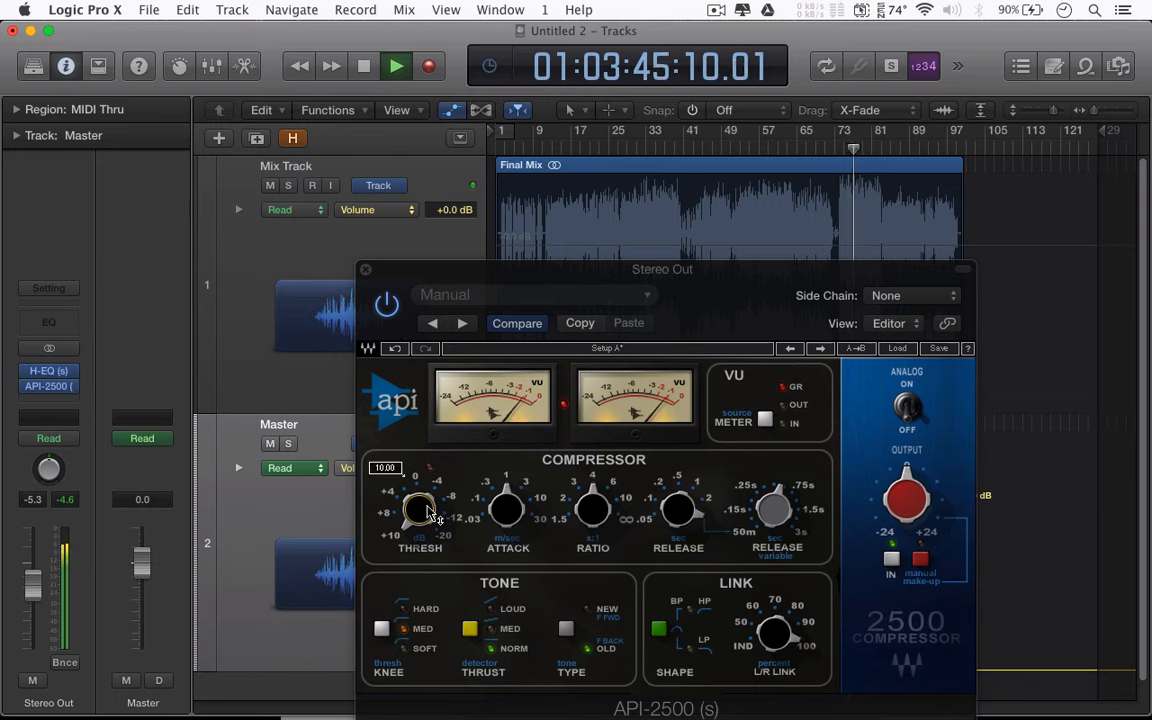
{"action": "left_click_drag", "start_coordinate": [432, 511], "coordinate": [432, 528]}
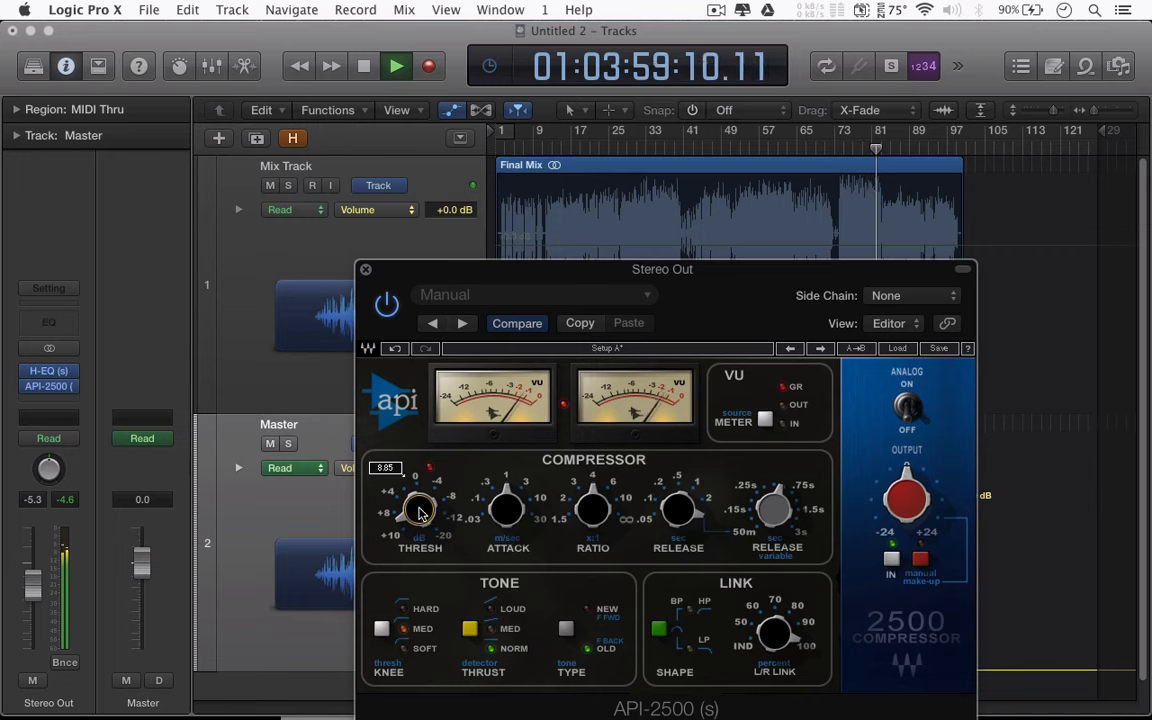
{"action": "left_click_drag", "start_coordinate": [419, 514], "coordinate": [433, 507]}
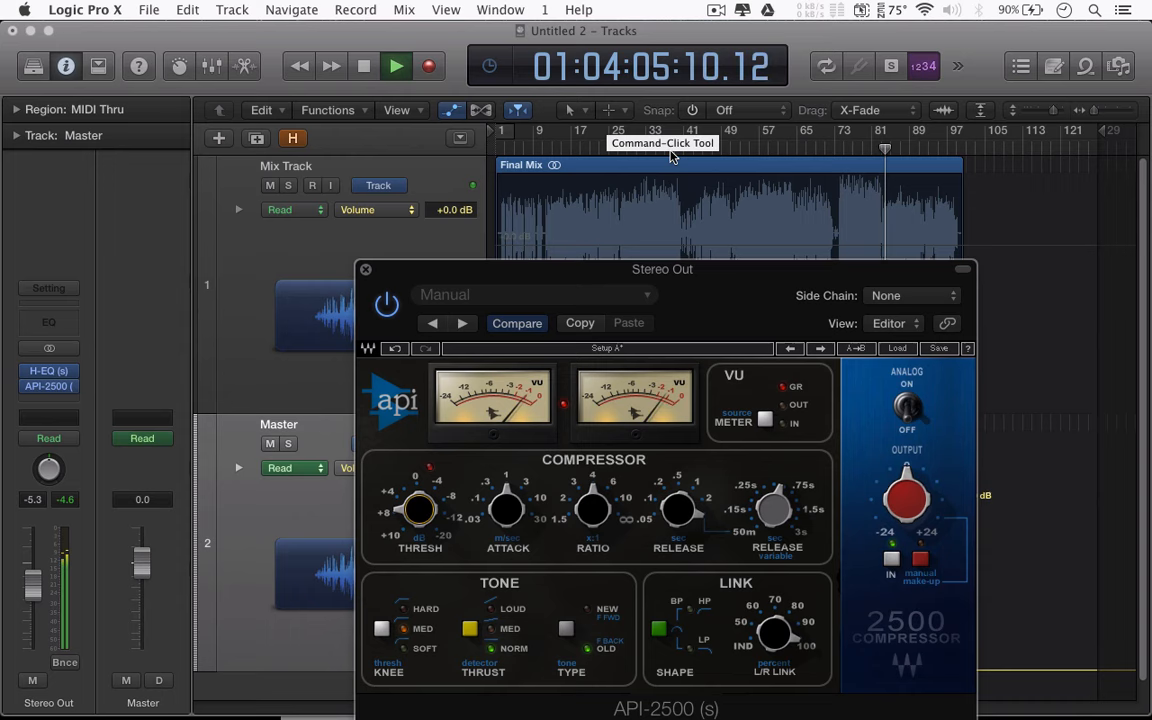
{"action": "left_click", "coordinate": [839, 147]}
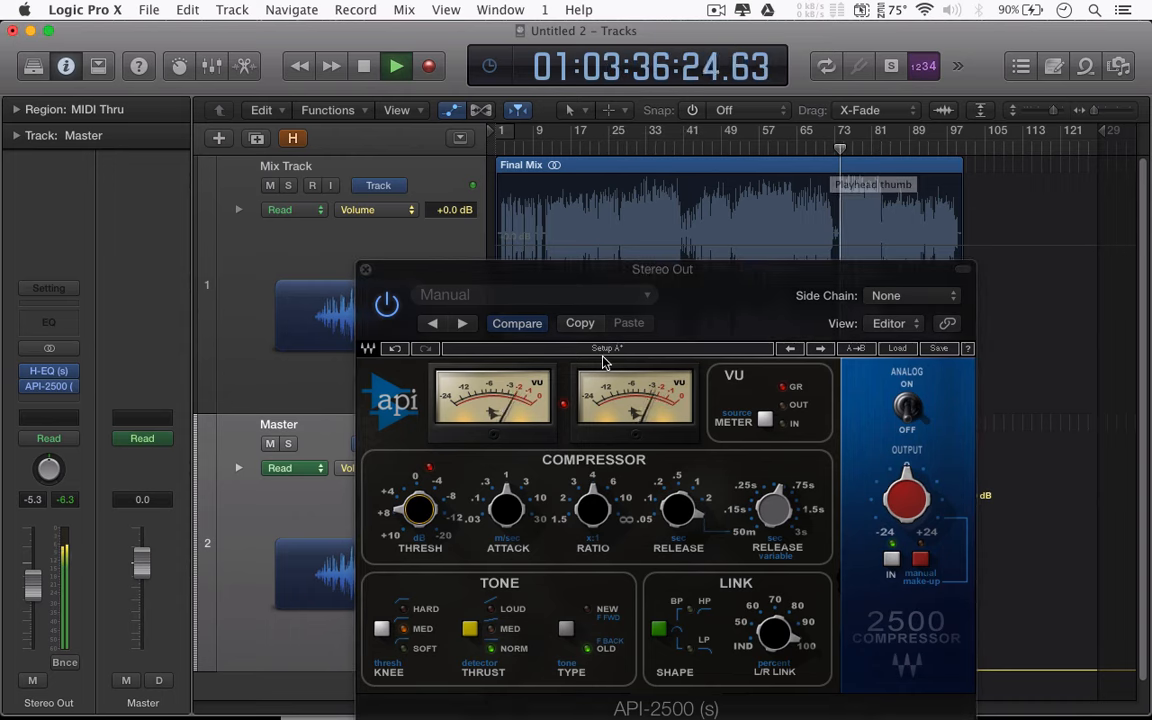
{"action": "left_click_drag", "start_coordinate": [419, 508], "coordinate": [419, 504]}
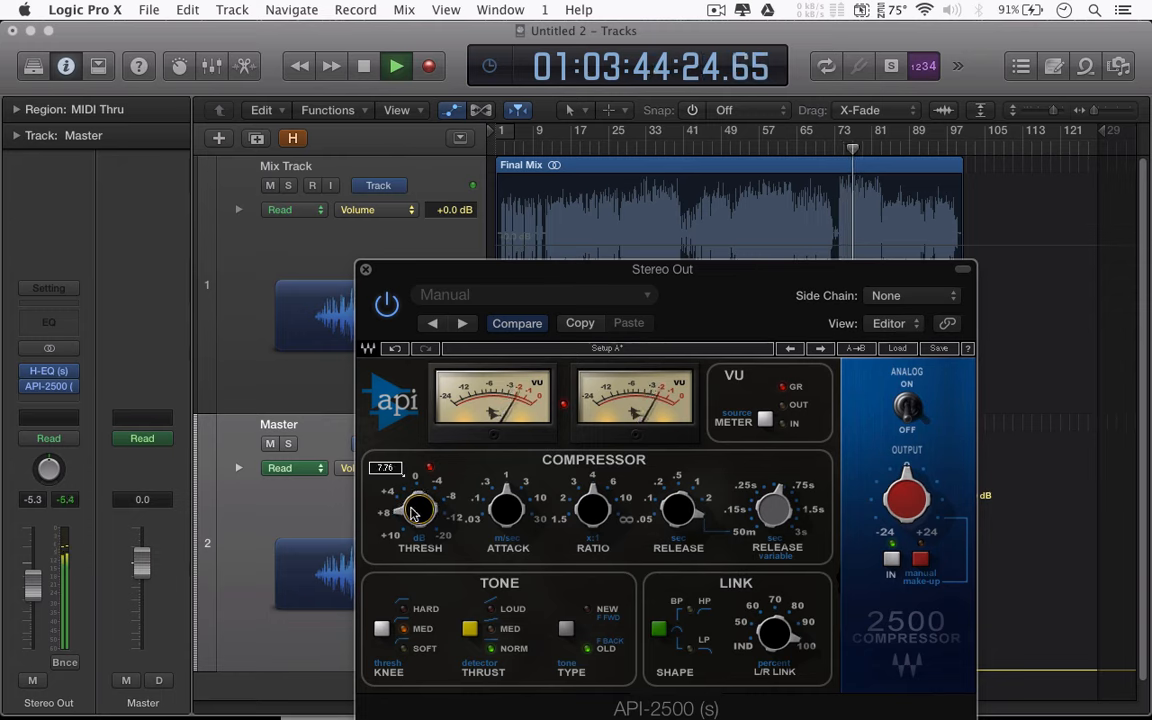
{"action": "key", "text": "space"}
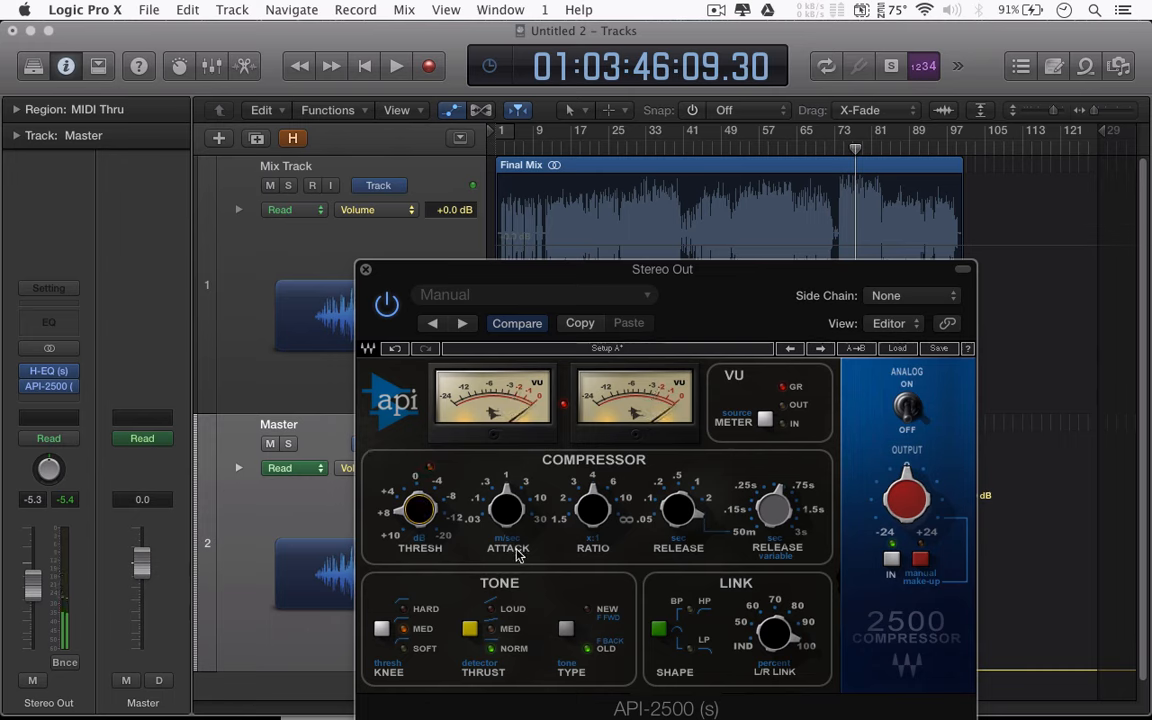
Set the API-2500's attack to 0.3 ms and audition the compression
{"action": "left_click_drag", "start_coordinate": [507, 509], "coordinate": [507, 529]}
{"action": "key", "text": "space"}
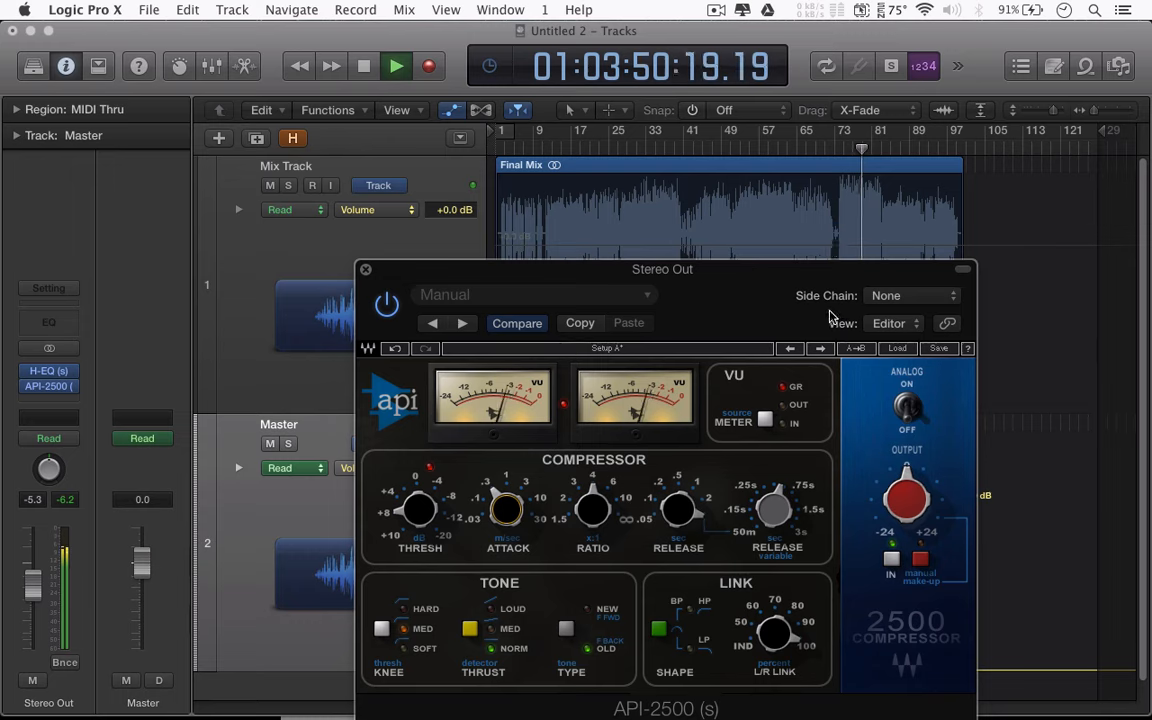
{"action": "key", "text": "space"}
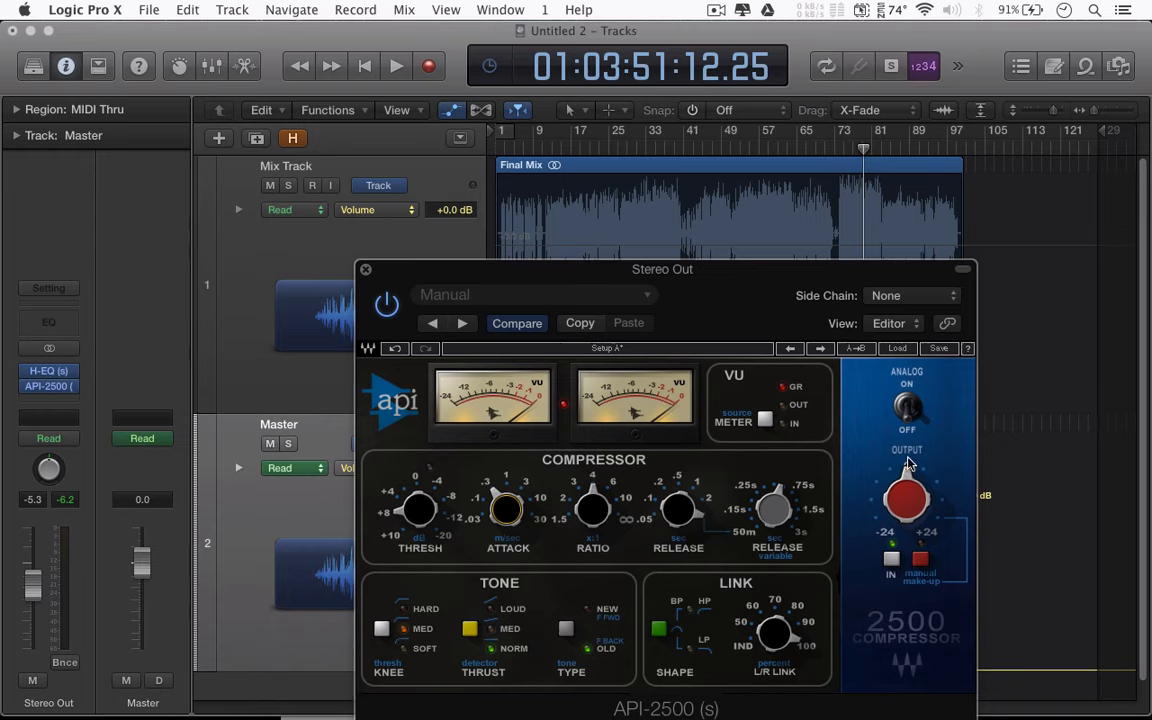
Set the API-2500's L/R link to 90 percent and close the plug-in
{"action": "left_click", "coordinate": [770, 637]}
{"action": "left_click", "coordinate": [767, 647]}
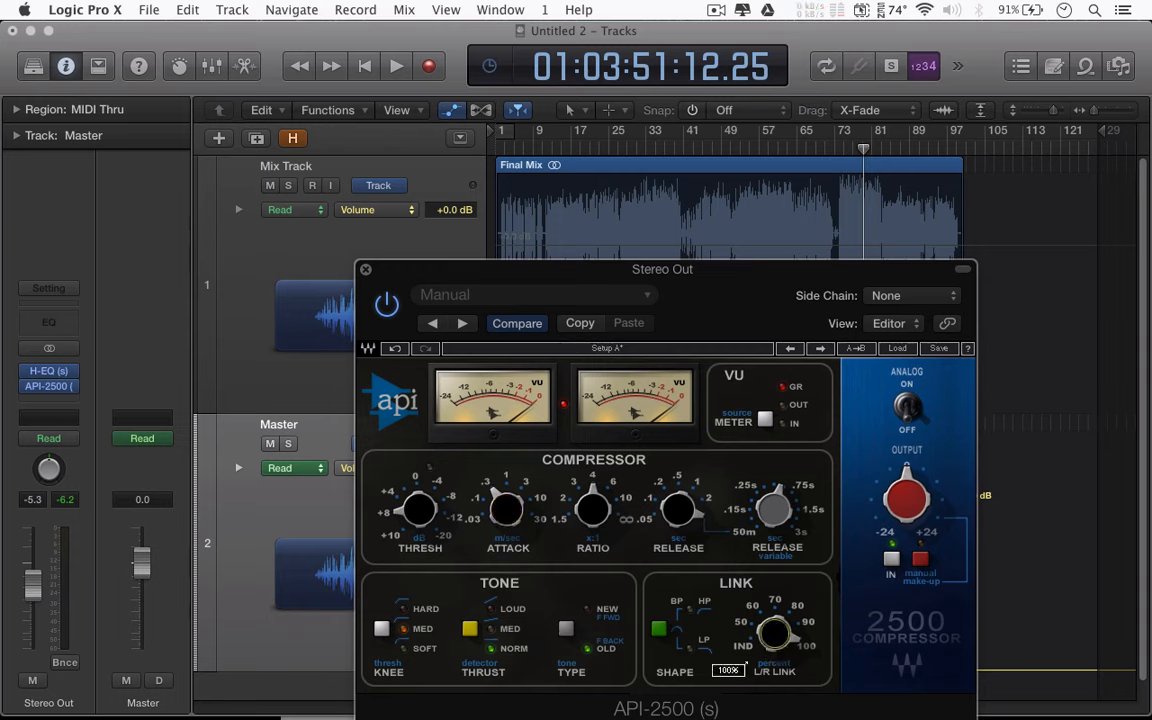
{"action": "mouse_move", "coordinate": [770, 640]}
{"action": "left_mouse_down"}
{"action": "mouse_move", "coordinate": [770, 660]}
{"action": "mouse_move", "coordinate": [770, 650]}
{"action": "left_mouse_up"}
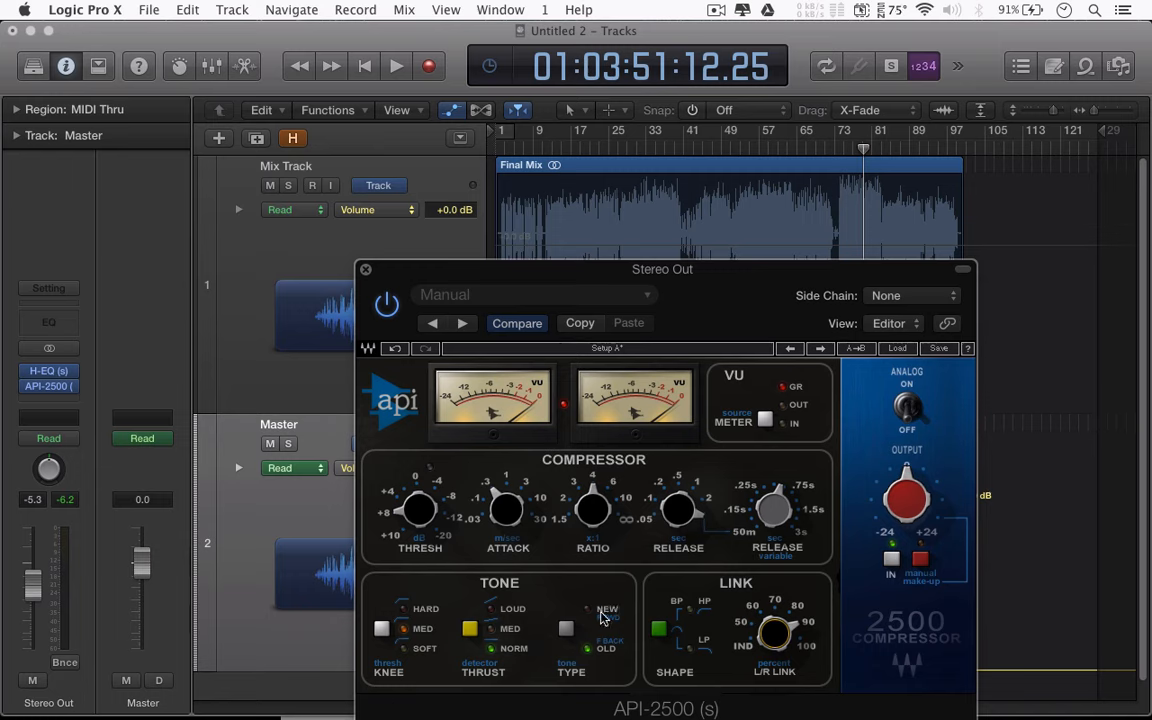
{"action": "left_click", "coordinate": [365, 269]}
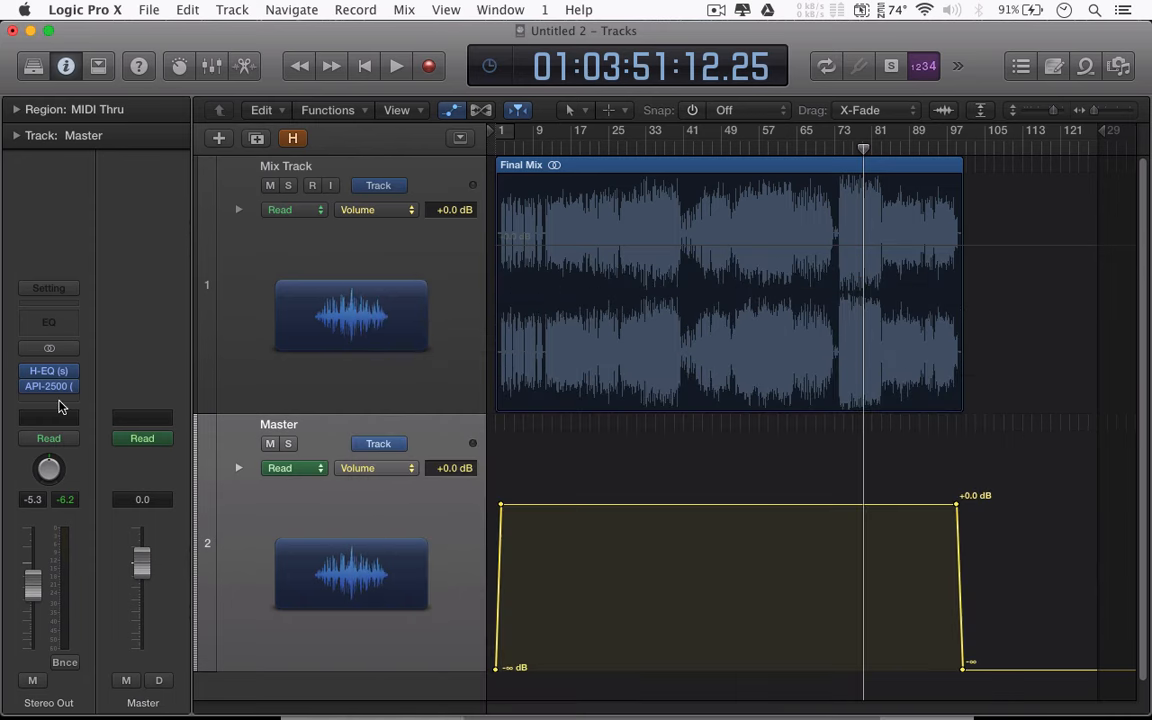
Insert the stereo Waves Vitamin plug-in after the API-2500 on the Stereo Out and move its window aside
{"action": "left_click", "coordinate": [60, 410]}
{"action": "mouse_move", "coordinate": [85, 621]}
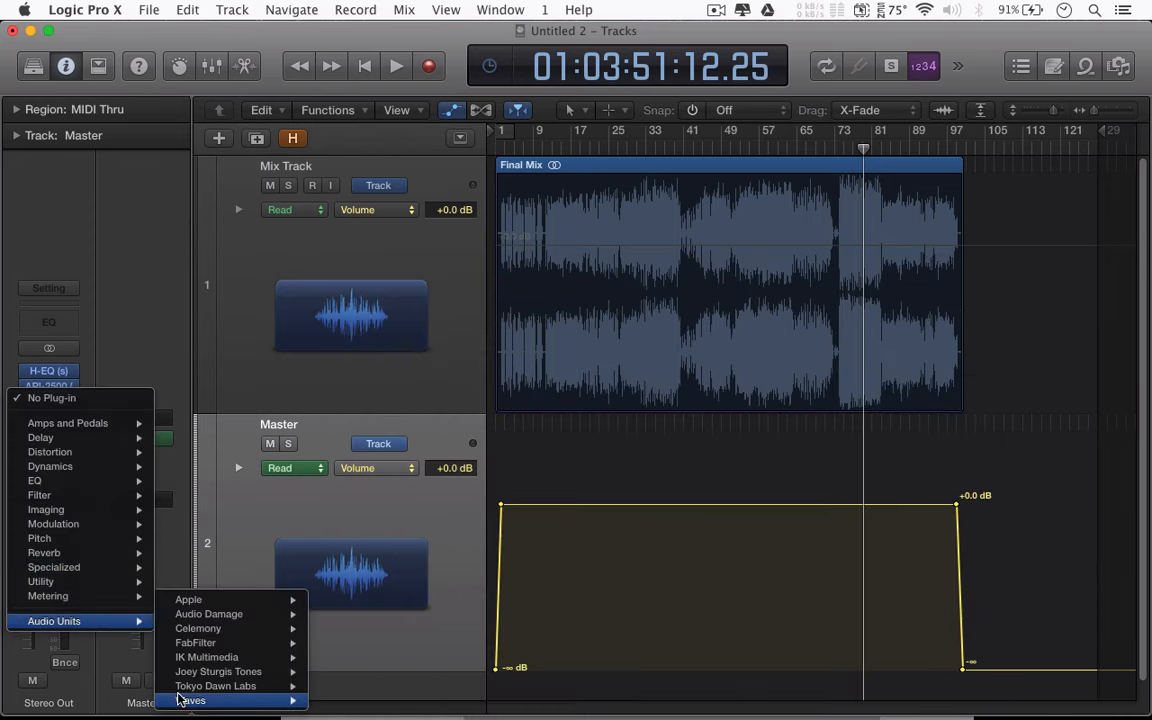
{"action": "mouse_move", "coordinate": [185, 700]}
{"action": "scroll", "coordinate": [455, 527], "scroll_direction": "down", "scroll_amount": 10}
{"action": "scroll", "coordinate": [455, 527], "scroll_direction": "down", "scroll_amount": 15}
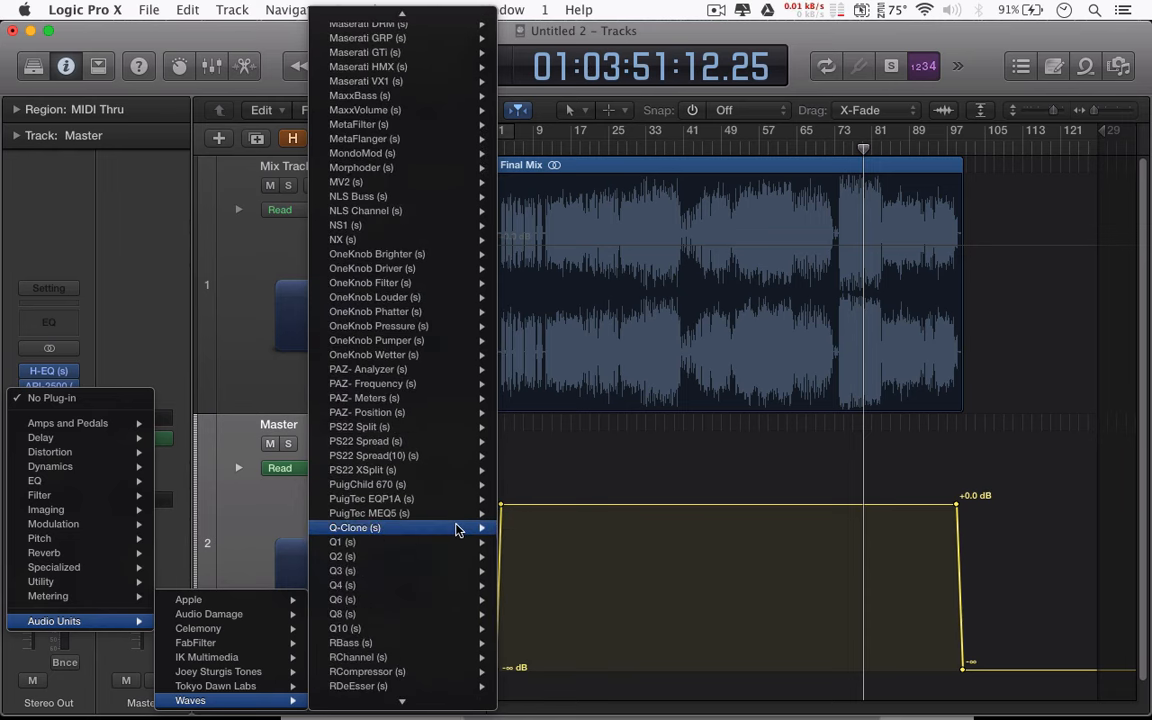
{"action": "scroll", "coordinate": [455, 527], "scroll_direction": "down", "scroll_amount": 15}
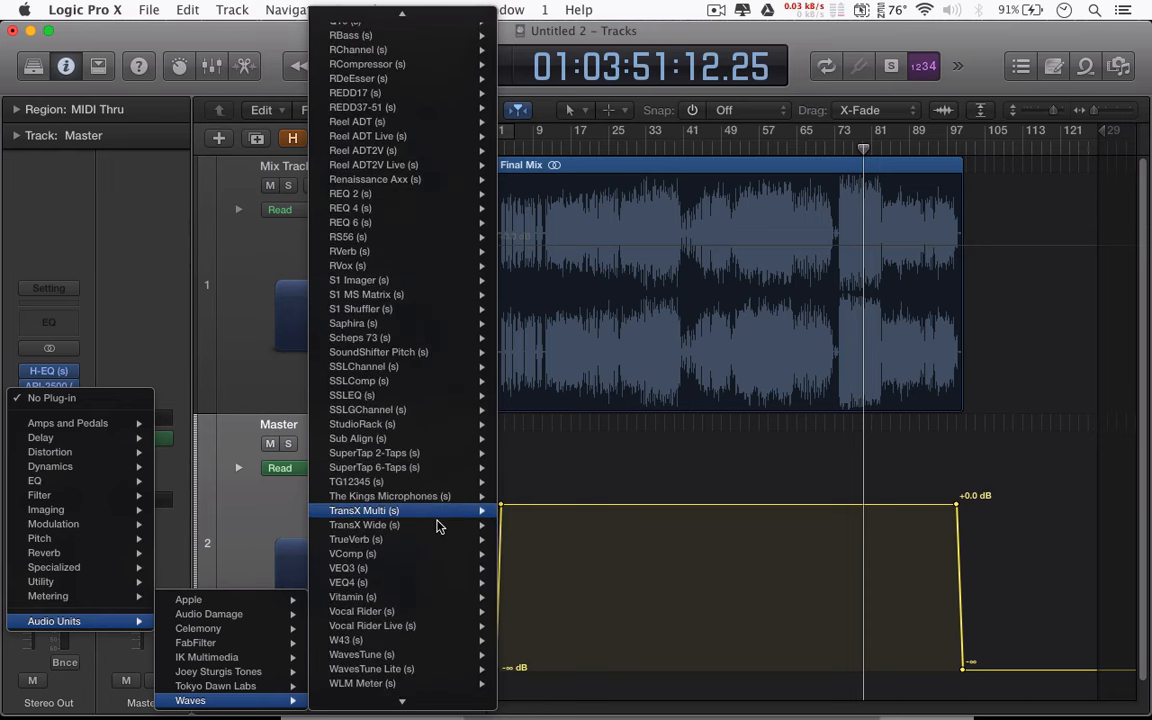
{"action": "scroll", "coordinate": [437, 527], "scroll_direction": "down", "scroll_amount": 3}
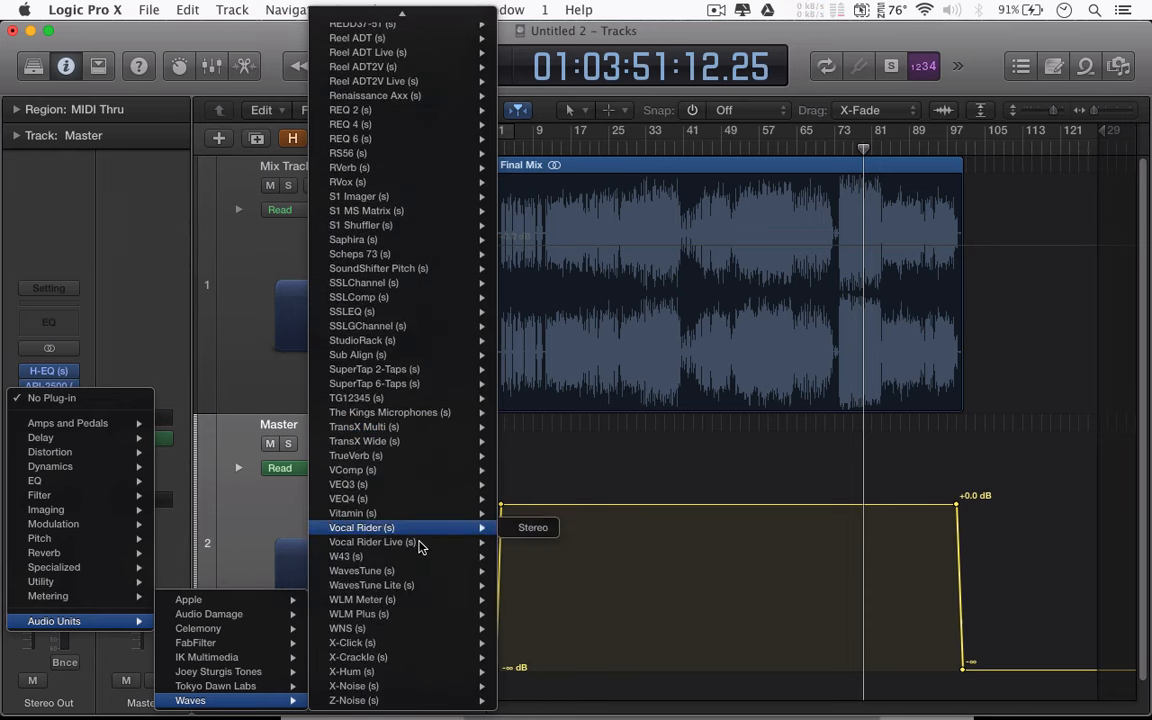
{"action": "left_click", "coordinate": [363, 515]}
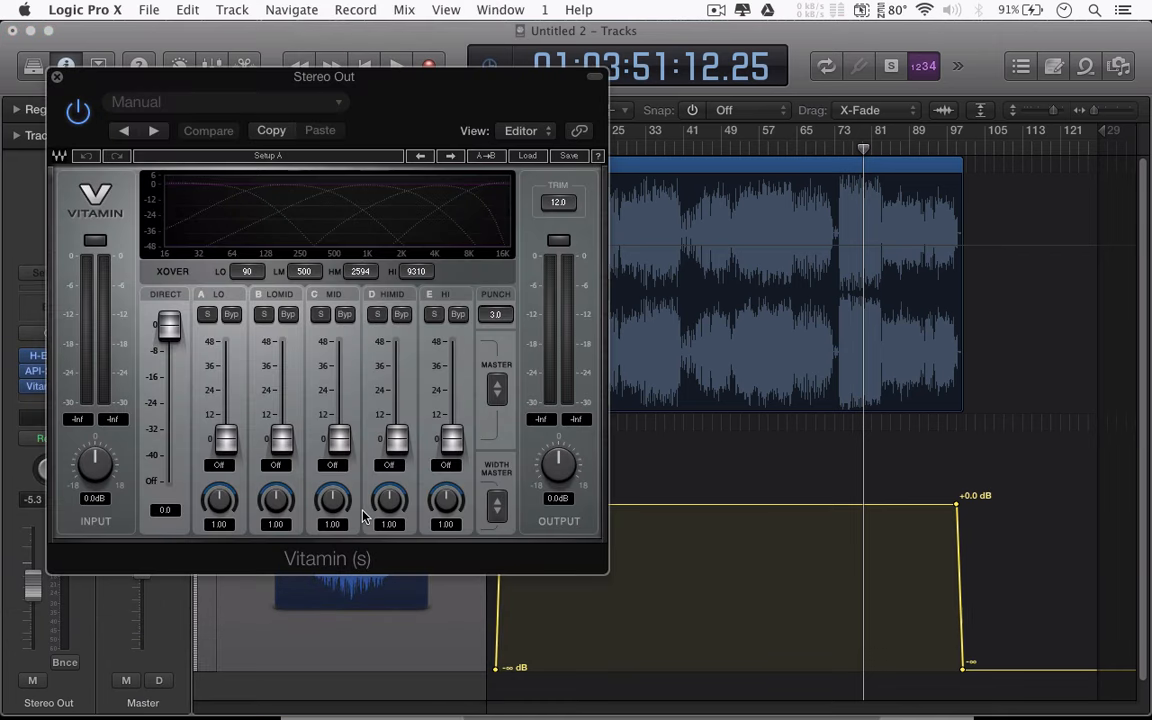
{"action": "left_click_drag", "start_coordinate": [411, 96], "coordinate": [793, 196]}
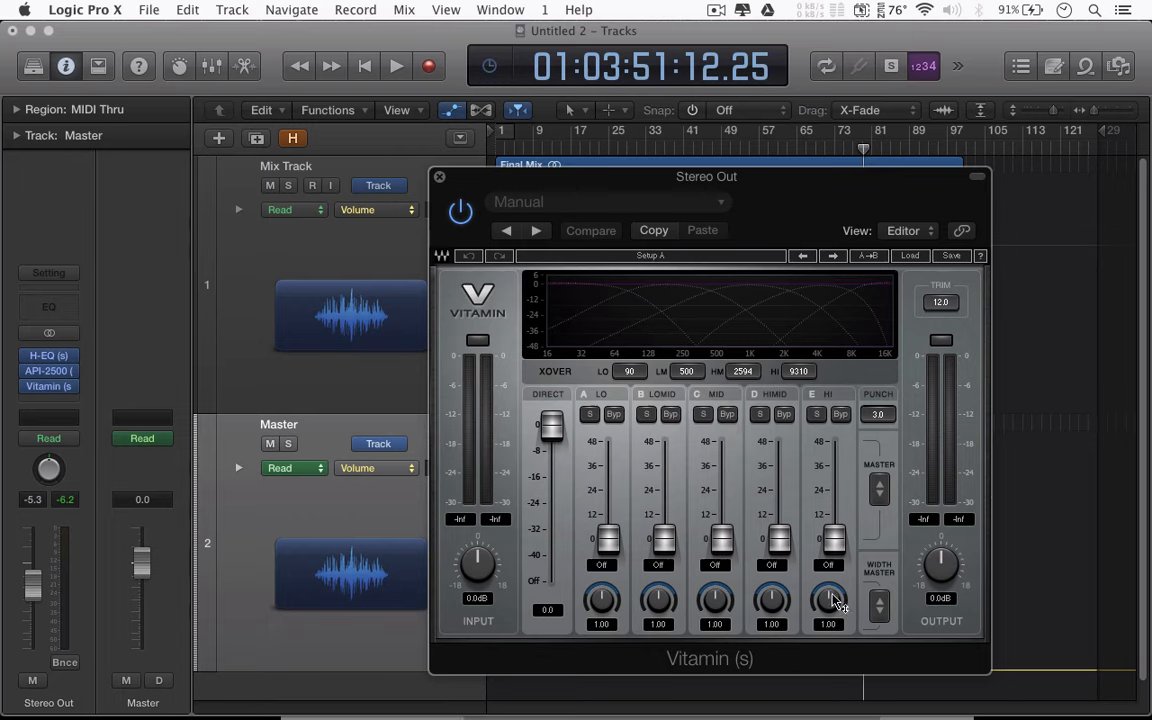
{"action": "left_click", "coordinate": [607, 541]}
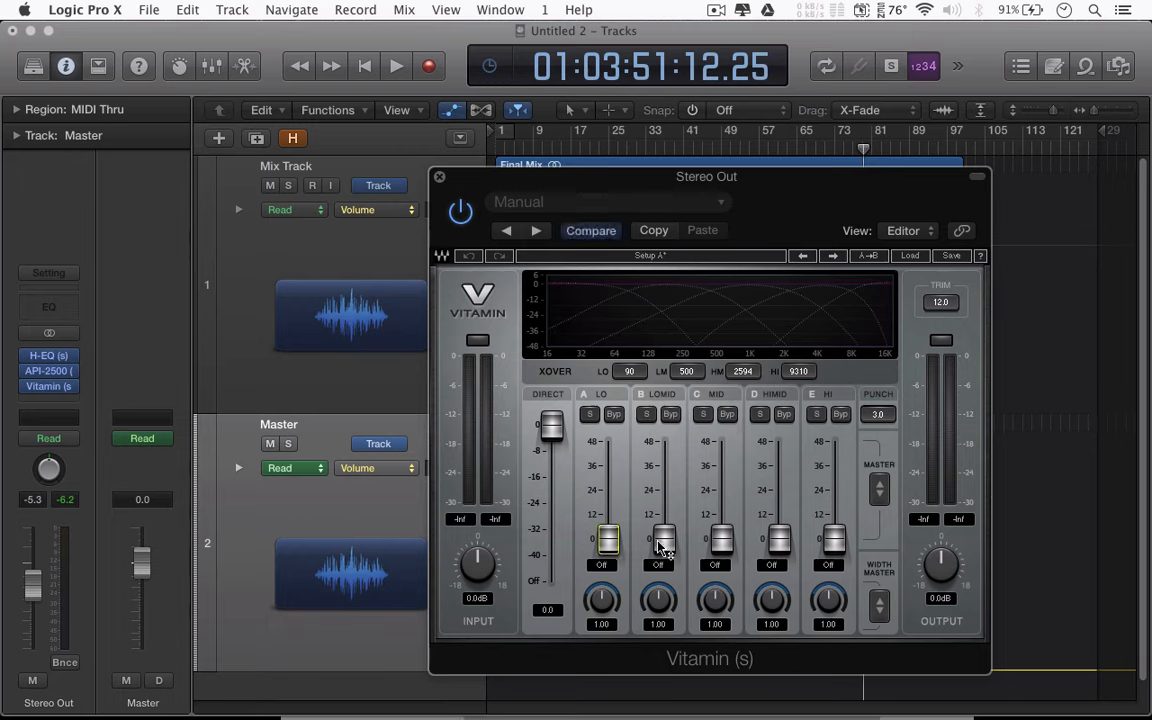
Replace Vitamin on the Stereo Out with Logic's Exciter and close the Exciter window
{"action": "left_click", "coordinate": [70, 386]}
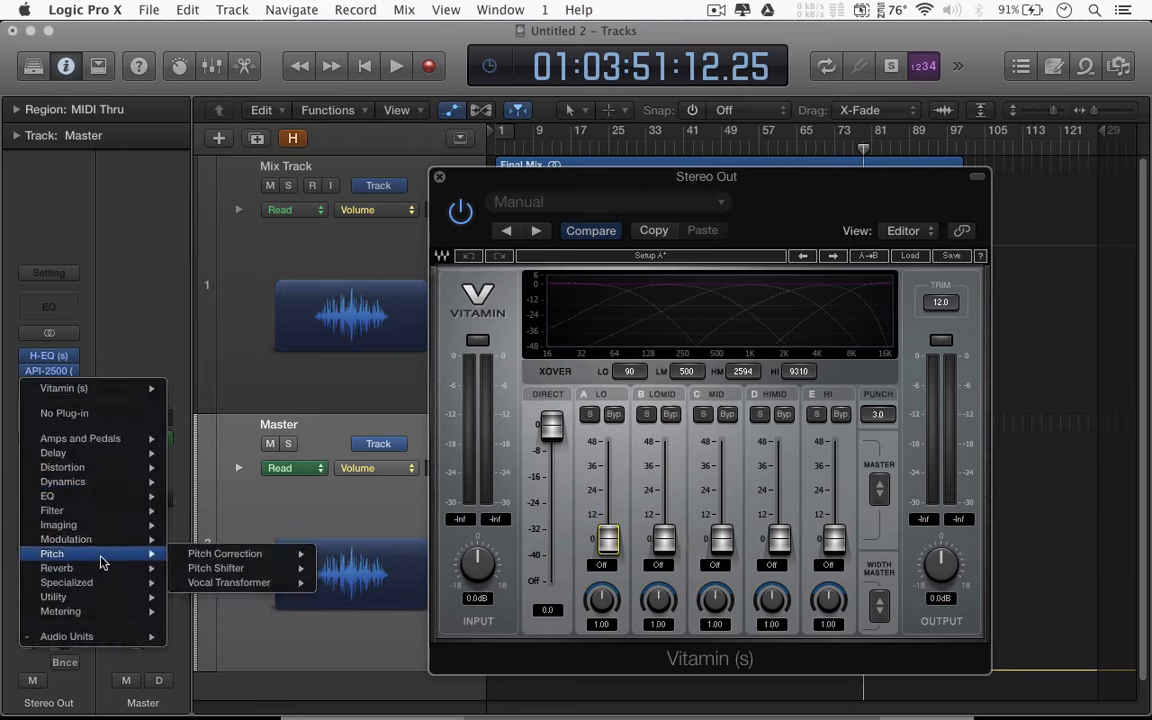
{"action": "mouse_move", "coordinate": [106, 529]}
{"action": "mouse_move", "coordinate": [92, 586]}
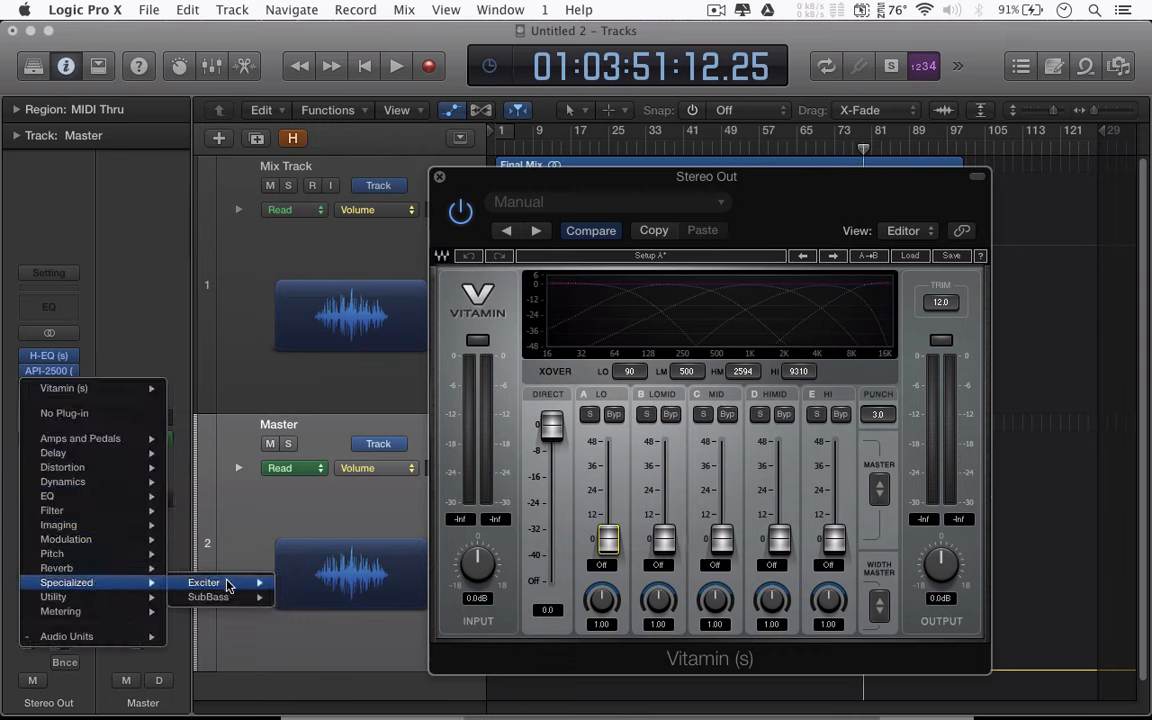
{"action": "mouse_move", "coordinate": [230, 584]}
{"action": "left_click", "coordinate": [305, 584]}
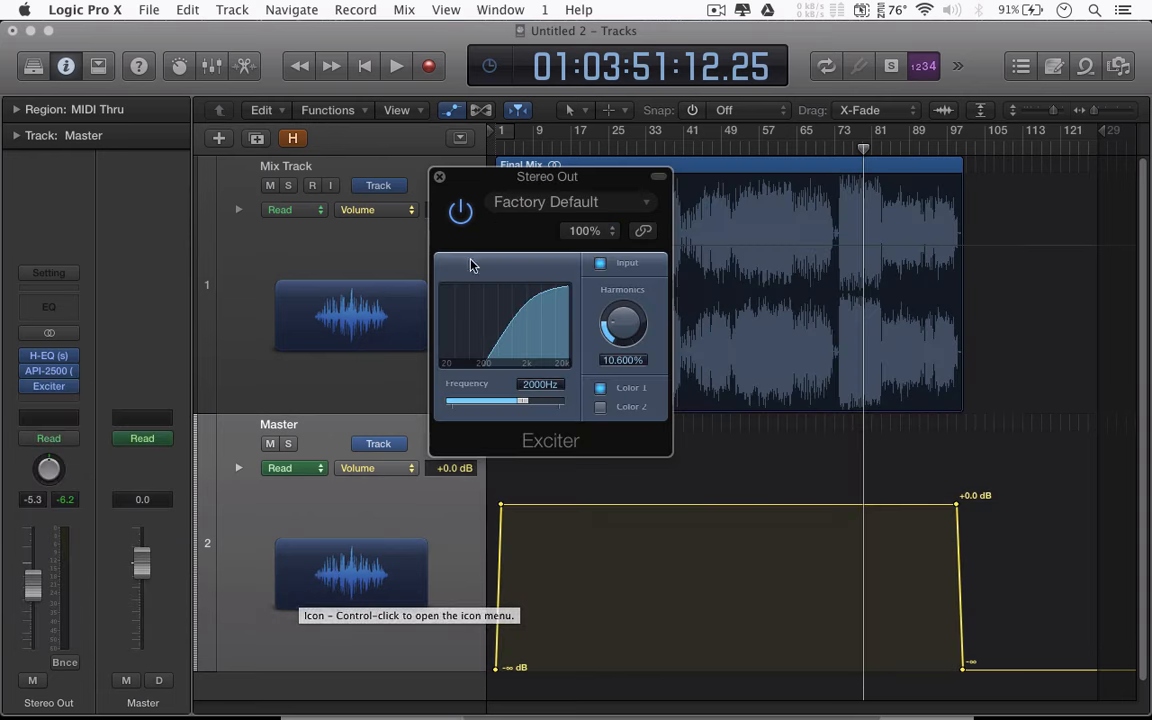
{"action": "left_click", "coordinate": [441, 178]}
Replace the Exciter on the Stereo Out with the Waves Vitamin plug-in and move its window aside
{"action": "left_click", "coordinate": [74, 387]}
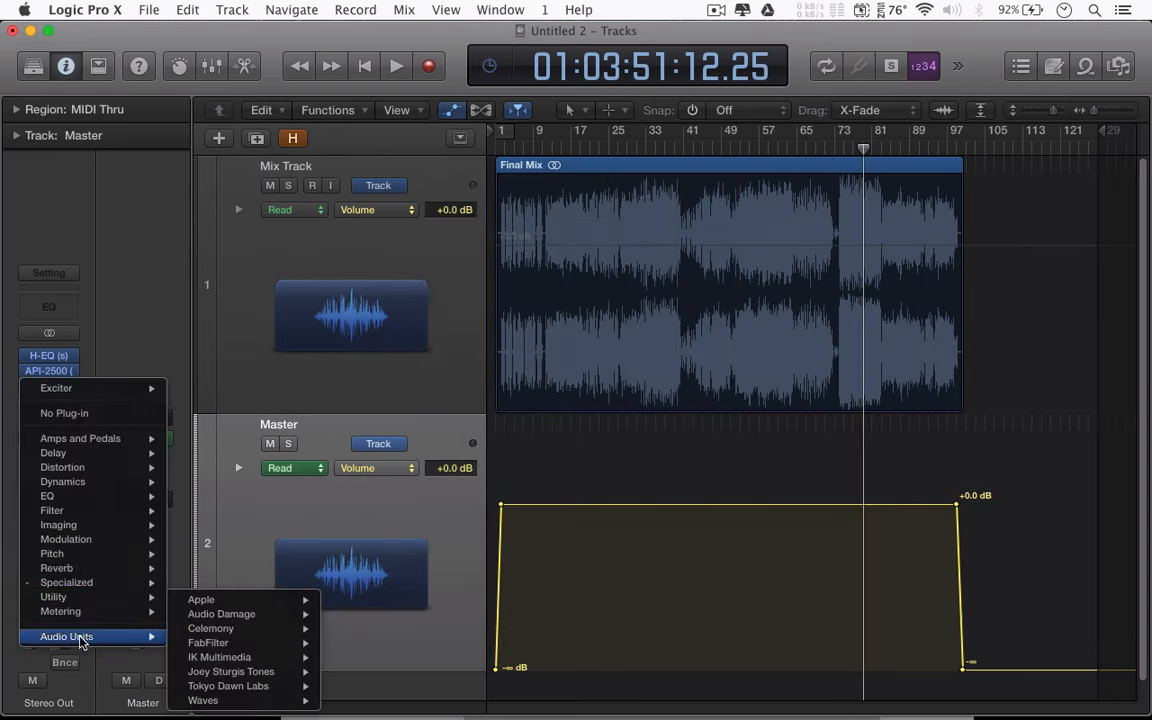
{"action": "mouse_move", "coordinate": [245, 700]}
{"action": "scroll", "coordinate": [420, 645], "scroll_direction": "down", "scroll_amount": 15}
{"action": "mouse_move", "coordinate": [420, 645]}
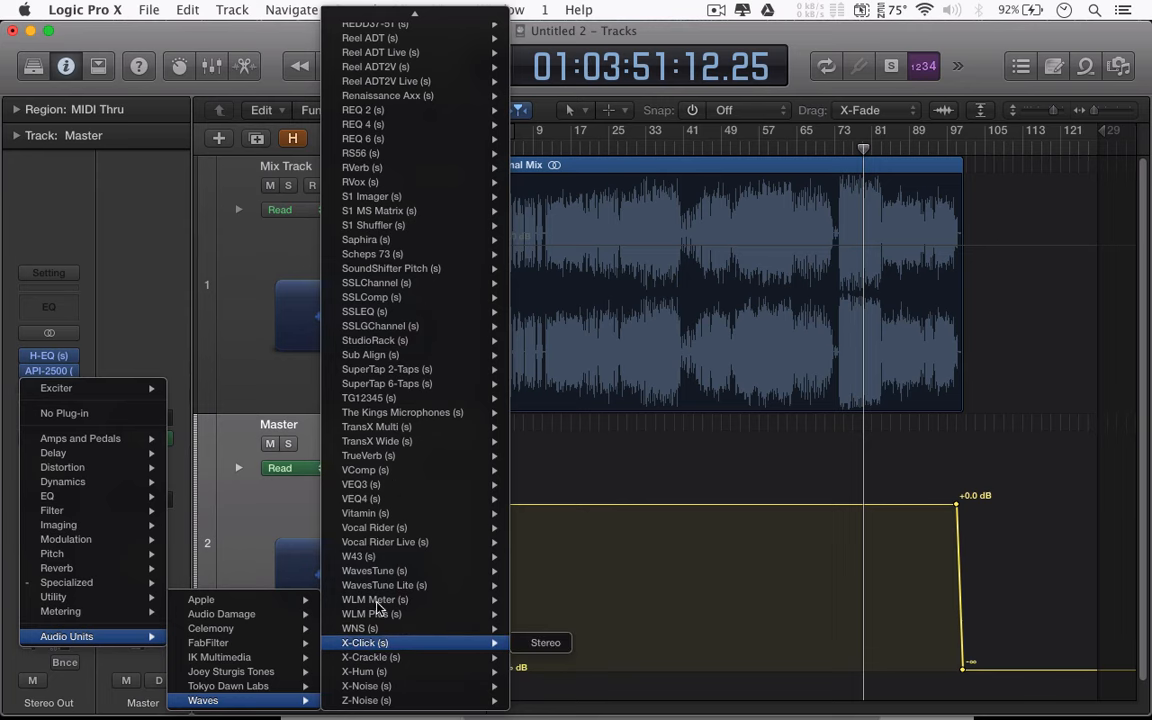
{"action": "left_click", "coordinate": [377, 514]}
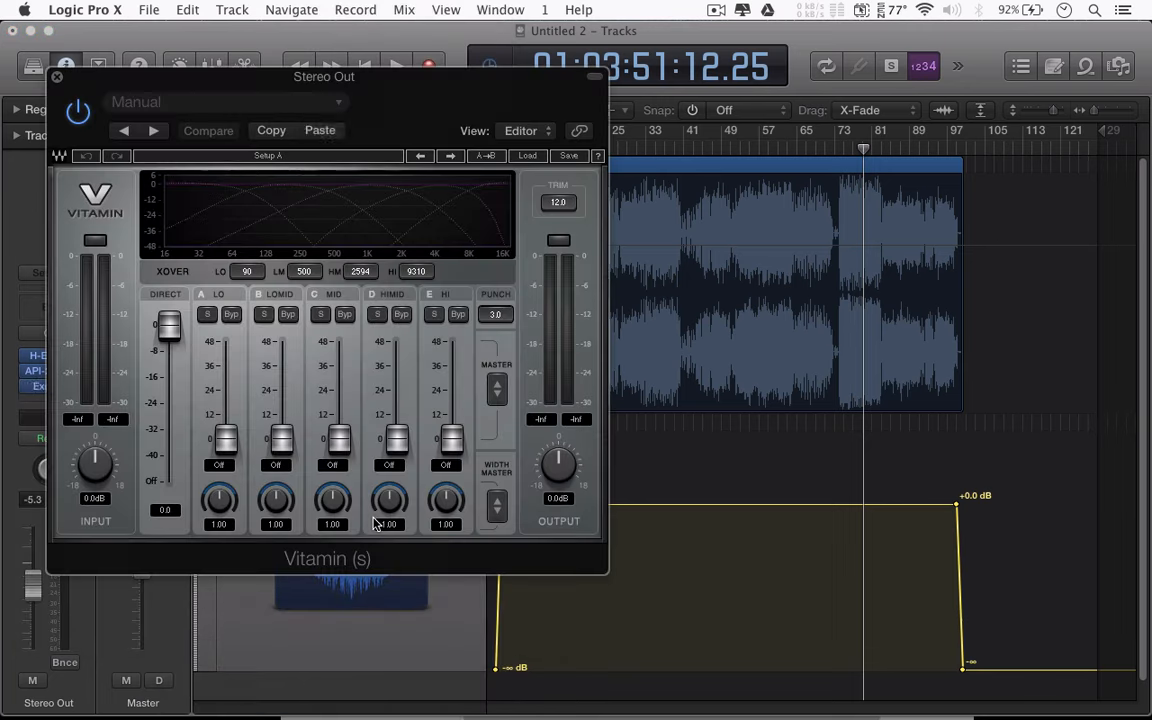
{"action": "left_click_drag", "start_coordinate": [465, 138], "coordinate": [845, 115]}
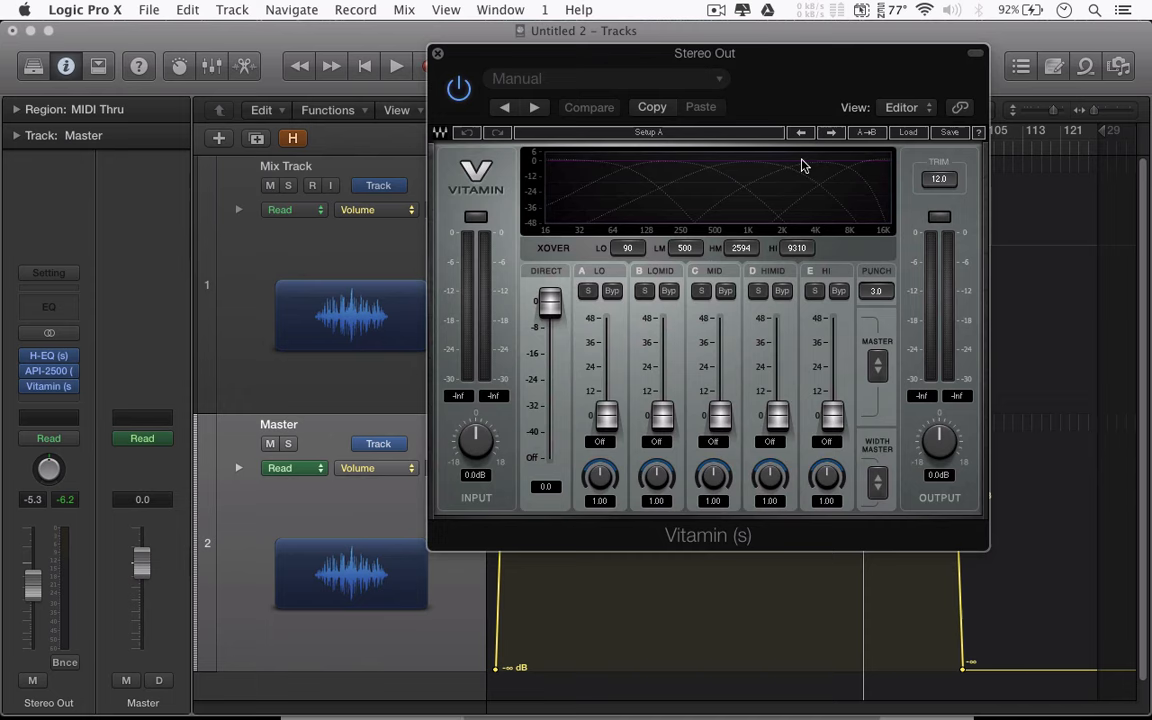
{"action": "left_click", "coordinate": [72, 401]}
{"action": "left_click", "coordinate": [62, 400]}
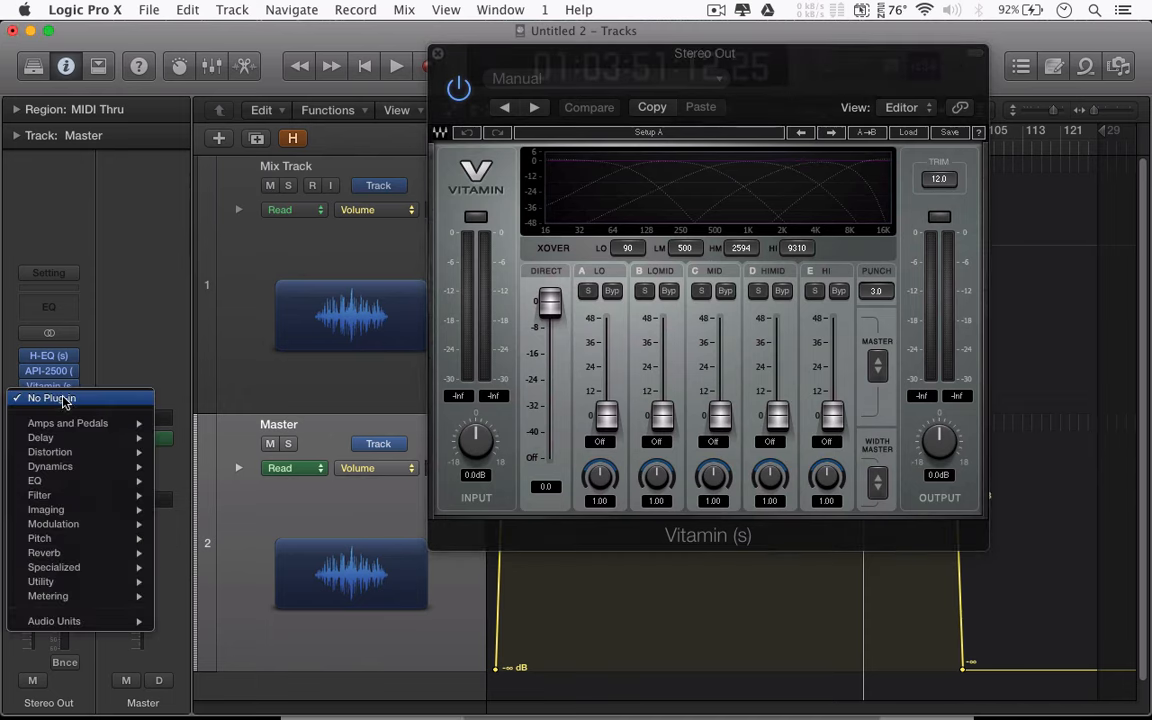
{"action": "mouse_move", "coordinate": [118, 516]}
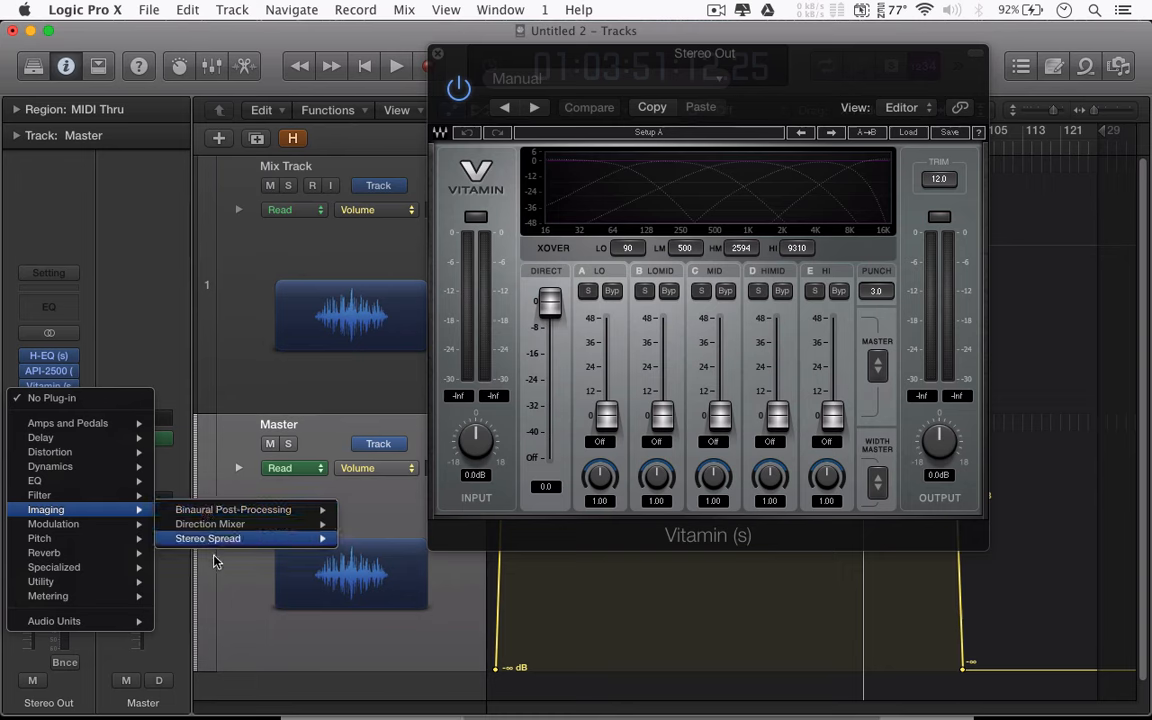
{"action": "left_click", "coordinate": [644, 538]}
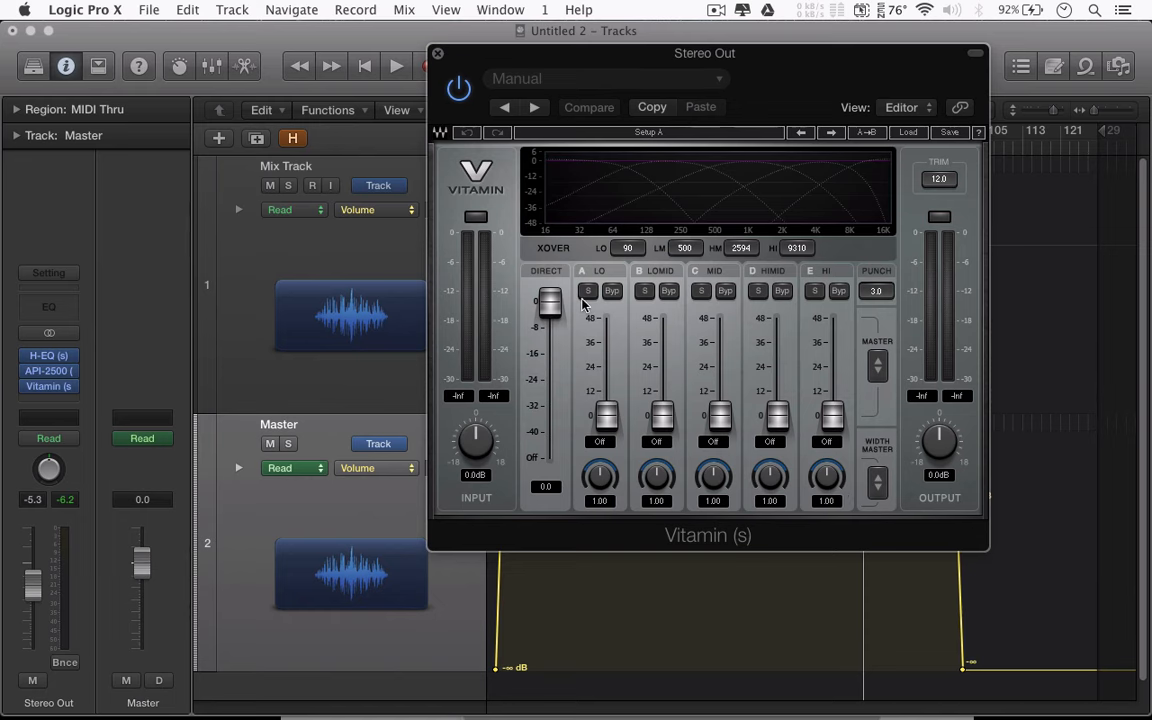
Solo Vitamin's LO band, play the mix from about bar 57 and set the band's level to 28.4
{"action": "left_click_drag", "start_coordinate": [745, 119], "coordinate": [857, 282]}
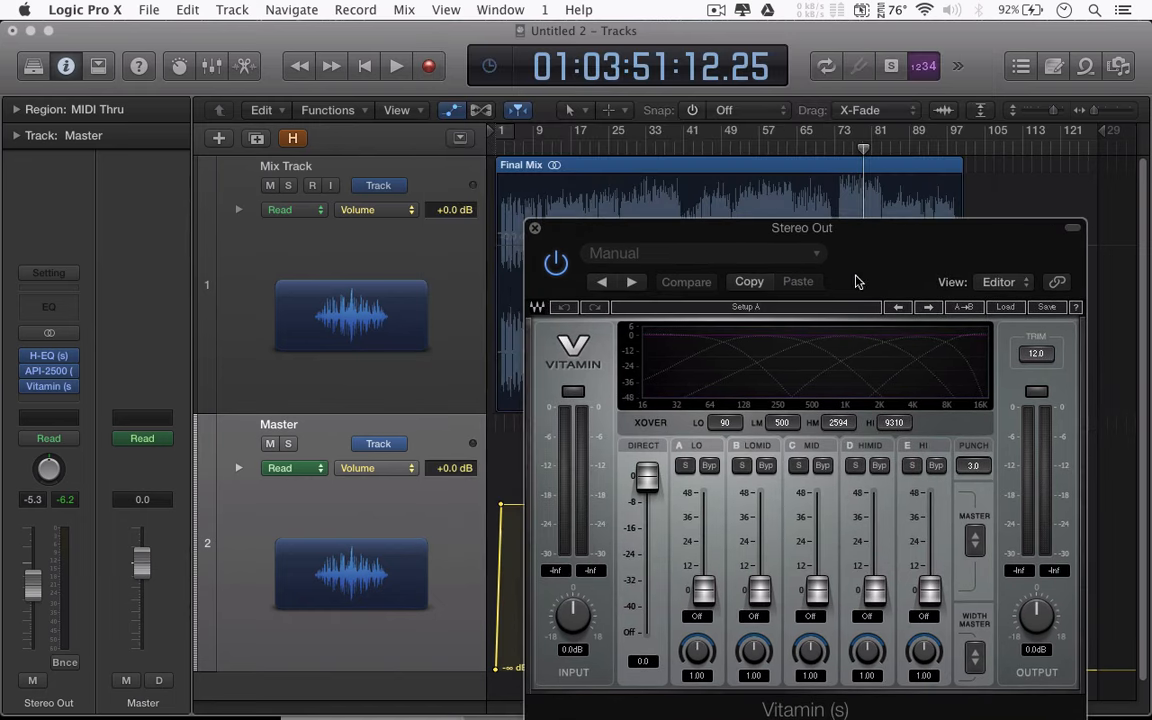
{"action": "left_click", "coordinate": [684, 466]}
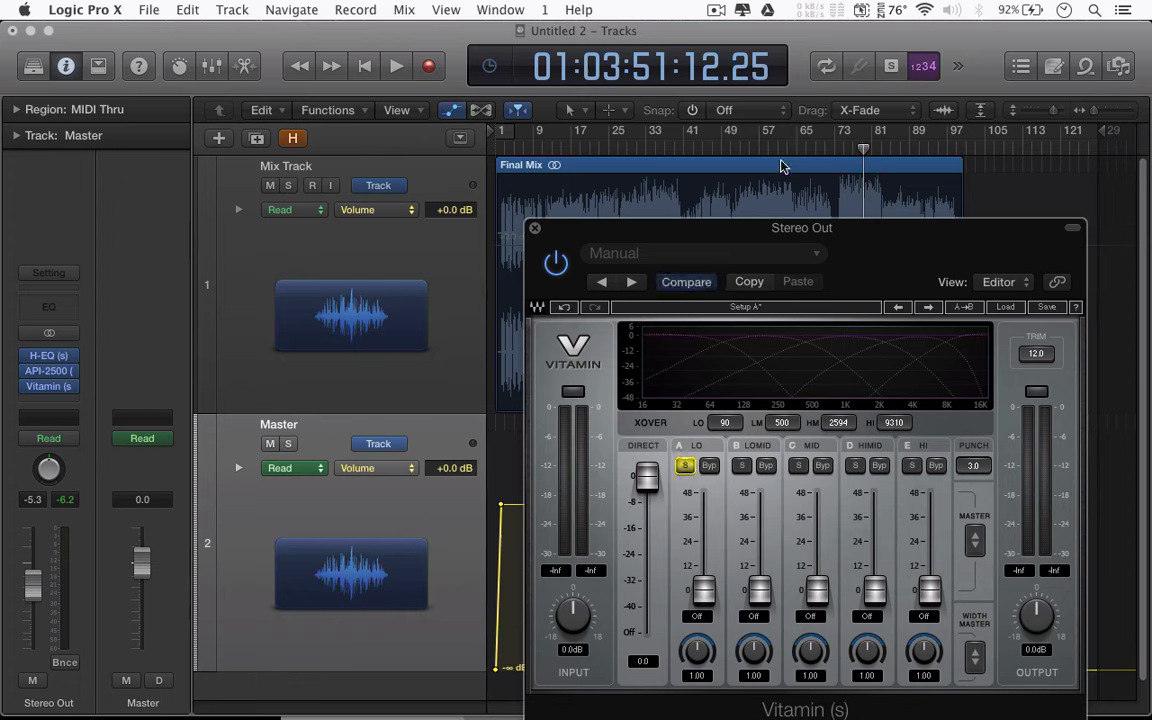
{"action": "left_click", "coordinate": [761, 146]}
{"action": "key", "text": "space"}
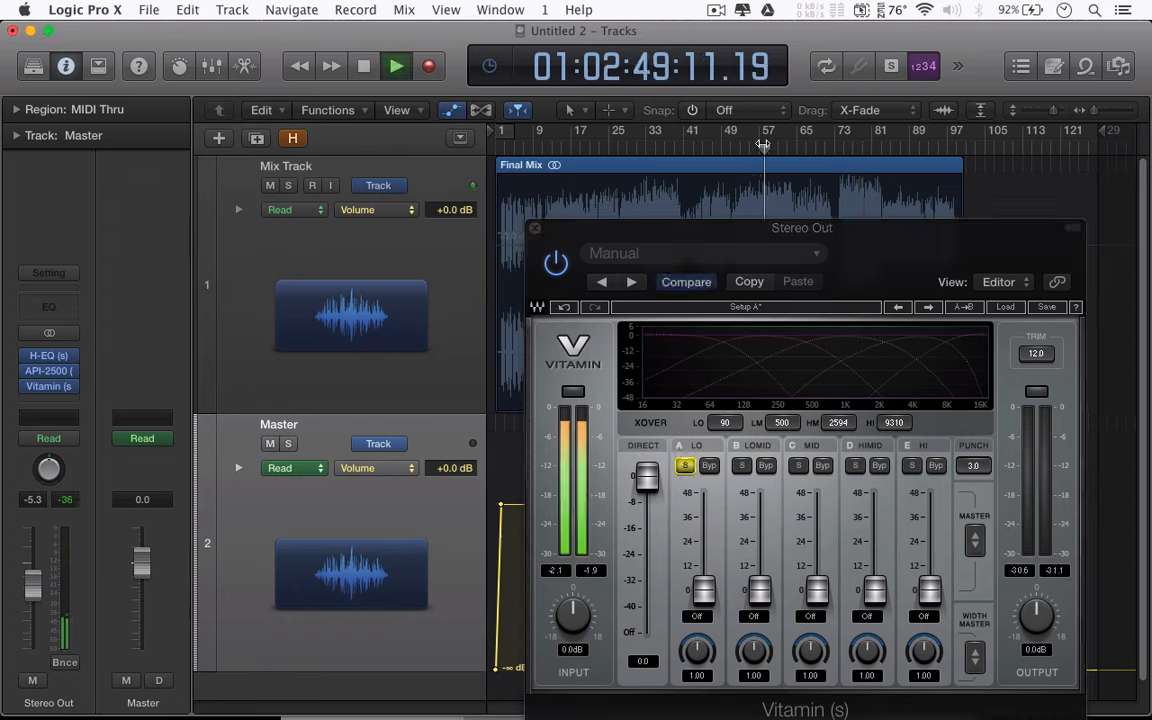
{"action": "left_click_drag", "start_coordinate": [704, 591], "coordinate": [704, 534]}
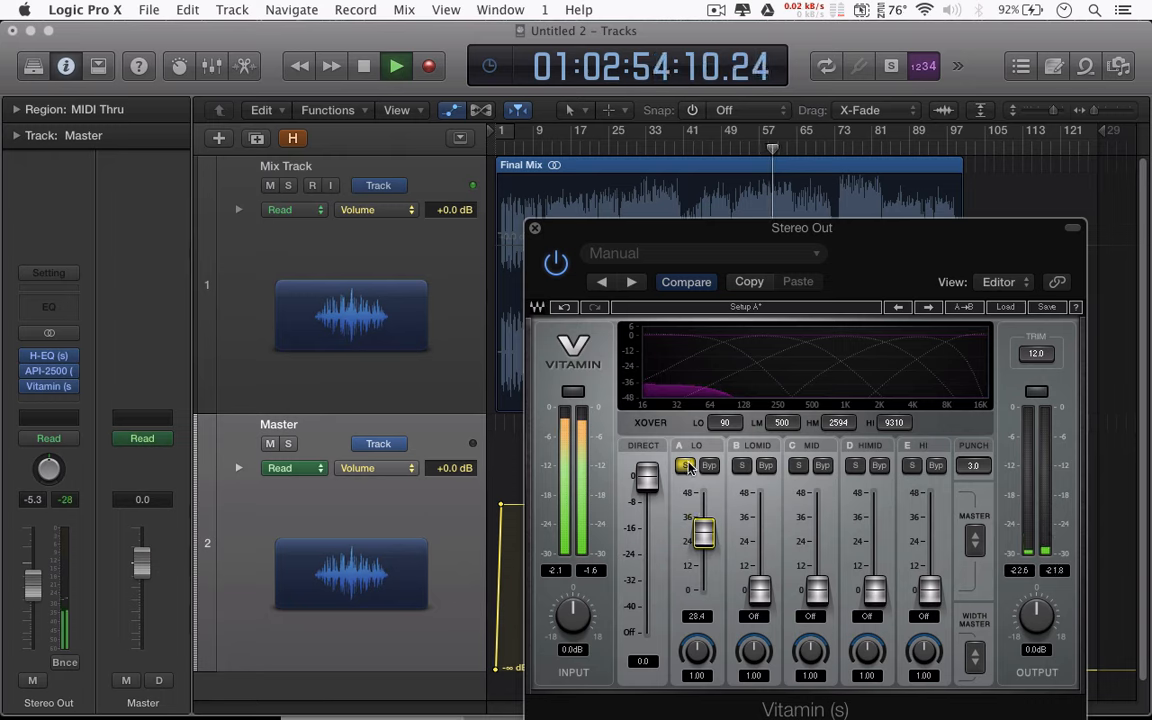
Solo Vitamin's LOMID band in place of LO, set its level to 24.5 and turn the solo off
{"action": "left_click", "coordinate": [743, 468]}
{"action": "left_click_drag", "start_coordinate": [760, 591], "coordinate": [760, 540]}
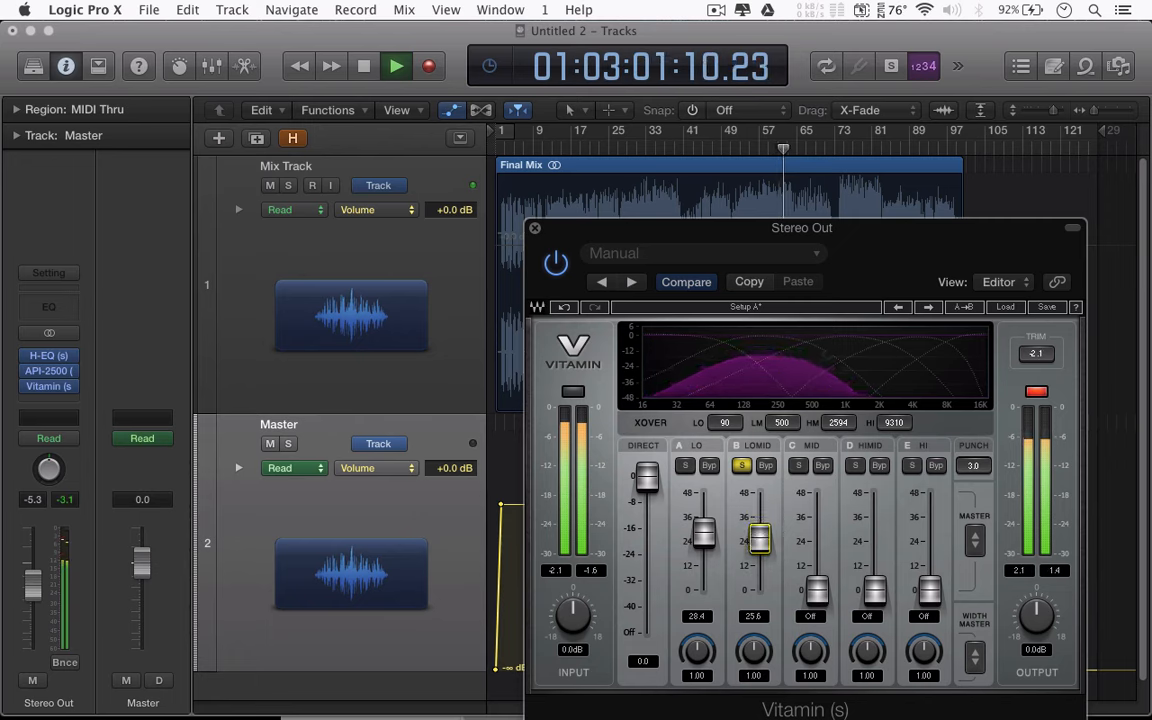
{"action": "left_click", "coordinate": [741, 467]}
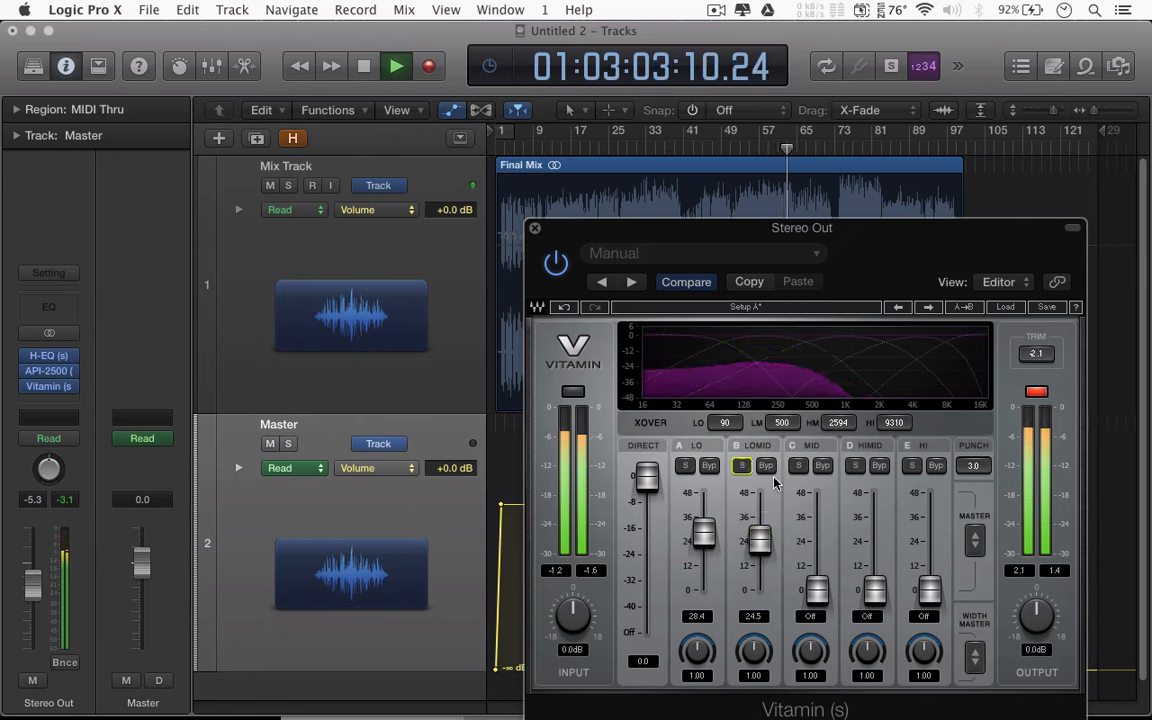
Solo Vitamin's MID band, set its level to 21.1 and turn the solo off
{"action": "left_click", "coordinate": [798, 466]}
{"action": "left_click_drag", "start_coordinate": [817, 592], "coordinate": [817, 545]}
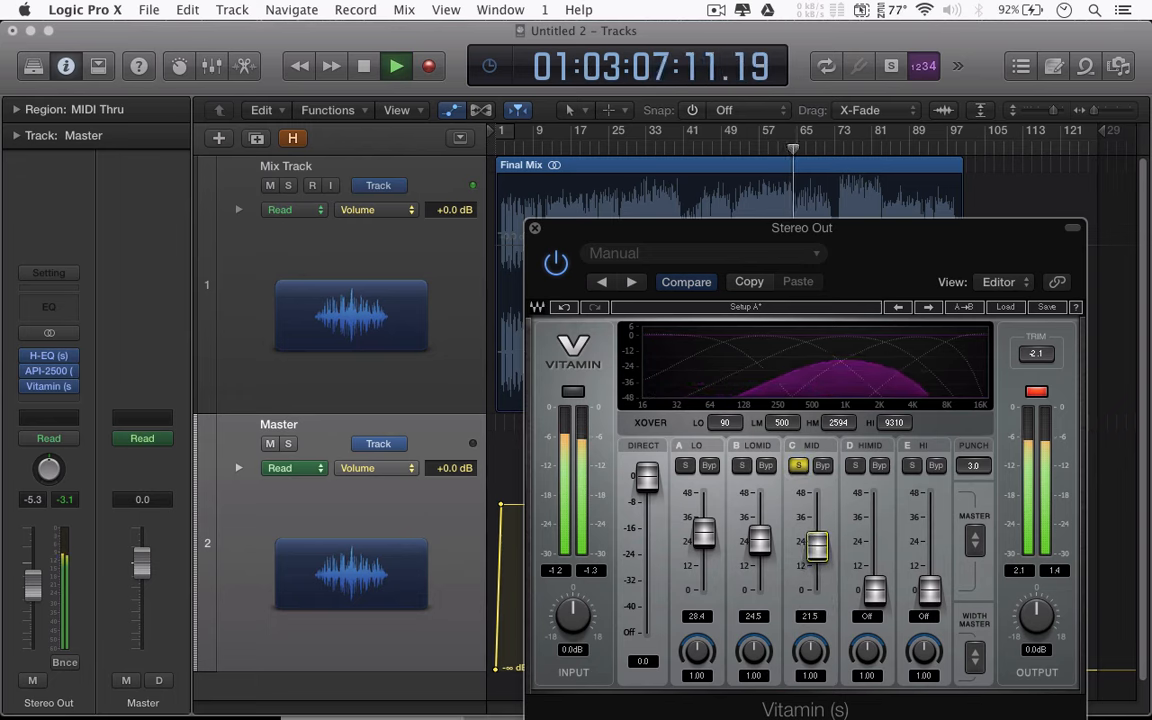
{"action": "left_click", "coordinate": [798, 466]}
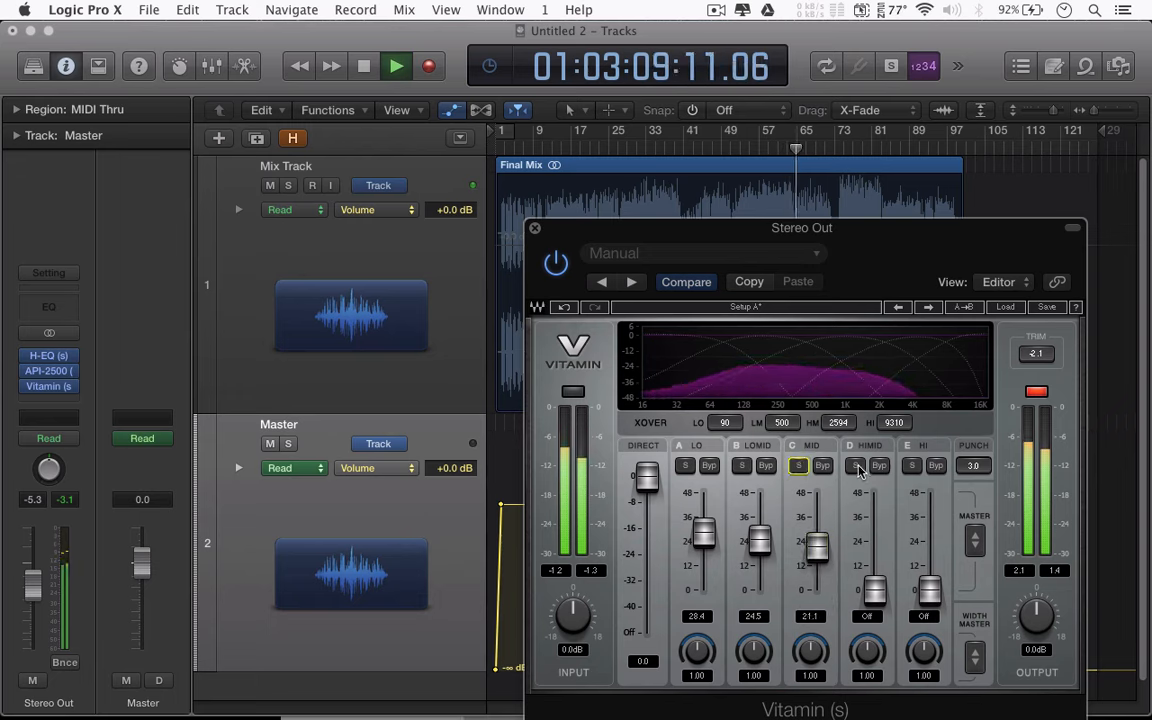
Set the soloed HIMID band to 19.2, lower the LO band to 25.5 and turn the HIMID solo off
{"action": "left_click", "coordinate": [855, 466]}
{"action": "left_click_drag", "start_coordinate": [875, 592], "coordinate": [875, 551]}
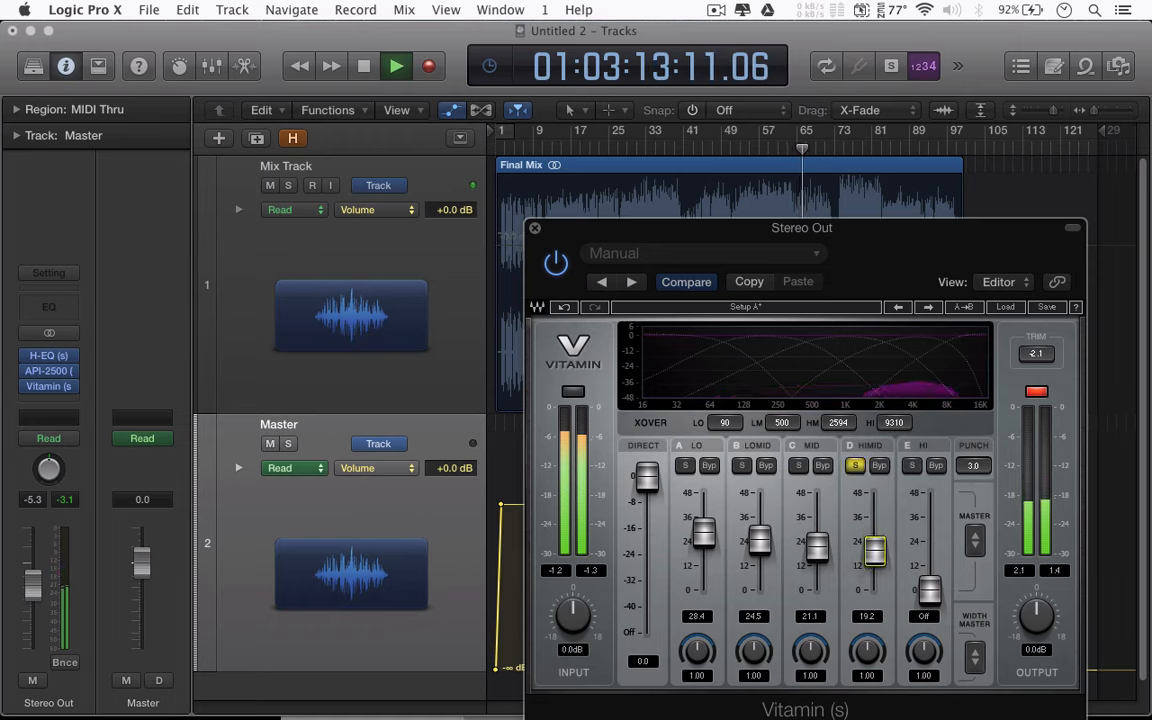
{"action": "left_click_drag", "start_coordinate": [704, 534], "coordinate": [704, 540]}
{"action": "left_click", "coordinate": [864, 466]}
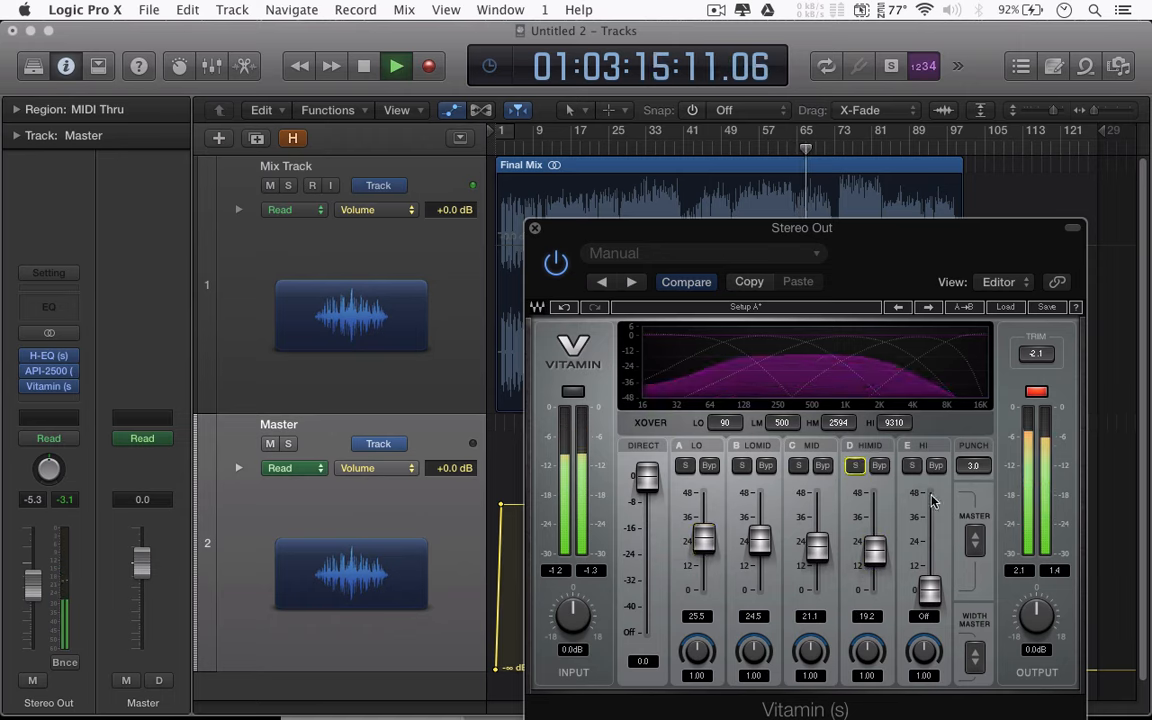
Solo Vitamin's HI band, set its level to 19.5 and turn the solo off
{"action": "left_click", "coordinate": [910, 468]}
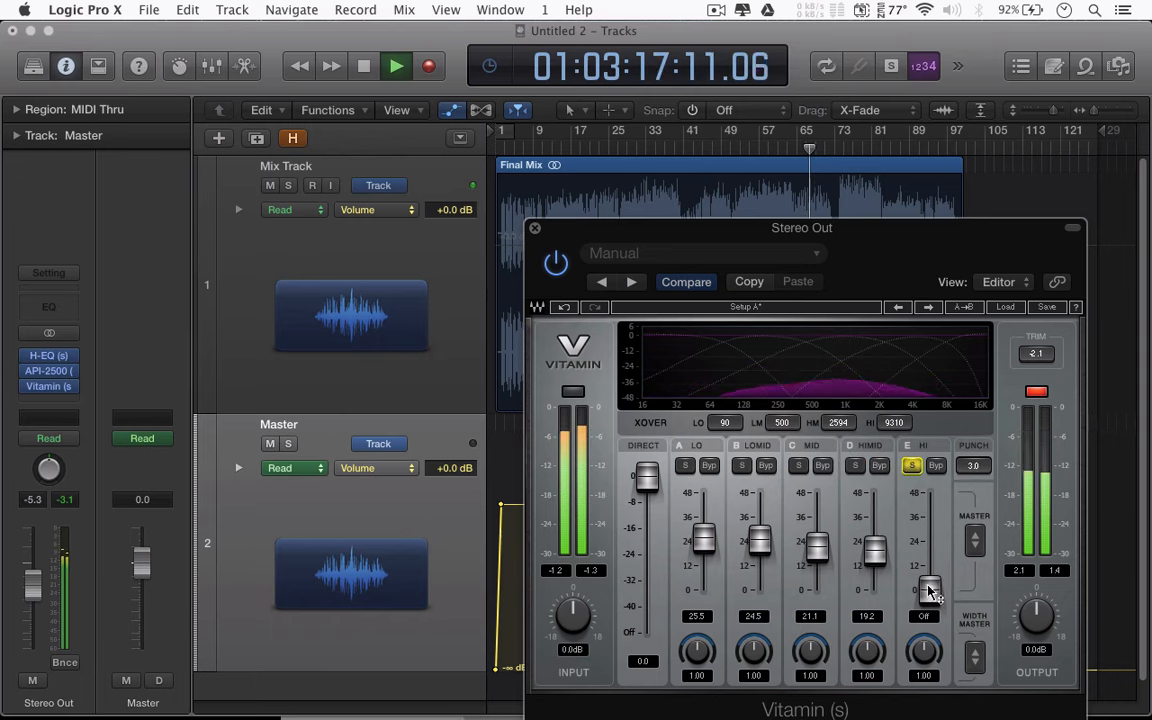
{"action": "left_click_drag", "start_coordinate": [930, 592], "coordinate": [930, 550]}
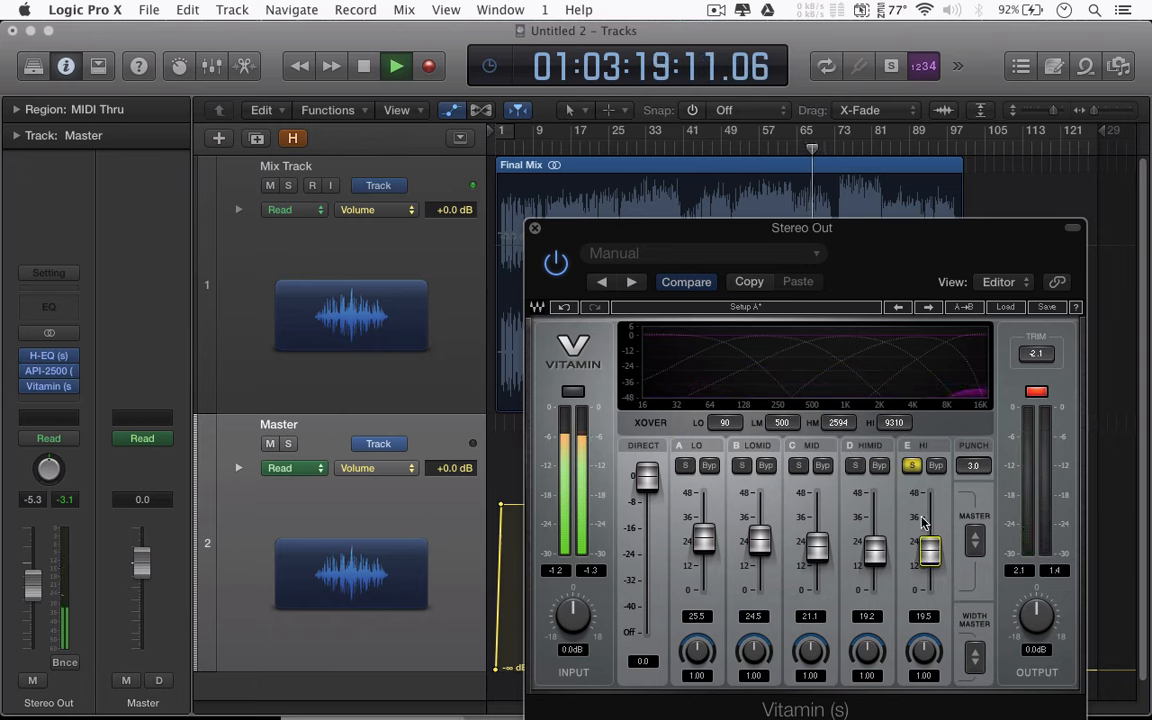
{"action": "left_click", "coordinate": [913, 467]}
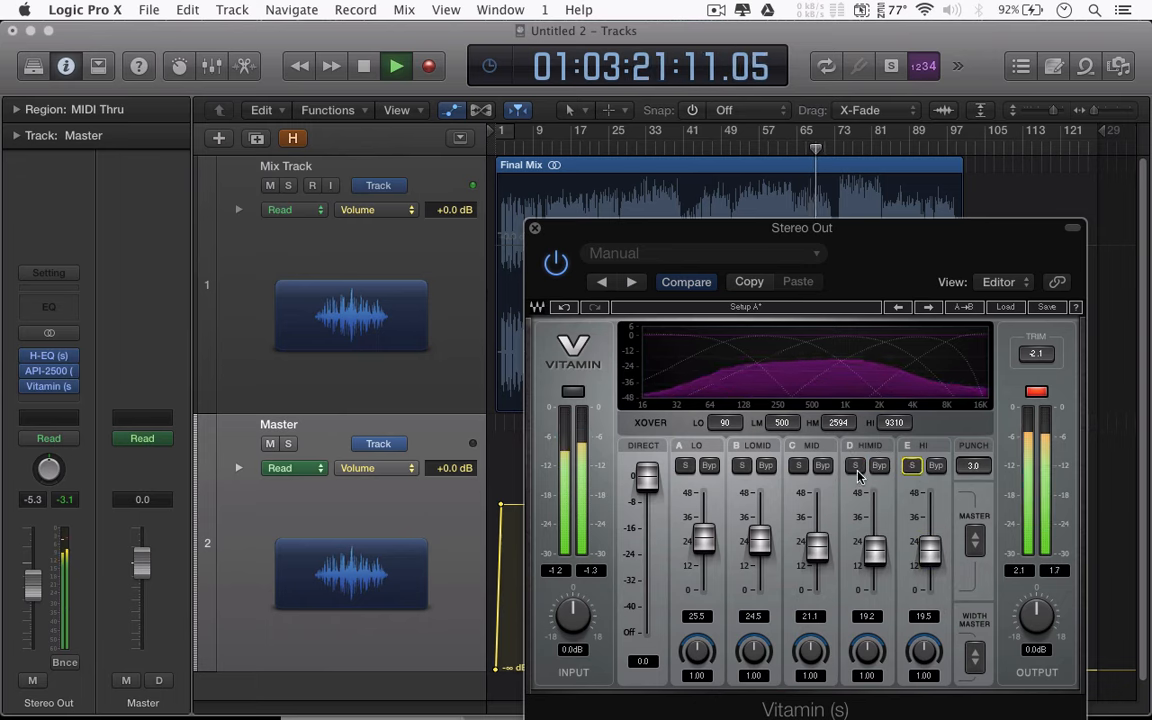
Raise the soloed HIMID band to 25.4, turn its solo off and reset Vitamin's output clip indicator
{"action": "left_click_drag", "start_coordinate": [876, 555], "coordinate": [876, 545]}
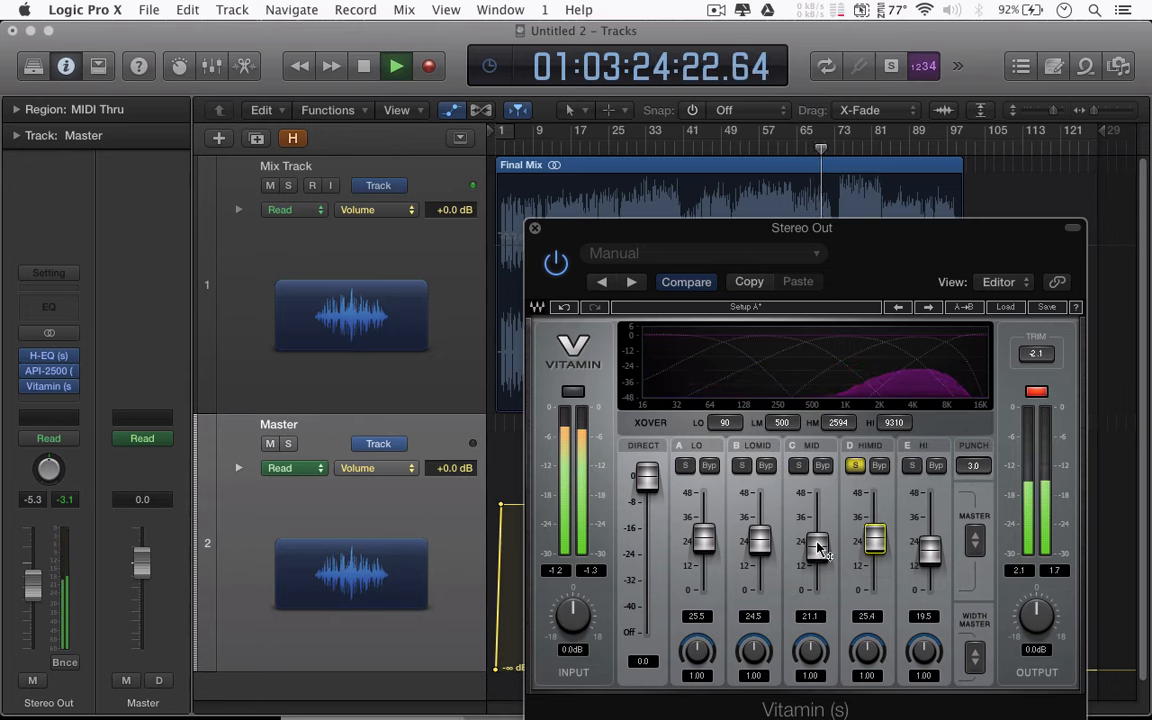
{"action": "left_click", "coordinate": [855, 467]}
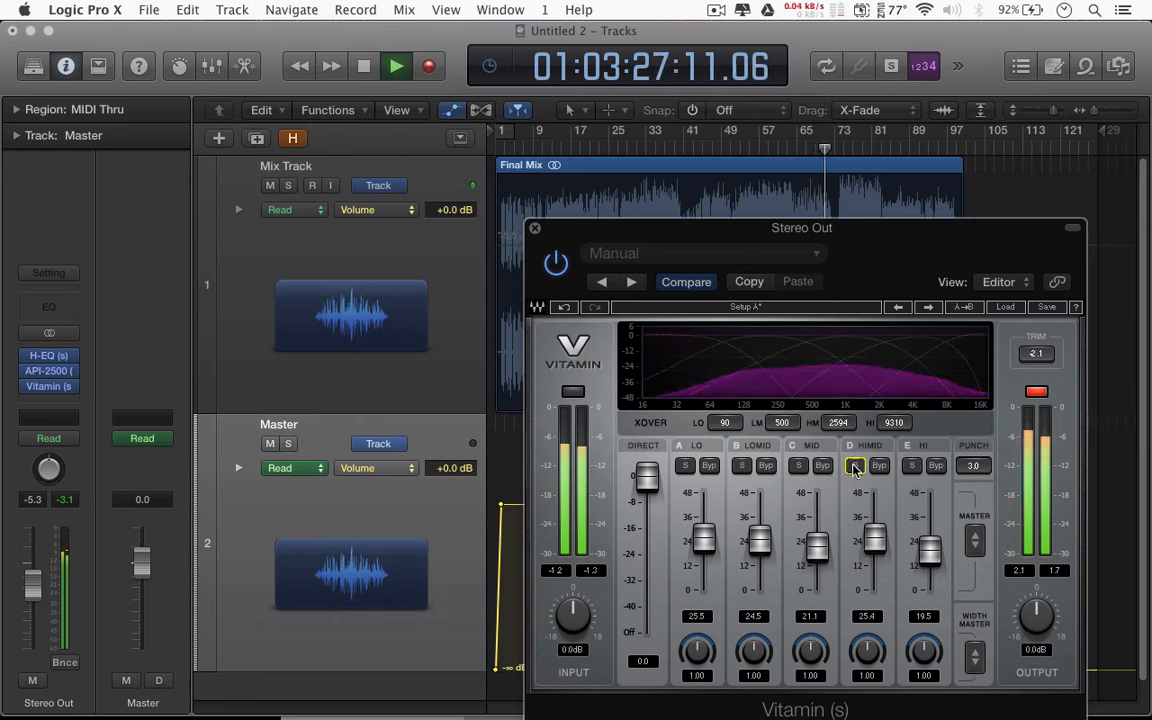
{"action": "left_click", "coordinate": [1036, 392]}
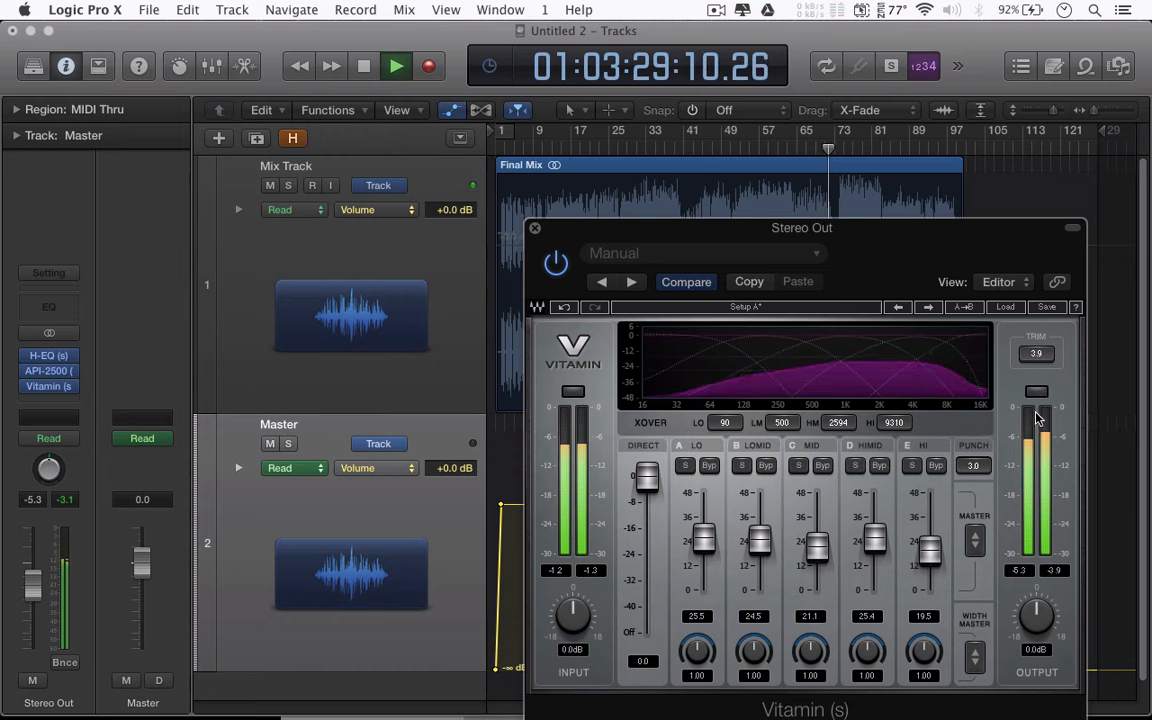
Stop playback and set Vitamin's input level to -0.4 dB
{"action": "key", "text": "space"}
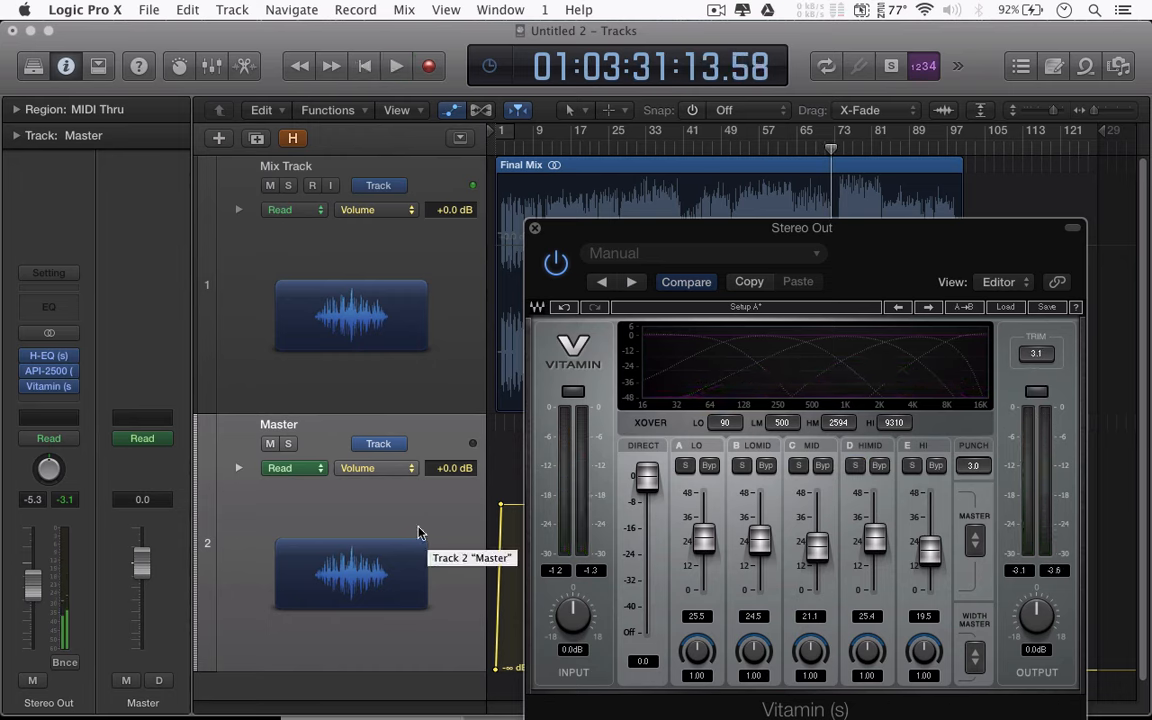
{"action": "left_click_drag", "start_coordinate": [573, 614], "coordinate": [573, 616]}
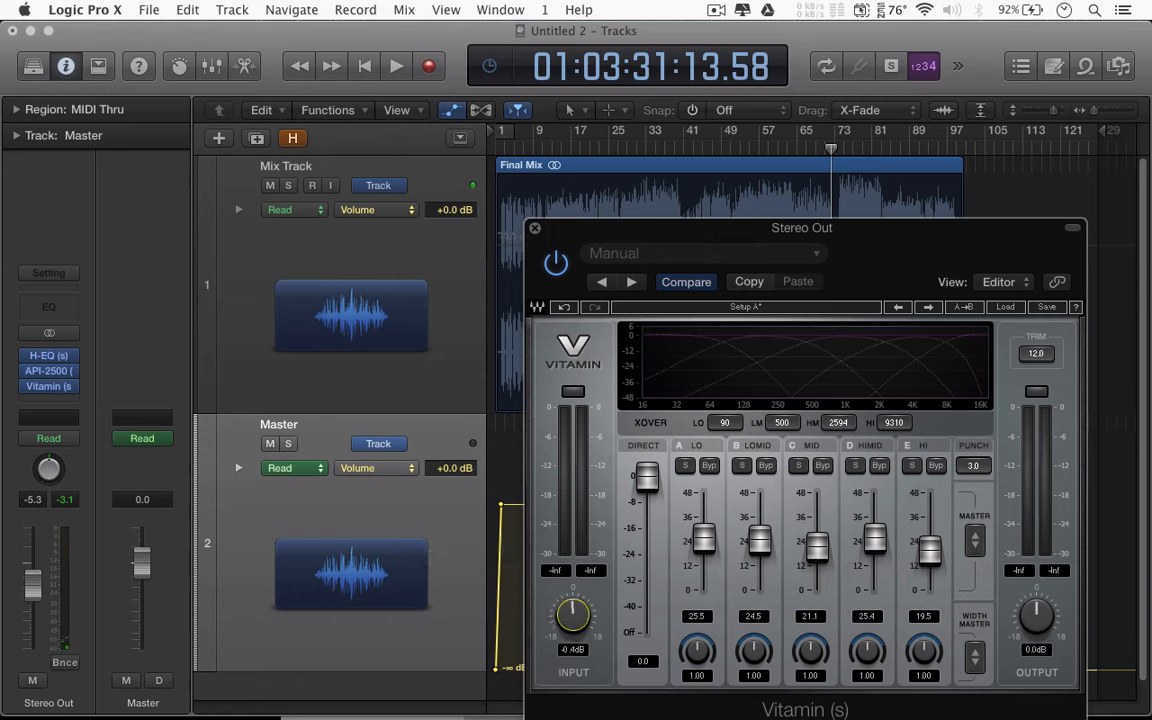
Set Vitamin's input level to -1.0 dB and move its window clear of the end of the Final Mix region
{"action": "left_click", "coordinate": [563, 649]}
{"action": "type", "text": "01"}
{"action": "key", "text": "Return"}
{"action": "left_click_drag", "start_coordinate": [855, 266], "coordinate": [542, 220]}
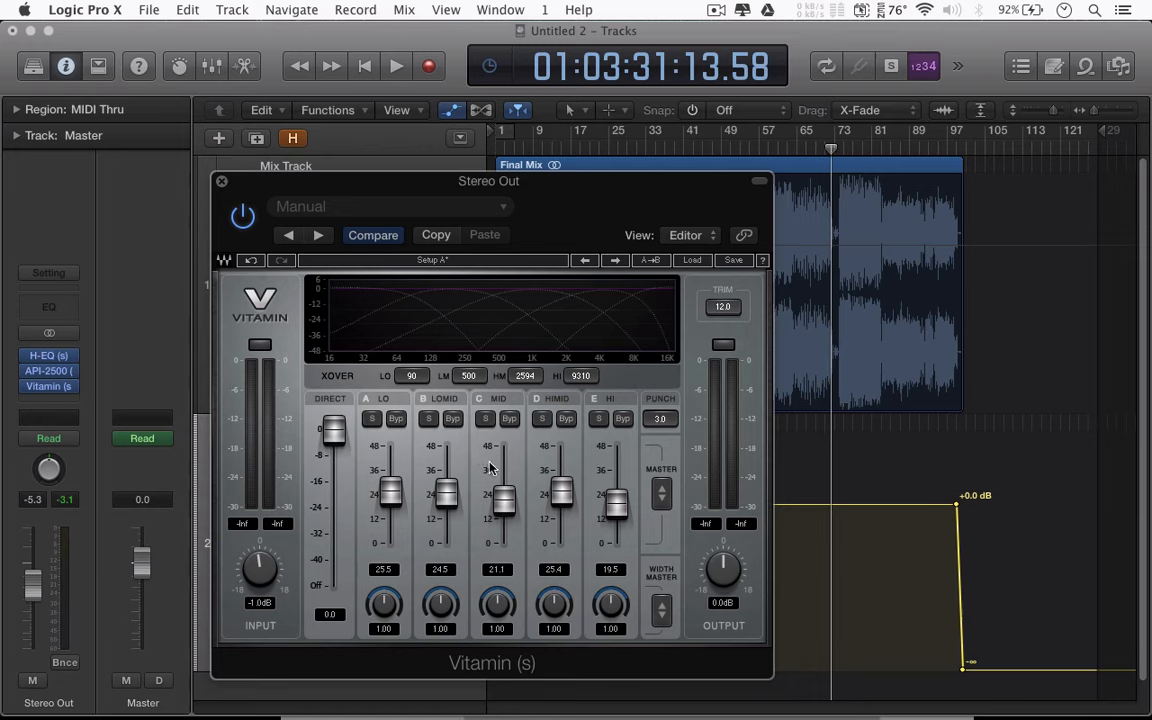
Play the mix, widen Vitamin's soloed MID band, turn its solo off and set the band's width to 1.41
{"action": "left_click", "coordinate": [485, 418]}
{"action": "key", "text": "space"}
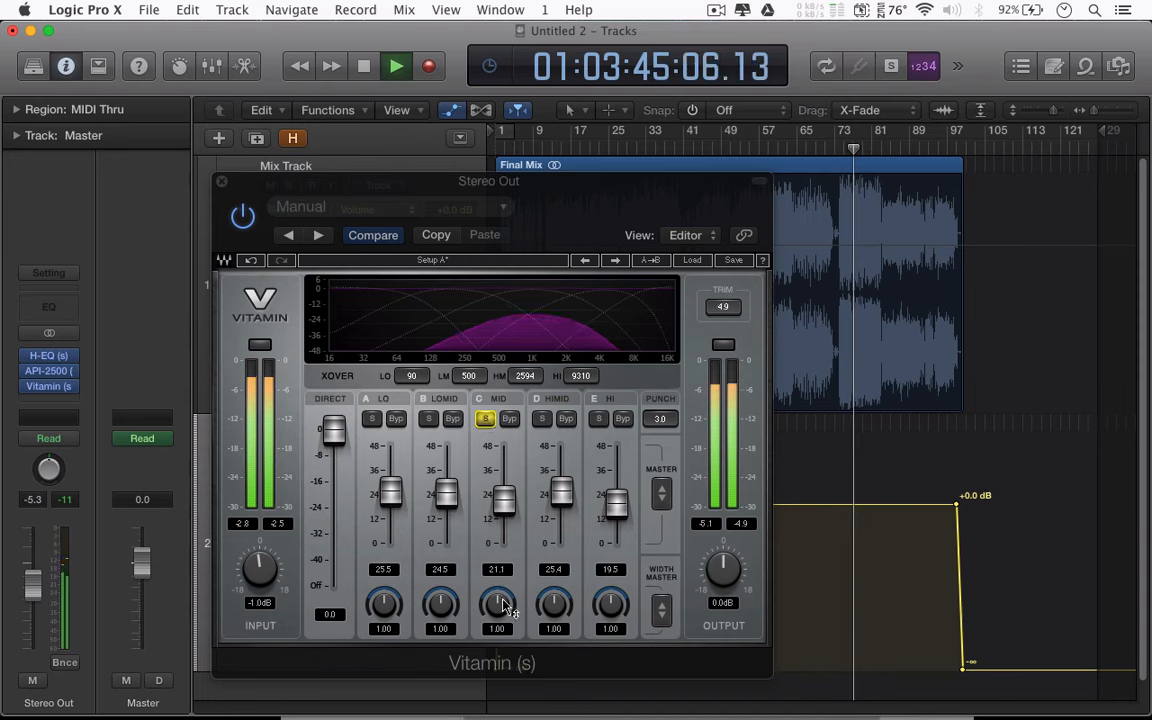
{"action": "left_click_drag", "start_coordinate": [504, 602], "coordinate": [504, 580]}
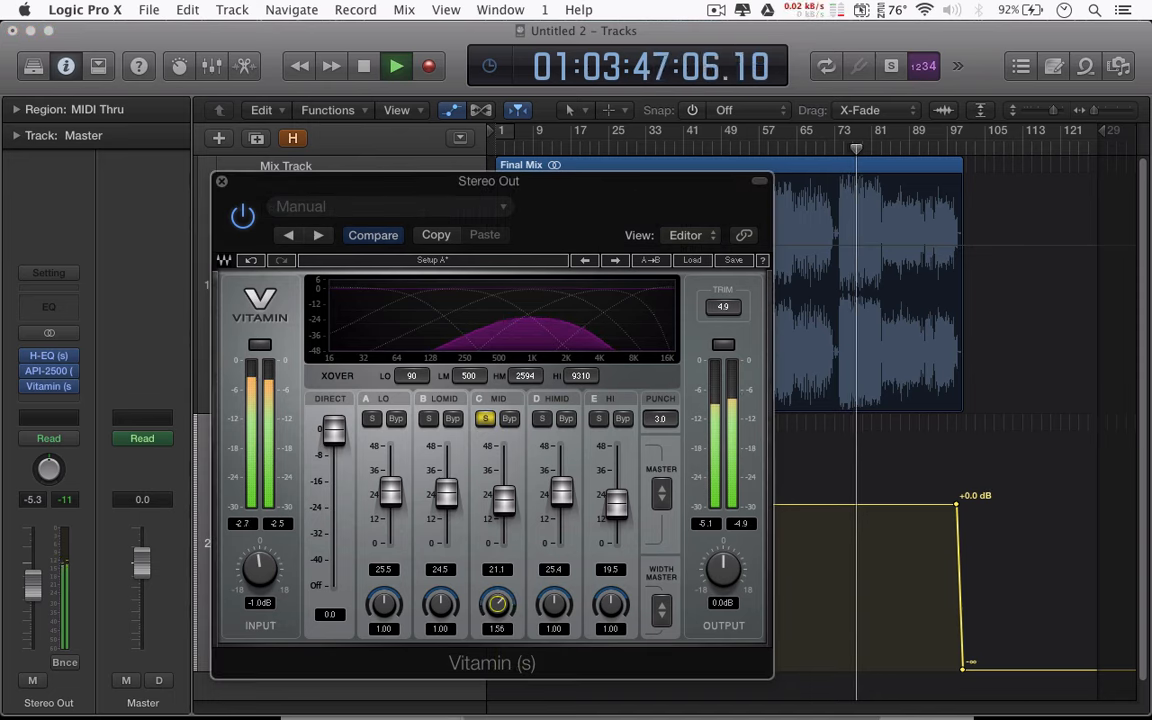
{"action": "left_click", "coordinate": [485, 419]}
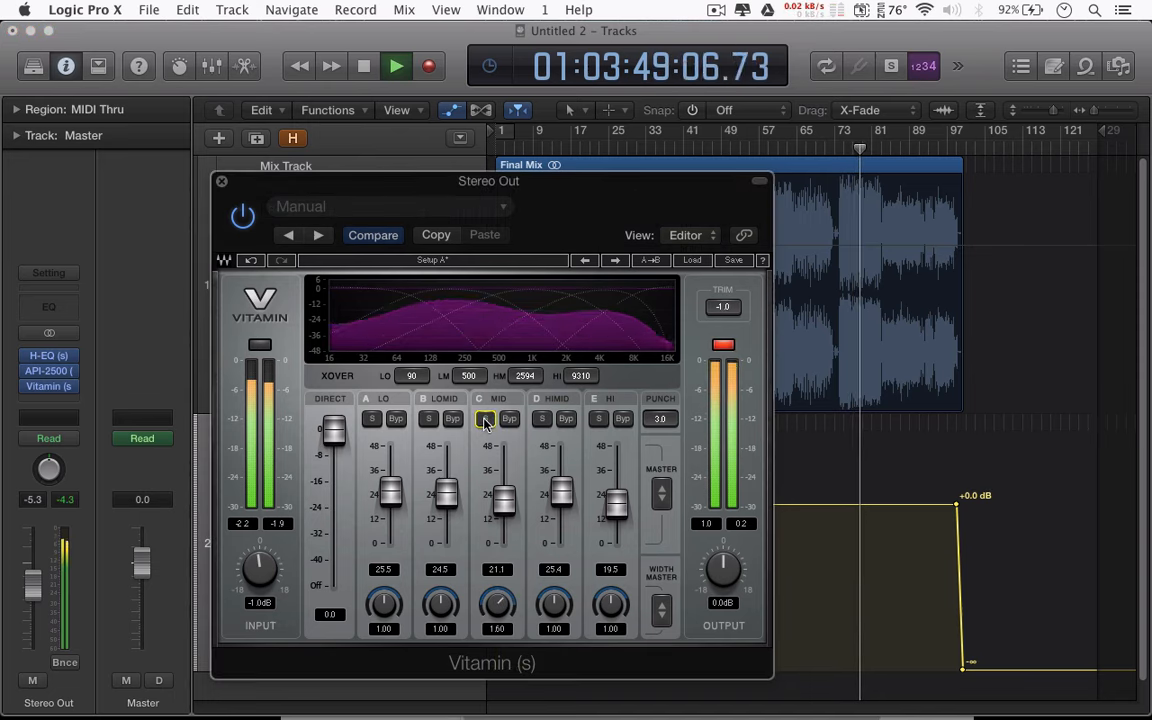
{"action": "left_click_drag", "start_coordinate": [498, 620], "coordinate": [505, 595]}
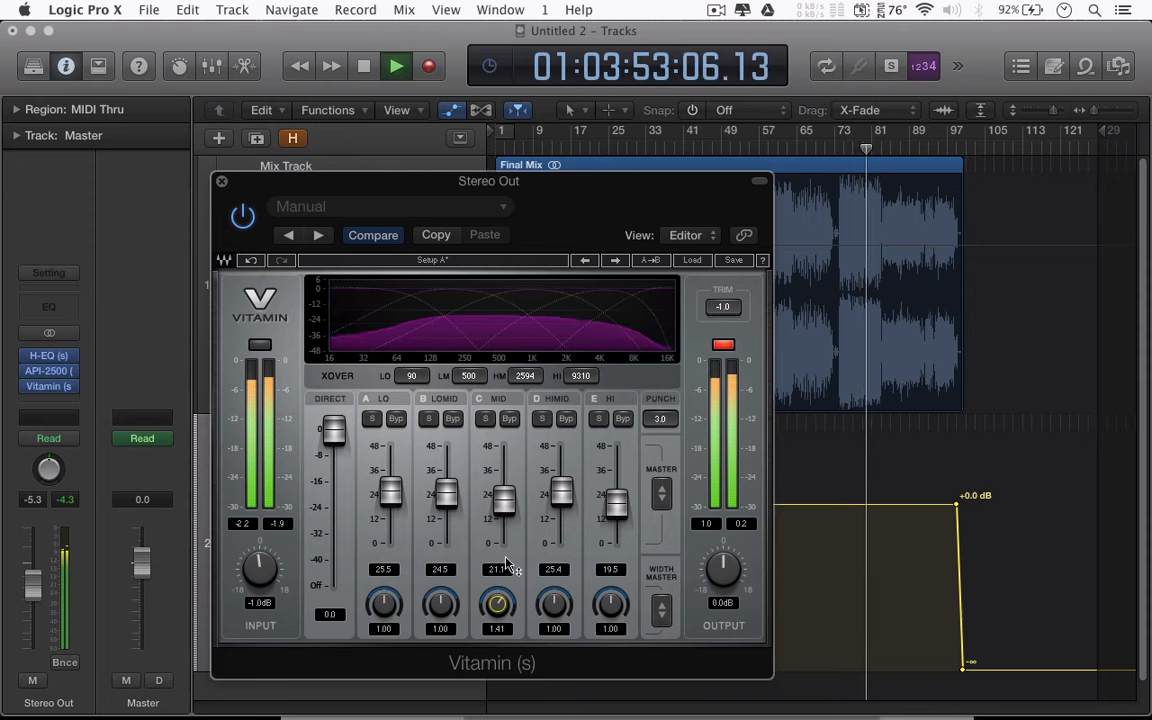
Solo Vitamin's HIMID band, set its width to 1.93, turn the solo off and reset the output clip indicator
{"action": "left_click", "coordinate": [541, 418]}
{"action": "left_click_drag", "start_coordinate": [554, 605], "coordinate": [557, 575]}
{"action": "left_click", "coordinate": [541, 418]}
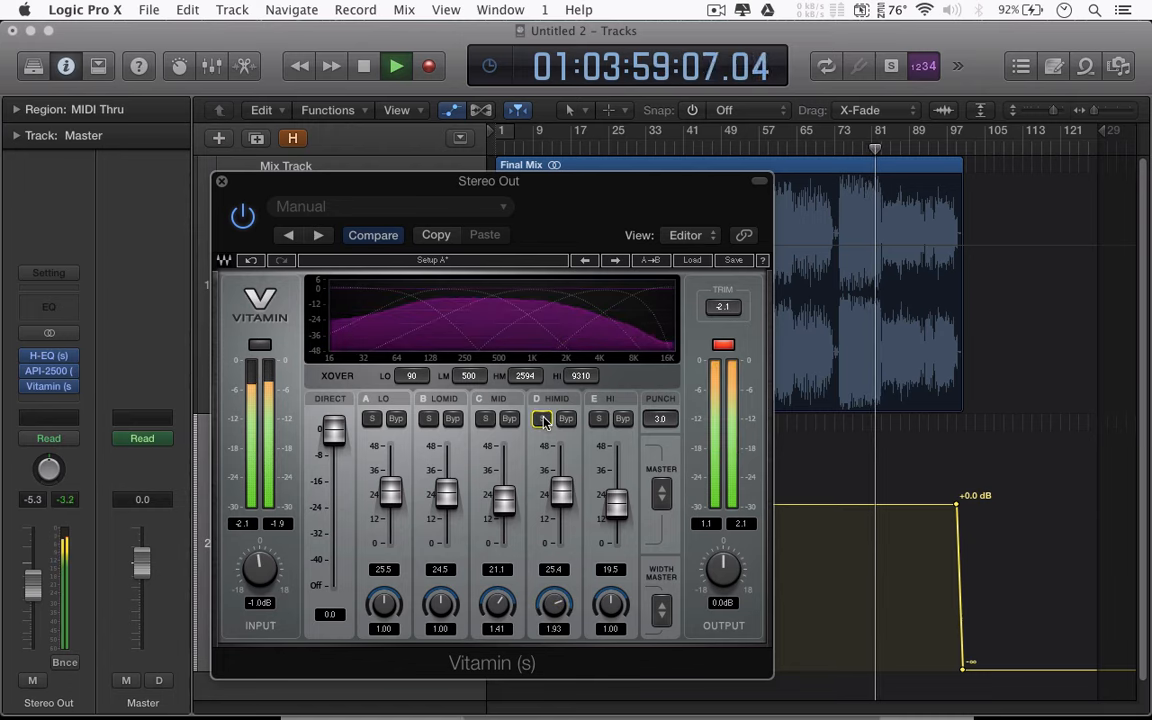
{"action": "left_click", "coordinate": [723, 346]}
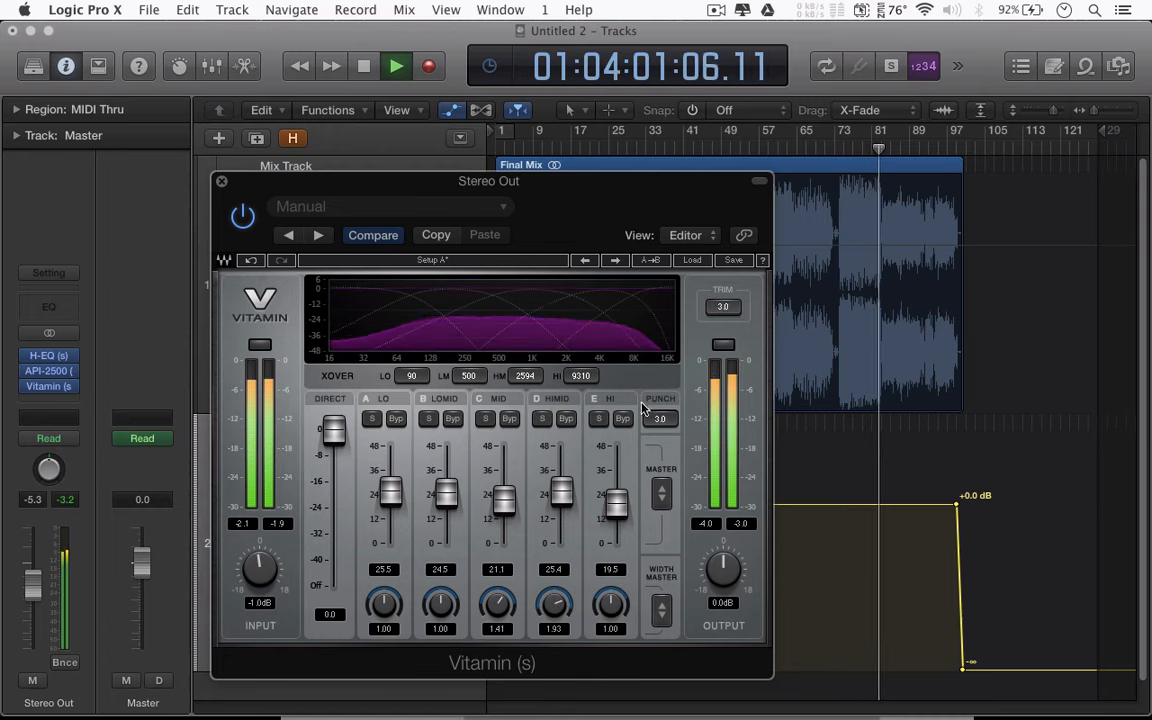
Solo Vitamin's HI band, set its width to 1.84 and turn the solo off
{"action": "left_click", "coordinate": [598, 418]}
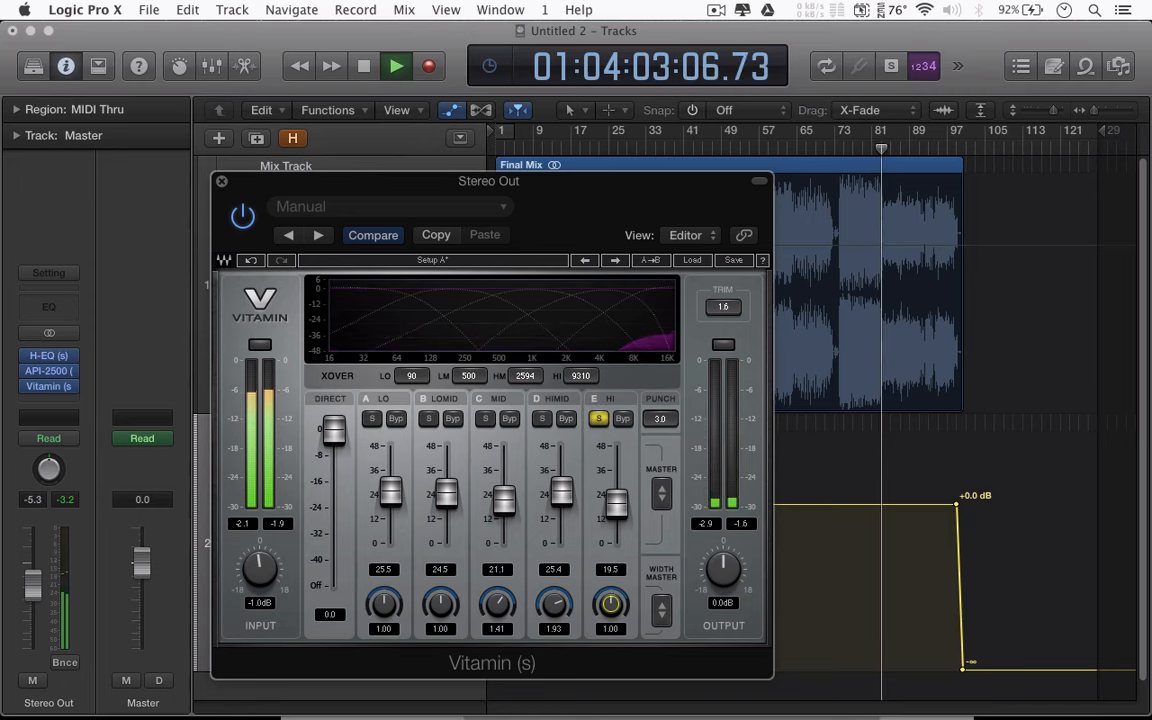
{"action": "left_click_drag", "start_coordinate": [611, 603], "coordinate": [611, 570]}
{"action": "left_click", "coordinate": [601, 418]}
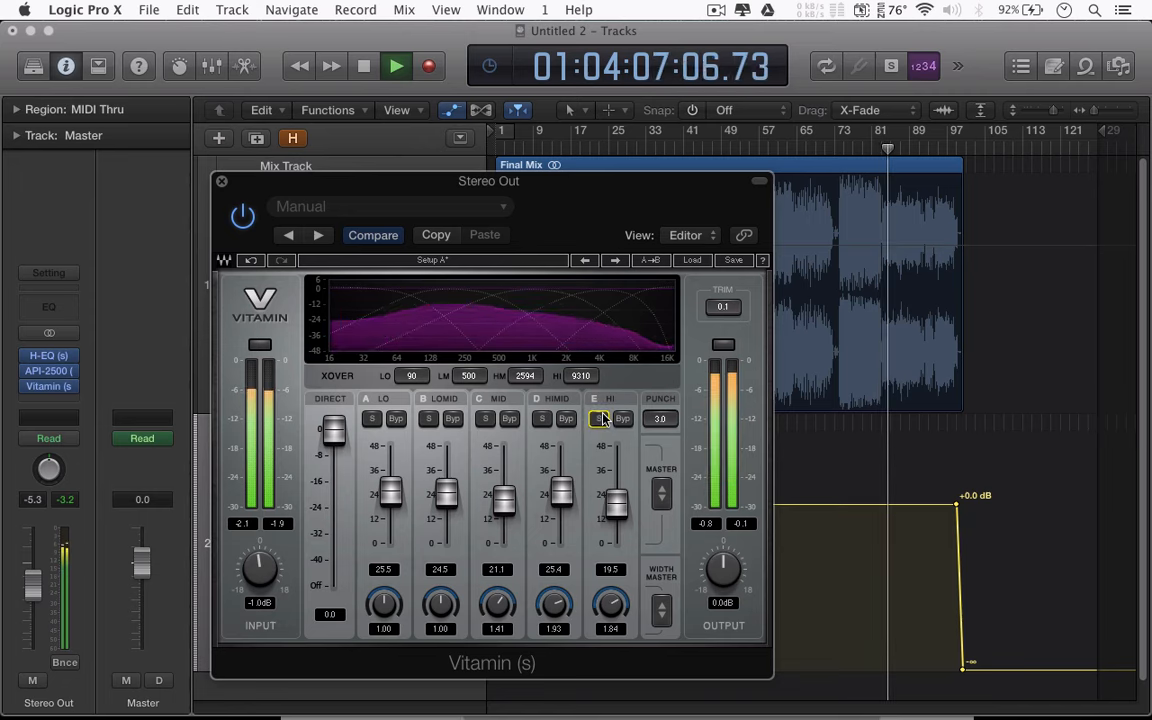
Stop playback, set Vitamin's input level to -2.0 dB and resume playing the mix
{"action": "key", "text": "space"}
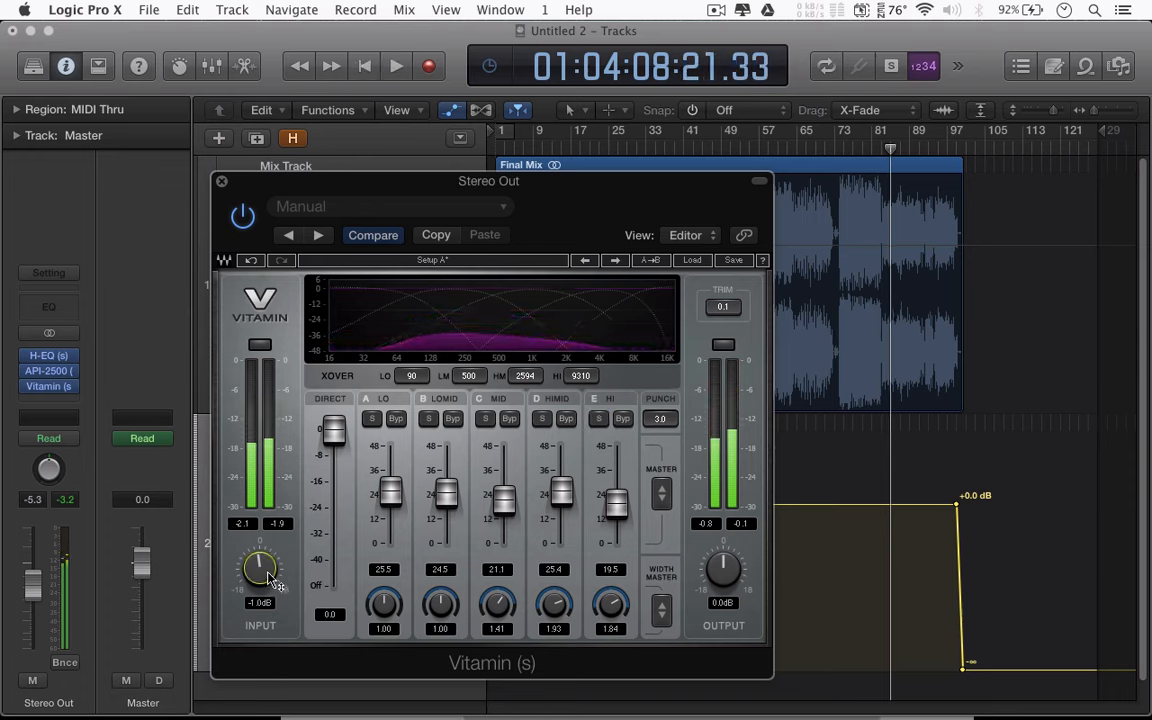
{"action": "left_click", "coordinate": [260, 602]}
{"action": "type", "text": "-2"}
{"action": "key", "text": "Return"}
{"action": "key", "text": "space"}
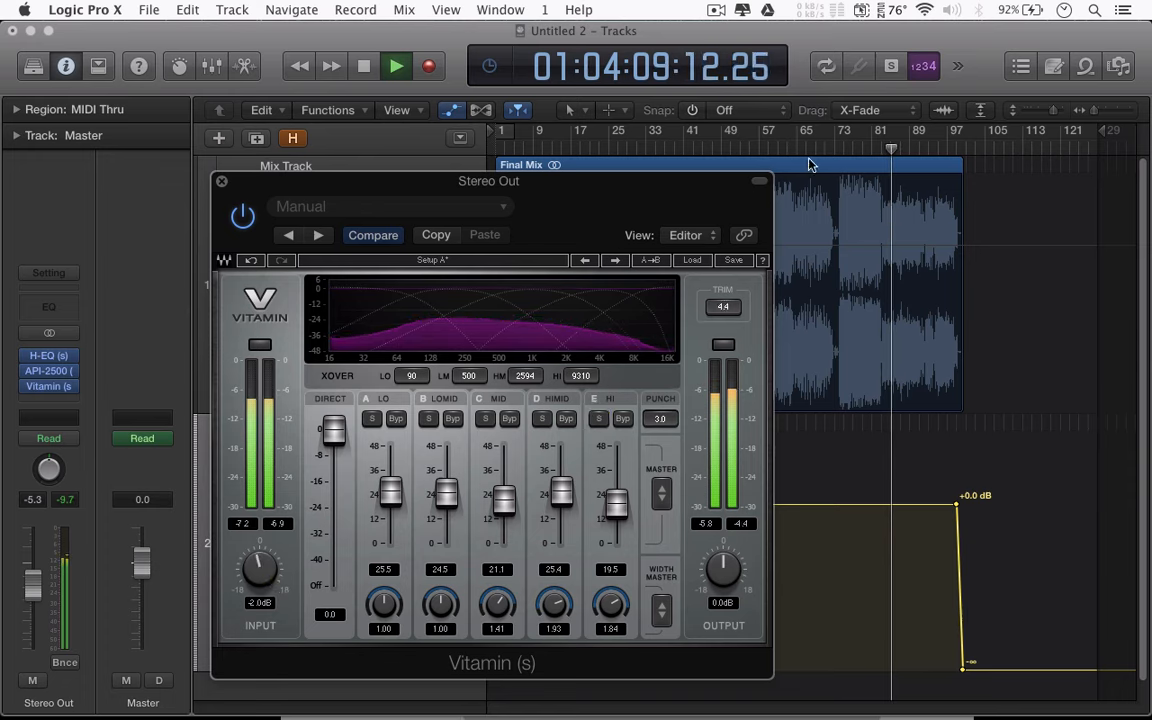
Replay from around bar 73, reduce the HIMID width to 1.80 and the HI width to 1.46, and close Vitamin after stopping playback
{"action": "left_click", "coordinate": [840, 150]}
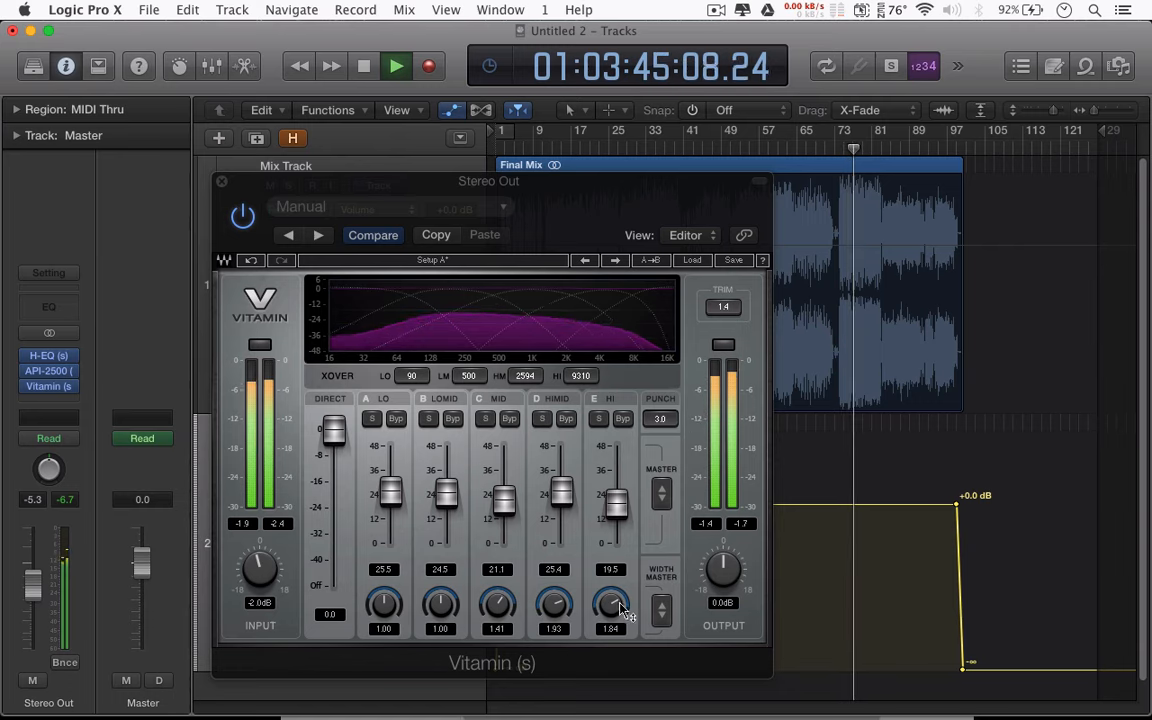
{"action": "left_click_drag", "start_coordinate": [547, 605], "coordinate": [609, 627]}
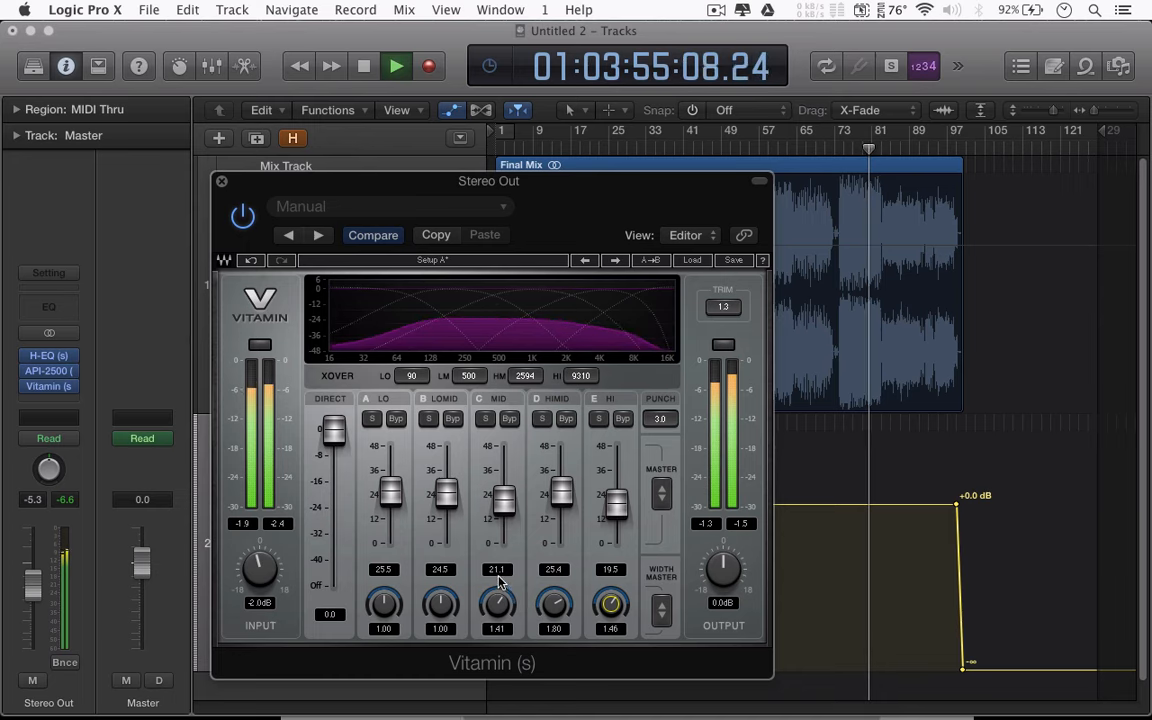
{"action": "key", "text": "space"}
{"action": "left_click", "coordinate": [222, 185]}
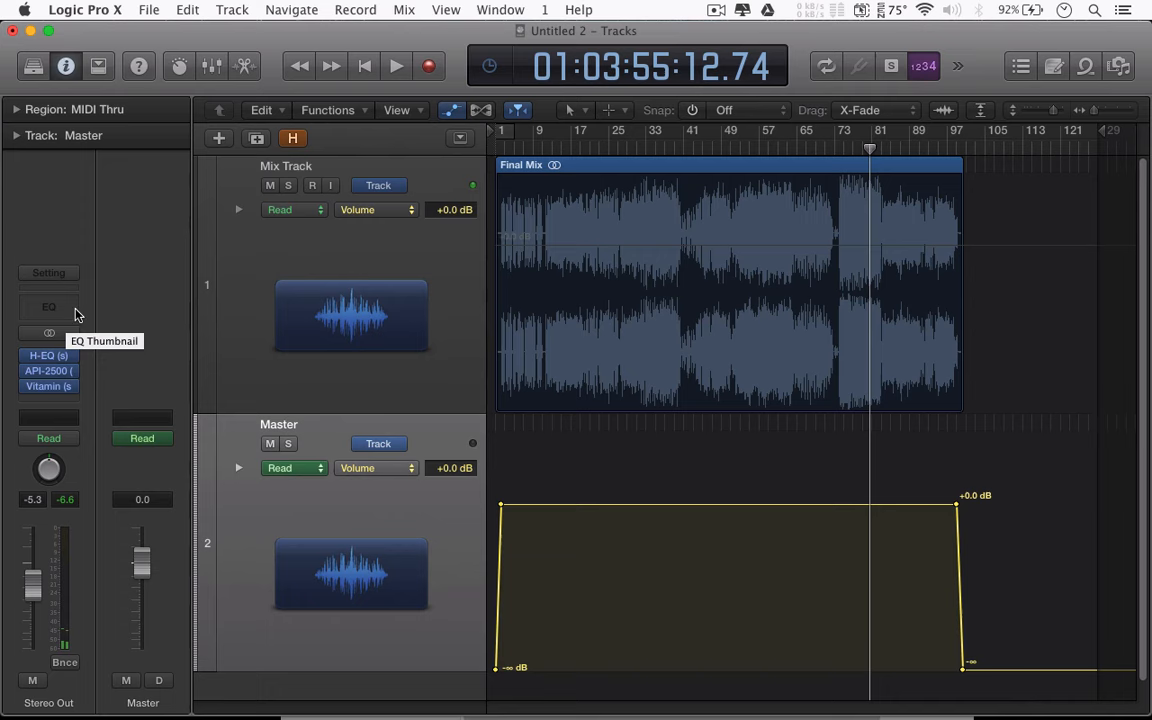
Insert a stereo FabFilter FF Pro-L after Vitamin on the Stereo Out and move its window clear of the channel strips
{"action": "left_click", "coordinate": [55, 401]}
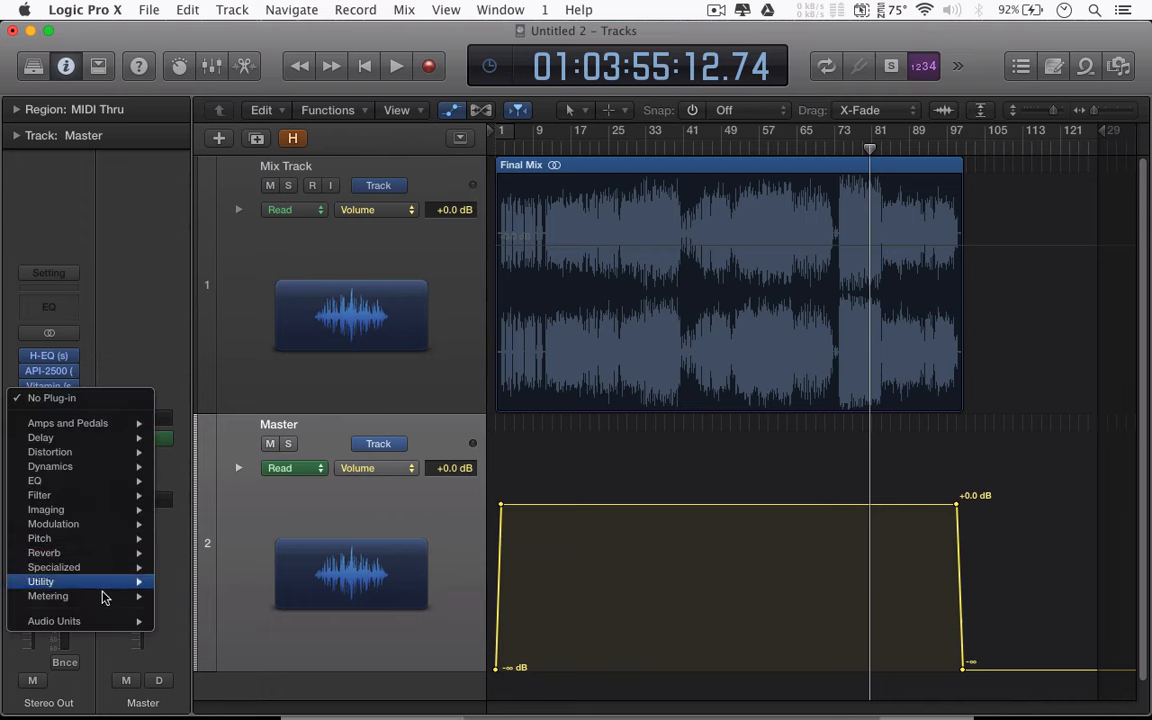
{"action": "mouse_move", "coordinate": [95, 622]}
{"action": "mouse_move", "coordinate": [222, 703]}
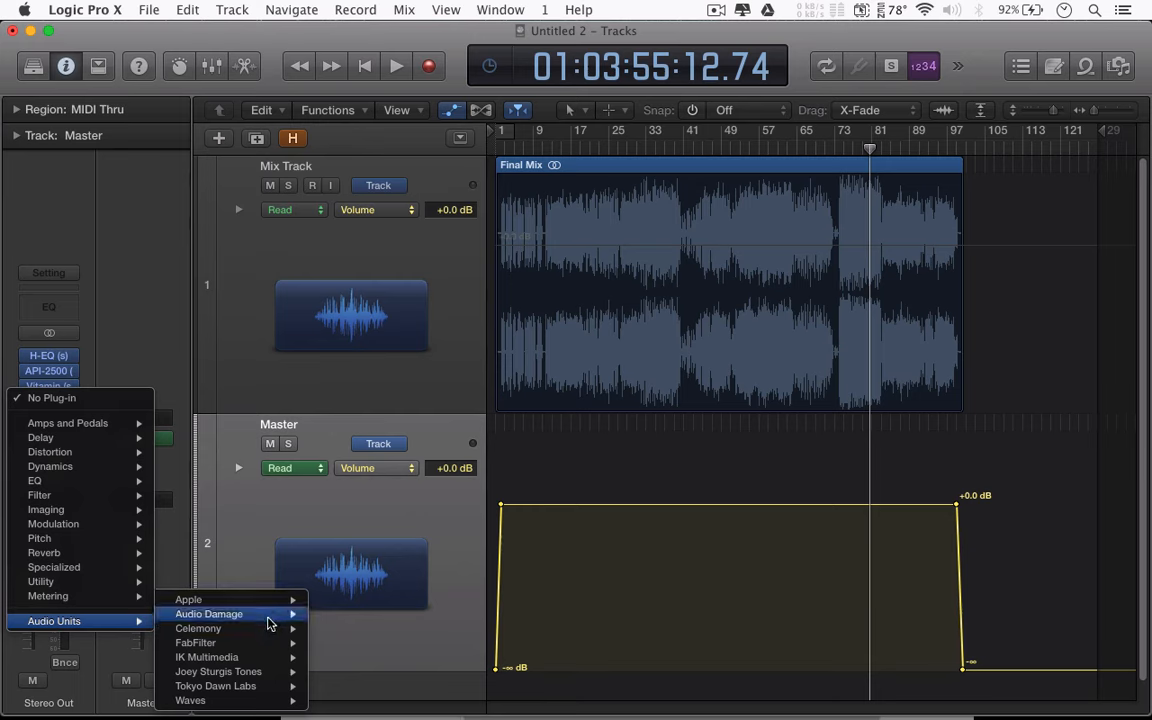
{"action": "mouse_move", "coordinate": [258, 675]}
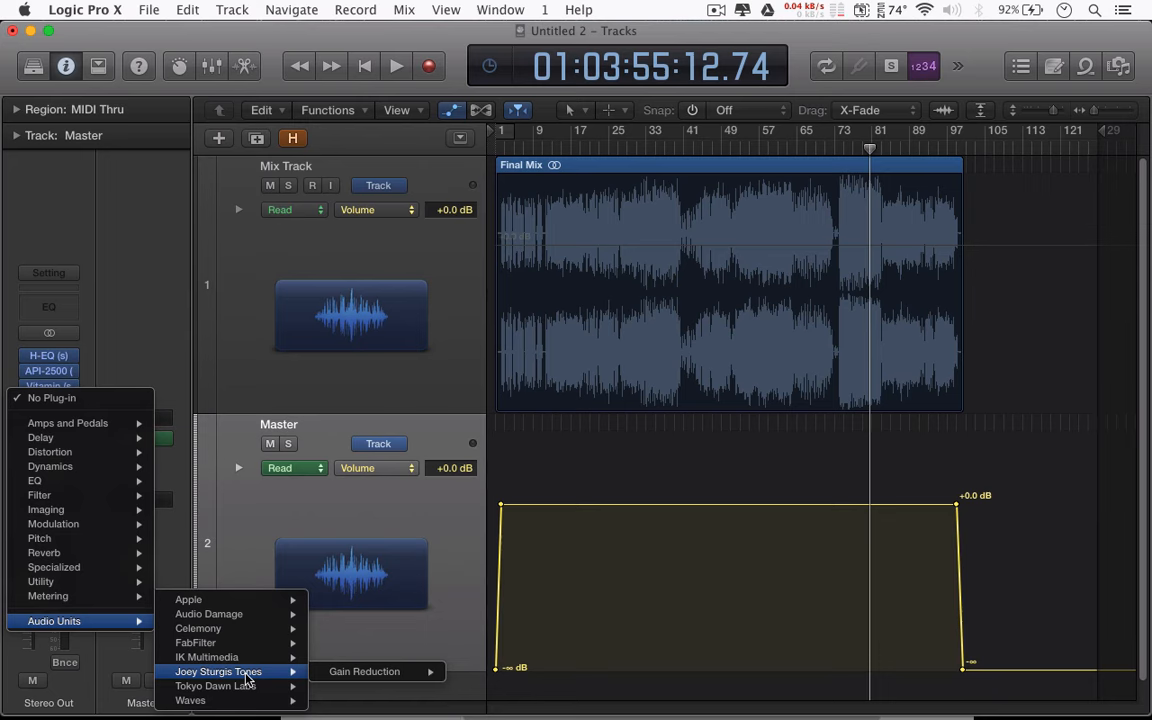
{"action": "mouse_move", "coordinate": [265, 706]}
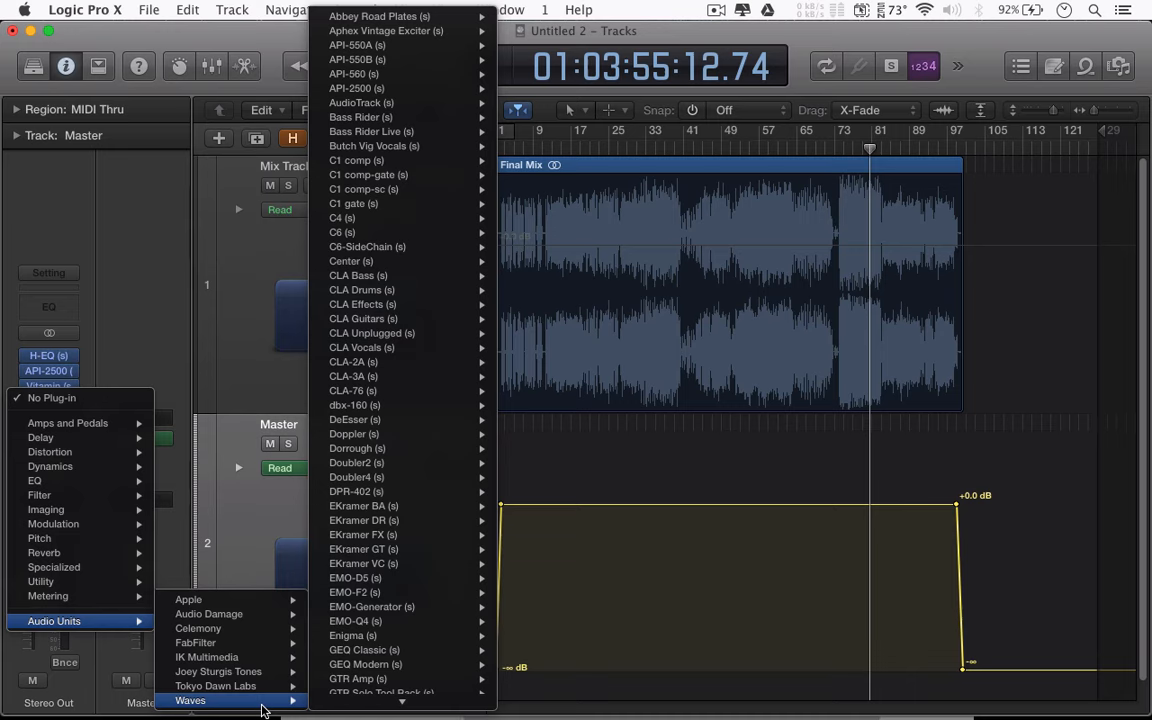
{"action": "mouse_move", "coordinate": [266, 650]}
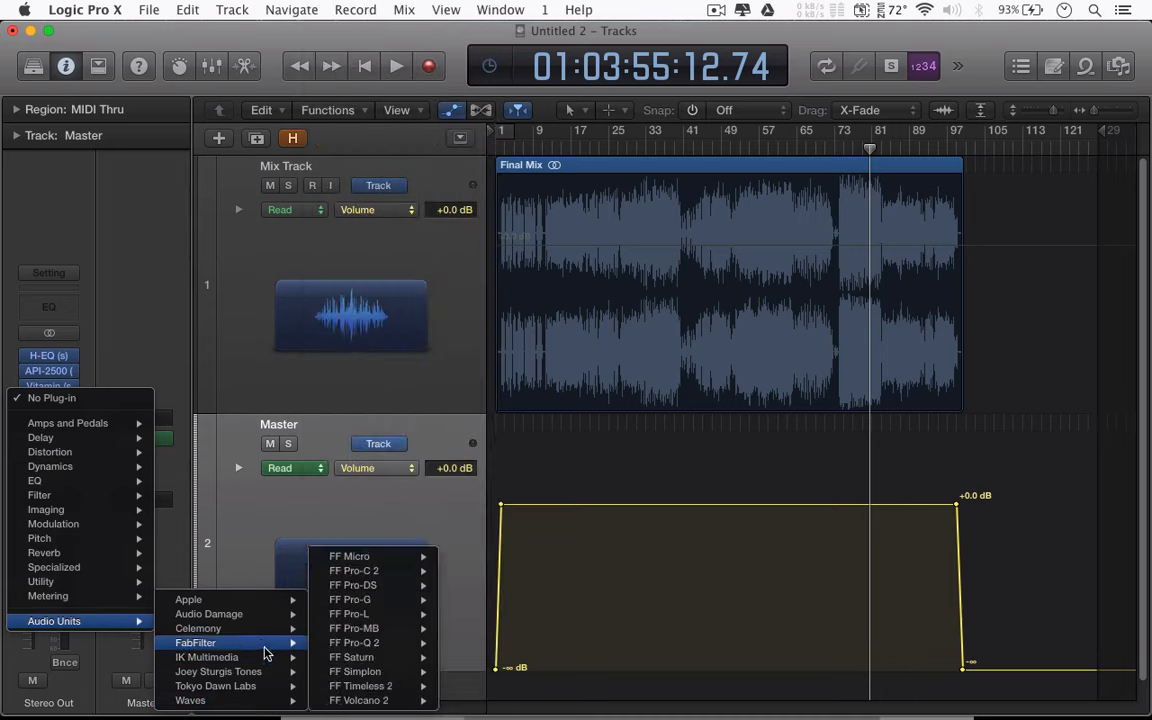
{"action": "mouse_move", "coordinate": [208, 649]}
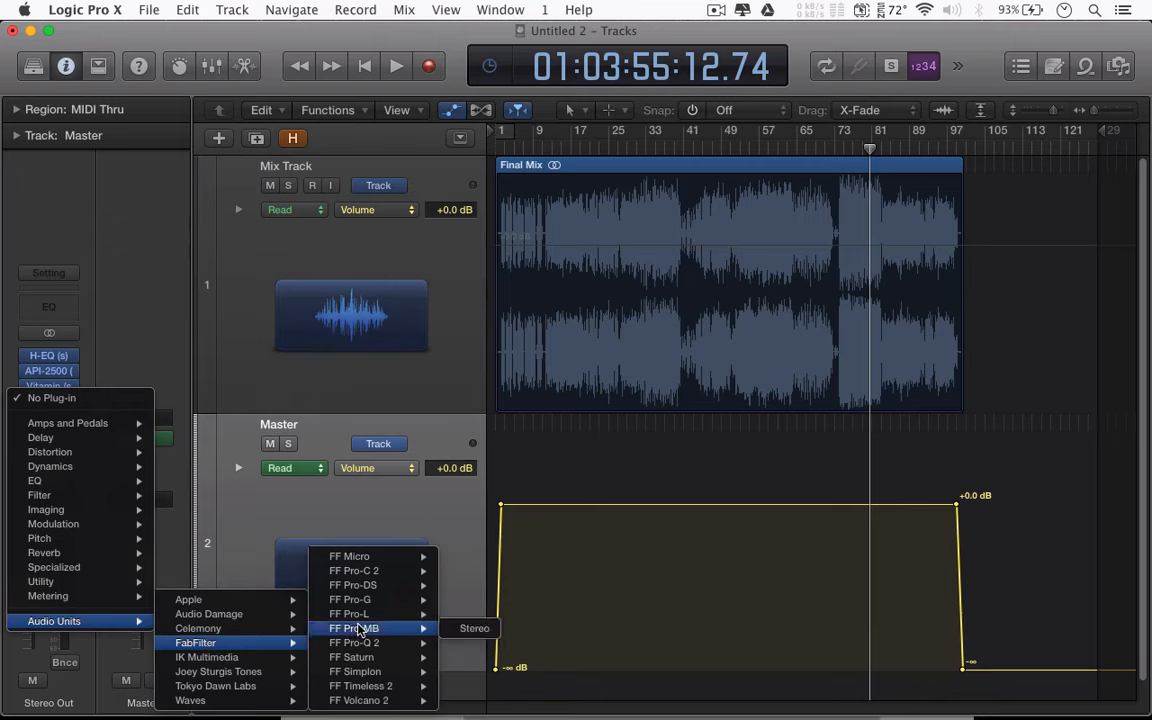
{"action": "mouse_move", "coordinate": [358, 617]}
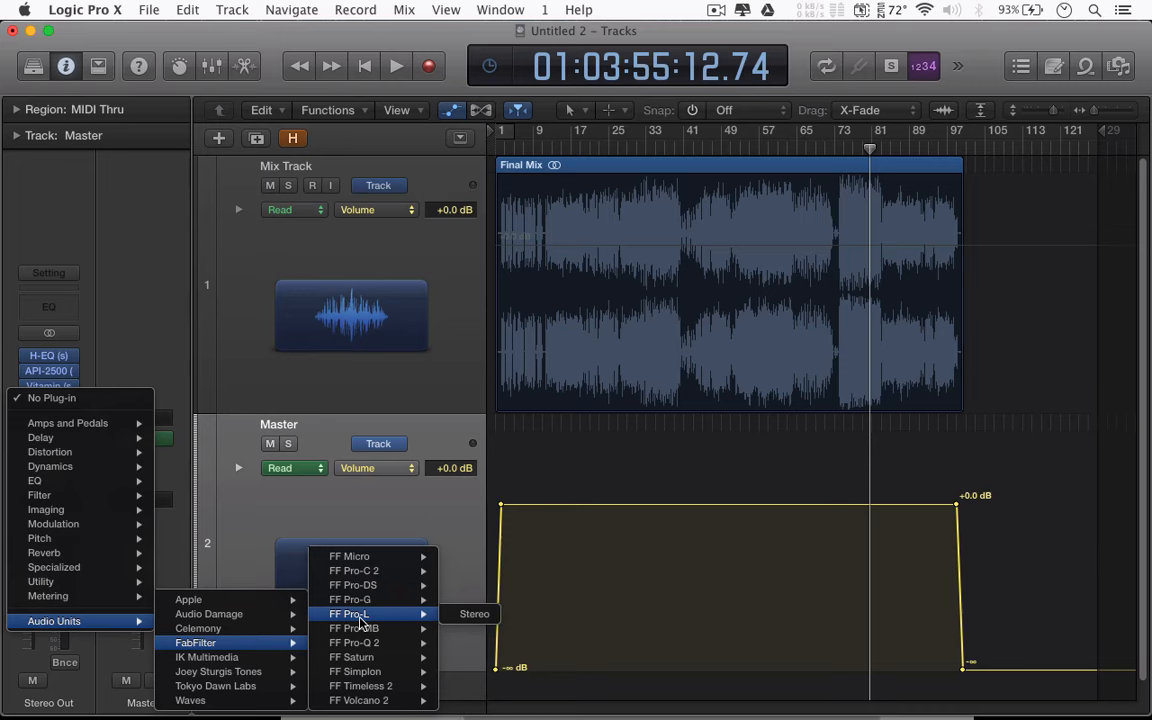
{"action": "left_click", "coordinate": [470, 614]}
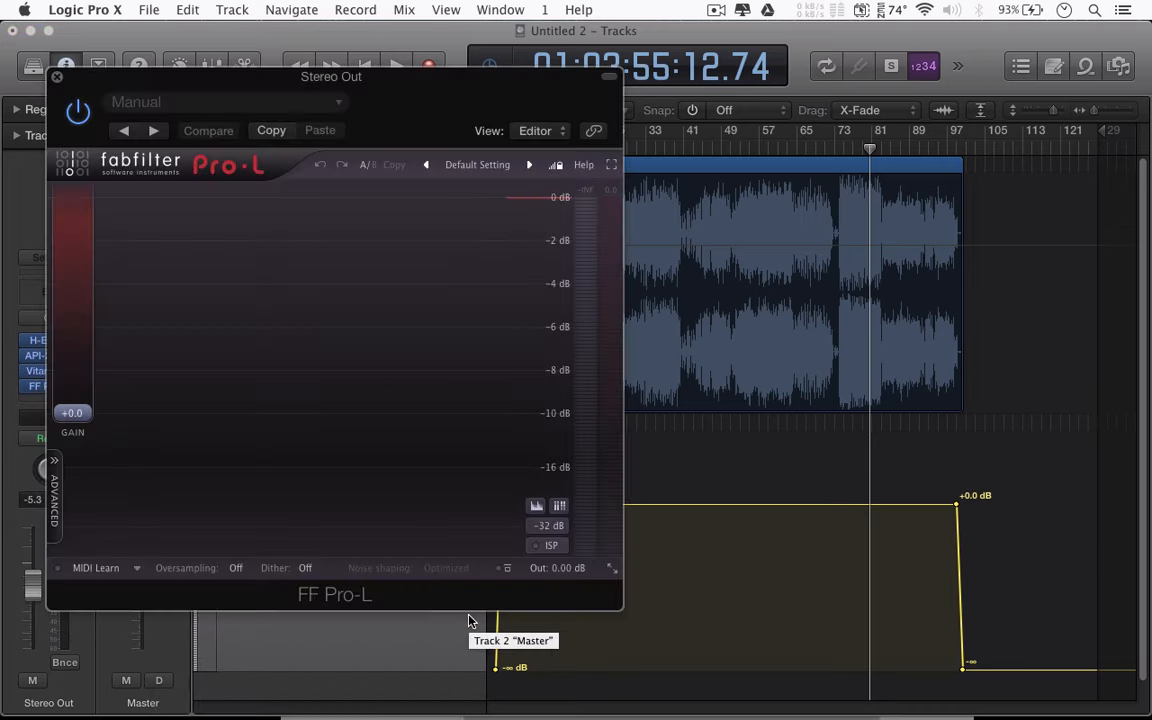
{"action": "left_click_drag", "start_coordinate": [448, 100], "coordinate": [971, 69]}
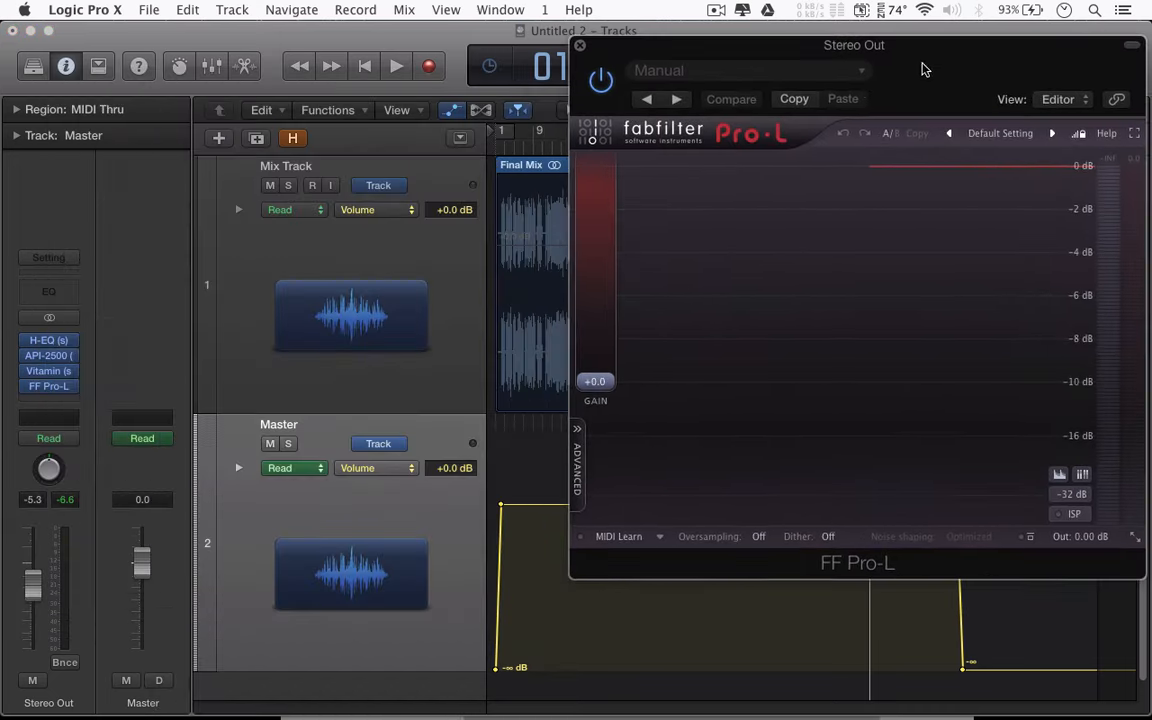
Insert a MultiMeter after FF Pro-L on the Stereo Out and collapse its plug-in window header
{"action": "left_click", "coordinate": [70, 401]}
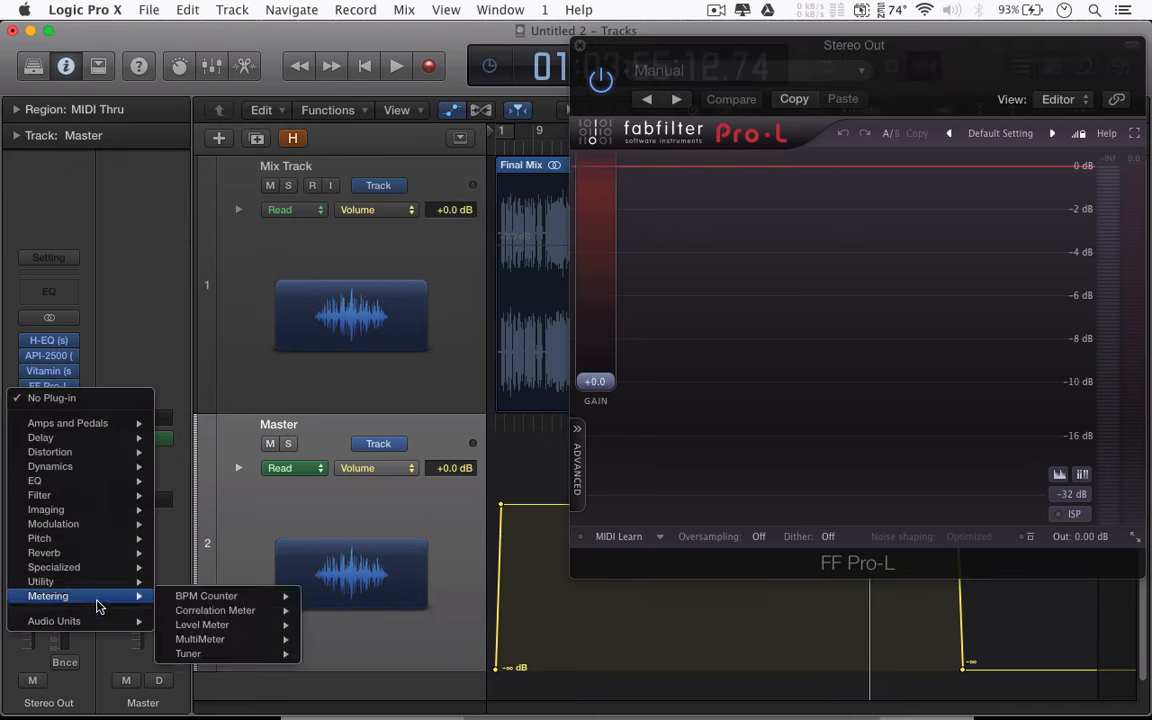
{"action": "mouse_move", "coordinate": [96, 583]}
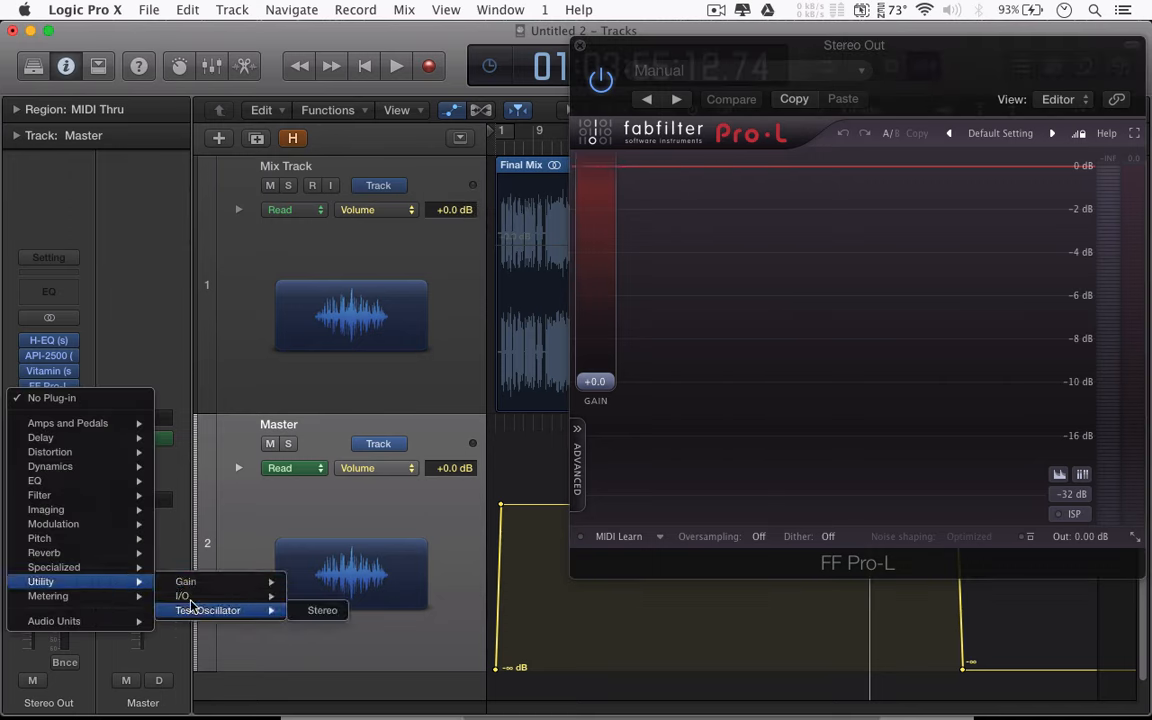
{"action": "mouse_move", "coordinate": [193, 580]}
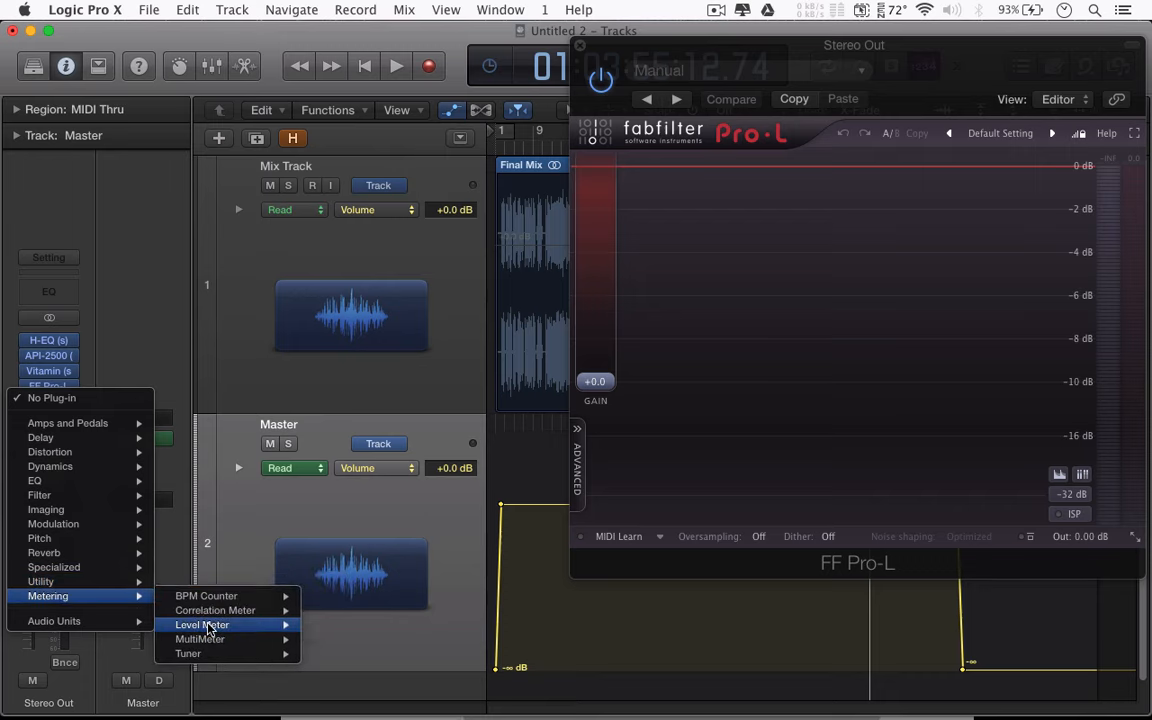
{"action": "mouse_move", "coordinate": [208, 627]}
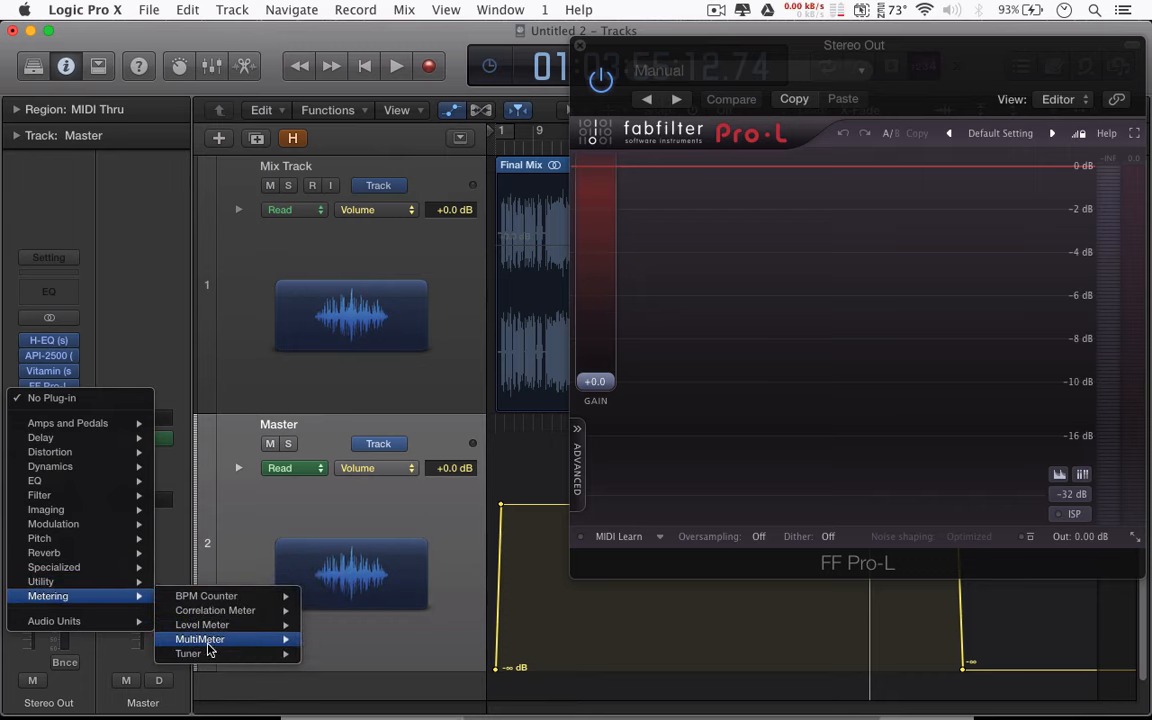
{"action": "left_click", "coordinate": [207, 640]}
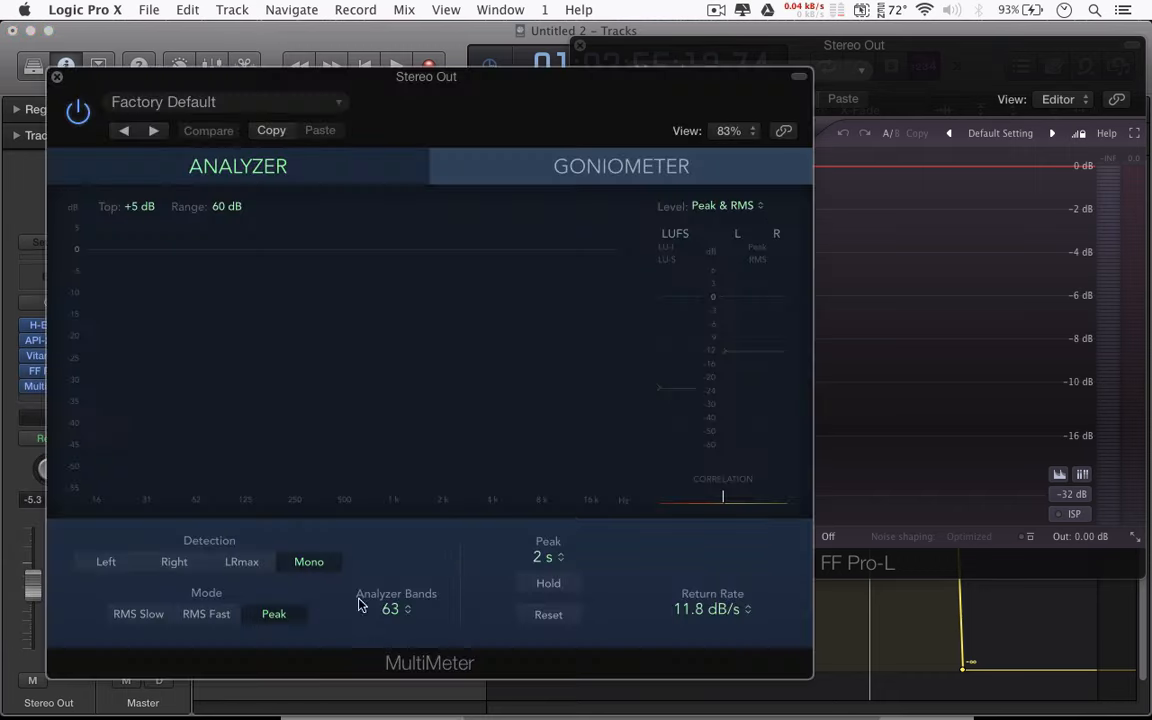
{"action": "left_click", "coordinate": [797, 79]}
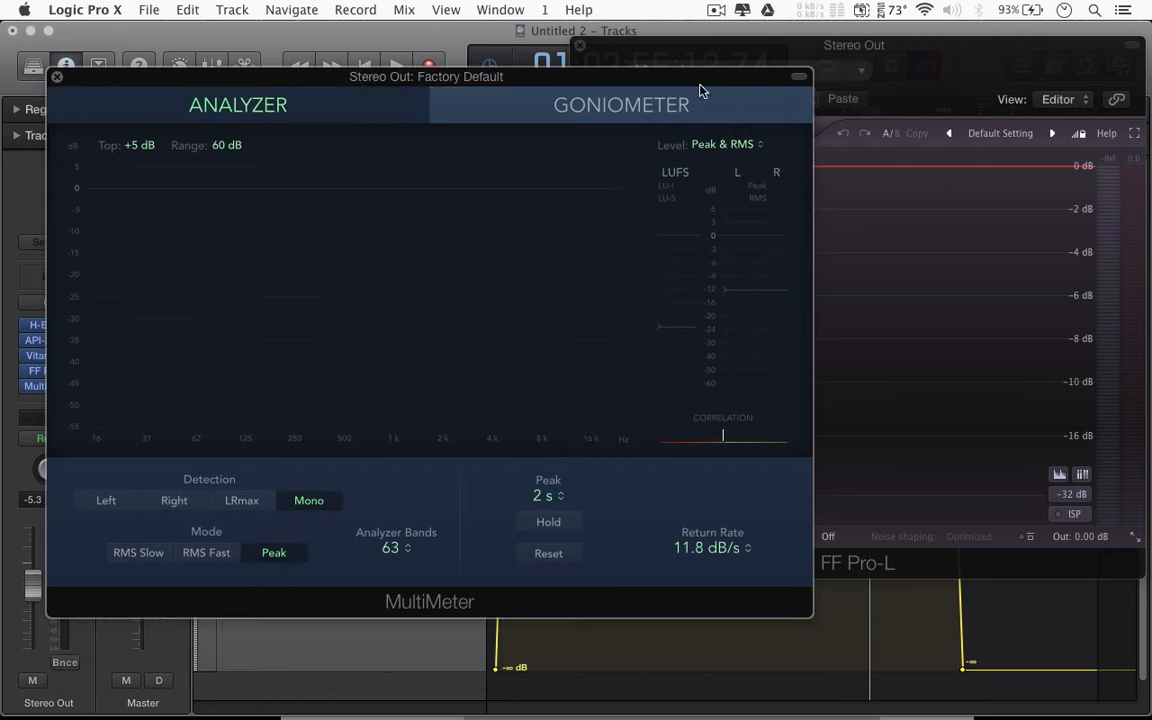
Show Pro-L's advanced settings and set the limiting style to Transparent
{"action": "left_click", "coordinate": [1000, 63]}
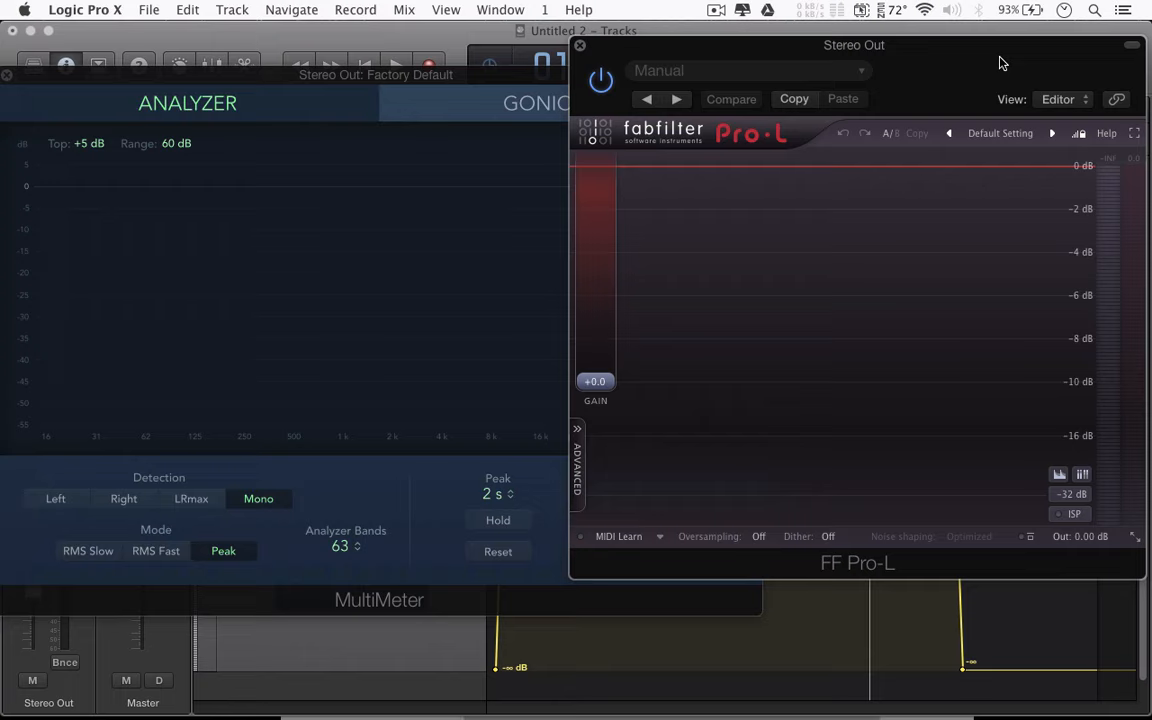
{"action": "left_click", "coordinate": [577, 460]}
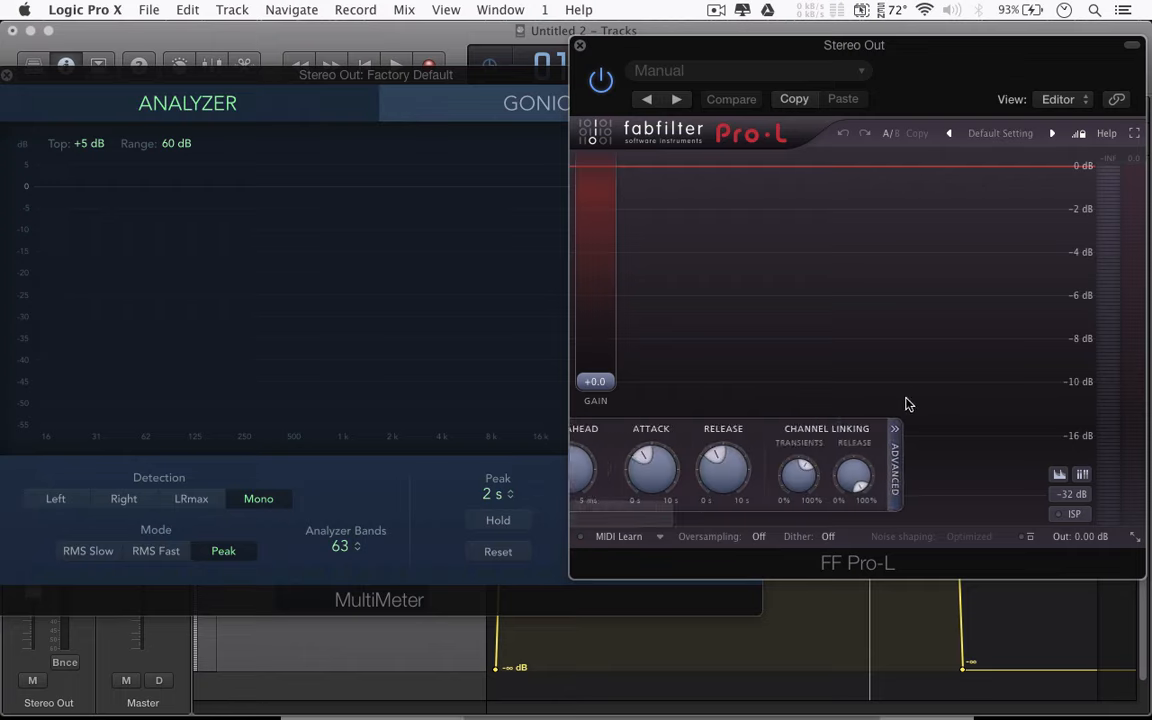
{"action": "left_click", "coordinate": [630, 467]}
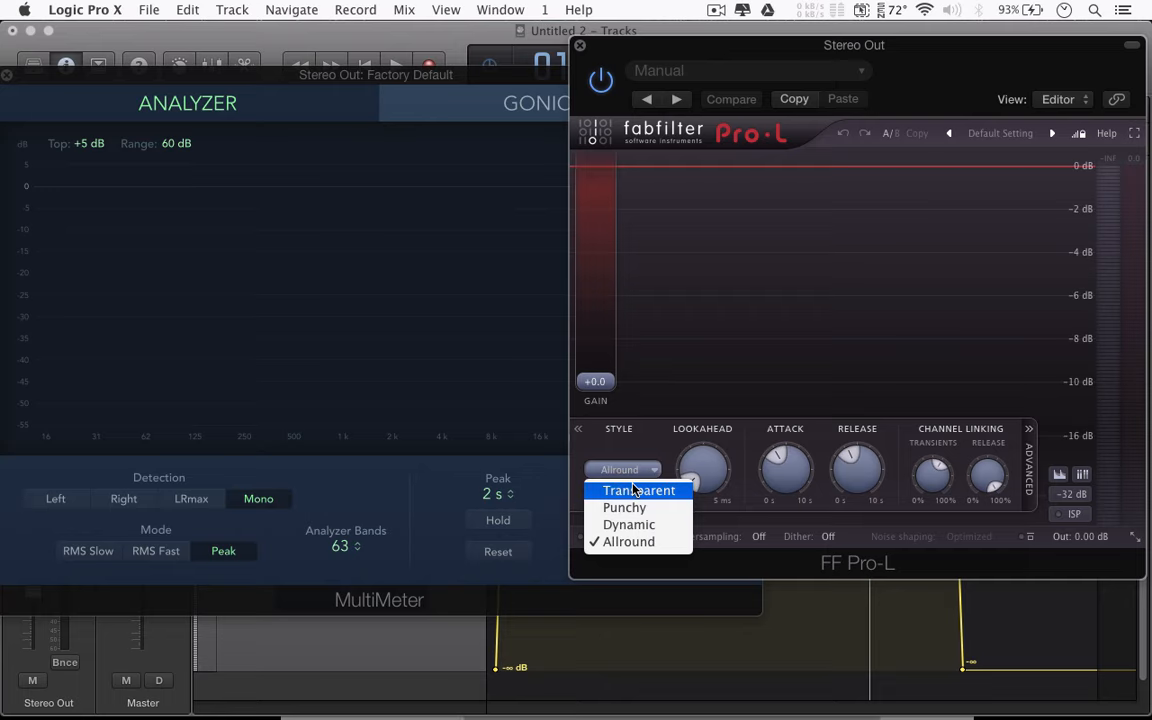
{"action": "left_click", "coordinate": [632, 488]}
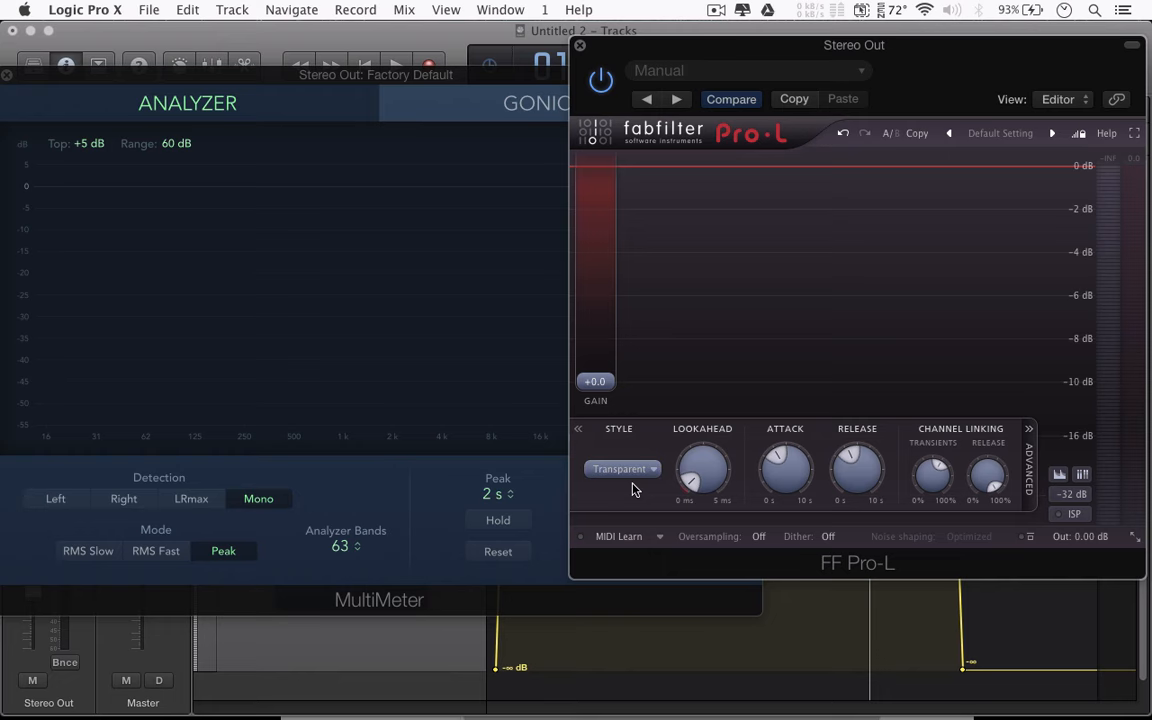
Move Pro-L's window below the ruler, play the mix from around bar 72 and switch MultiMeter to the Goniometer view
{"action": "left_click_drag", "start_coordinate": [918, 46], "coordinate": [900, 296]}
{"action": "left_click", "coordinate": [835, 150]}
{"action": "key", "text": "space"}
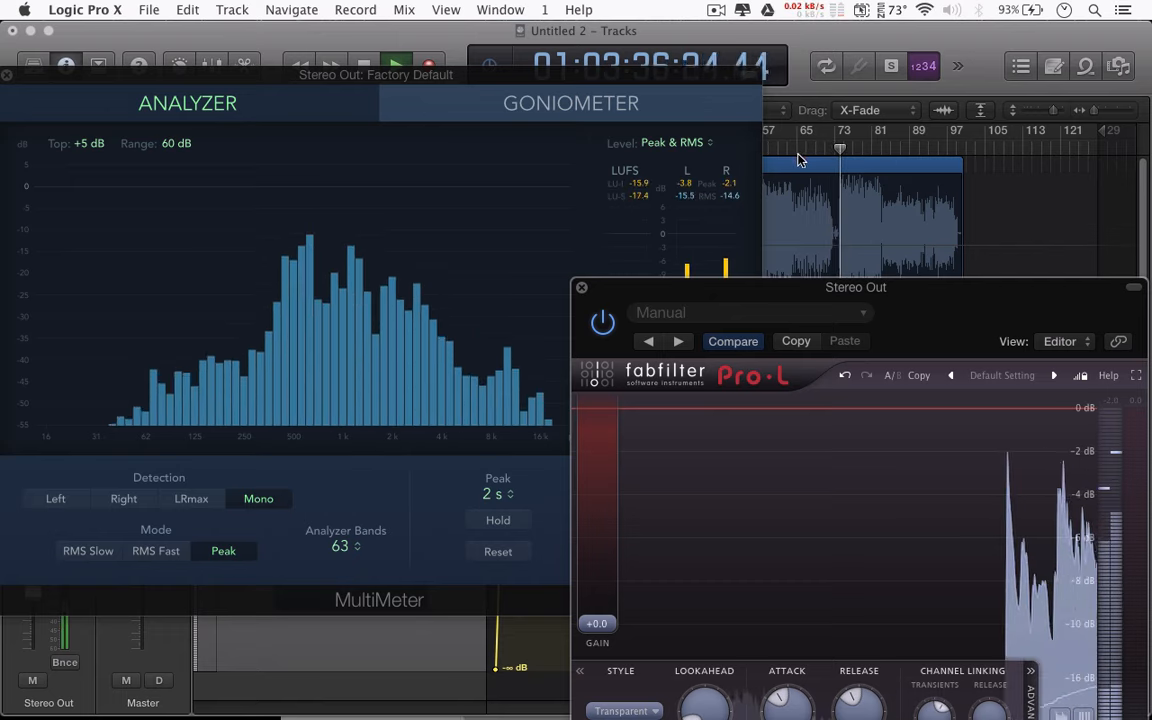
{"action": "left_click", "coordinate": [724, 105]}
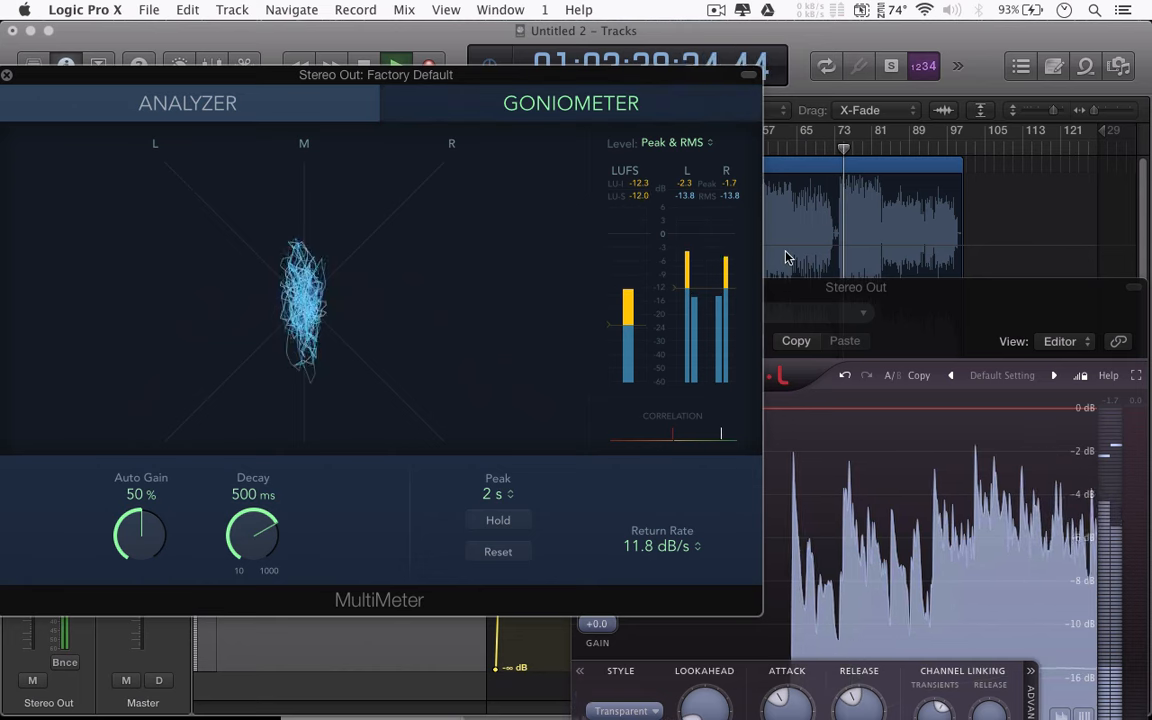
Switch MultiMeter to the Analyzer view, play the mix from around bar 73 and move Pro-L's window beside the meter
{"action": "left_click", "coordinate": [309, 101]}
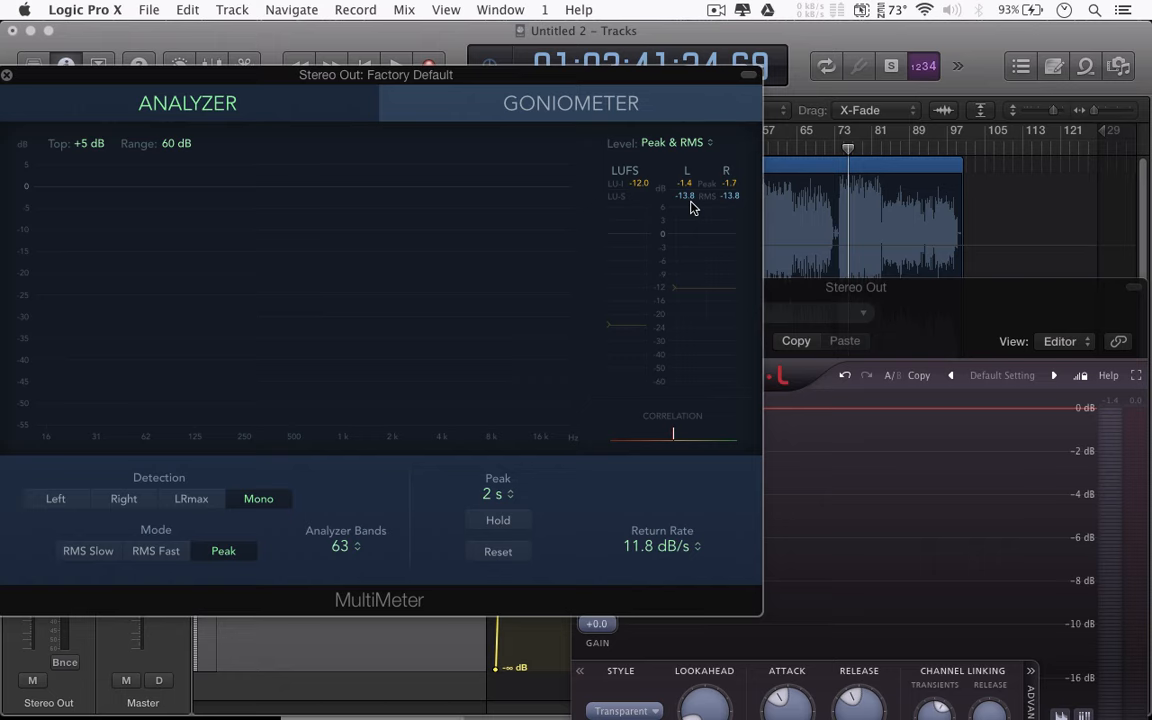
{"action": "left_click_drag", "start_coordinate": [937, 313], "coordinate": [937, 167]}
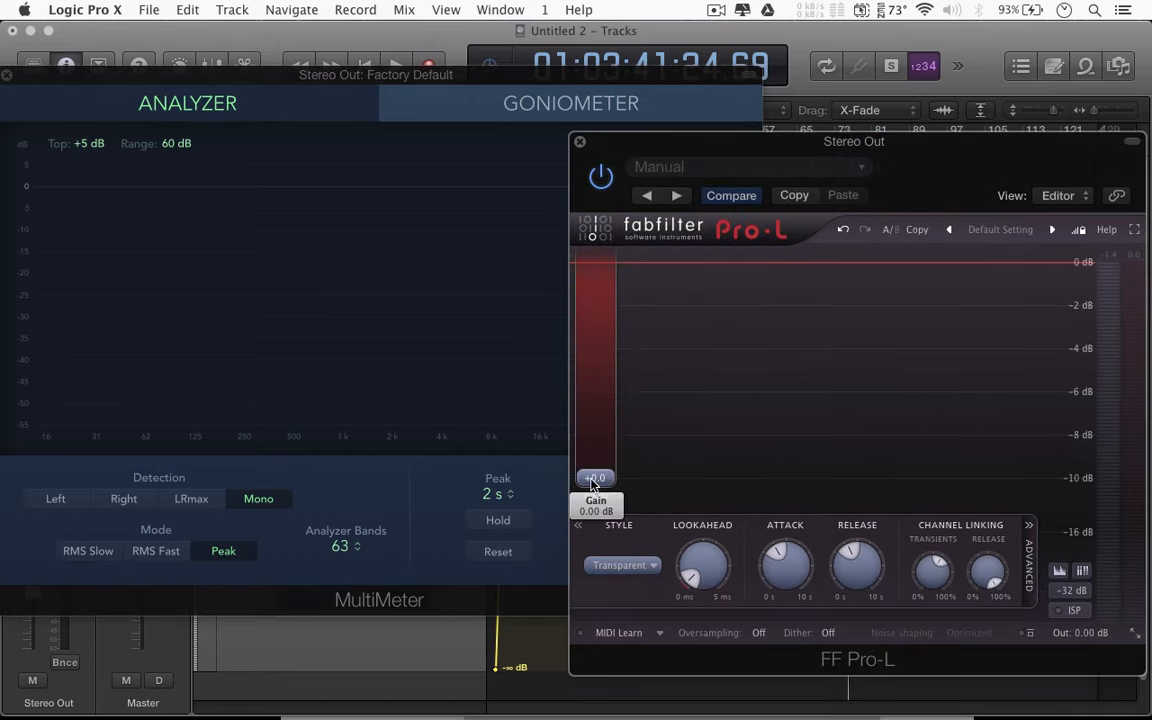
{"action": "left_click_drag", "start_coordinate": [878, 137], "coordinate": [908, 281]}
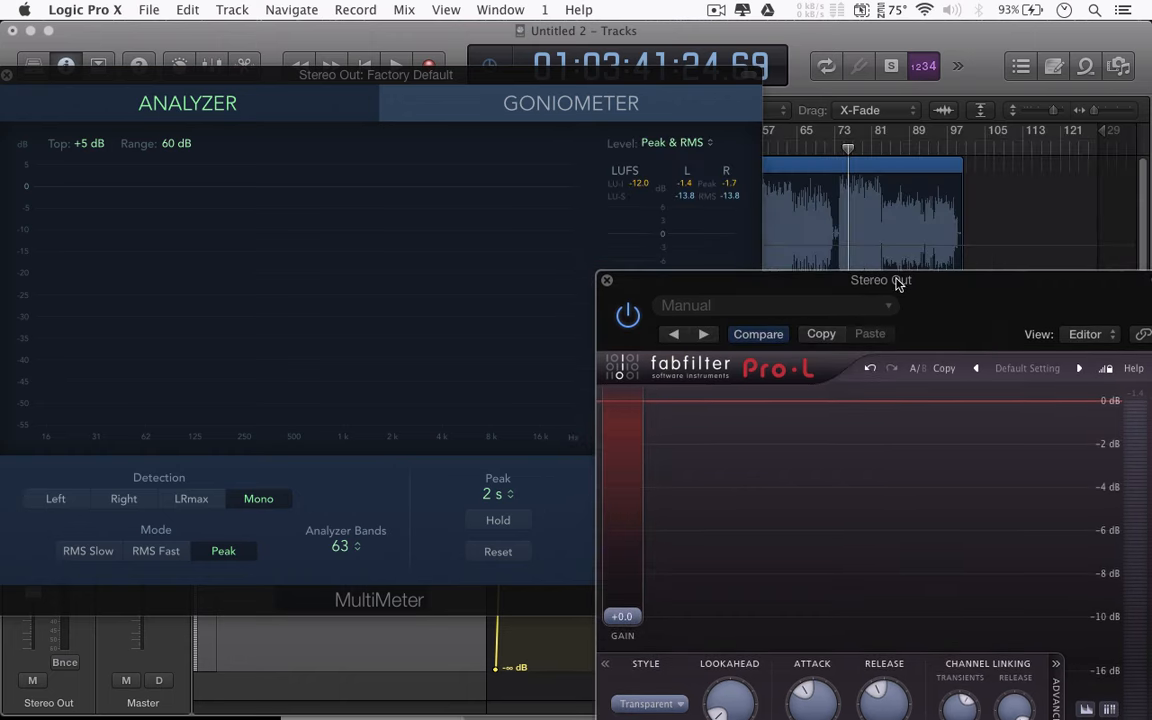
{"action": "left_click", "coordinate": [842, 151]}
{"action": "key", "text": "space"}
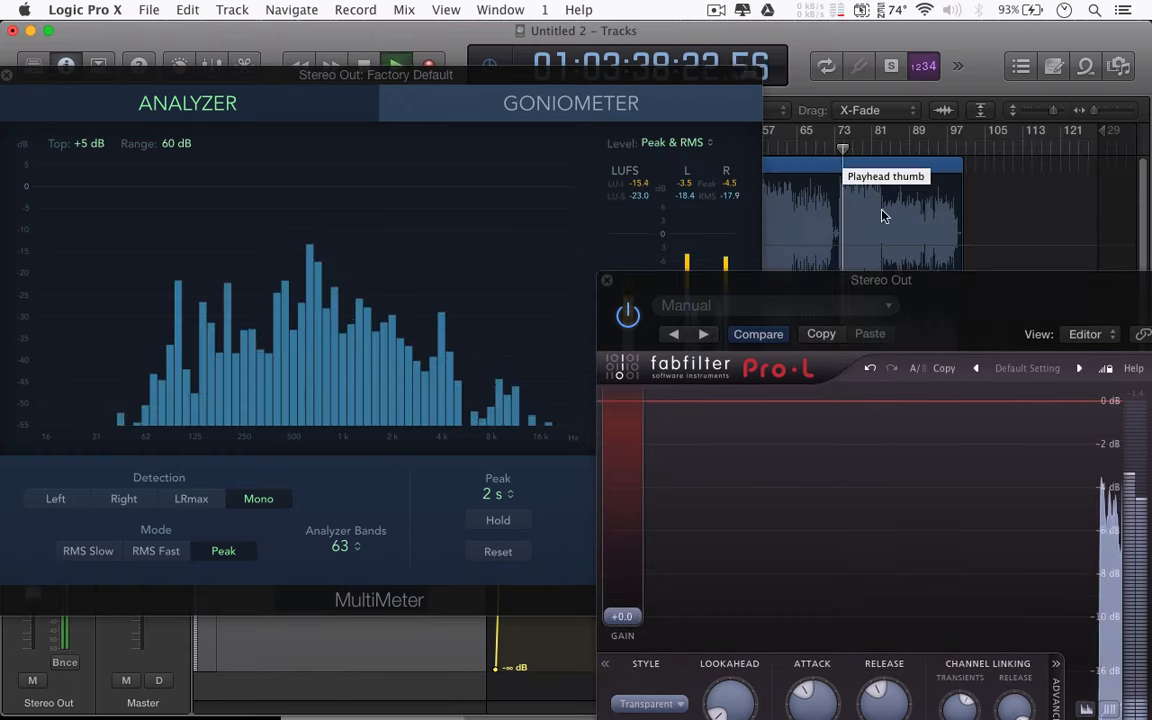
{"action": "left_click_drag", "start_coordinate": [950, 283], "coordinate": [1139, 79]}
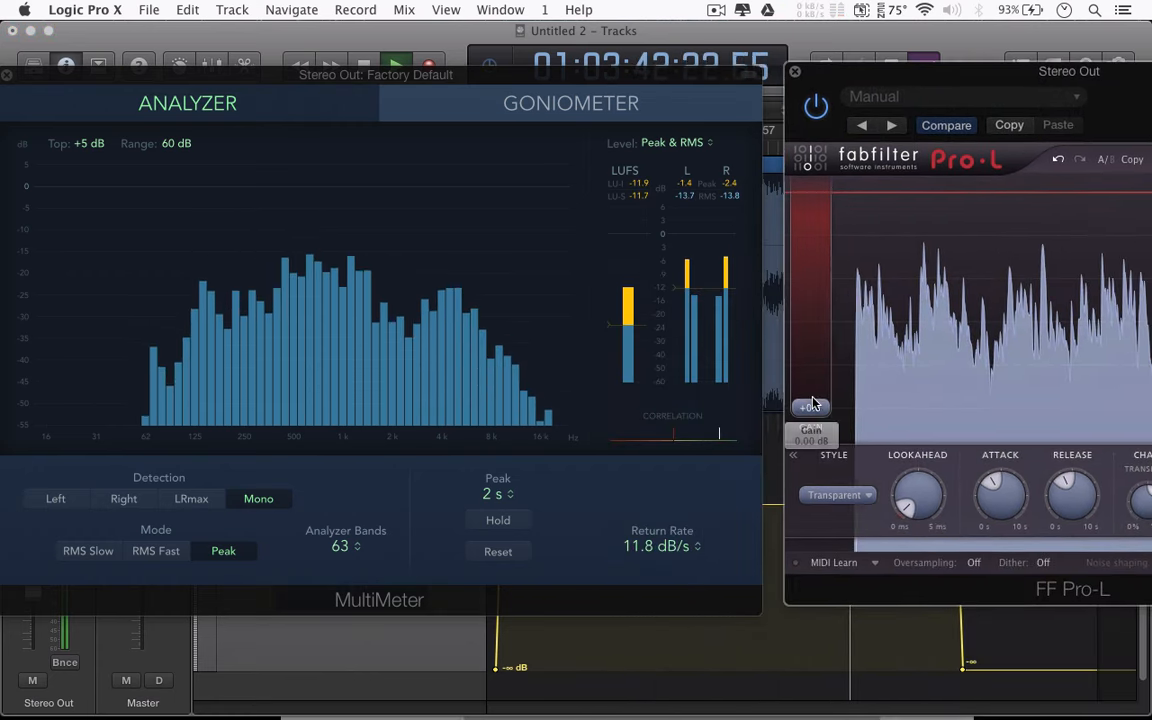
Raise Pro-L's gain to about +4 dB during playback and ease it down to +3.0 dB, resetting MultiMeter's levels between adjustments
{"action": "left_click_drag", "start_coordinate": [808, 410], "coordinate": [811, 374]}
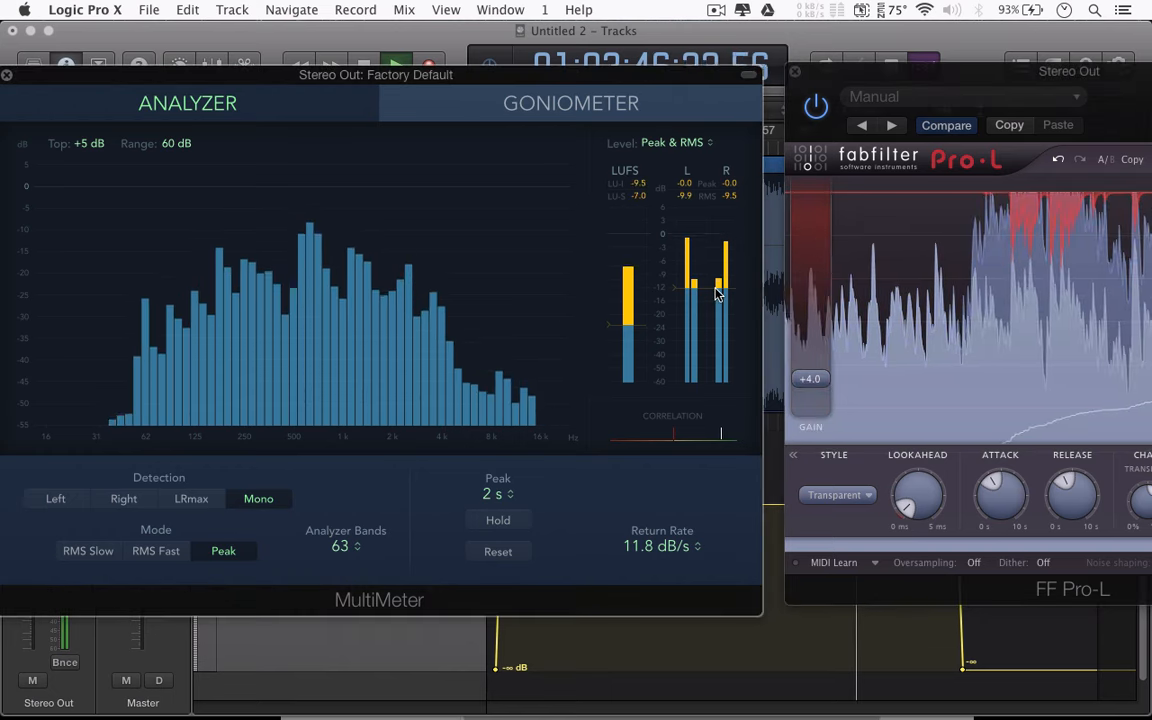
{"action": "mouse_move", "coordinate": [809, 391]}
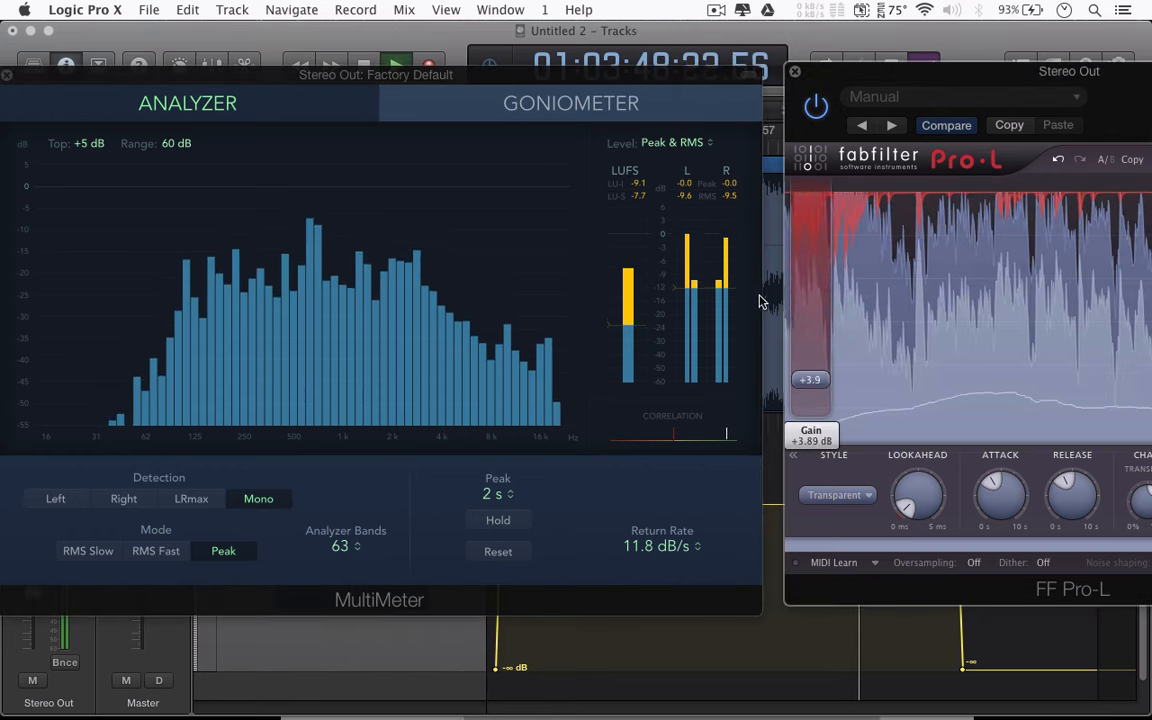
{"action": "left_click", "coordinate": [690, 203]}
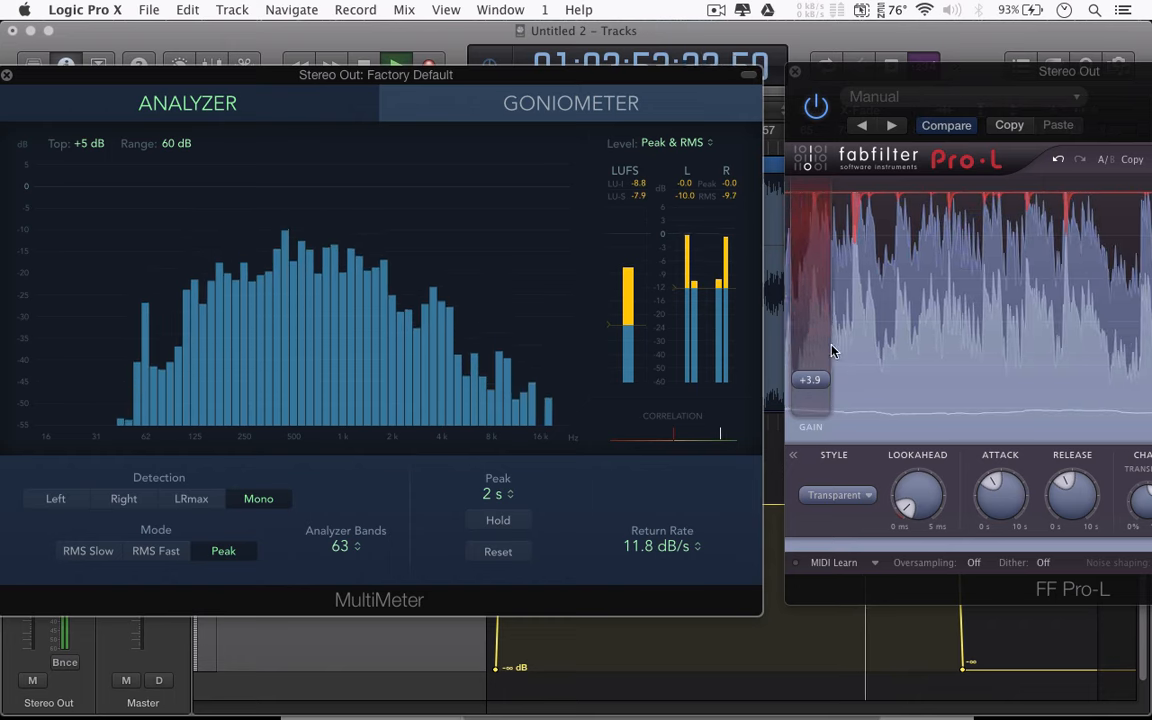
{"action": "left_click", "coordinate": [811, 385]}
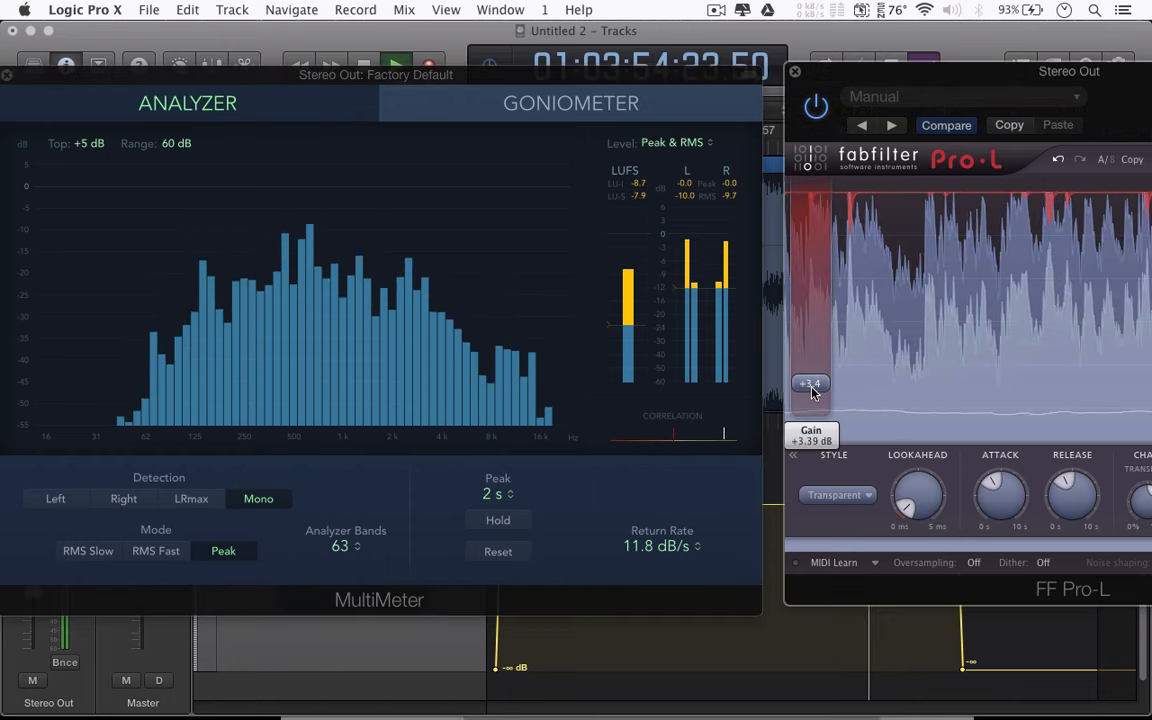
{"action": "left_click", "coordinate": [688, 203]}
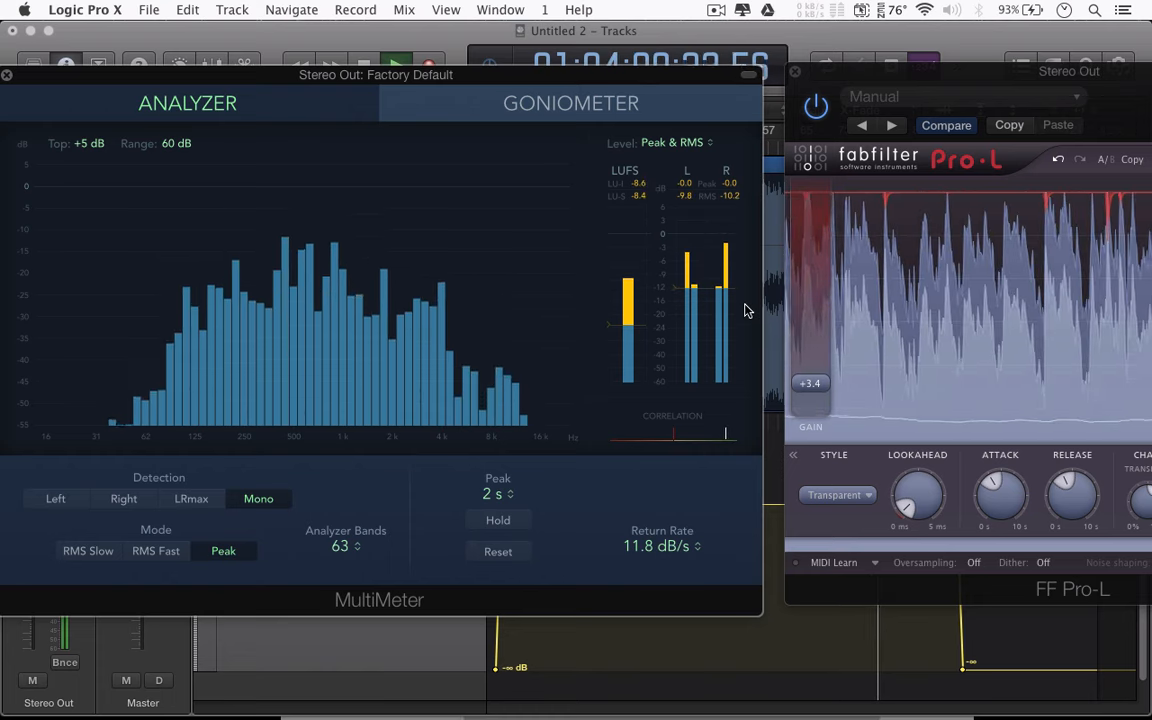
{"action": "left_click_drag", "start_coordinate": [811, 386], "coordinate": [814, 391]}
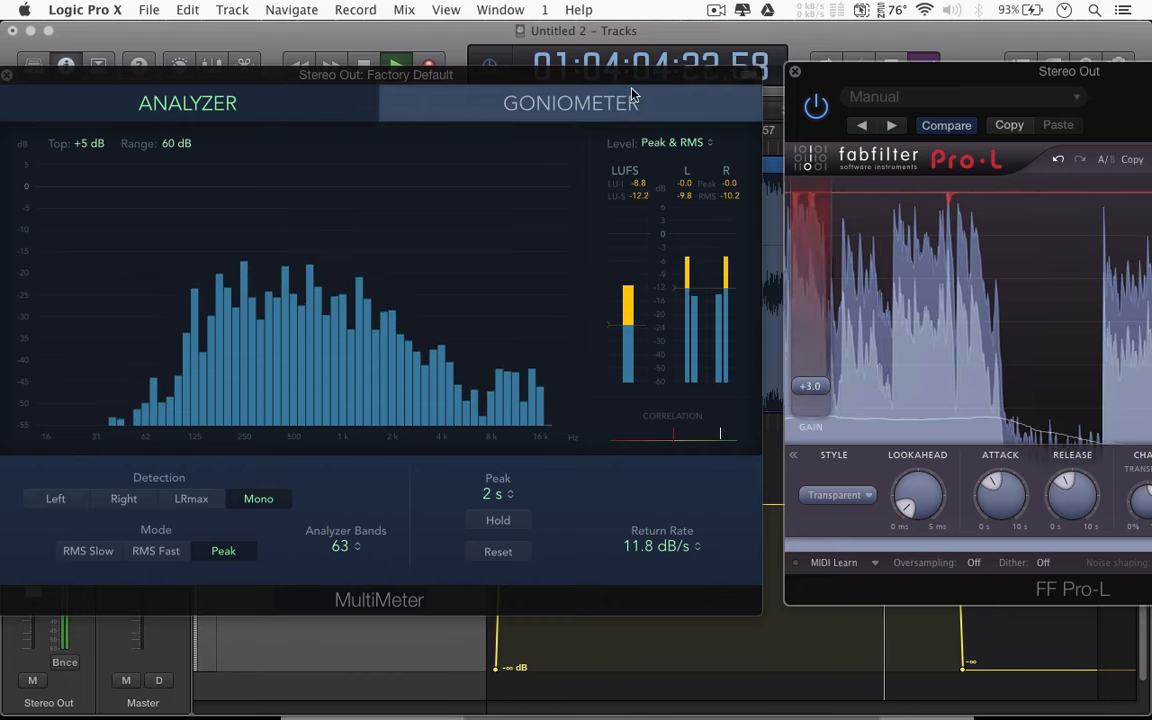
Set Pro-L's gain to +3.1 dB while playing from around bar 15, and check it against the sections around bars 82 and 73
{"action": "left_click_drag", "start_coordinate": [628, 75], "coordinate": [585, 243]}
{"action": "left_click", "coordinate": [561, 150]}
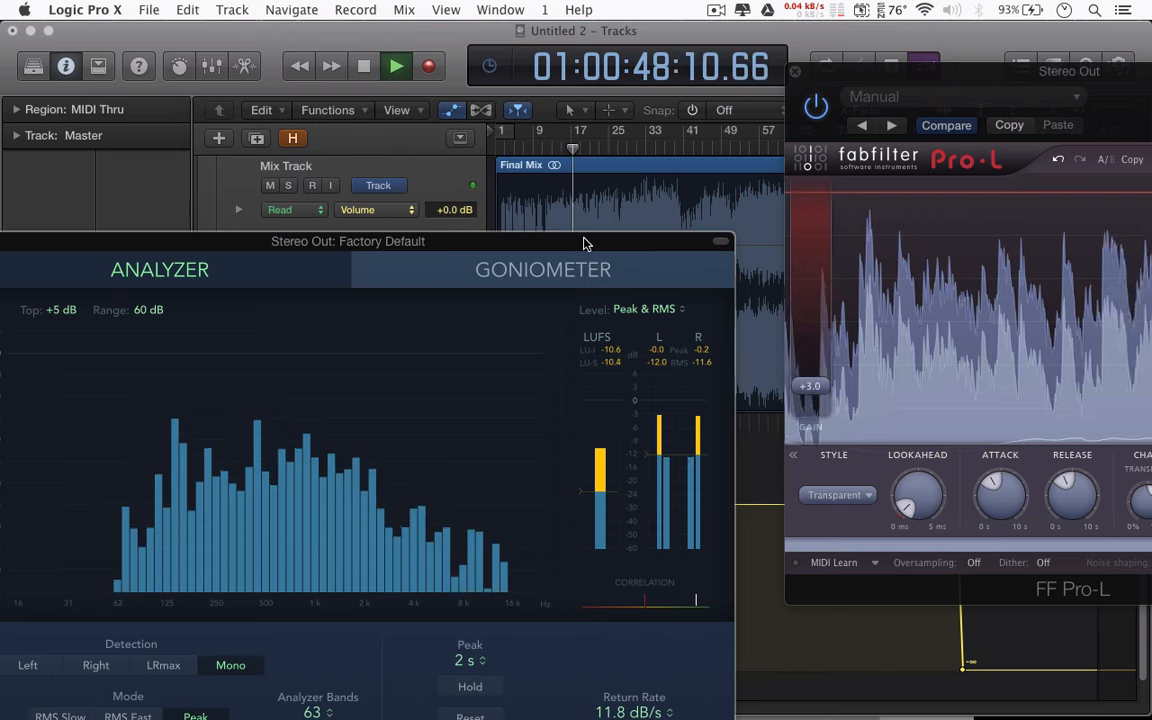
{"action": "left_click", "coordinate": [816, 388]}
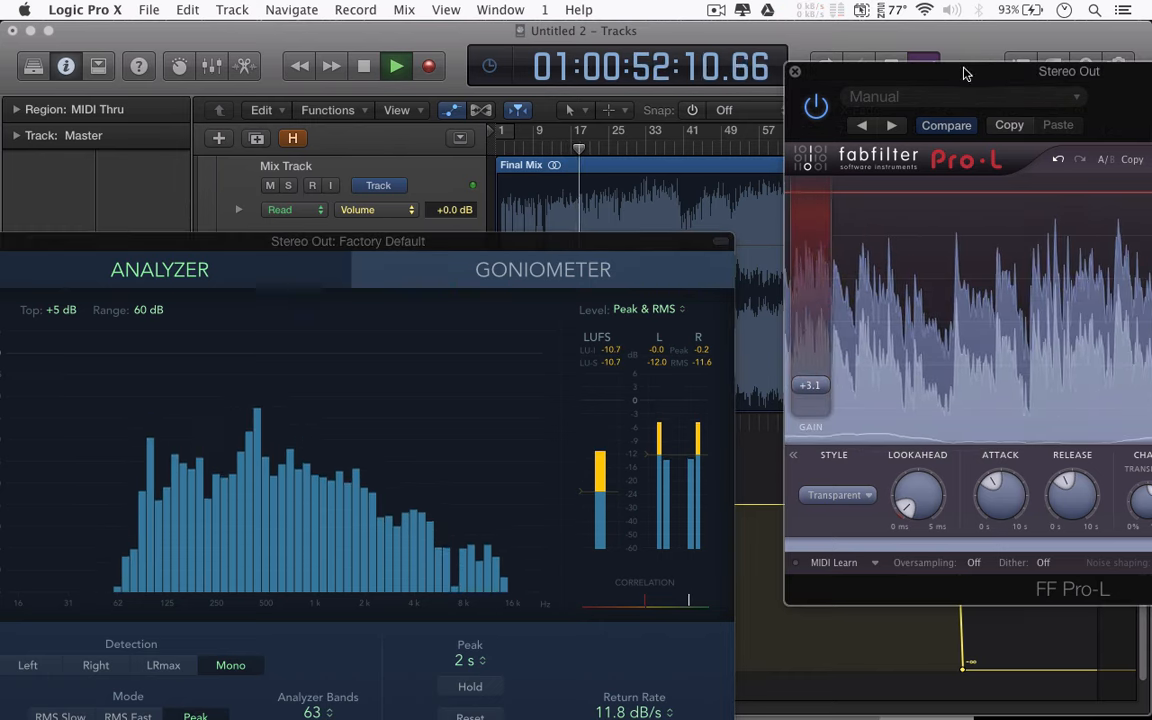
{"action": "left_click_drag", "start_coordinate": [967, 72], "coordinate": [934, 272]}
{"action": "left_click", "coordinate": [885, 148]}
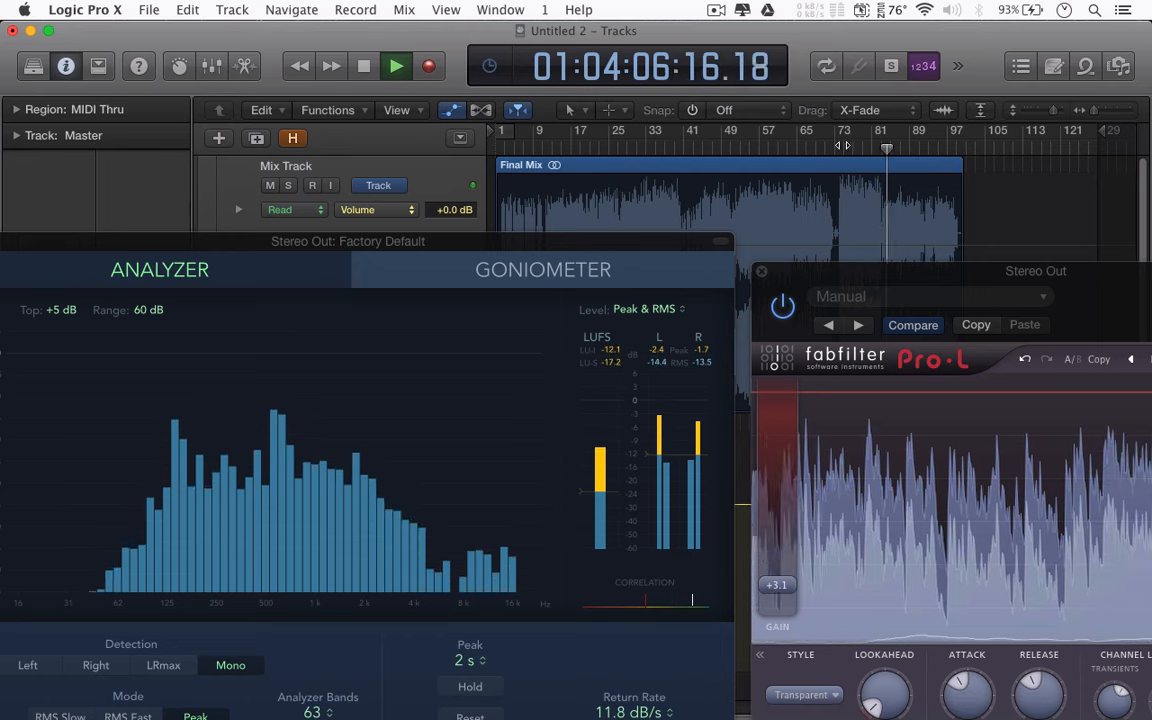
{"action": "left_click", "coordinate": [844, 148]}
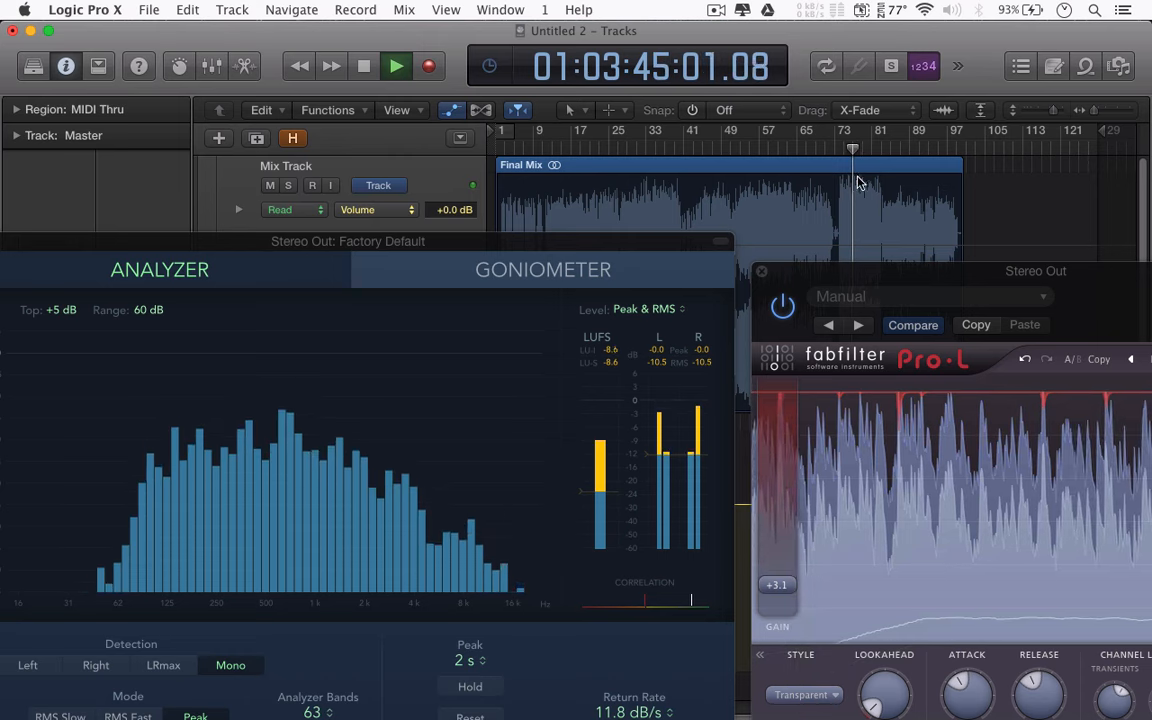
{"action": "key", "text": "space"}
Reopen Vitamin on the Stereo Out, start playback around bar 73 and close the MultiMeter window
{"action": "left_click_drag", "start_coordinate": [530, 246], "coordinate": [858, 138]}
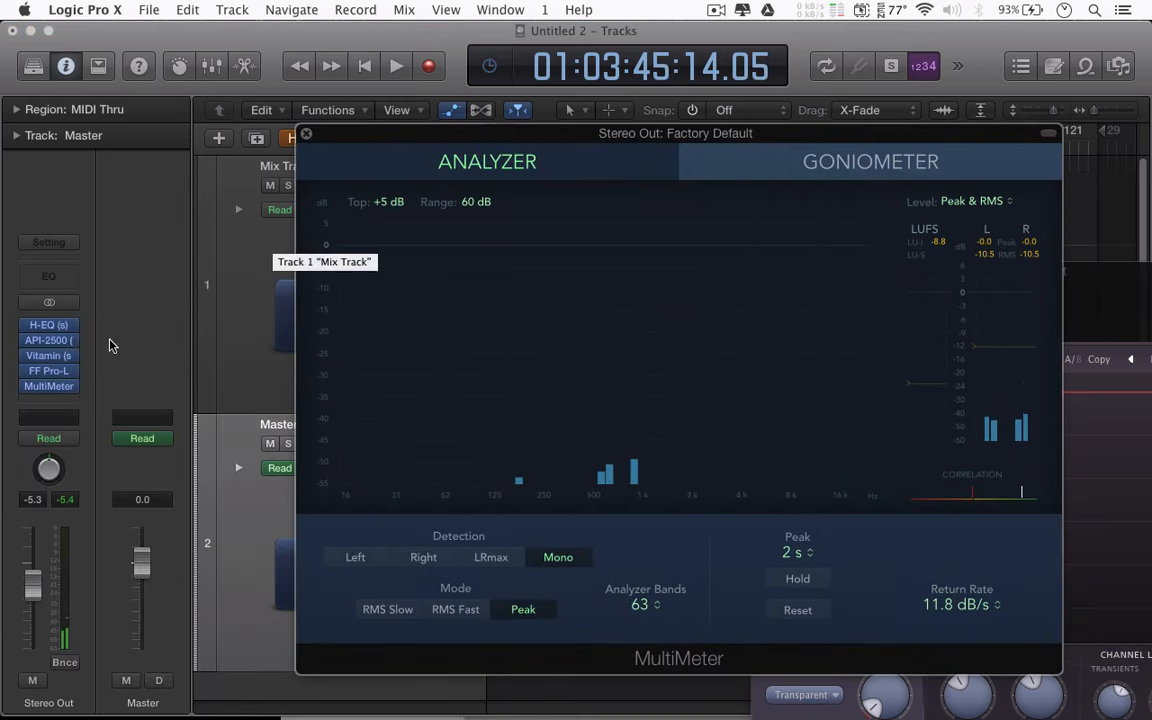
{"action": "left_click", "coordinate": [48, 356]}
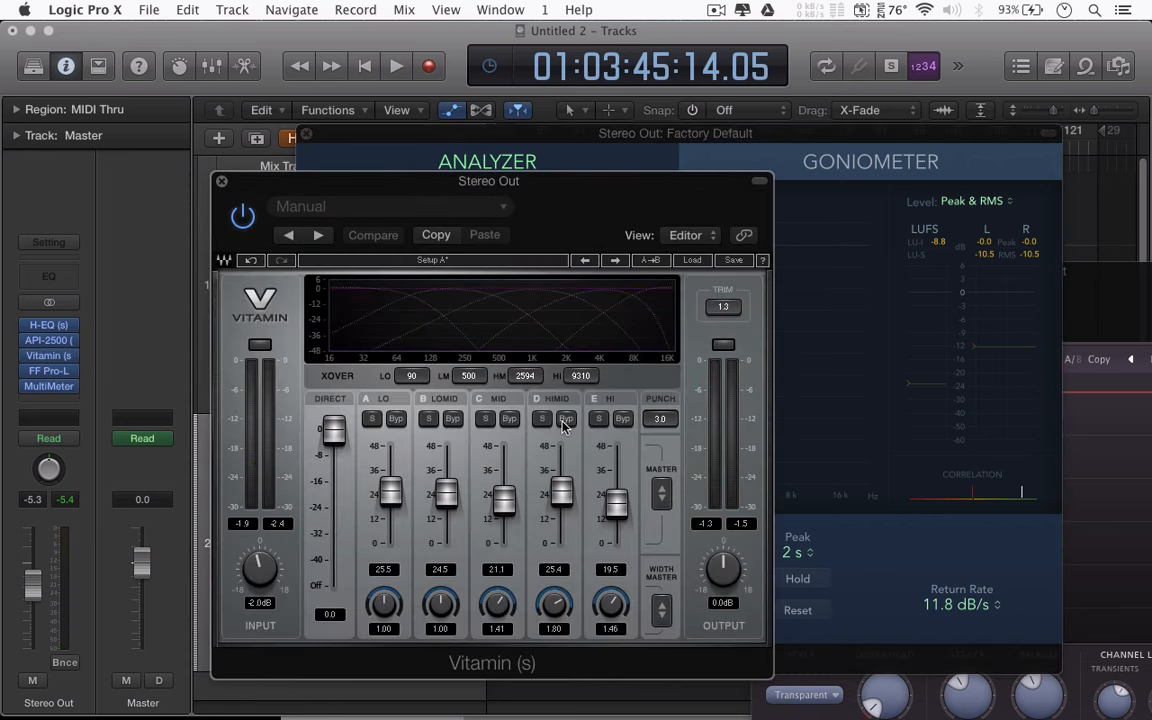
{"action": "left_click_drag", "start_coordinate": [818, 135], "coordinate": [870, 229]}
{"action": "double_click", "coordinate": [838, 155]}
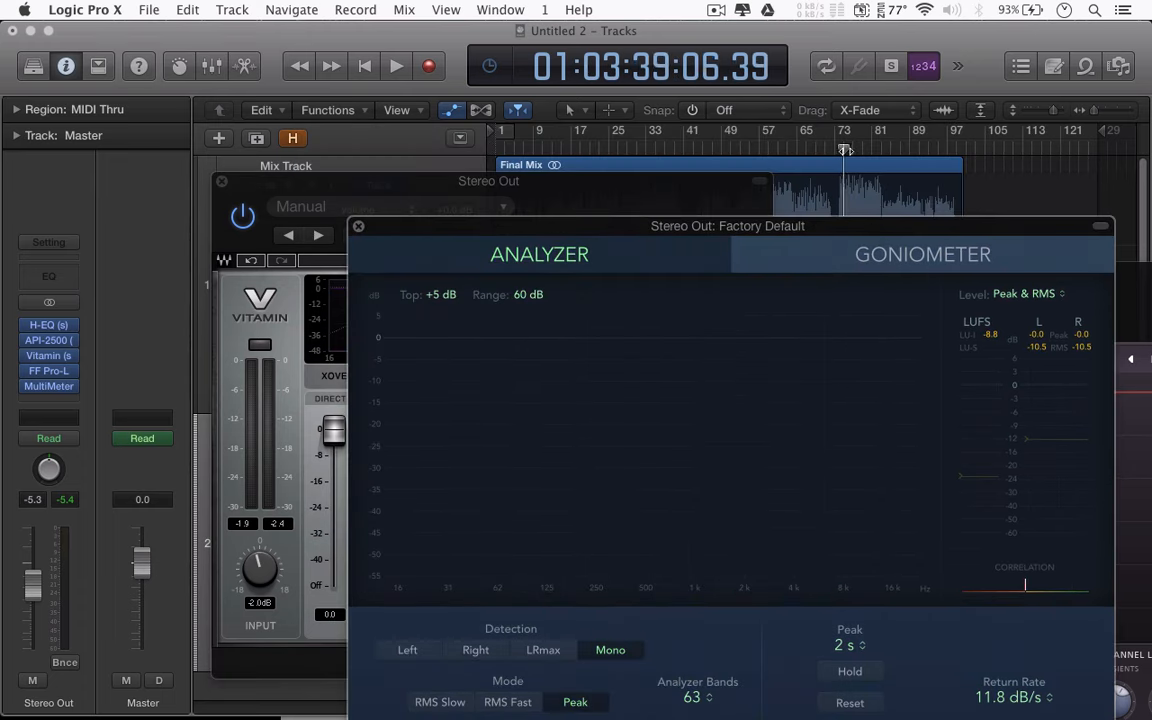
{"action": "left_click", "coordinate": [358, 226]}
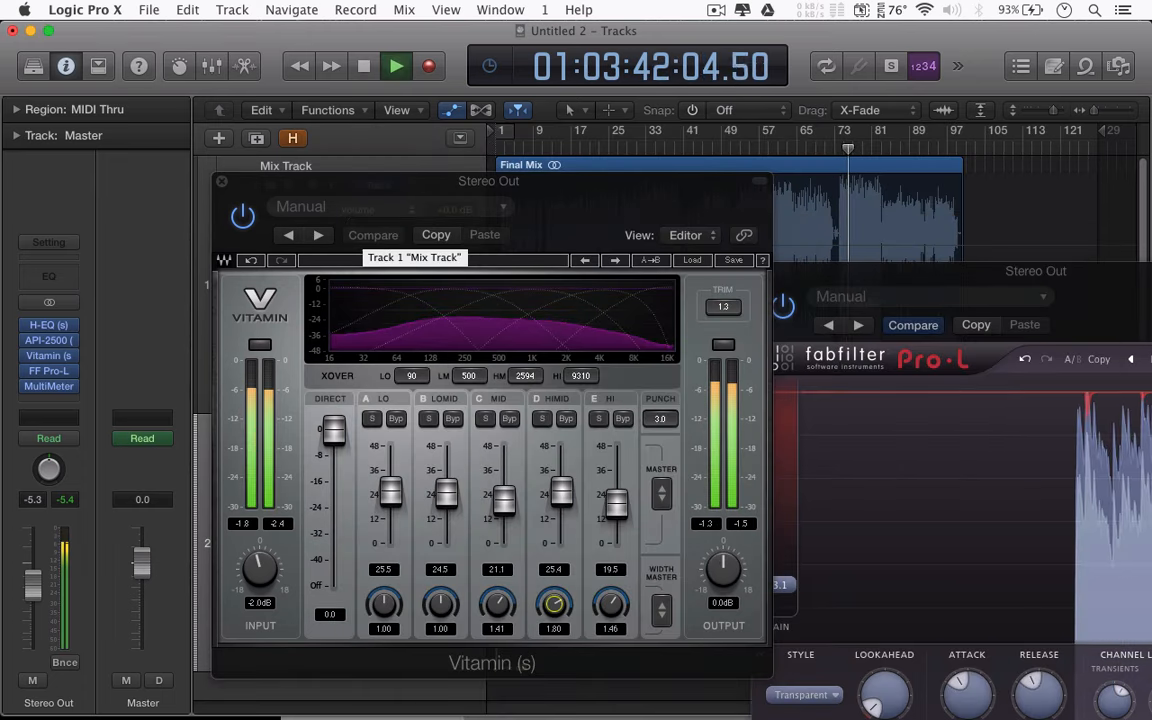
Narrow Vitamin's stereo widths to 1.04 for HiMid, 1.19 for Mid and 1.17 for Hi, and close its window
{"action": "left_click", "coordinate": [555, 605]}
{"action": "left_click_drag", "start_coordinate": [579, 428], "coordinate": [593, 285]}
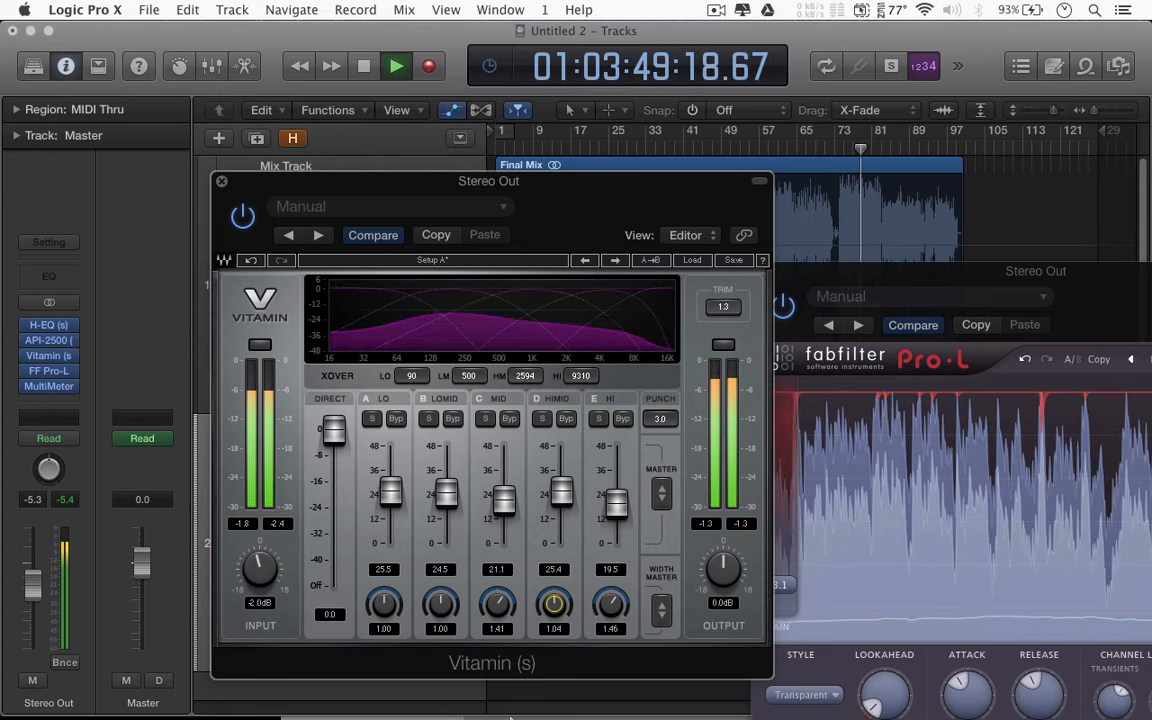
{"action": "left_click", "coordinate": [498, 605]}
{"action": "left_click_drag", "start_coordinate": [498, 605], "coordinate": [498, 700]}
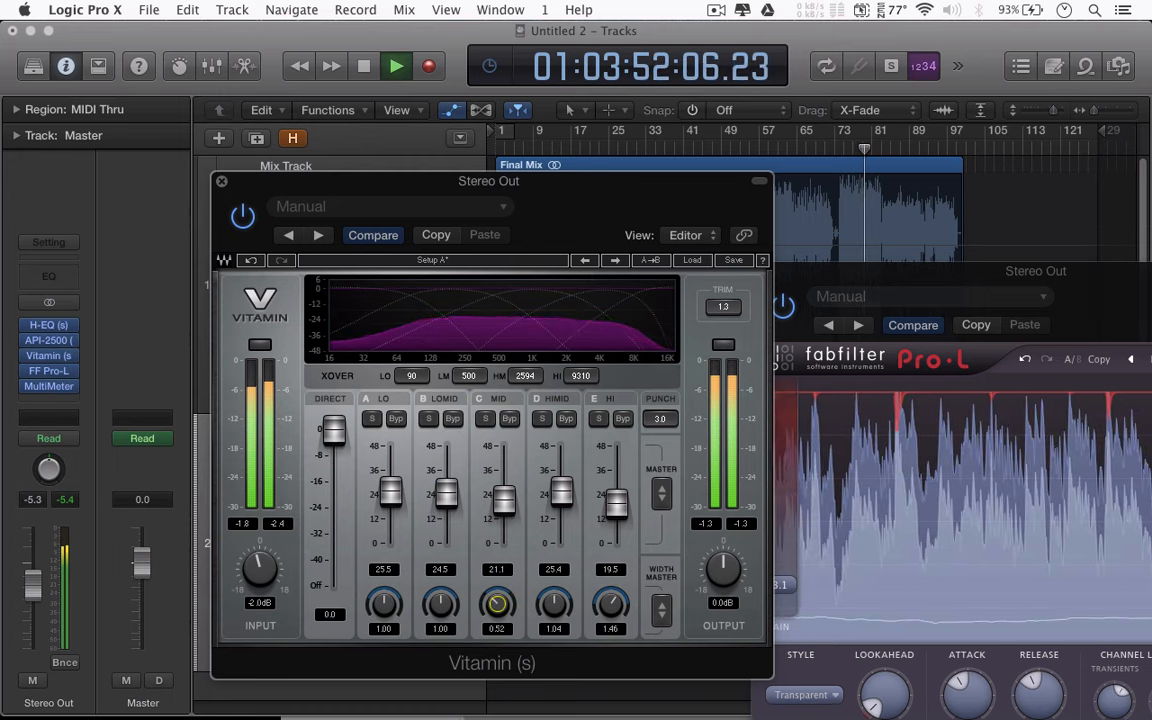
{"action": "left_click_drag", "start_coordinate": [498, 604], "coordinate": [498, 591]}
{"action": "mouse_move", "coordinate": [617, 604]}
{"action": "left_mouse_down"}
{"action": "mouse_move", "coordinate": [617, 685]}
{"action": "mouse_move", "coordinate": [617, 622]}
{"action": "left_mouse_up"}
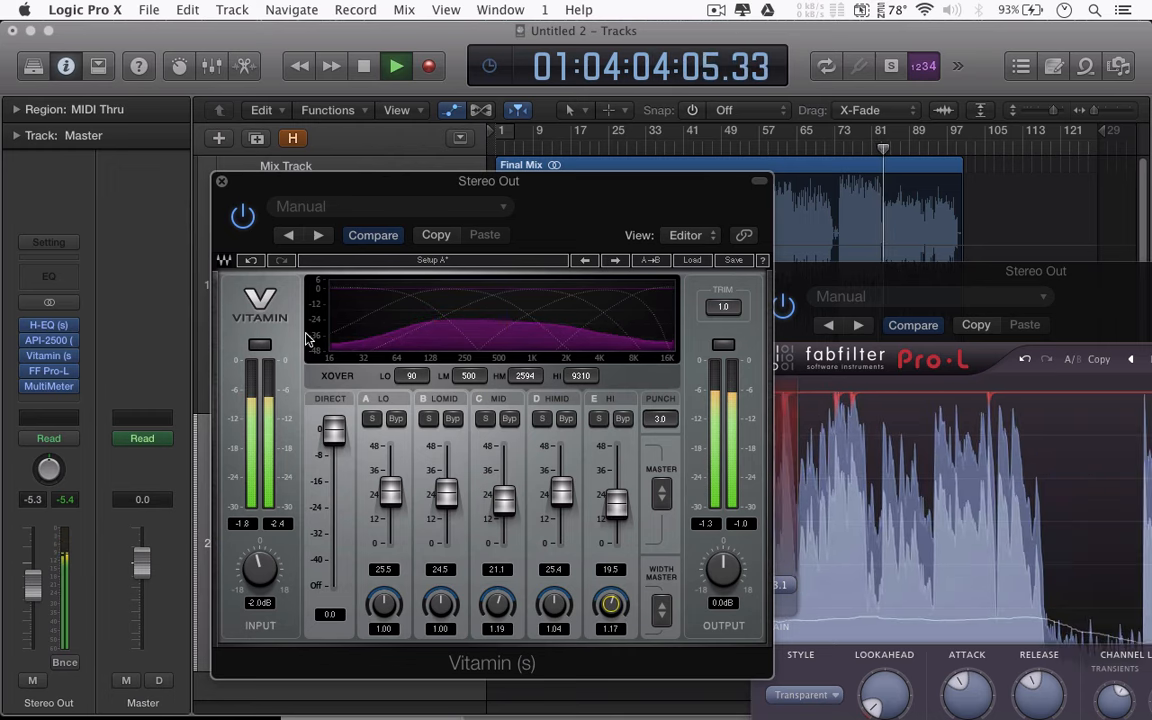
{"action": "left_click", "coordinate": [222, 184]}
Reopen MultiMeter beside Pro-L, set Pro-L's gain to +3.64 dB and check the reset levels from around bar 77
{"action": "left_click_drag", "start_coordinate": [930, 276], "coordinate": [475, 203]}
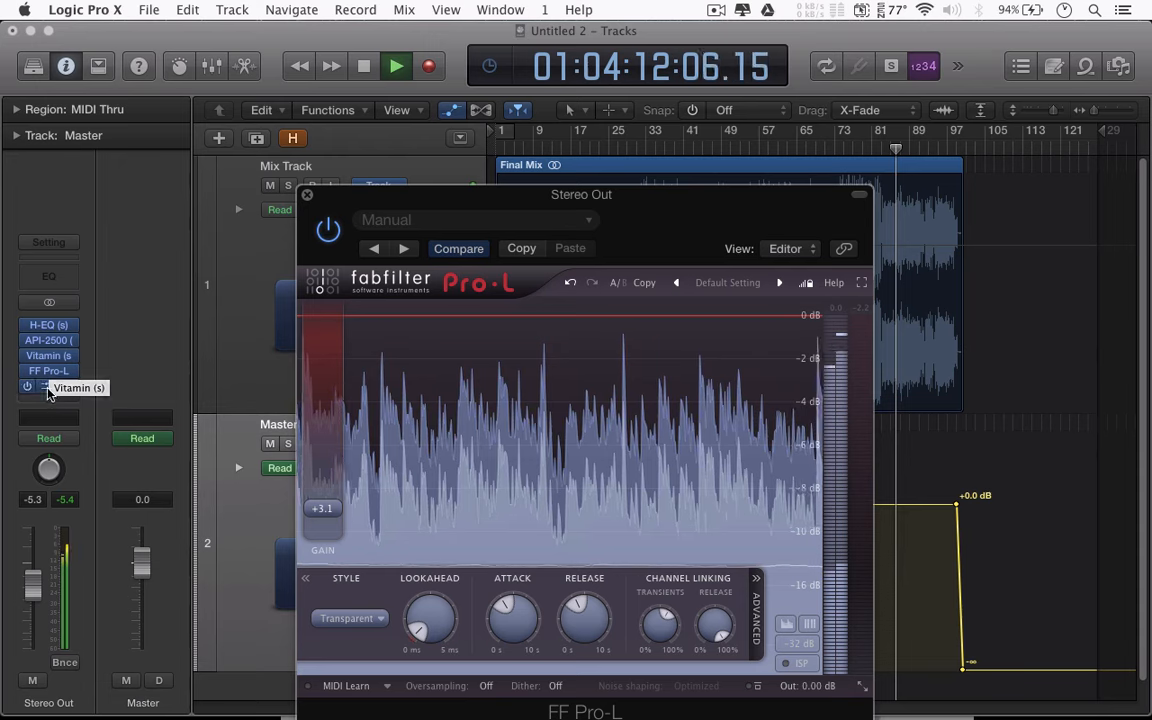
{"action": "left_click", "coordinate": [50, 389]}
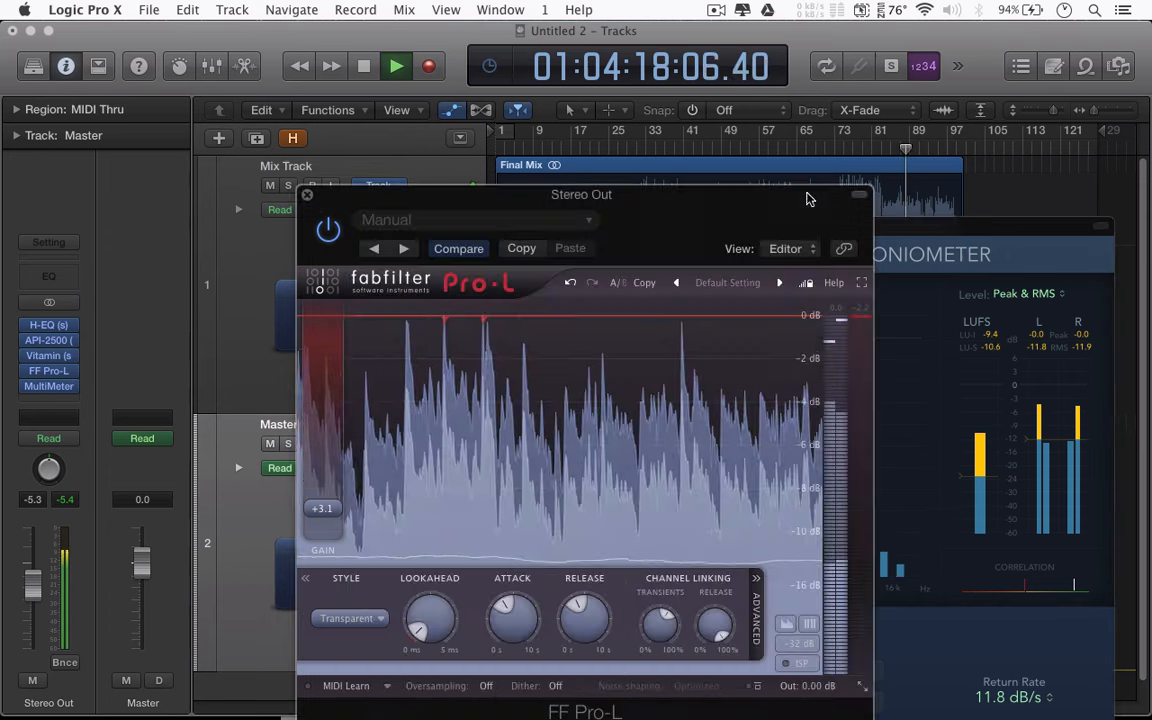
{"action": "left_click", "coordinate": [807, 194]}
{"action": "left_click_drag", "start_coordinate": [333, 512], "coordinate": [333, 507]}
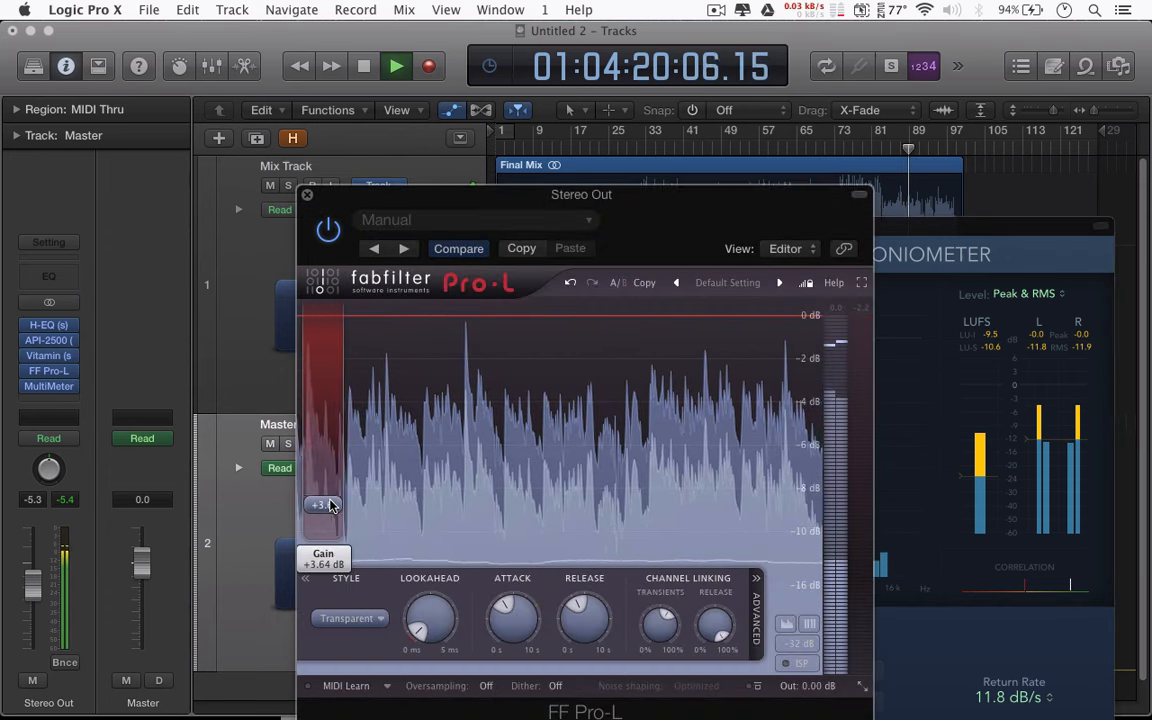
{"action": "left_click", "coordinate": [1034, 358]}
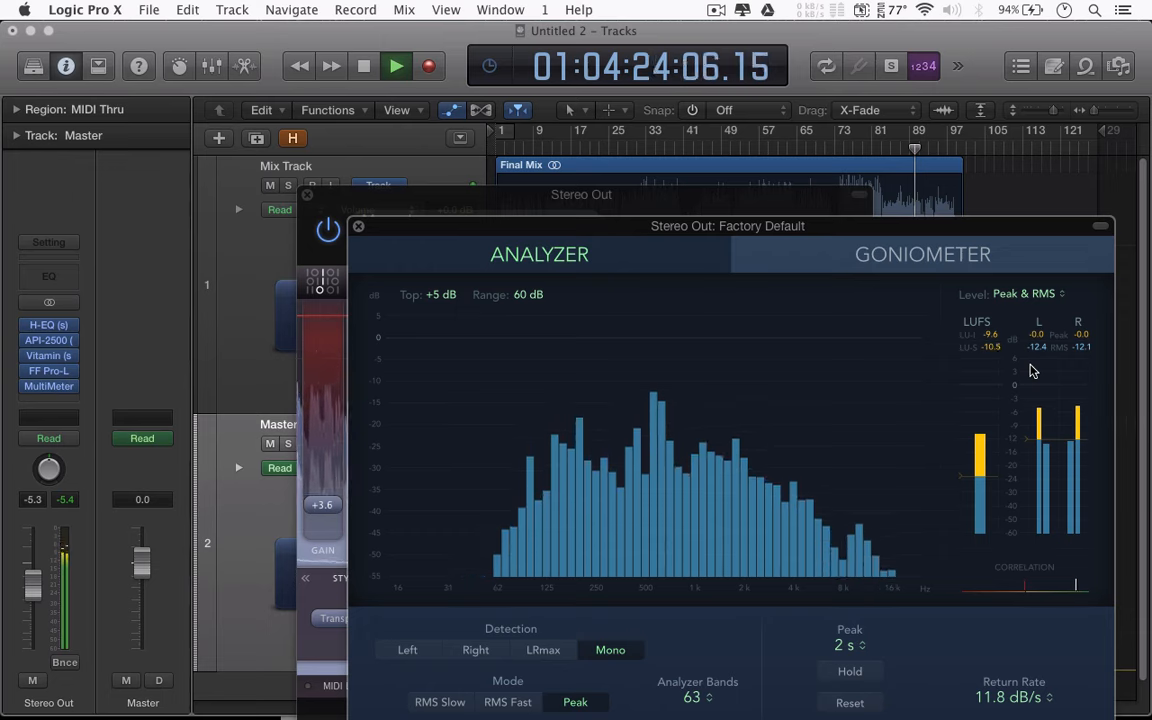
{"action": "left_click", "coordinate": [860, 148]}
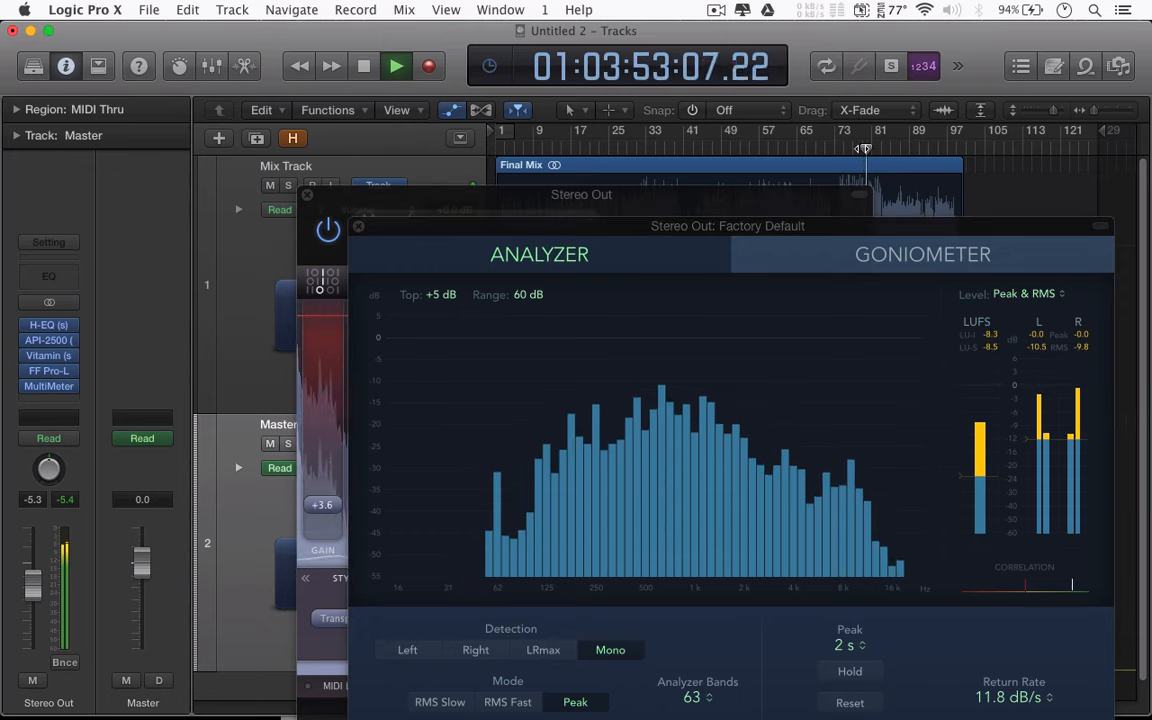
Close the MultiMeter and Pro-L windows and stop playback
{"action": "left_click", "coordinate": [362, 228]}
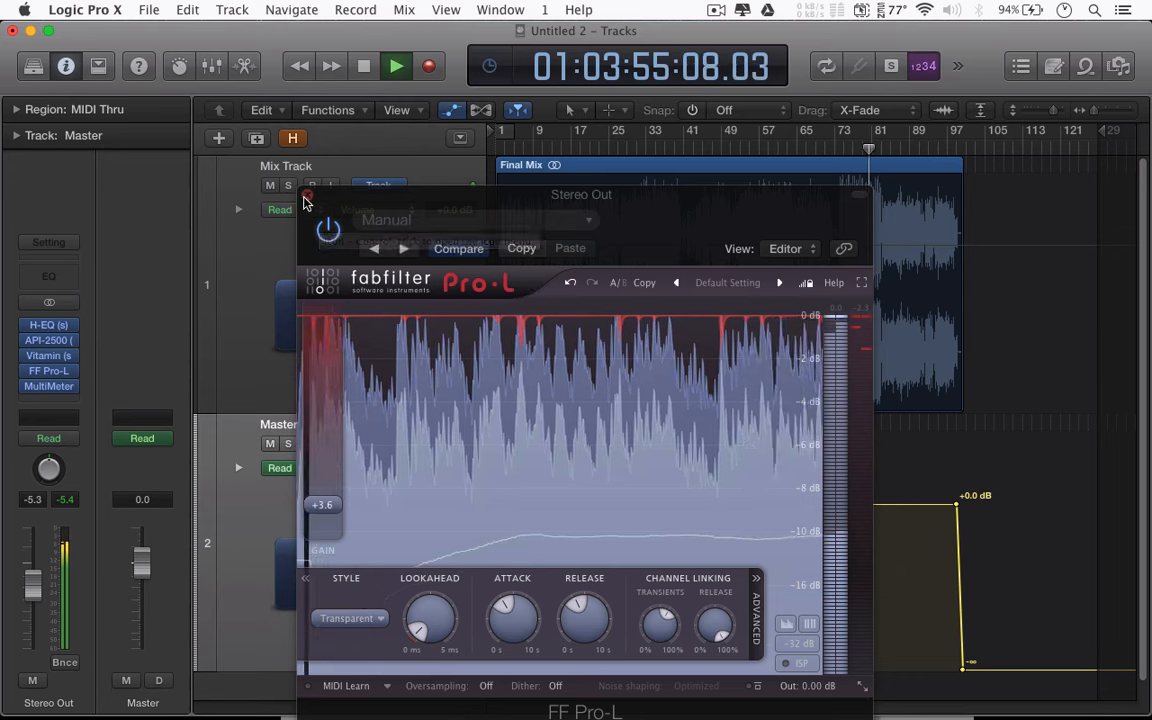
{"action": "left_click", "coordinate": [305, 205]}
{"action": "key", "text": "space"}
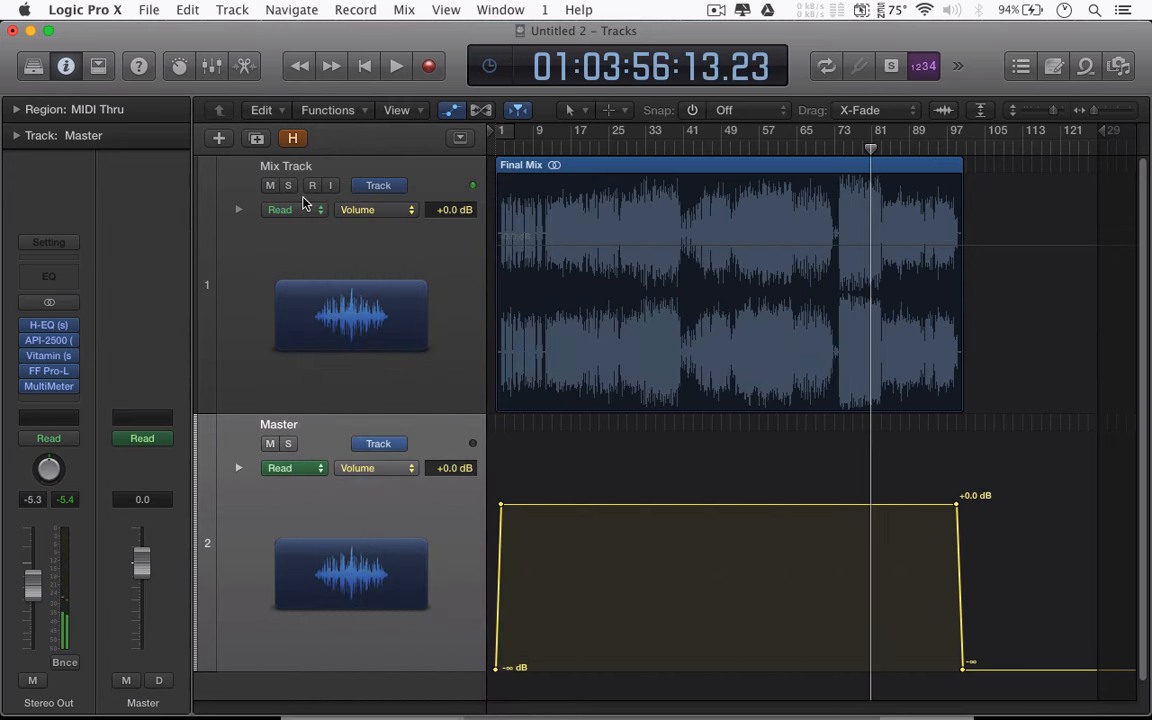
Set the cycle range to span the whole Final Mix region from bar 1 to its end
{"action": "mouse_move", "coordinate": [560, 134]}
{"action": "left_mouse_down"}
{"action": "mouse_move", "coordinate": [493, 140]}
{"action": "mouse_move", "coordinate": [964, 152]}
{"action": "left_mouse_up"}
{"action": "scroll", "coordinate": [1017, 200], "scroll_direction": "down", "scroll_amount": 1}
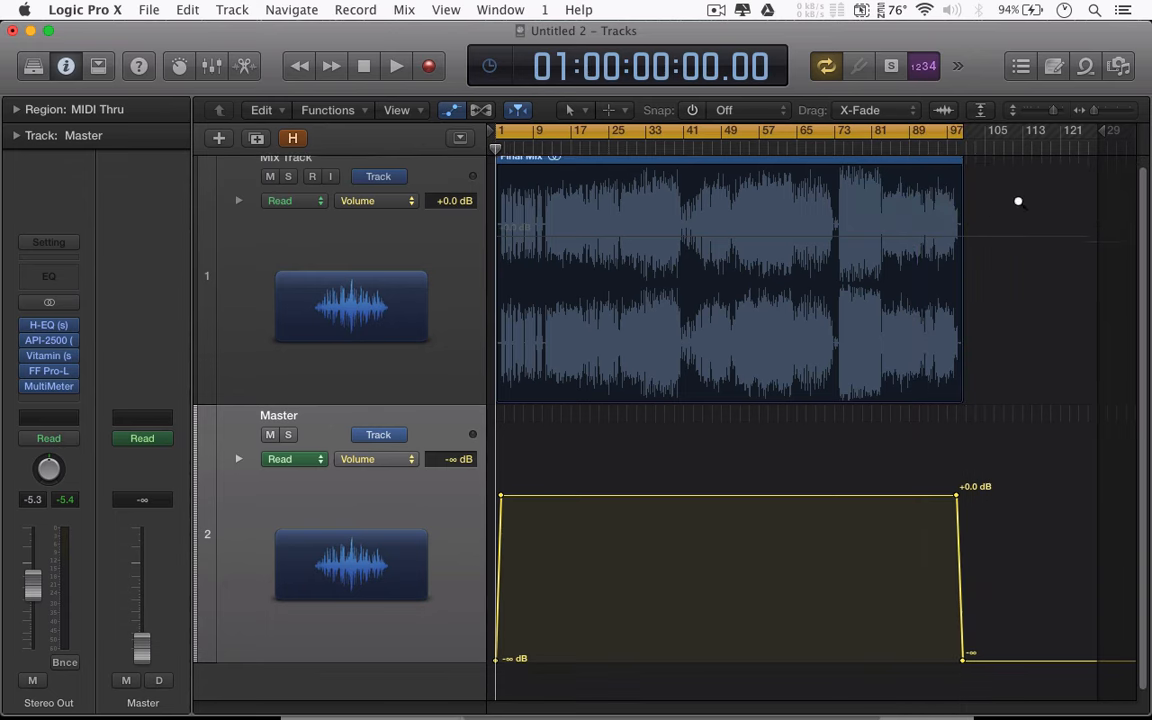
{"action": "scroll", "coordinate": [1018, 202], "scroll_direction": "up", "scroll_amount": 2}
{"action": "left_click_drag", "start_coordinate": [1075, 131], "coordinate": [1076, 132]}
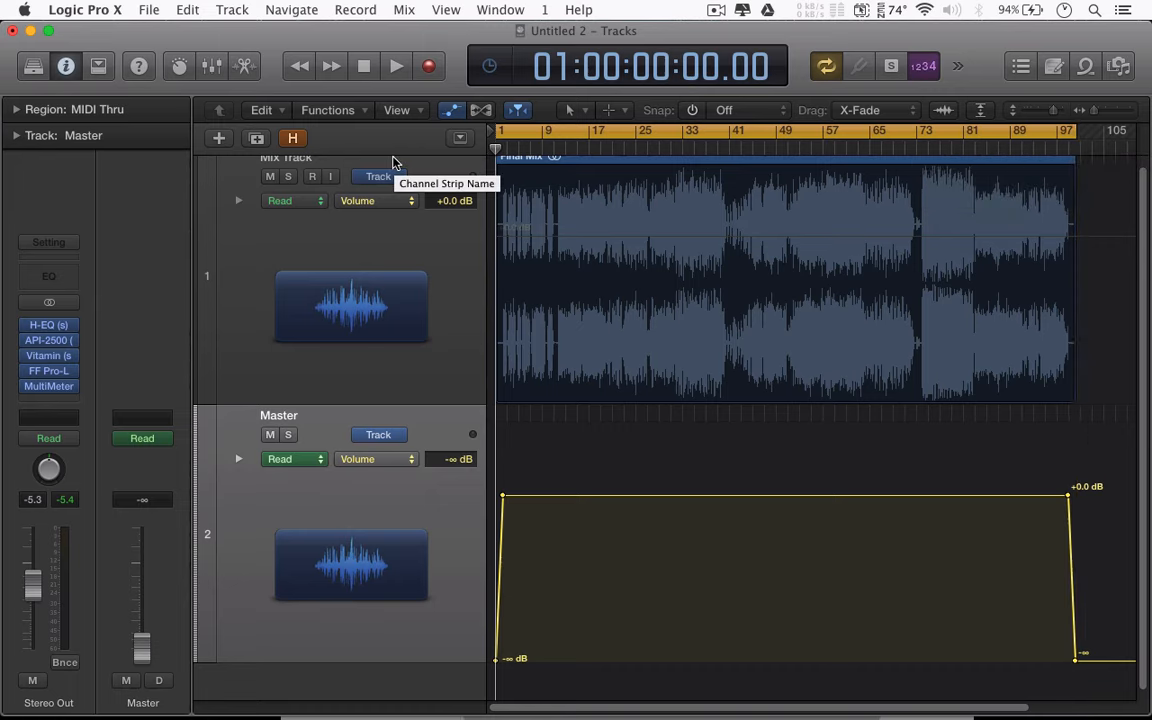
Select the Mix Track and open the bounce settings for the project or section
{"action": "left_click", "coordinate": [418, 291]}
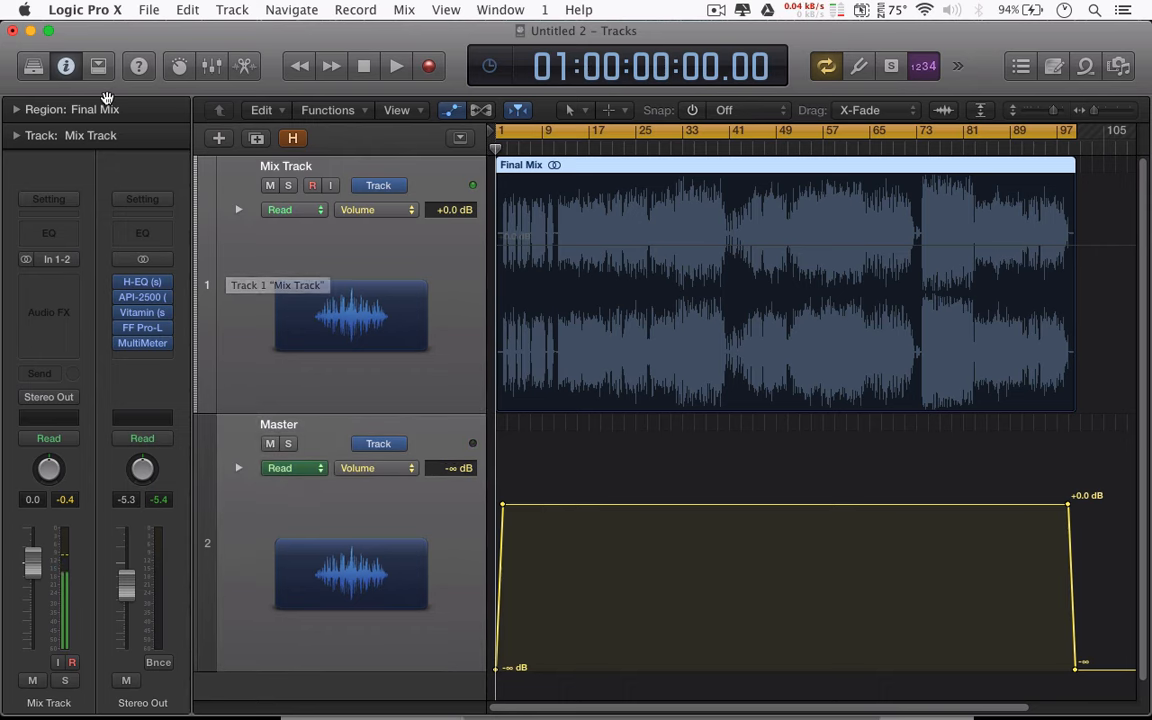
{"action": "left_click", "coordinate": [158, 8]}
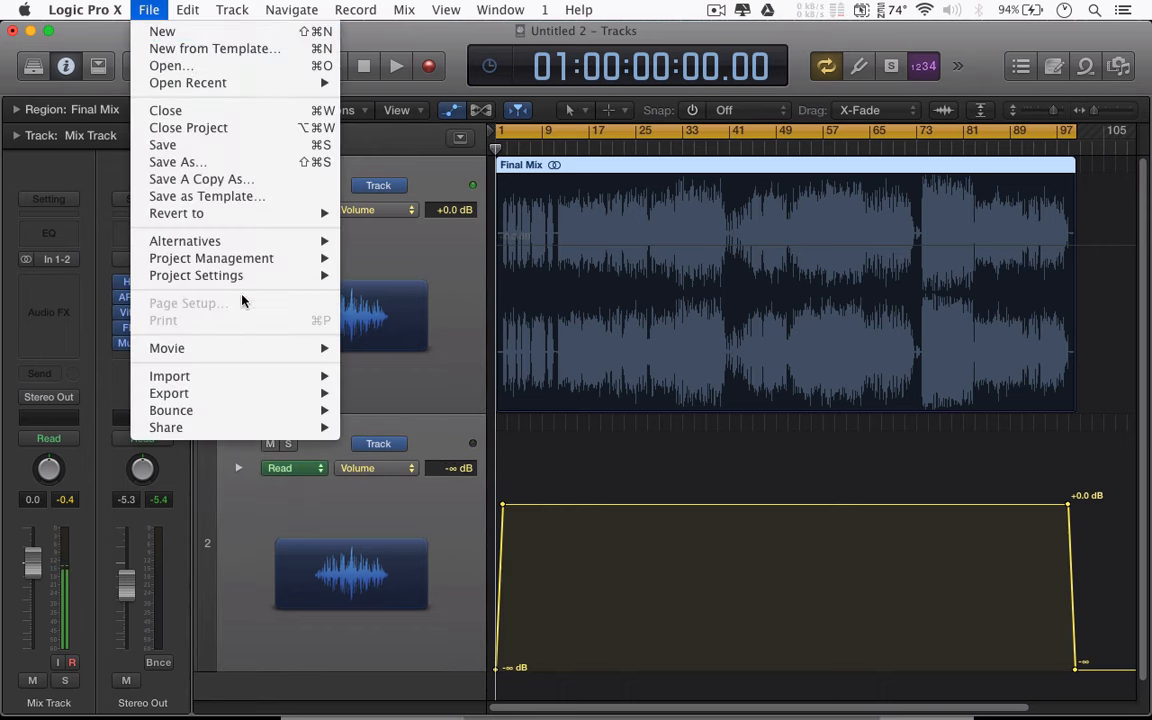
{"action": "mouse_move", "coordinate": [244, 411]}
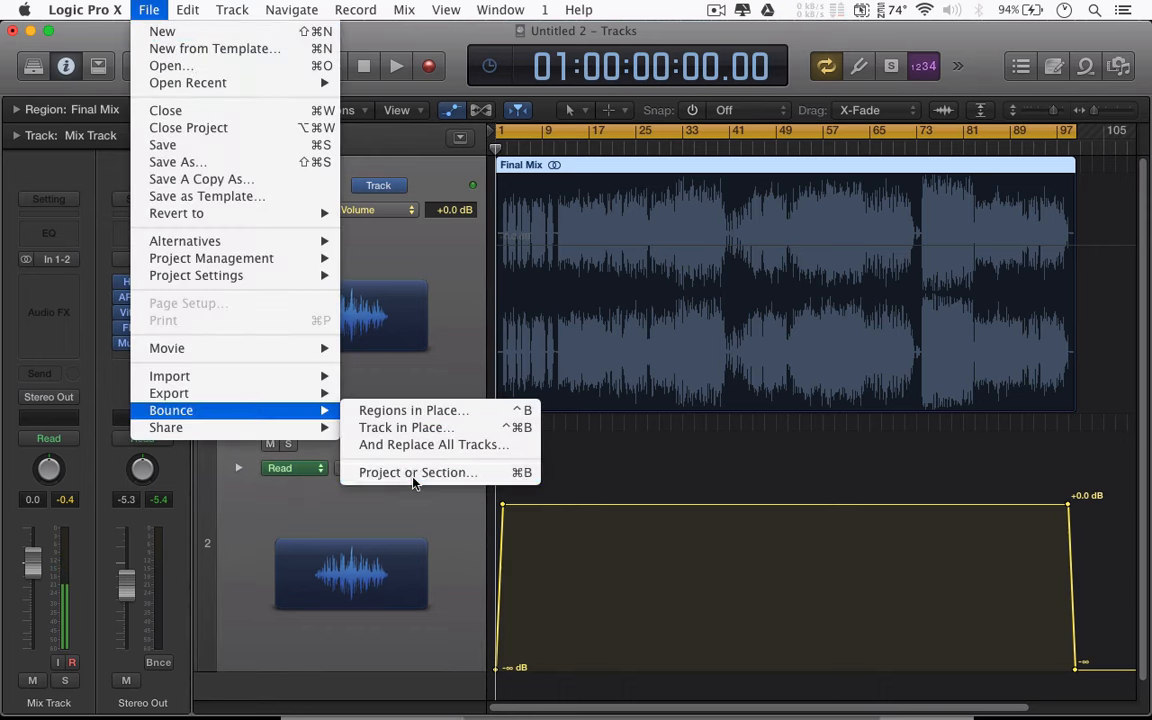
{"action": "left_click", "coordinate": [414, 474]}
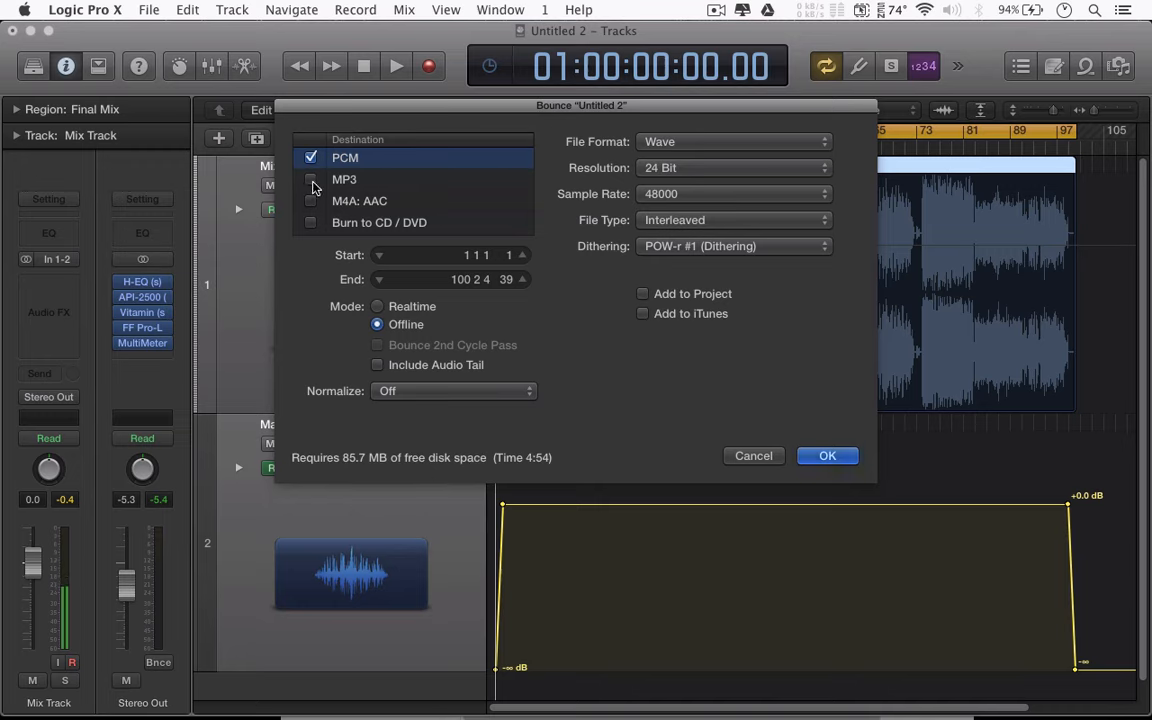
Enable MP3 as an additional bounce destination alongside PCM
{"action": "left_click", "coordinate": [311, 181]}
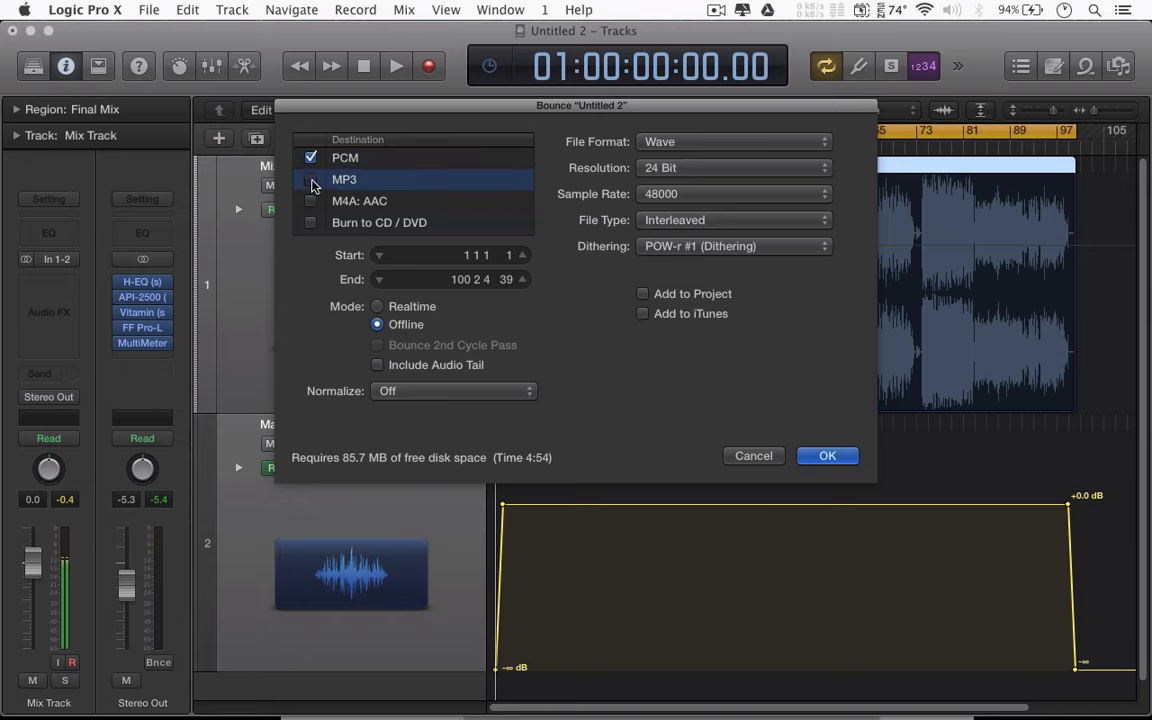
{"action": "left_click", "coordinate": [380, 160]}
{"action": "left_click", "coordinate": [388, 179]}
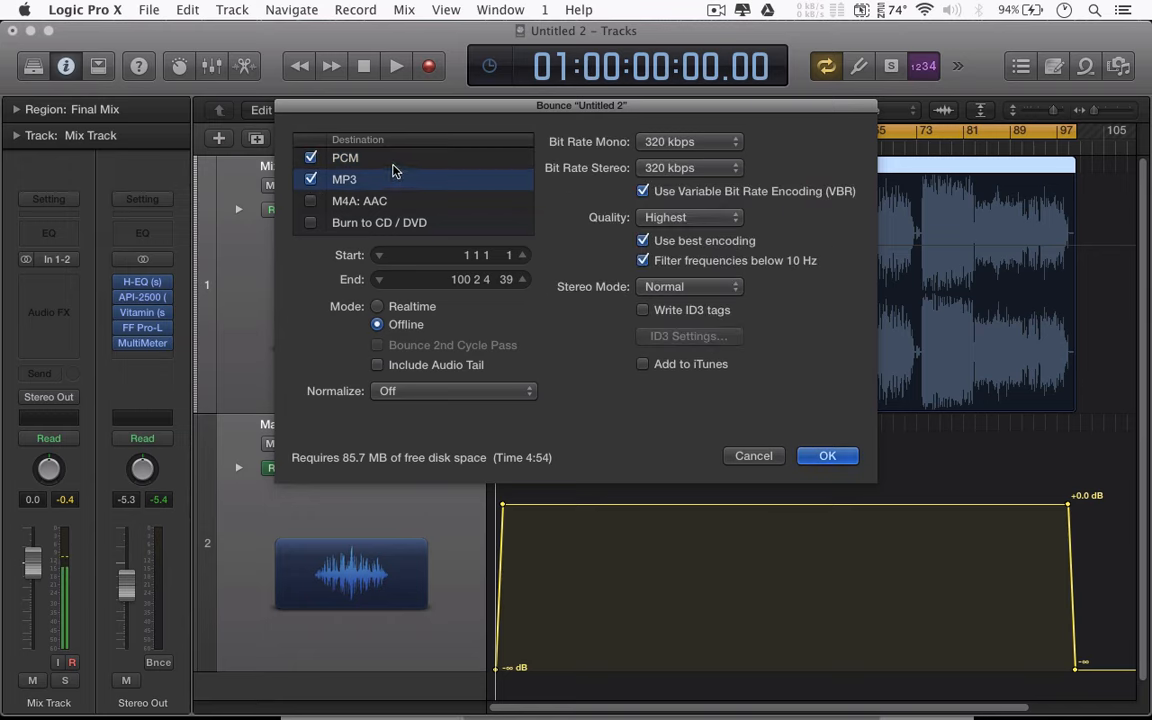
Set the PCM bounce to 16 Bit resolution and a 44100 sample rate, keeping POW-r #1 dithering
{"action": "left_click", "coordinate": [392, 160]}
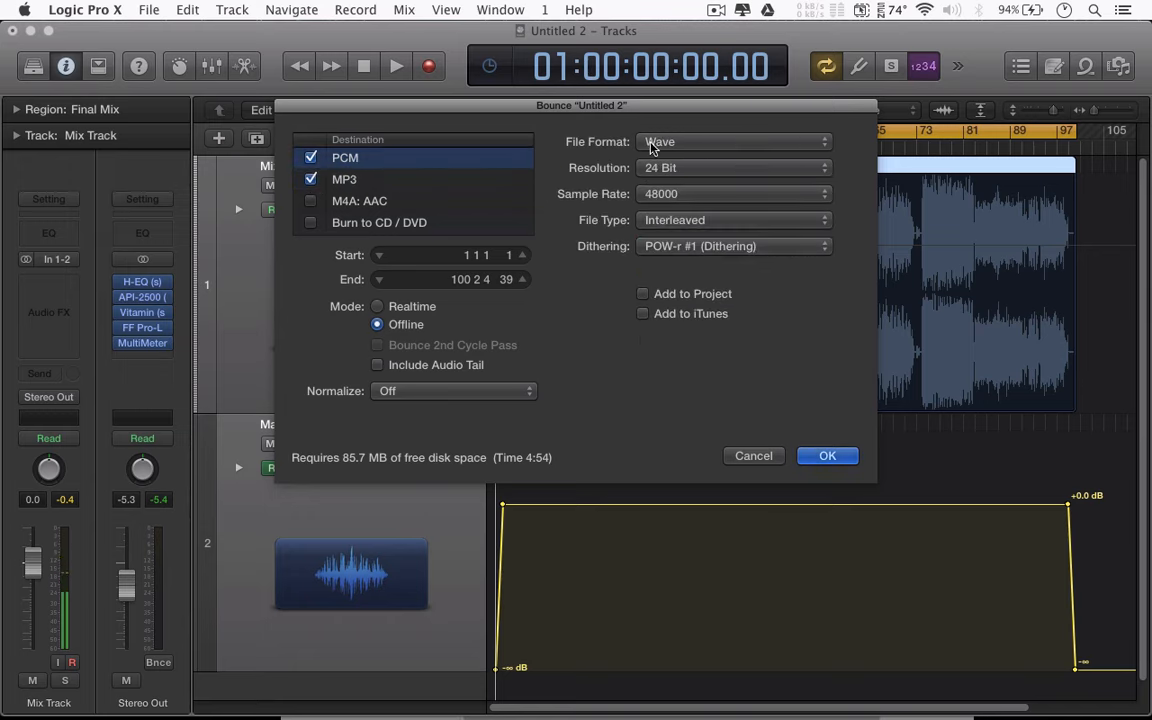
{"action": "left_click", "coordinate": [660, 170]}
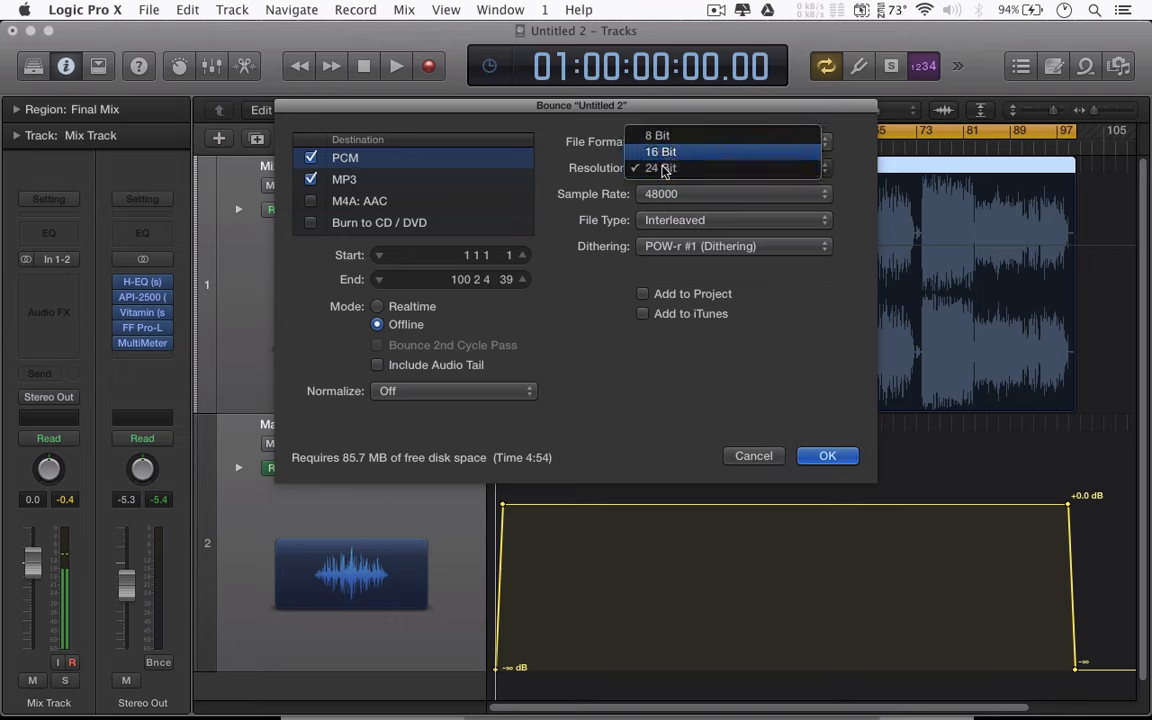
{"action": "left_click", "coordinate": [660, 152]}
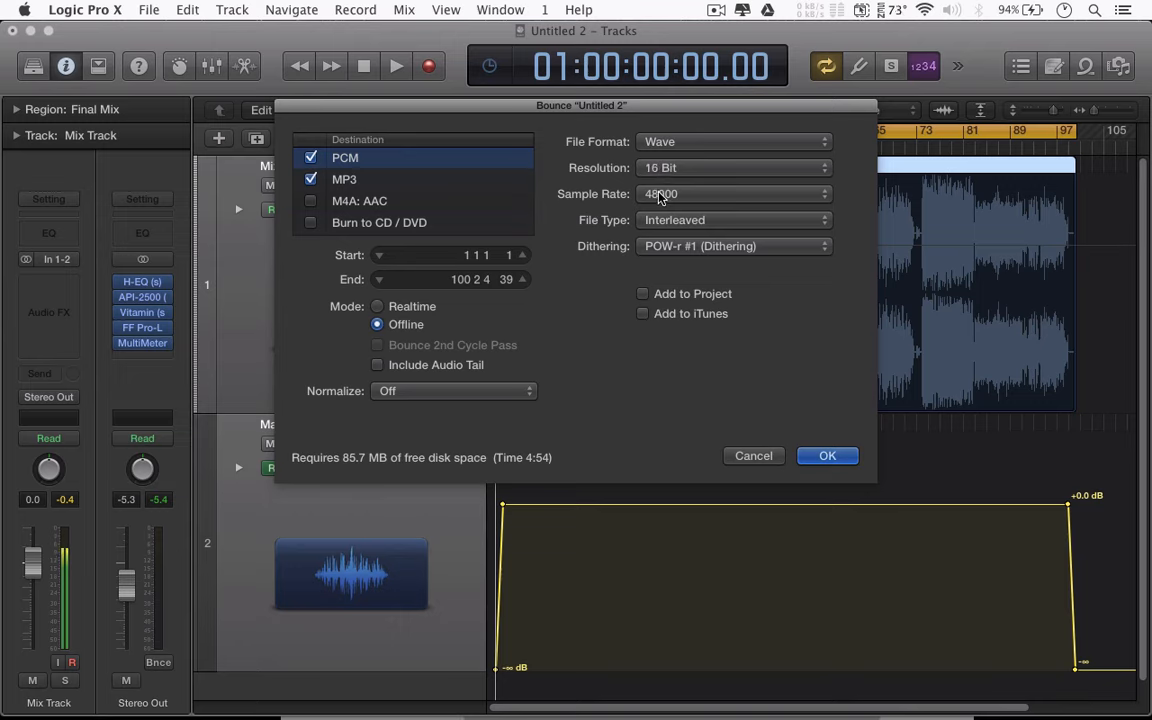
{"action": "left_click", "coordinate": [660, 197]}
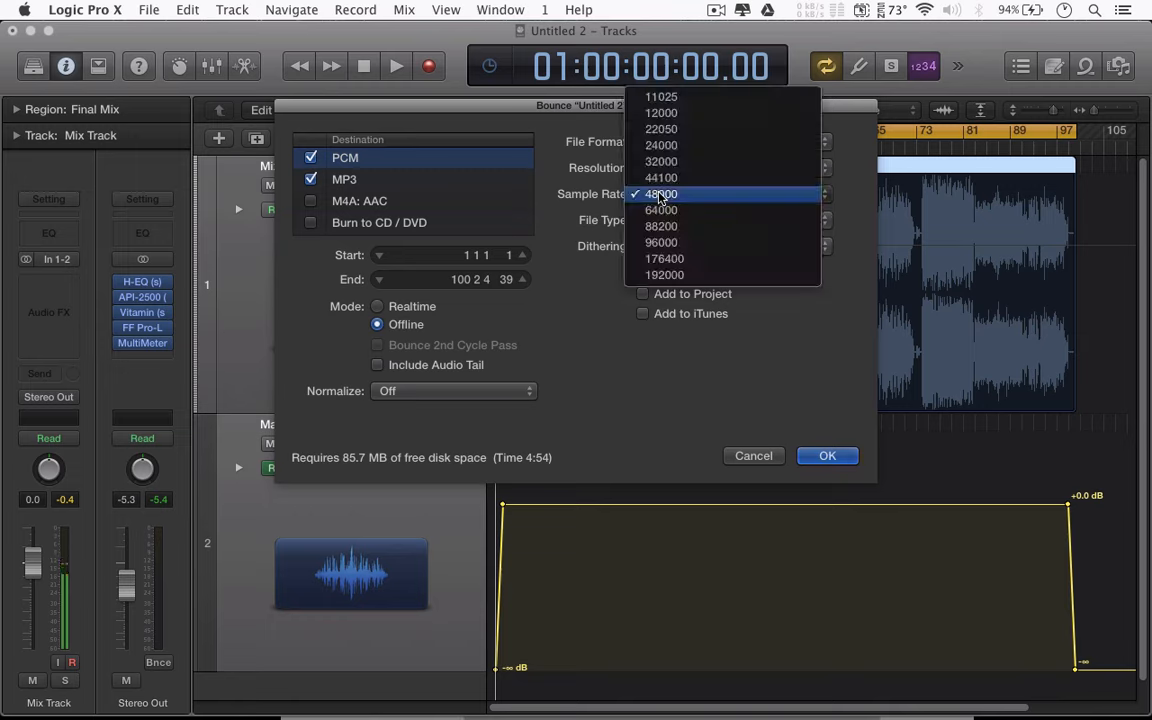
{"action": "left_click", "coordinate": [669, 180]}
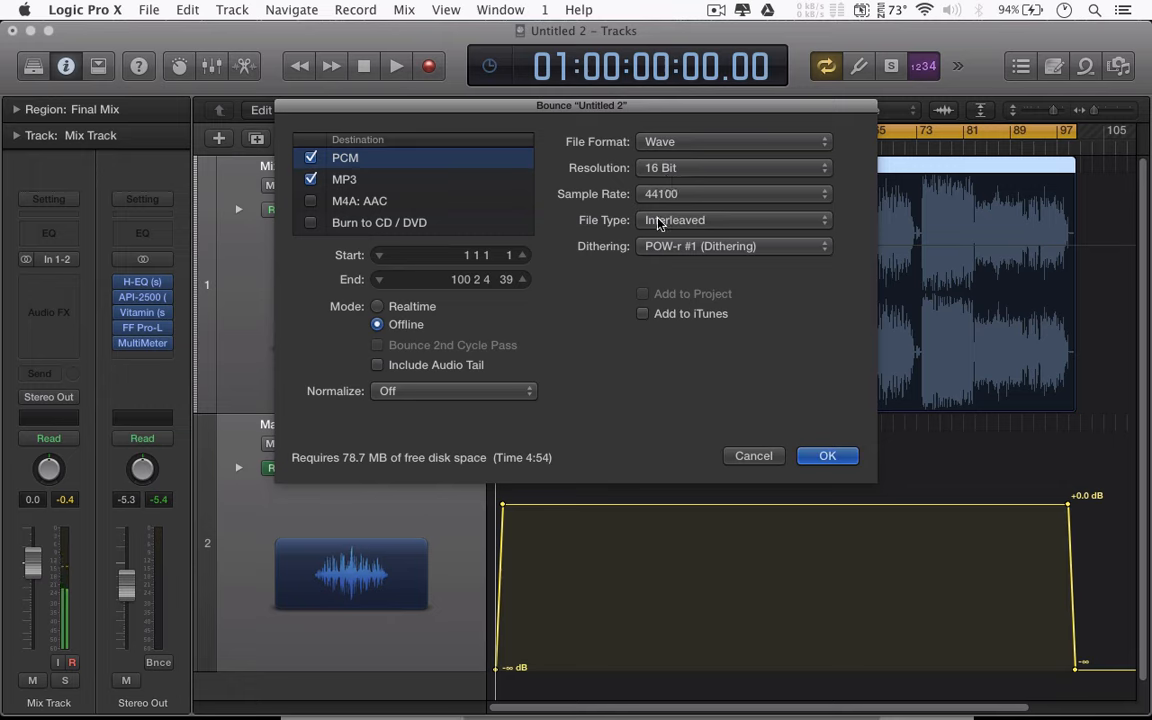
{"action": "left_click", "coordinate": [730, 252]}
{"action": "left_click", "coordinate": [728, 247]}
Choose 320 kbps for the MP3's stereo bit rate and Highest quality, keeping the Normal stereo mode
{"action": "left_click", "coordinate": [394, 181]}
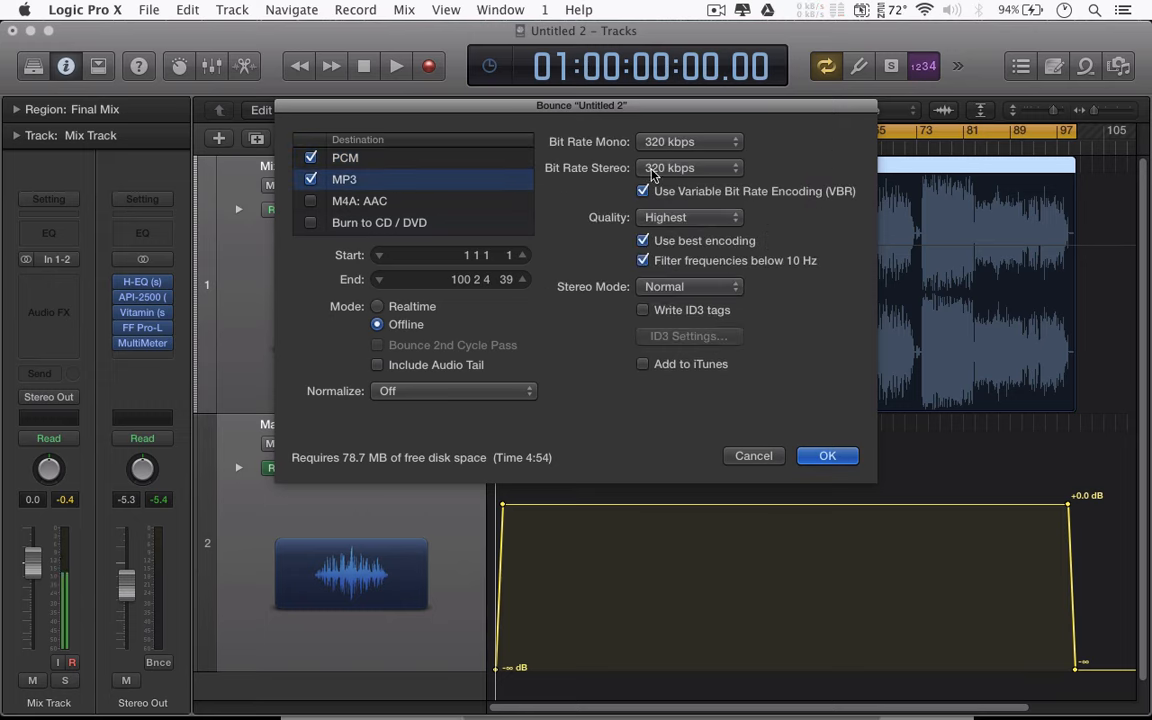
{"action": "left_click", "coordinate": [697, 174]}
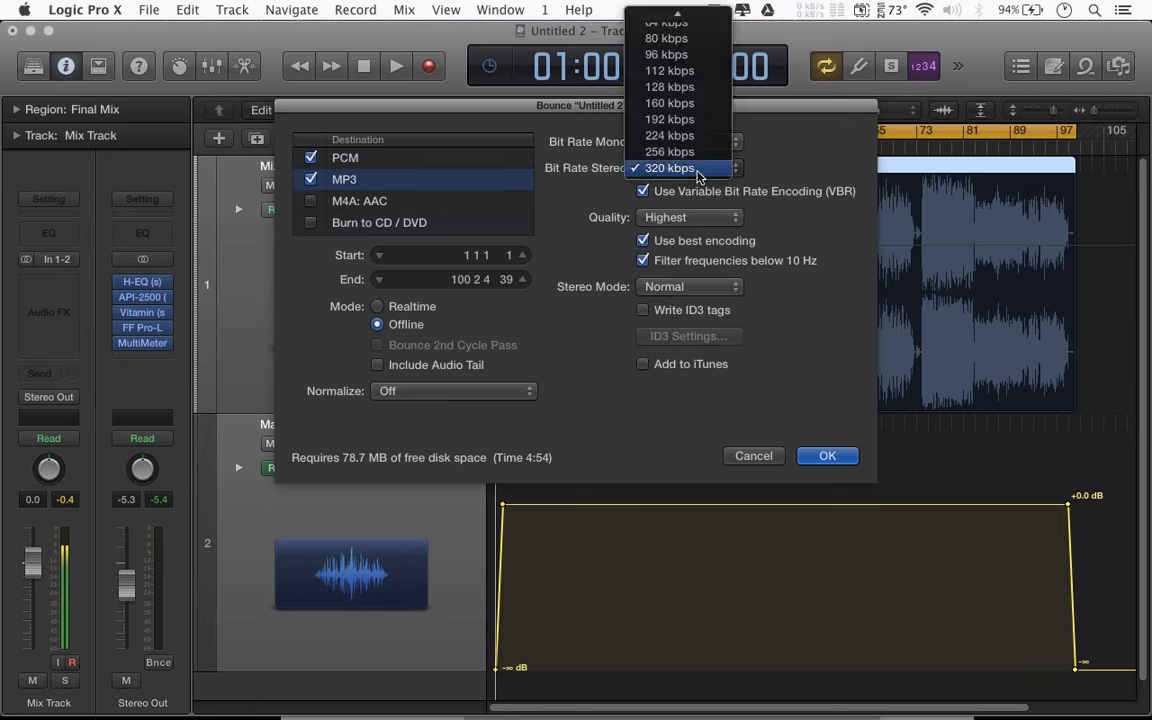
{"action": "left_click", "coordinate": [670, 167]}
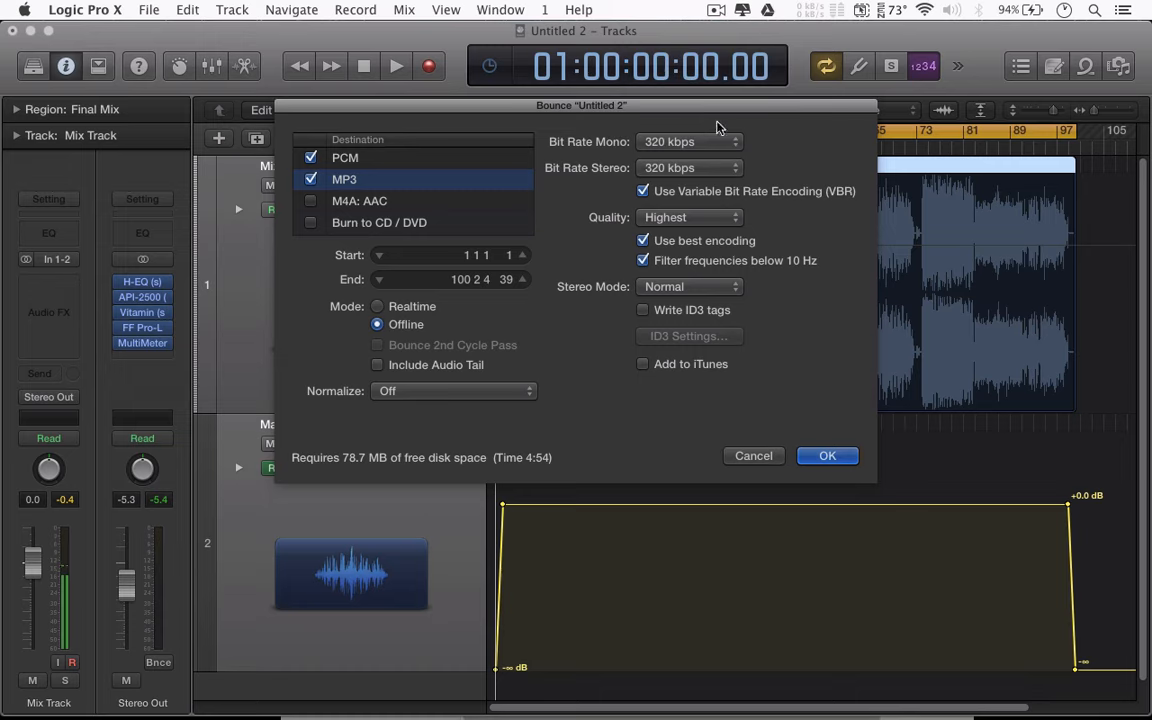
{"action": "left_click", "coordinate": [693, 215]}
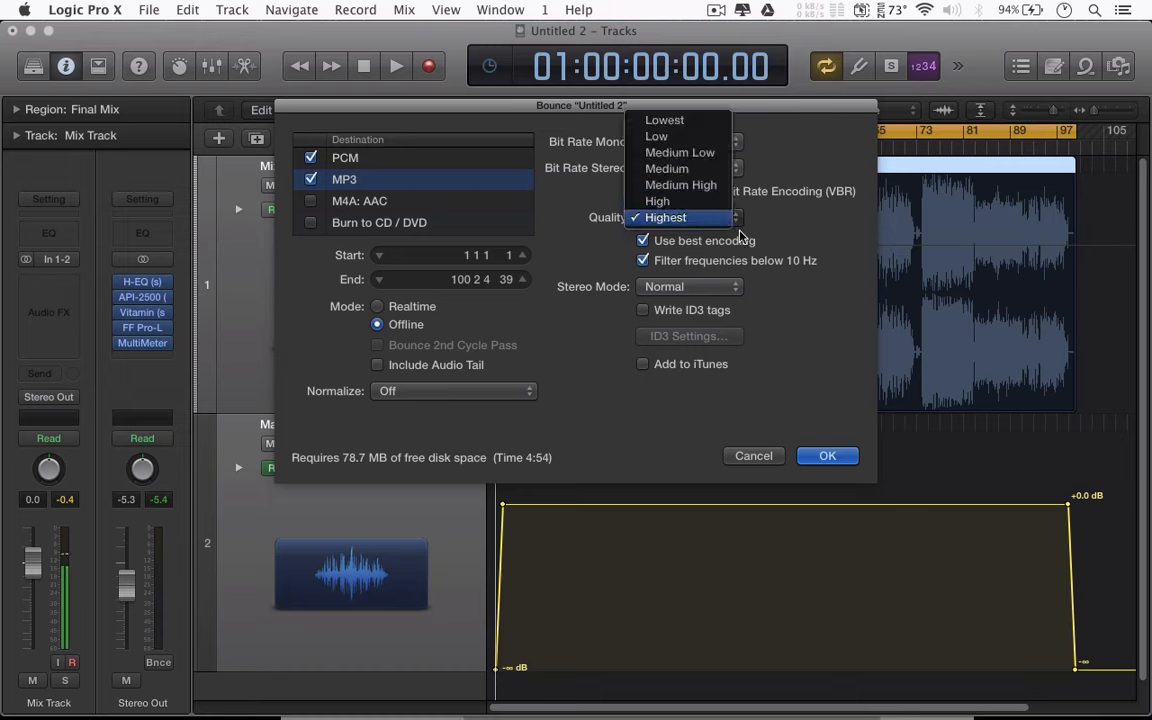
{"action": "left_click", "coordinate": [699, 217]}
{"action": "left_click", "coordinate": [727, 288]}
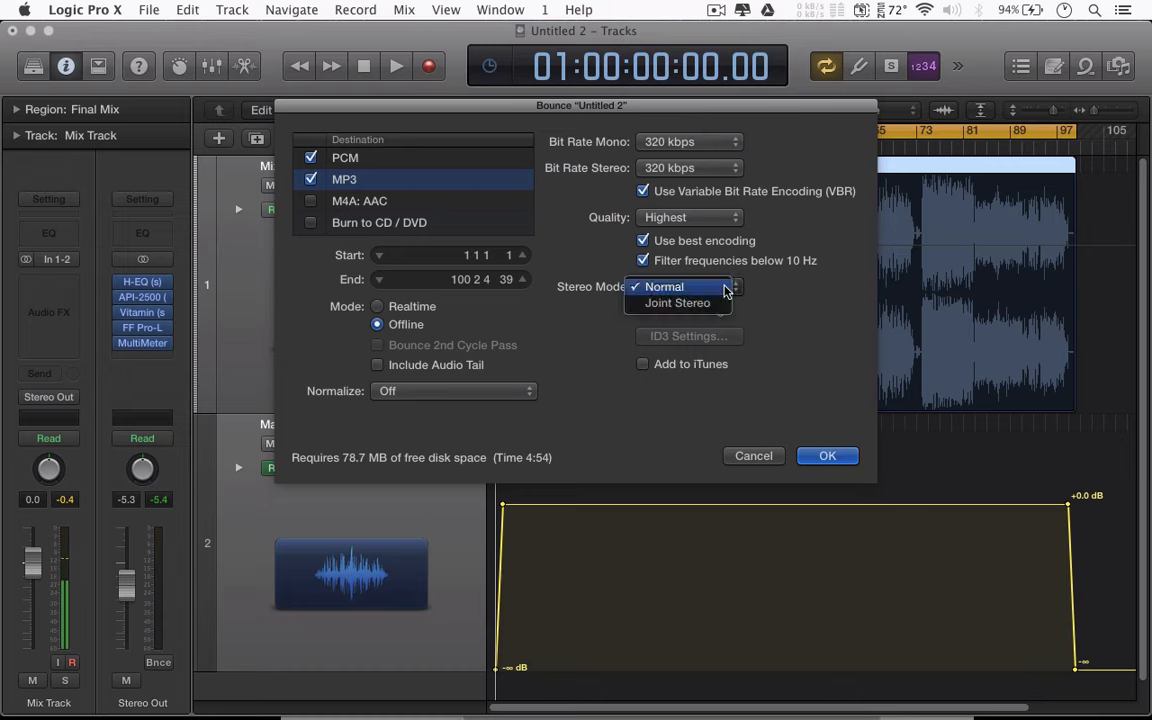
{"action": "left_click", "coordinate": [796, 231]}
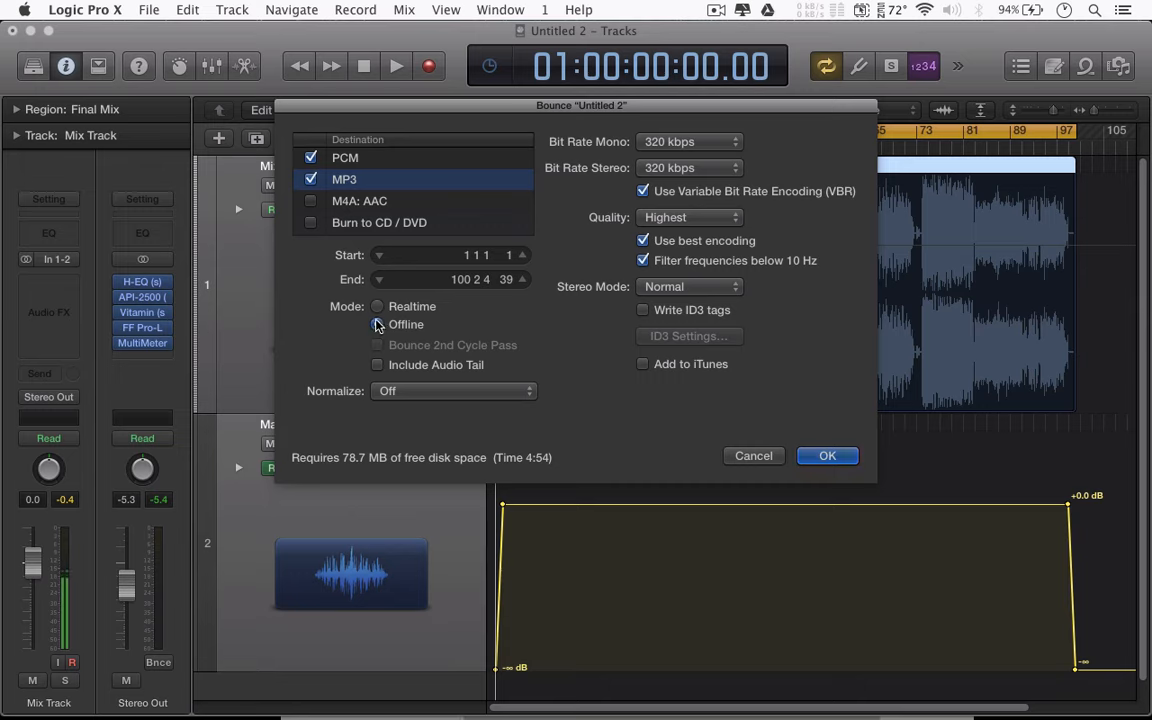
Recheck the PCM and MP3 destination settings and the Normalize option before bouncing
{"action": "left_click", "coordinate": [330, 157]}
{"action": "left_click", "coordinate": [344, 180]}
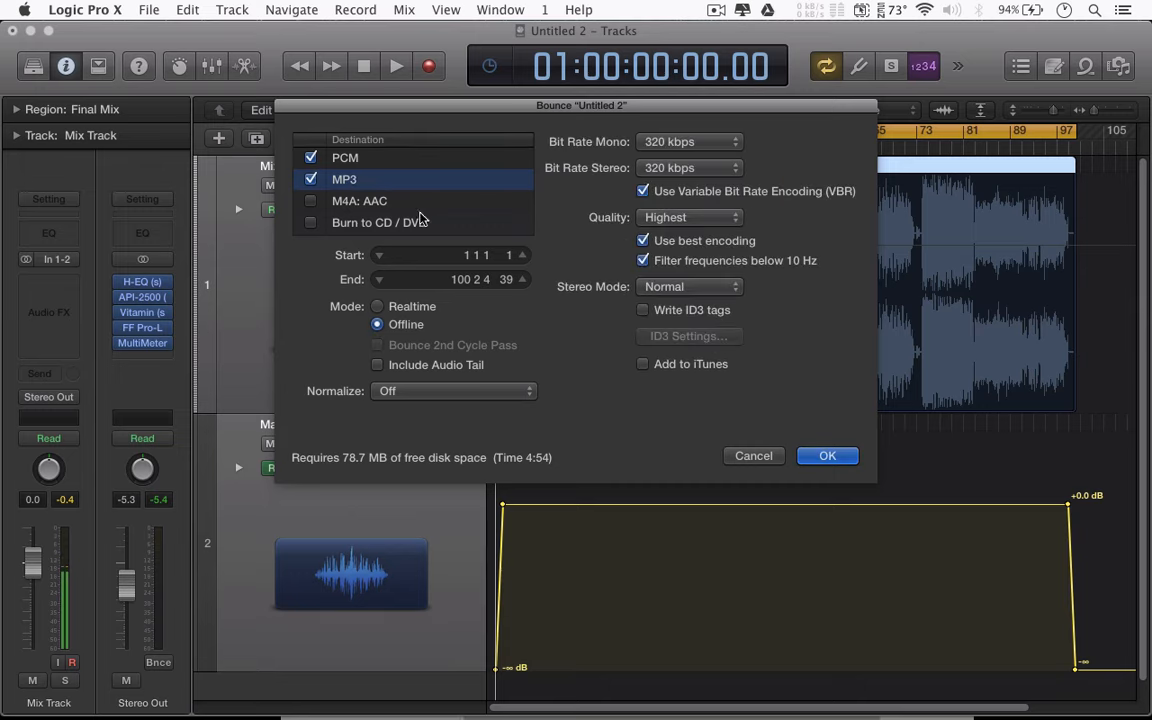
{"action": "left_click", "coordinate": [411, 391]}
{"action": "left_click", "coordinate": [562, 377]}
{"action": "left_click", "coordinate": [416, 160]}
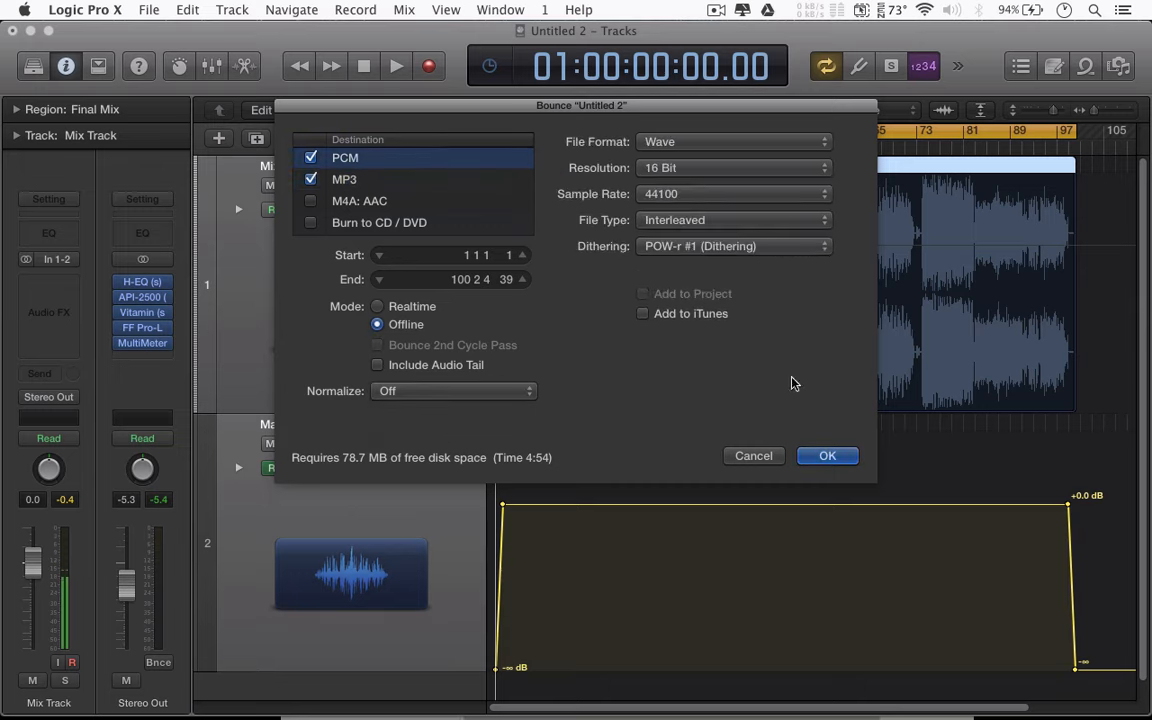
Accept the bounce settings and bounce the master into the Kokoronashi folder as "Final Mastering"
{"action": "left_click", "coordinate": [825, 455]}
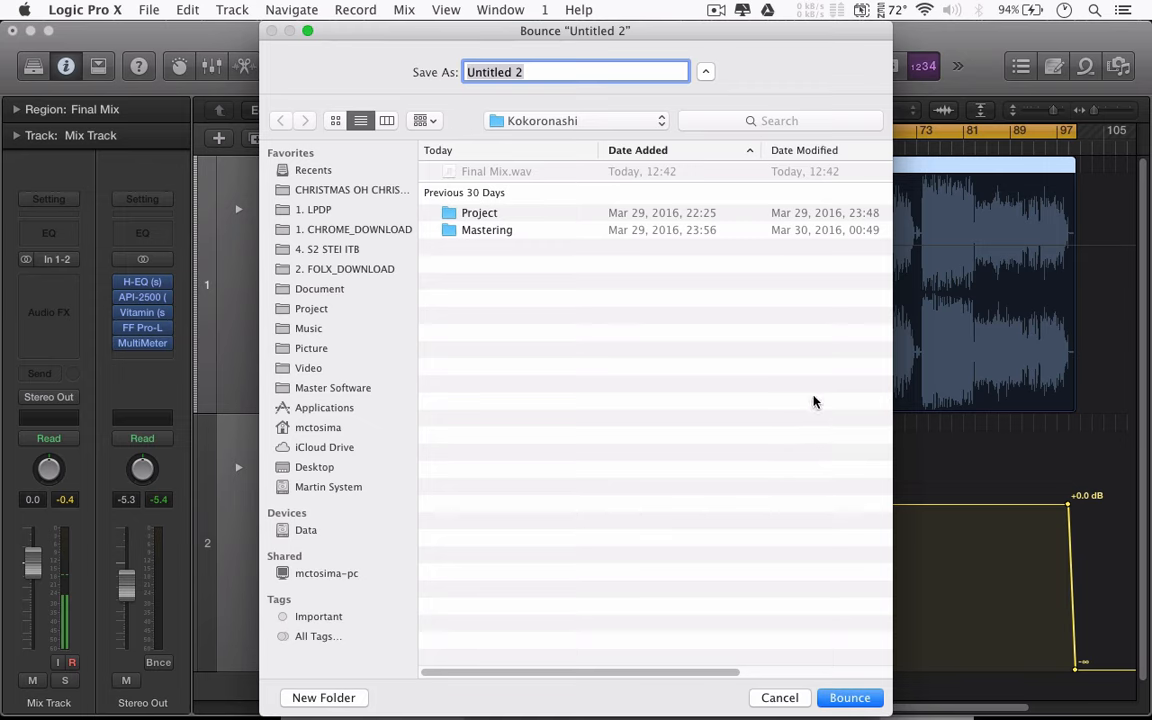
{"action": "type", "text": "Final "}
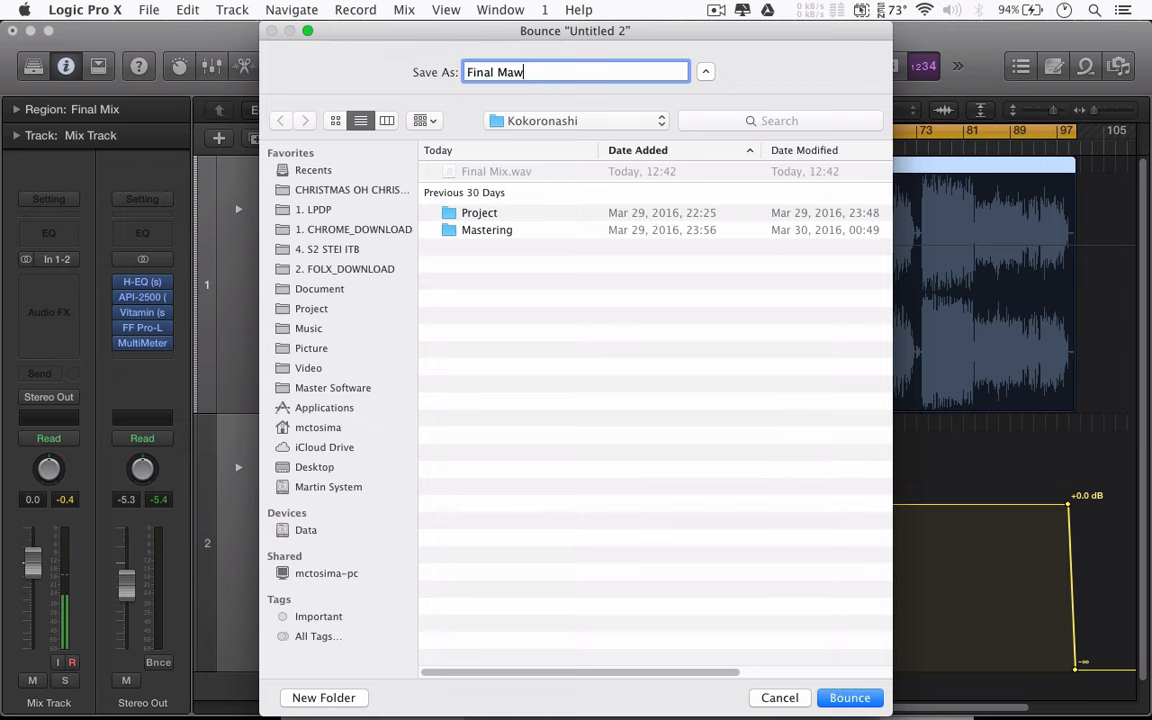
{"action": "type", "text": "Masterin"}
{"action": "key", "text": "Return"}
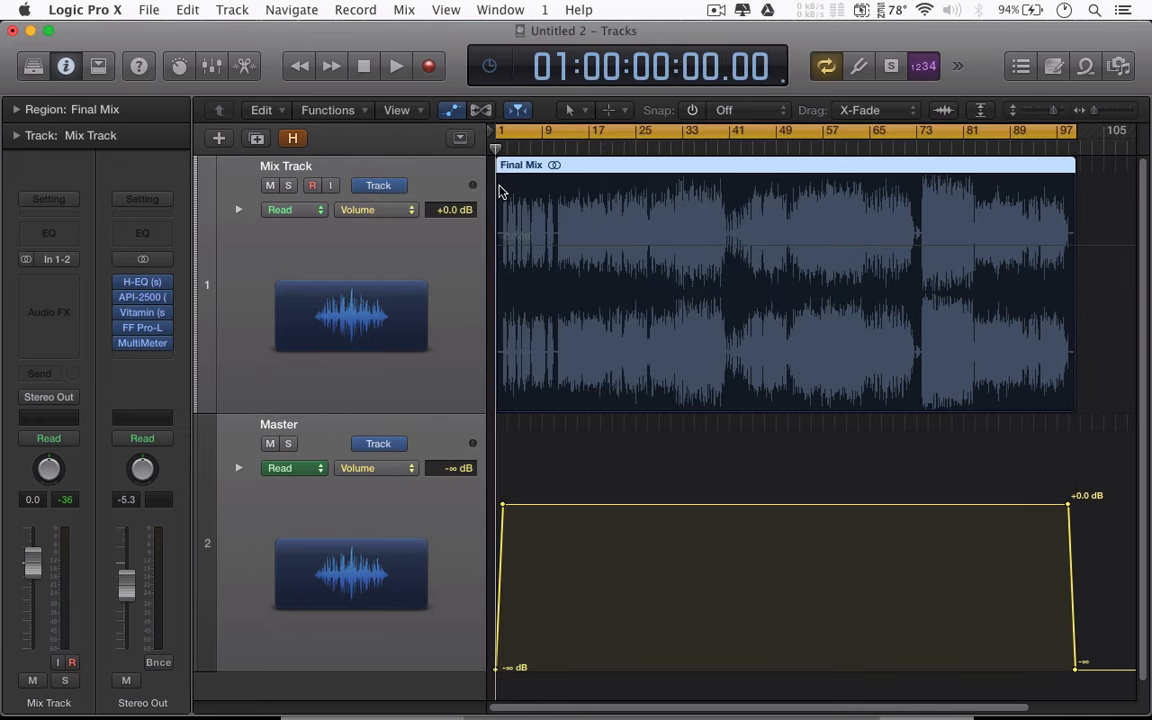
Switch to Finder, preview Final Mastering.wav at several points of the song, and close the preview and the folder window
{"action": "mouse_move", "coordinate": [432, 697]}
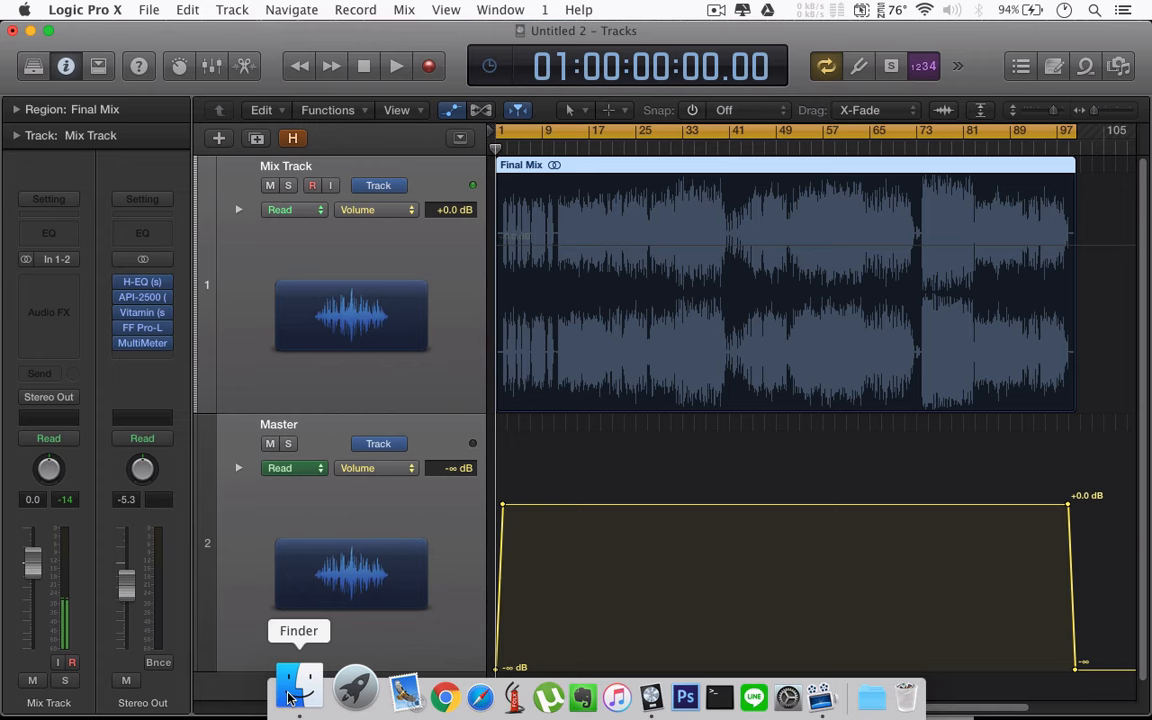
{"action": "left_click", "coordinate": [290, 690]}
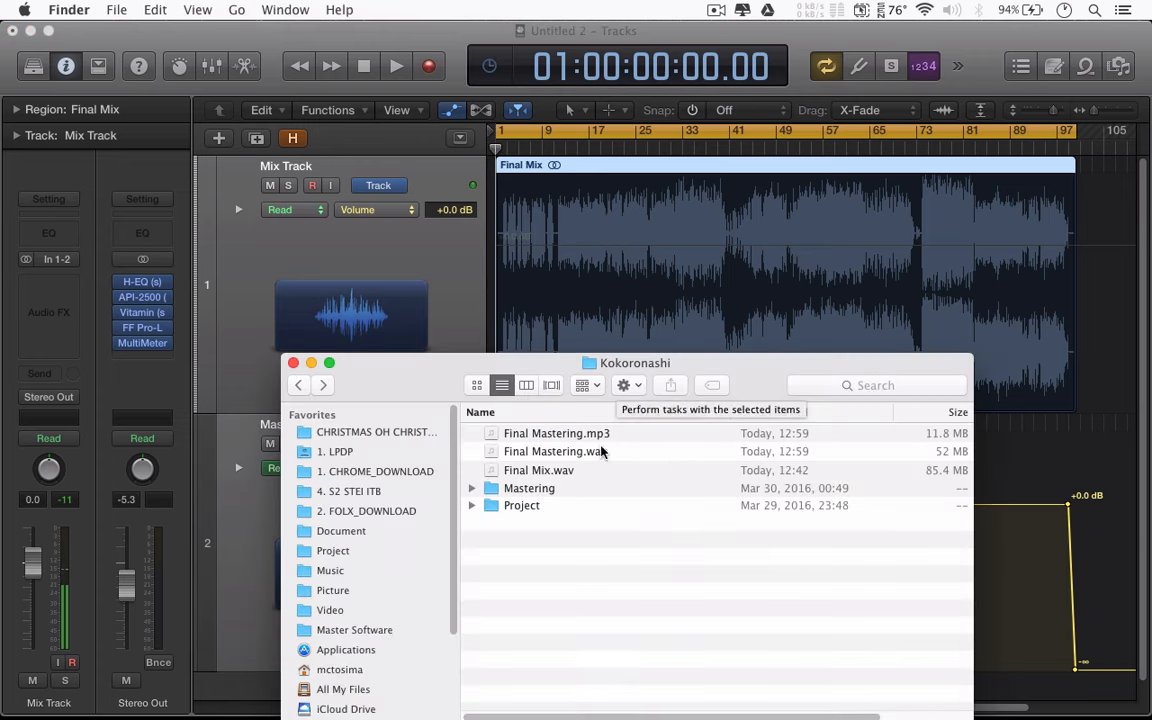
{"action": "left_click", "coordinate": [572, 455]}
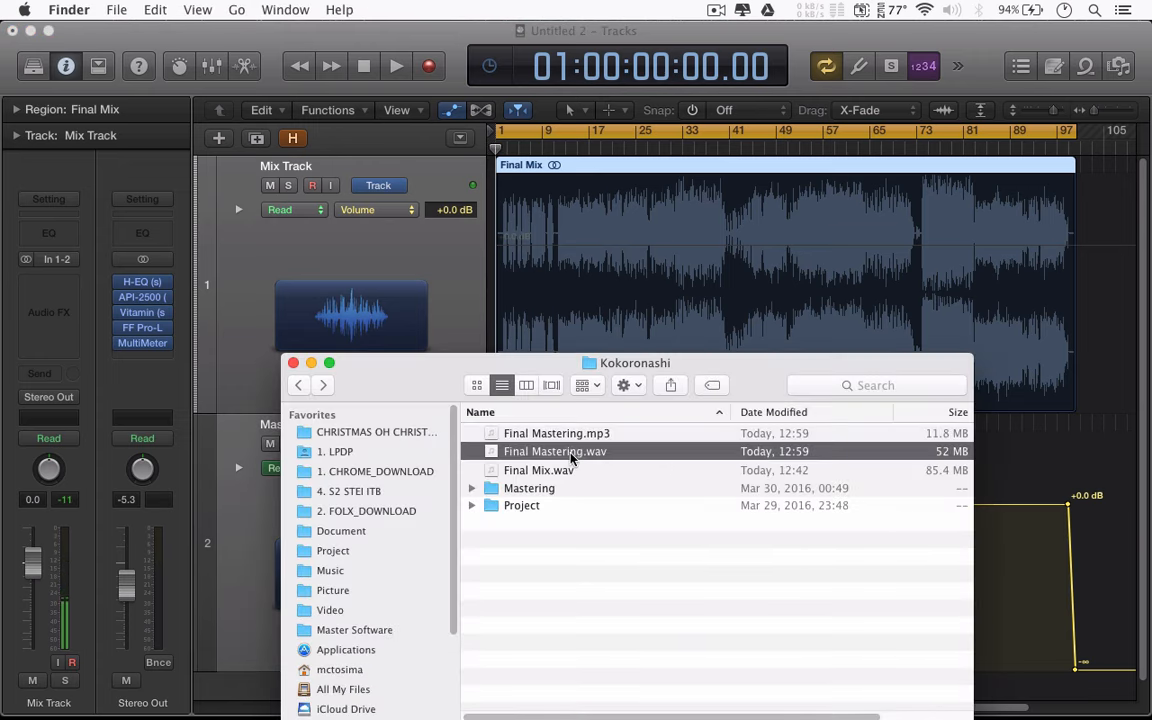
{"action": "key", "text": "space"}
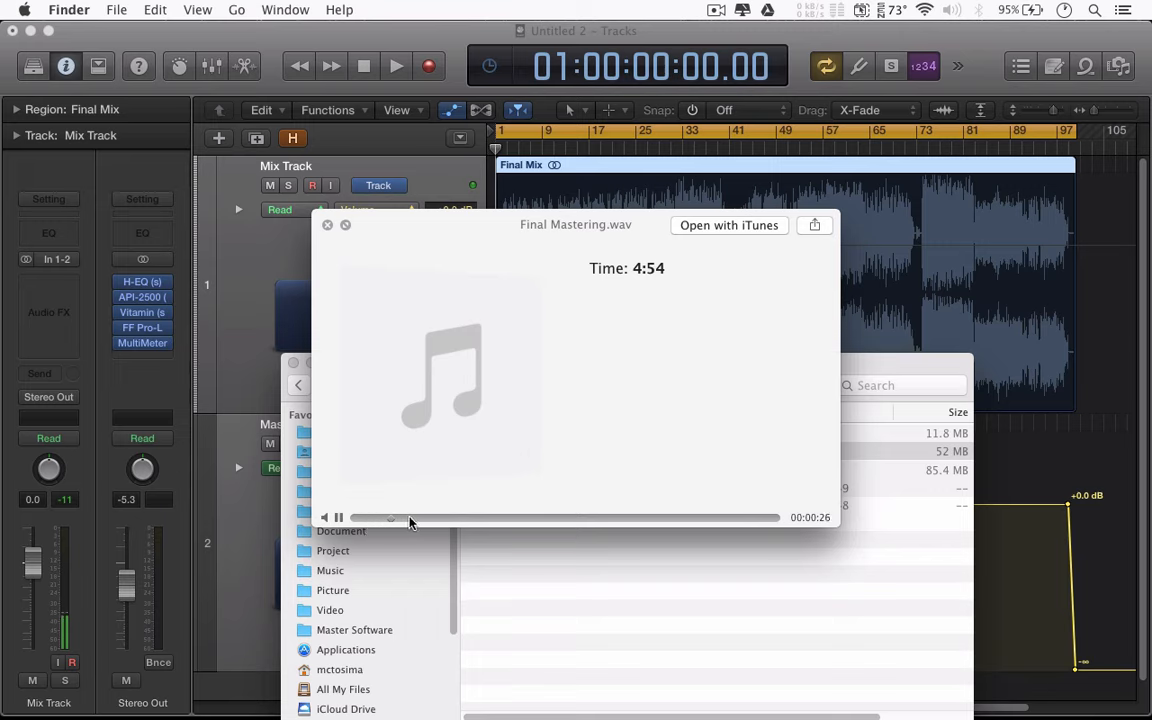
{"action": "left_click_drag", "start_coordinate": [425, 518], "coordinate": [458, 519]}
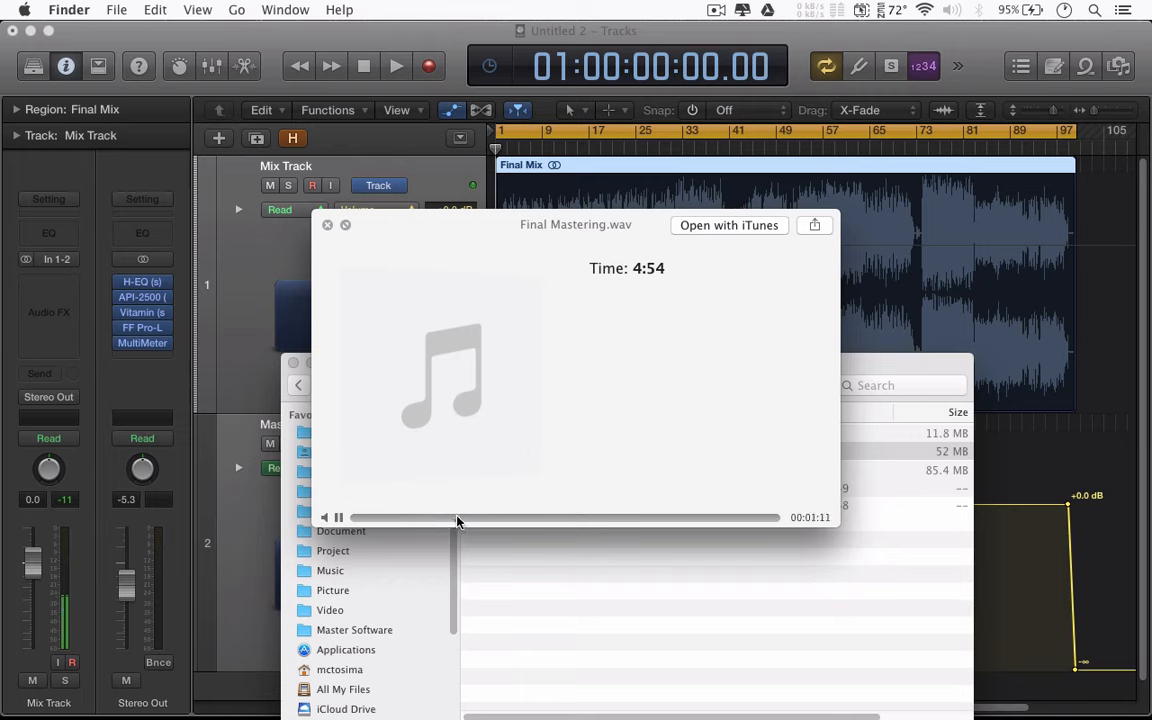
{"action": "left_click", "coordinate": [509, 518]}
{"action": "key", "text": "space"}
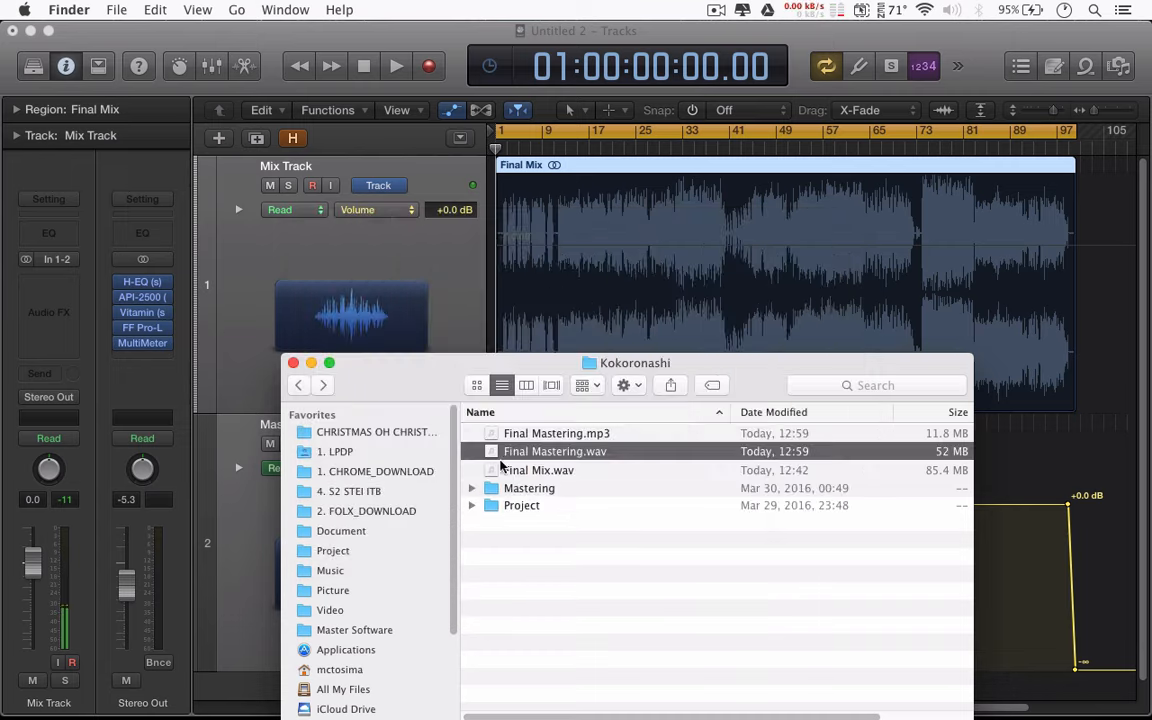
{"action": "left_click", "coordinate": [293, 364]}
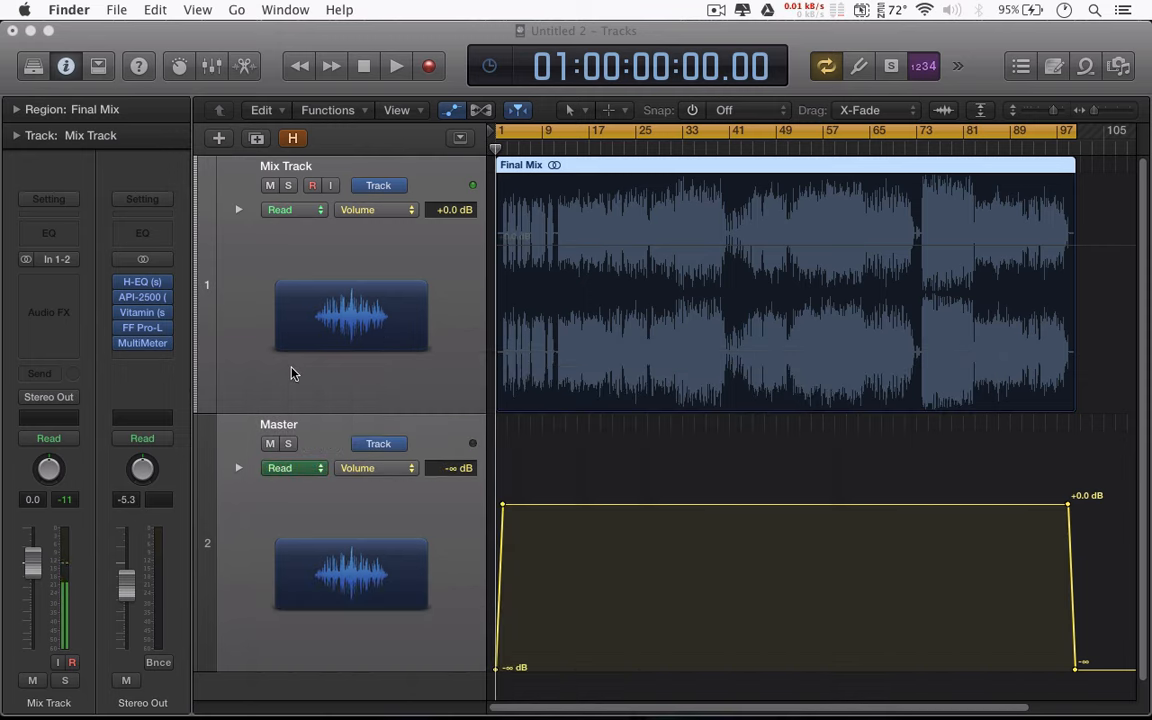